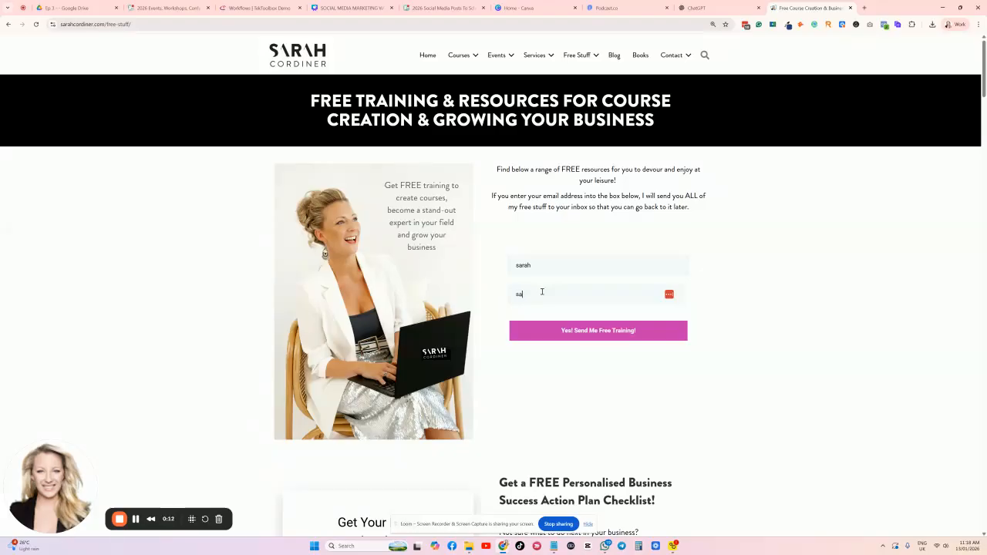
# Sign up for the free training on sarahcordiner.com with an email address.
pyautogui.click(551, 337)
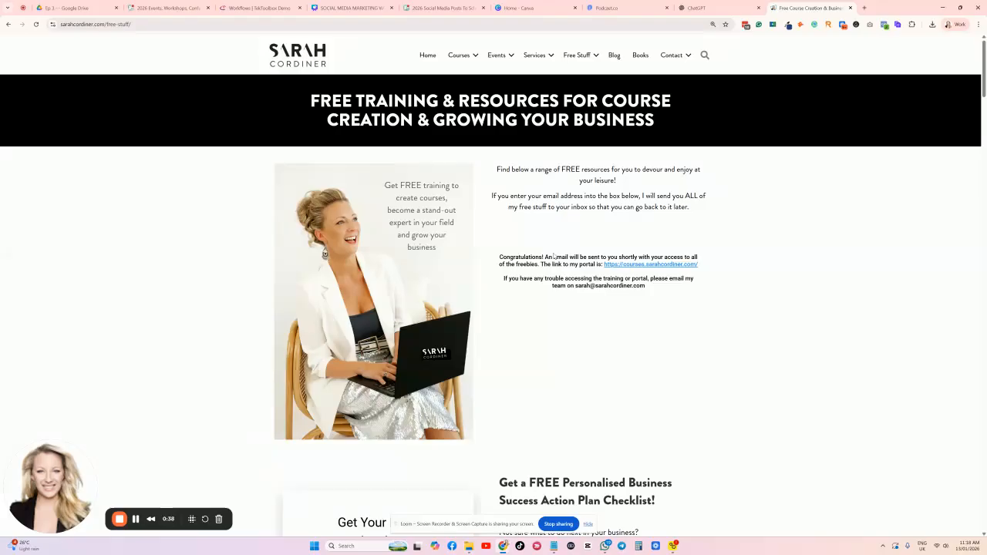
pyautogui.scroll(-2, 535, 223)
pyautogui.scroll(2, 535, 223)
# Open the Lead Magnet Launcher webinar from the webinar grid.
pyautogui.scroll(-12, 455, 205)
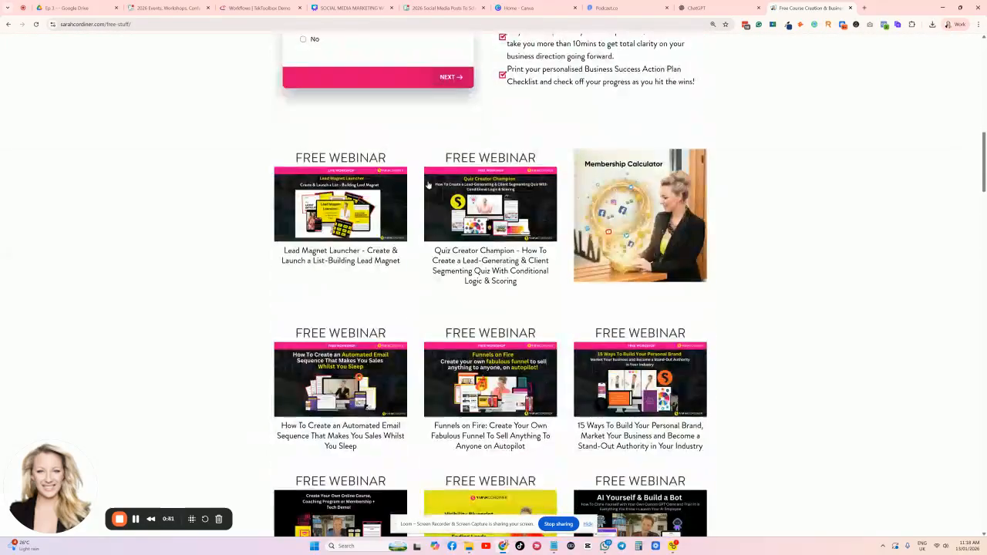
pyautogui.scroll(-3, 542, 320)
pyautogui.scroll(1, 543, 319)
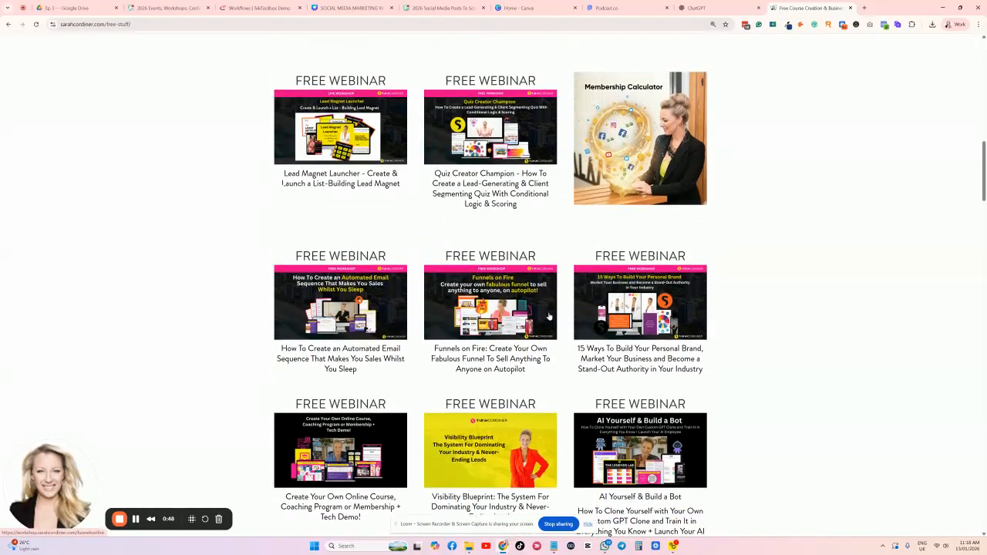
pyautogui.scroll(-1, 550, 315)
pyautogui.scroll(1, 547, 311)
pyautogui.click(366, 132)
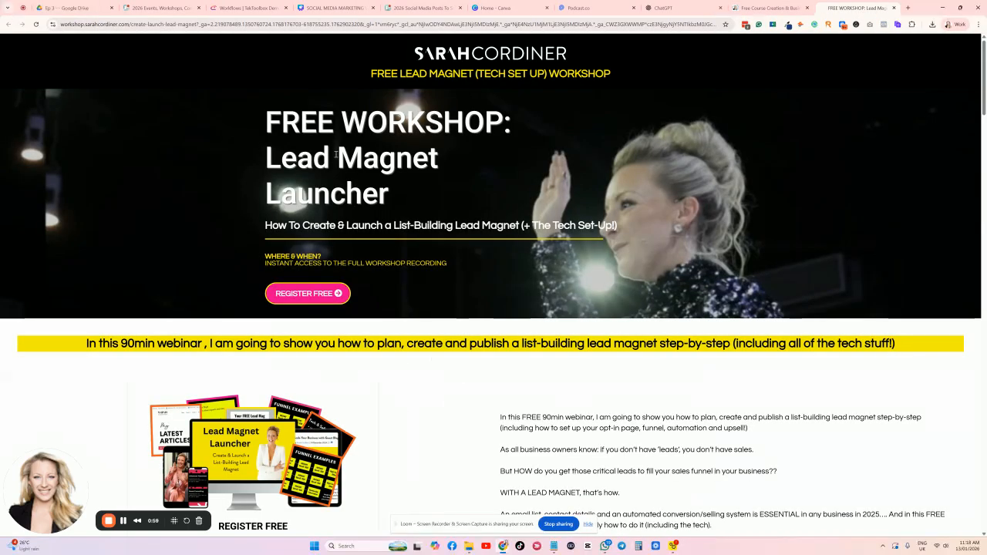
# Jump to the Lead Magnet Launcher workshop's free registration form, then scroll back up to the hero.
pyautogui.scroll(-6, 309, 347)
pyautogui.scroll(4, 312, 437)
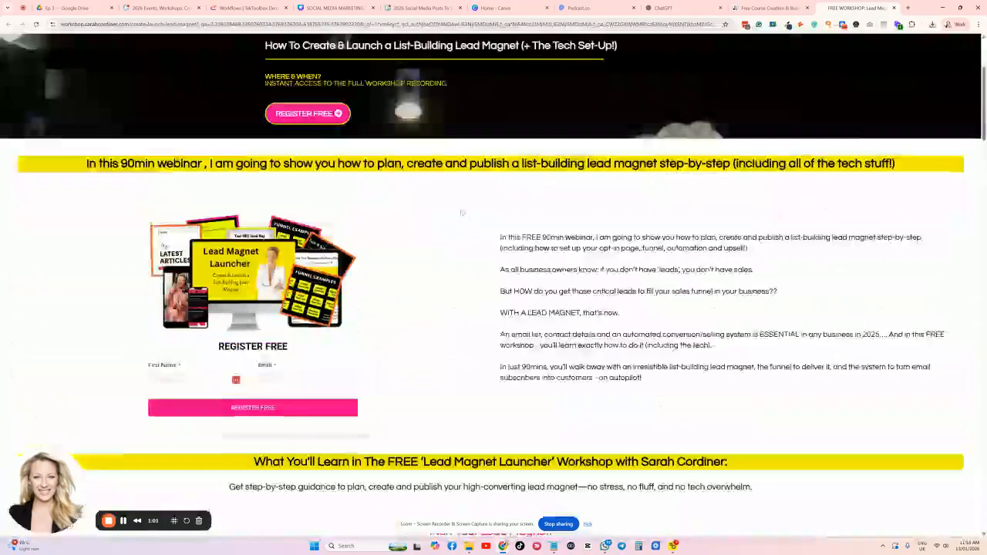
pyautogui.scroll(2, 270, 479)
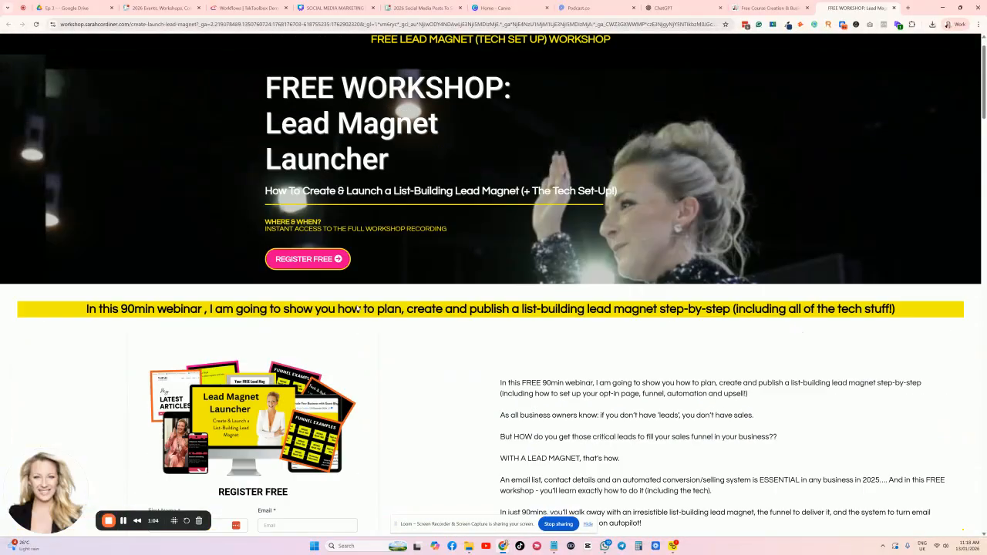
pyautogui.click(305, 291)
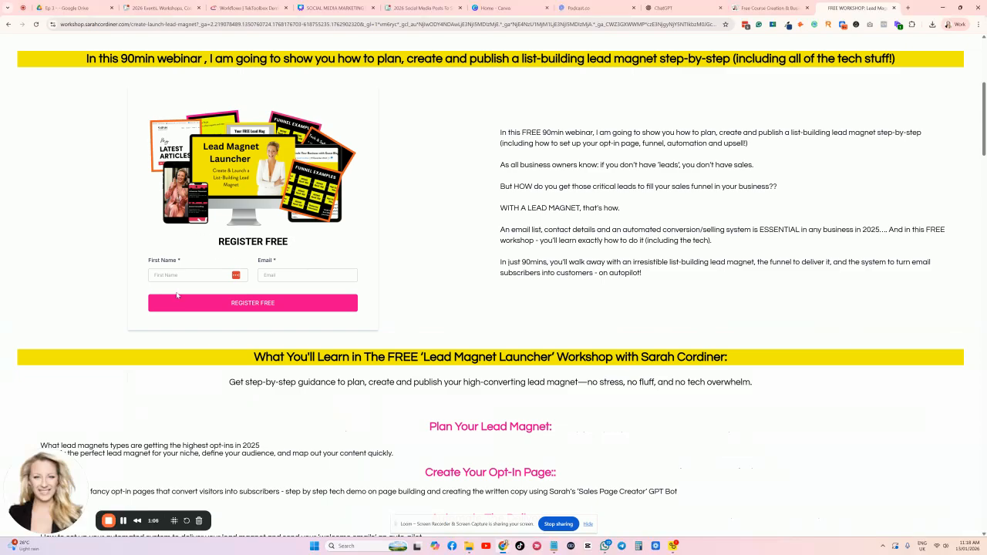
pyautogui.scroll(4, 384, 236)
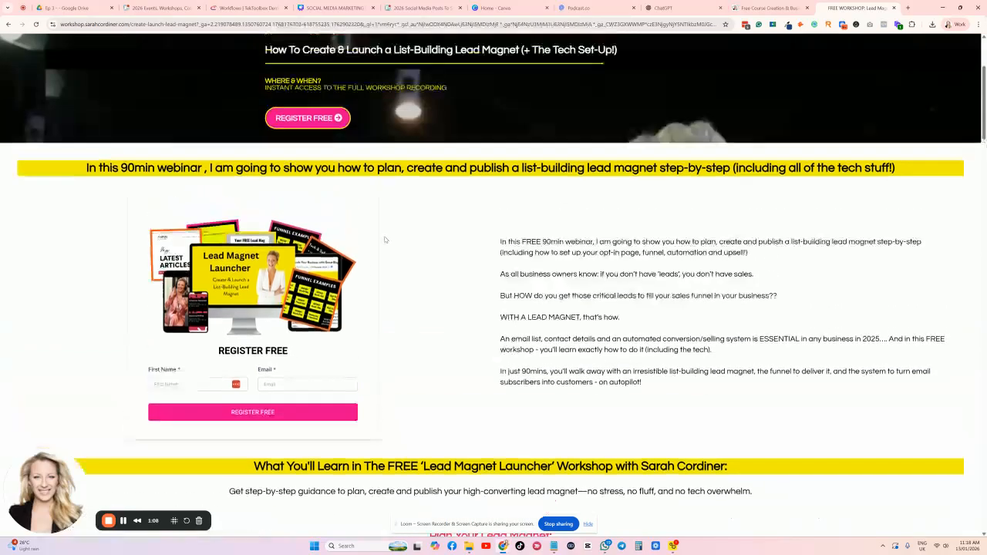
pyautogui.scroll(-2, 384, 236)
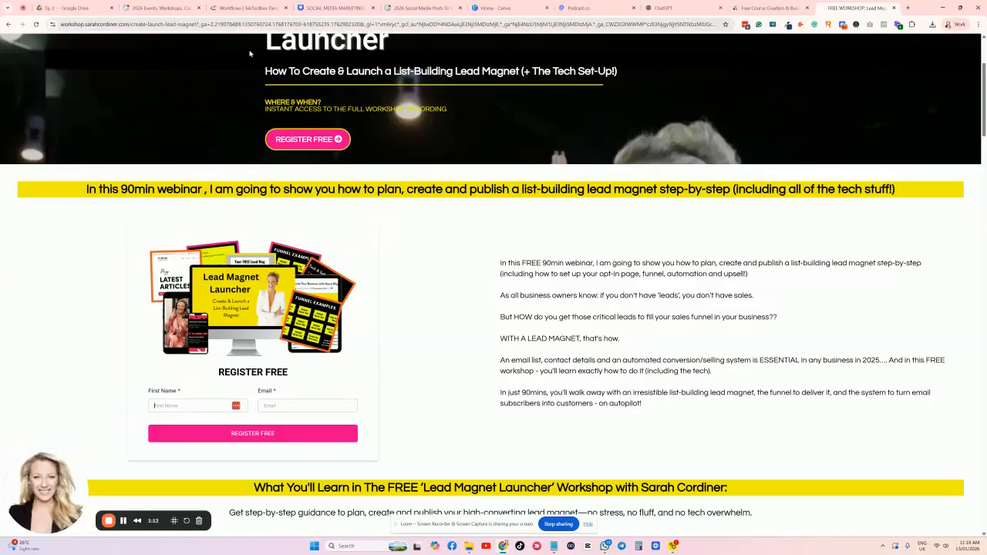
pyautogui.scroll(2, 337, 223)
pyautogui.scroll(-1, 340, 225)
pyautogui.scroll(1, 340, 226)
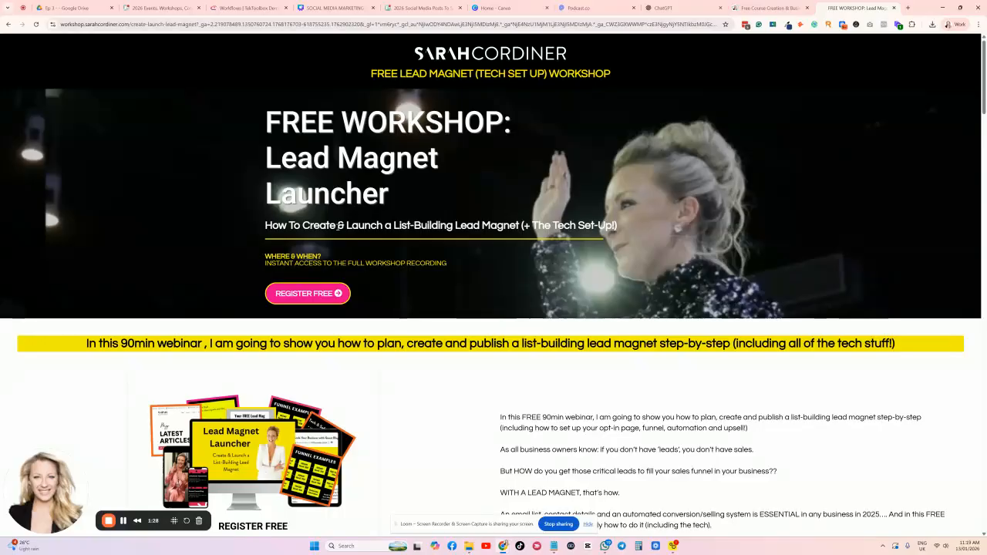
pyautogui.scroll(-3, 337, 318)
pyautogui.scroll(2, 338, 318)
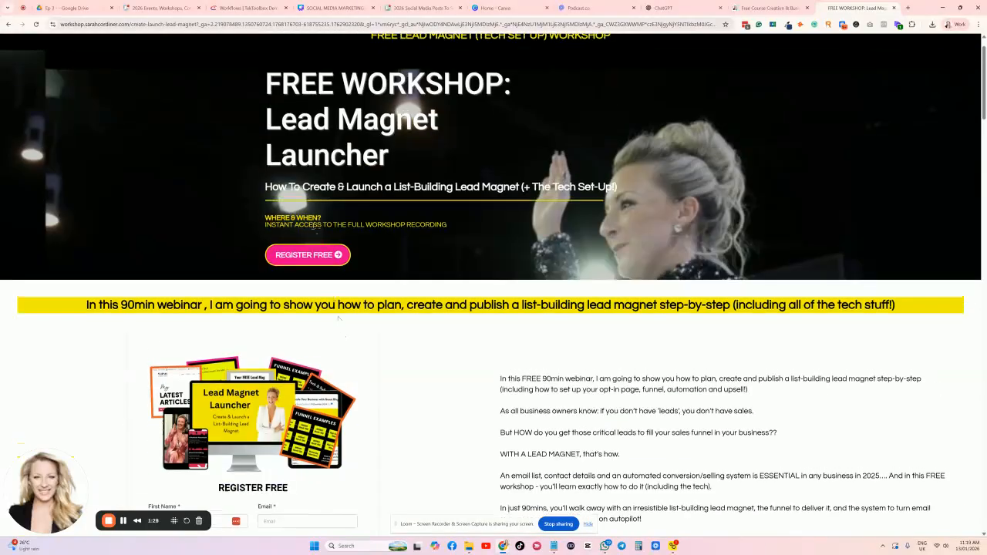
pyautogui.scroll(1, 312, 225)
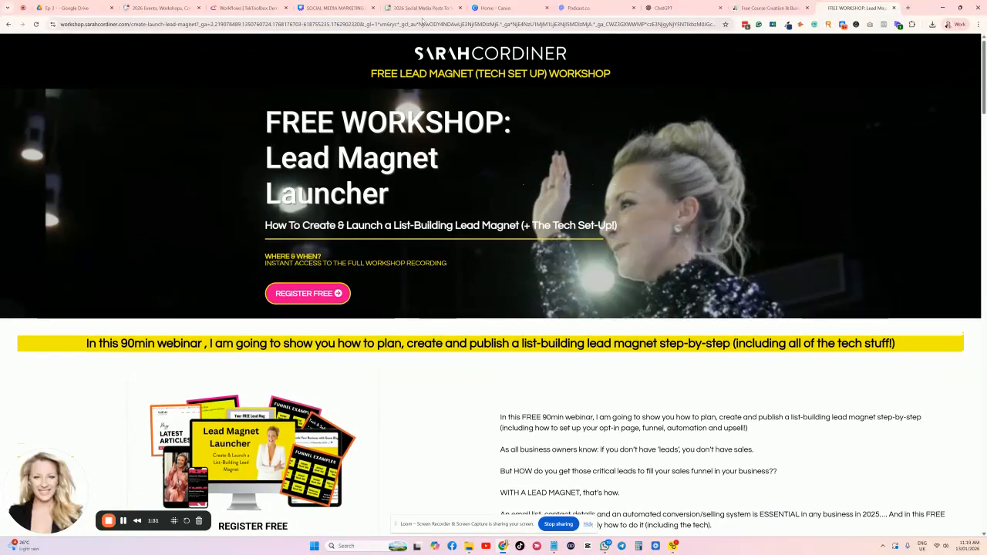
# Reopen the Lead Magnet Launcher page from Free Stuff, then return to the Tekmatix Workflow List.
pyautogui.click(249, 8)
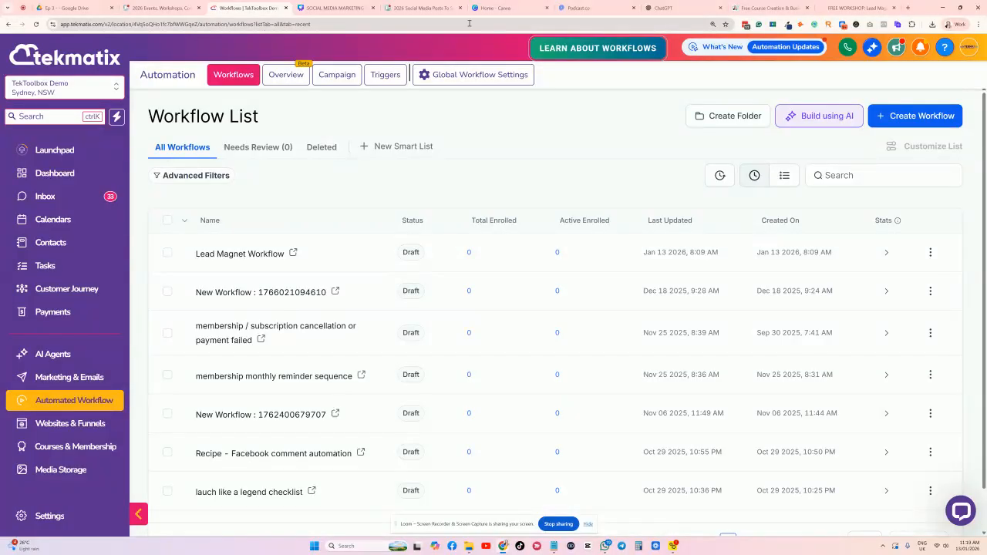
pyautogui.click(769, 9)
pyautogui.scroll(3, 509, 154)
pyautogui.scroll(3, 509, 153)
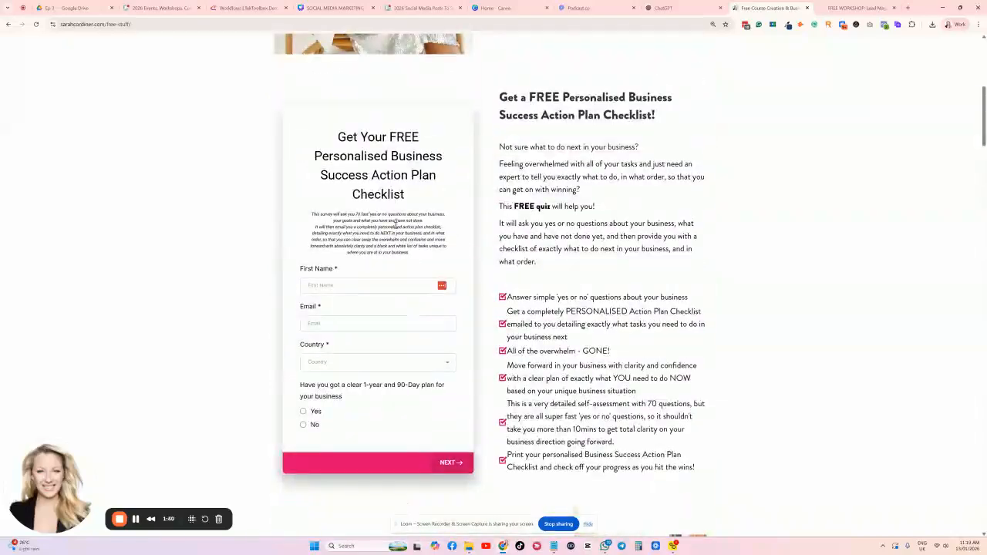
pyautogui.scroll(5, 540, 169)
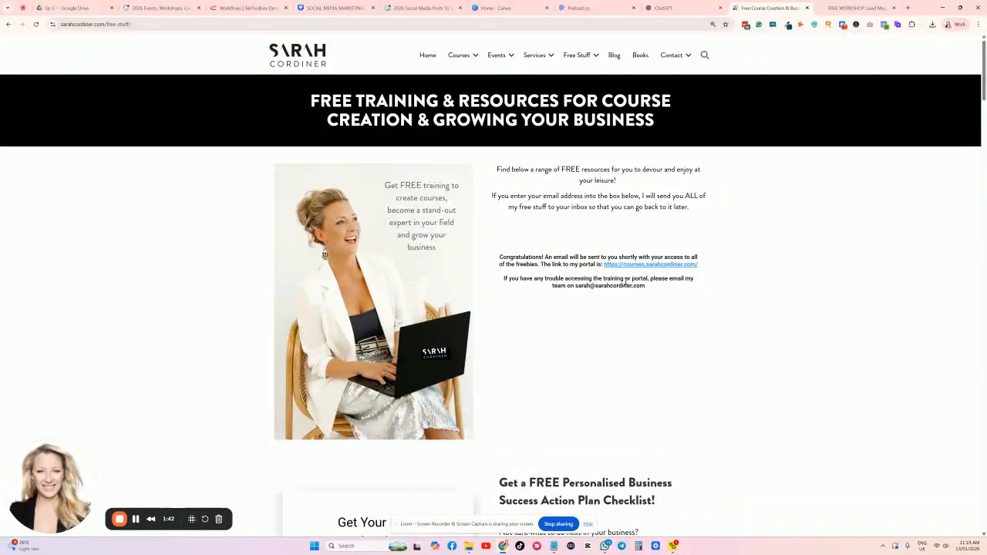
pyautogui.scroll(-10, 564, 188)
pyautogui.click(348, 190)
pyautogui.scroll(-3, 341, 348)
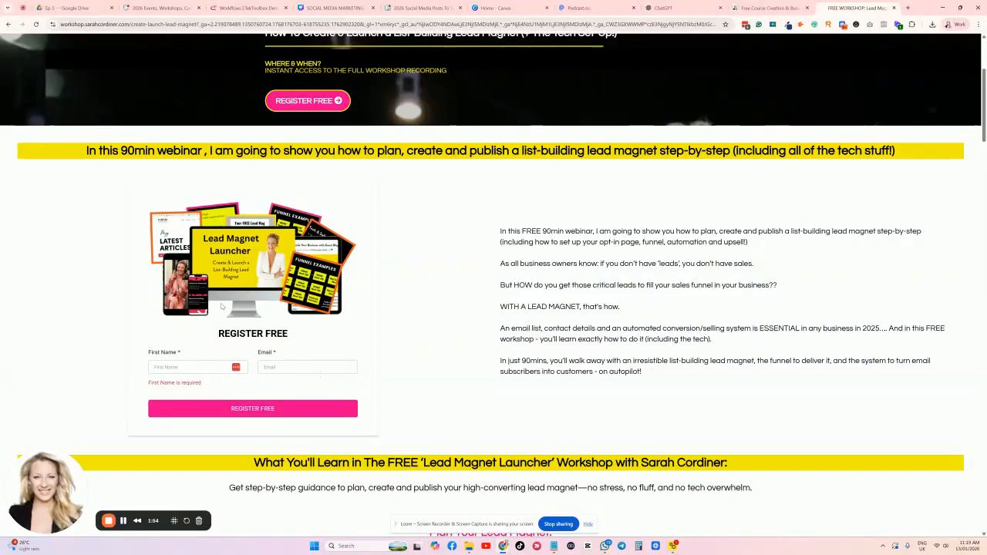
pyautogui.click(235, 7)
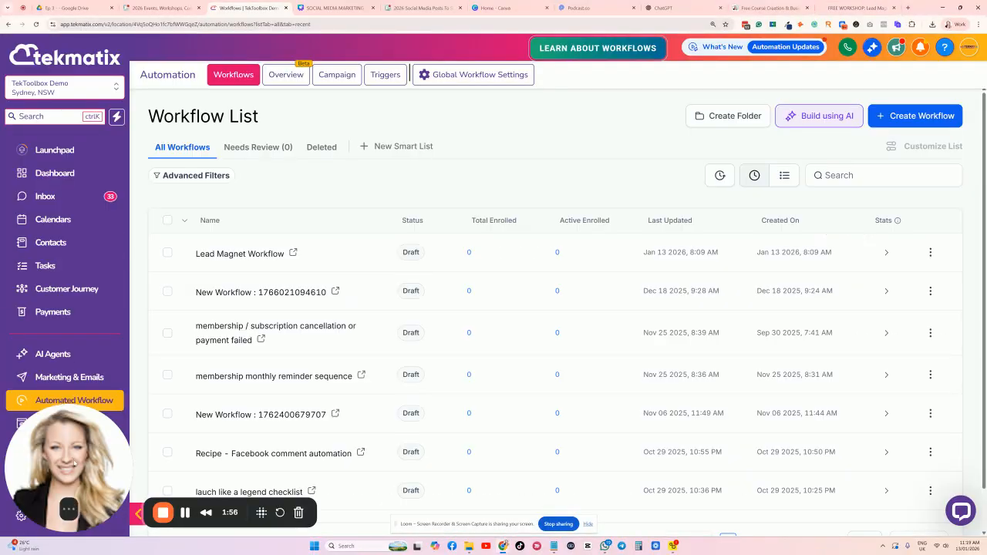
# Go through the Marketing sidebar section to the Websites & Funnels area.
pyautogui.moveTo(66, 512)
pyautogui.moveTo(59, 482); pyautogui.dragTo(91, 482)
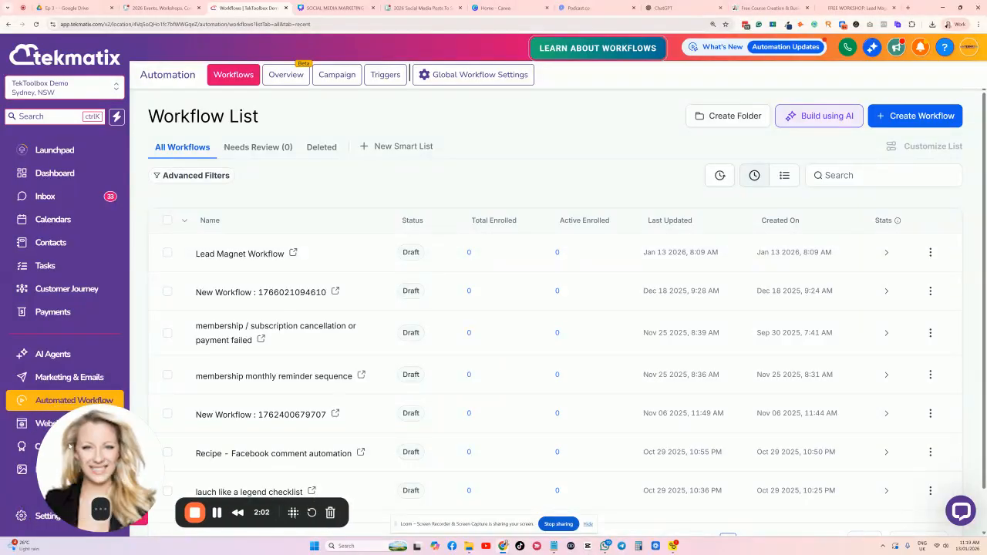
pyautogui.moveTo(68, 447); pyautogui.dragTo(133, 447)
pyautogui.click(57, 376)
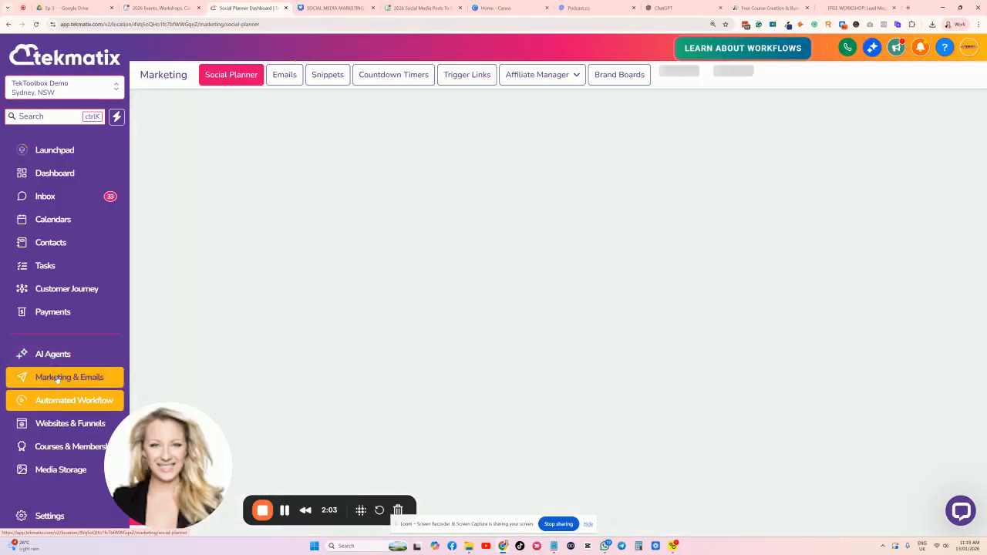
pyautogui.click(62, 425)
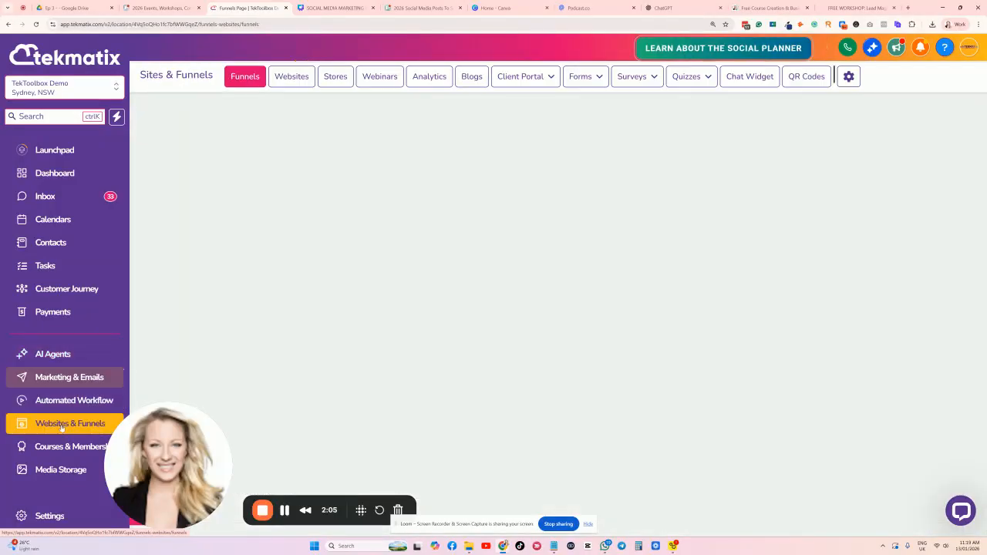
# Choose Builder from the Forms dropdown to list forms like Lead Magnet 1, 2 and 3.
pyautogui.scroll(-5, 59, 219)
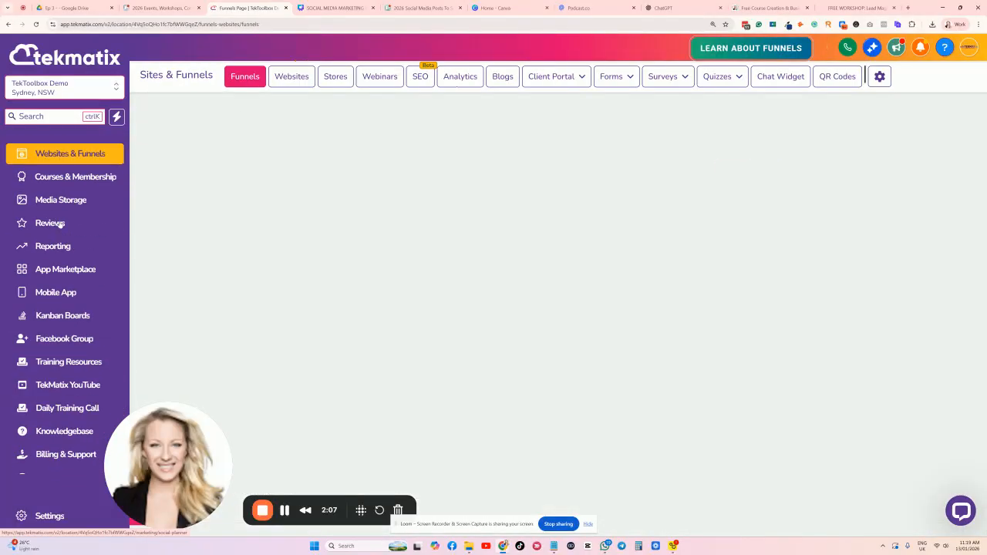
pyautogui.scroll(5, 60, 224)
pyautogui.scroll(-6, 60, 247)
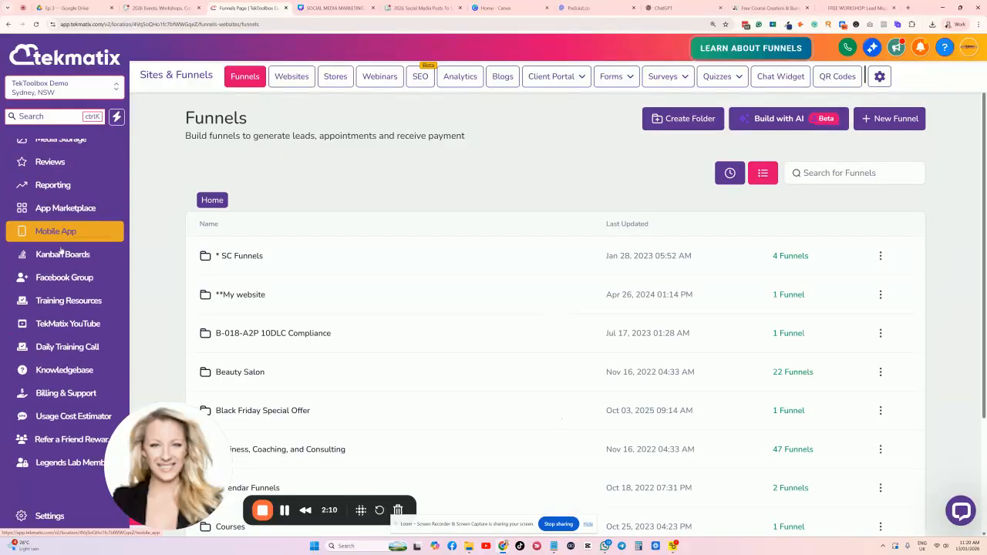
pyautogui.scroll(5, 61, 249)
pyautogui.scroll(-5, 61, 254)
pyautogui.scroll(6, 62, 270)
pyautogui.scroll(-1, 73, 324)
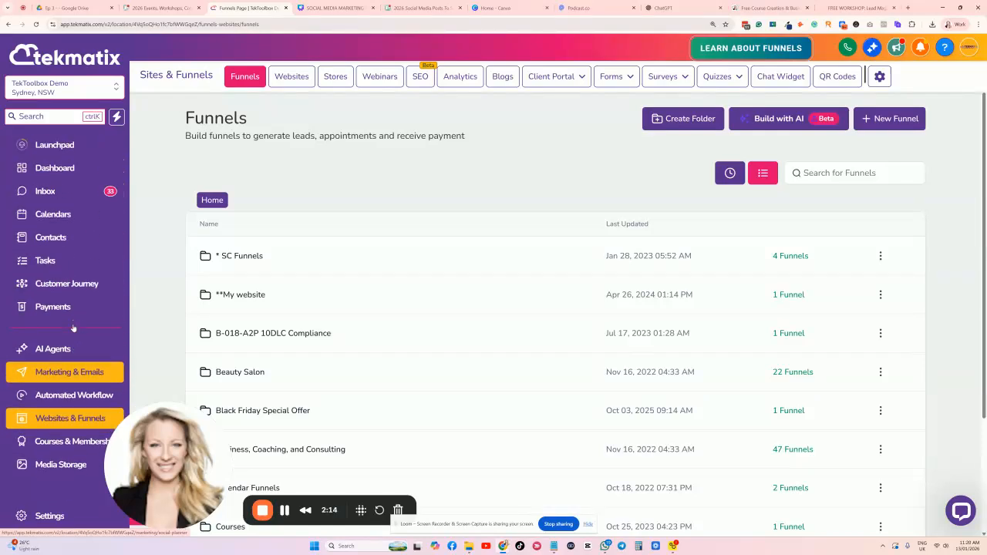
pyautogui.scroll(-2, 73, 328)
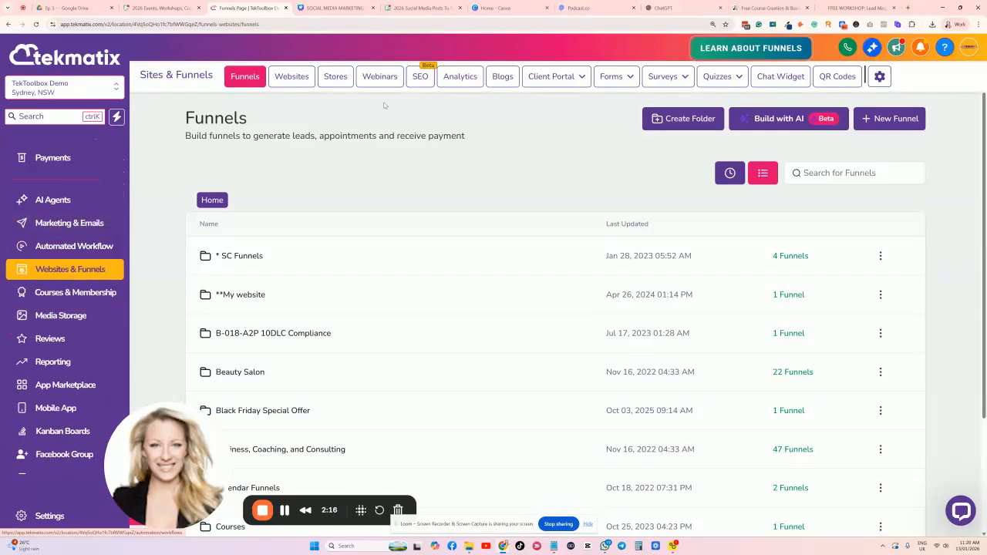
pyautogui.click(611, 77)
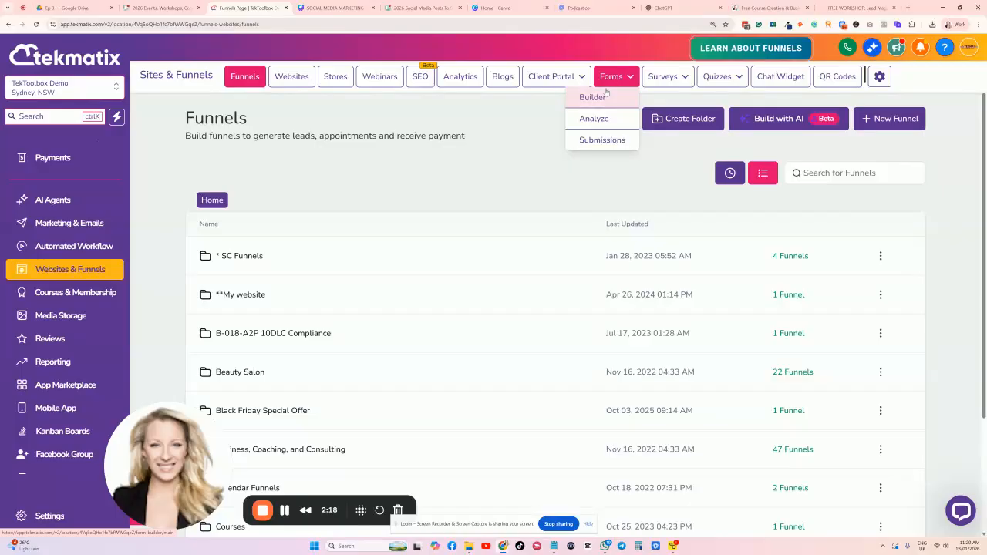
pyautogui.click(592, 97)
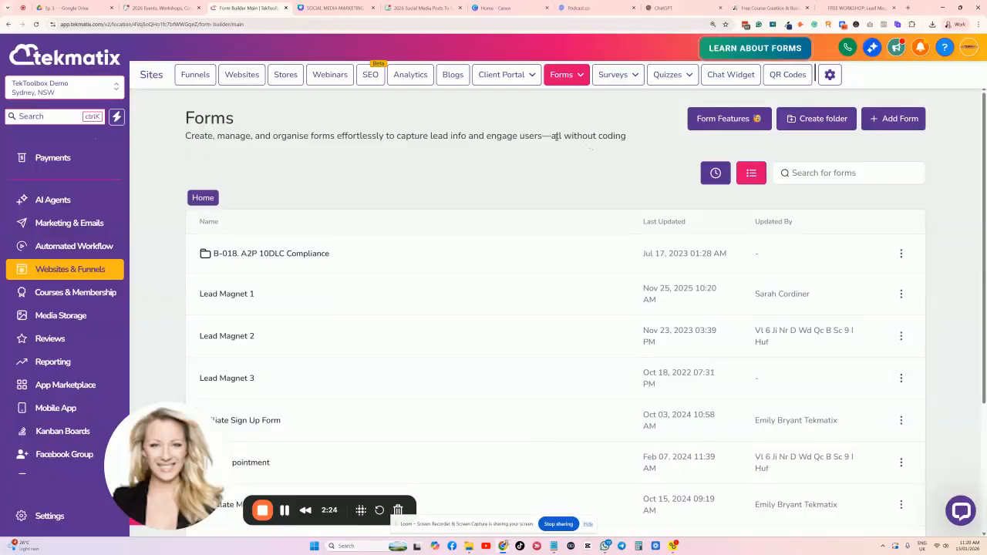
# Browse the form Template Library, then close it without choosing a template.
pyautogui.click(885, 119)
pyautogui.click(563, 230)
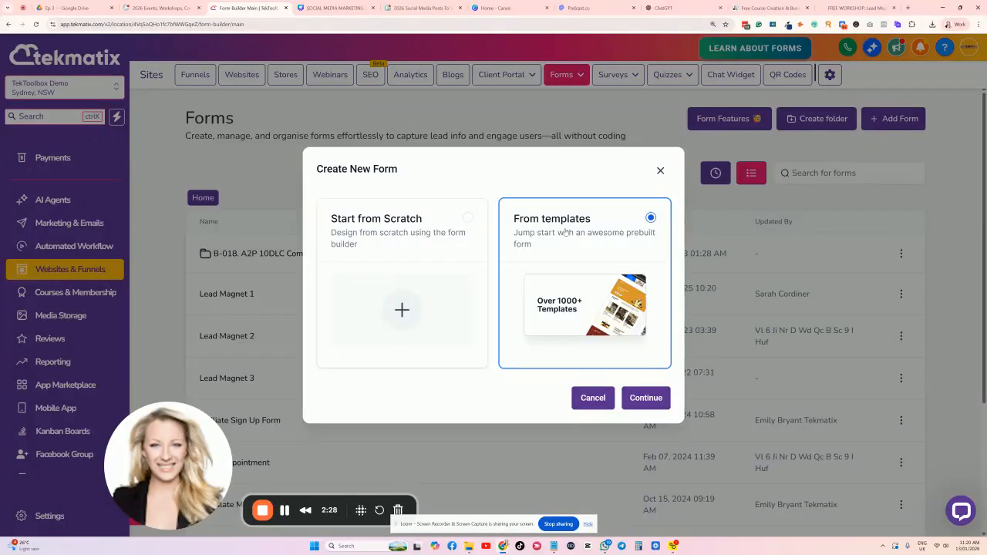
pyautogui.click(651, 397)
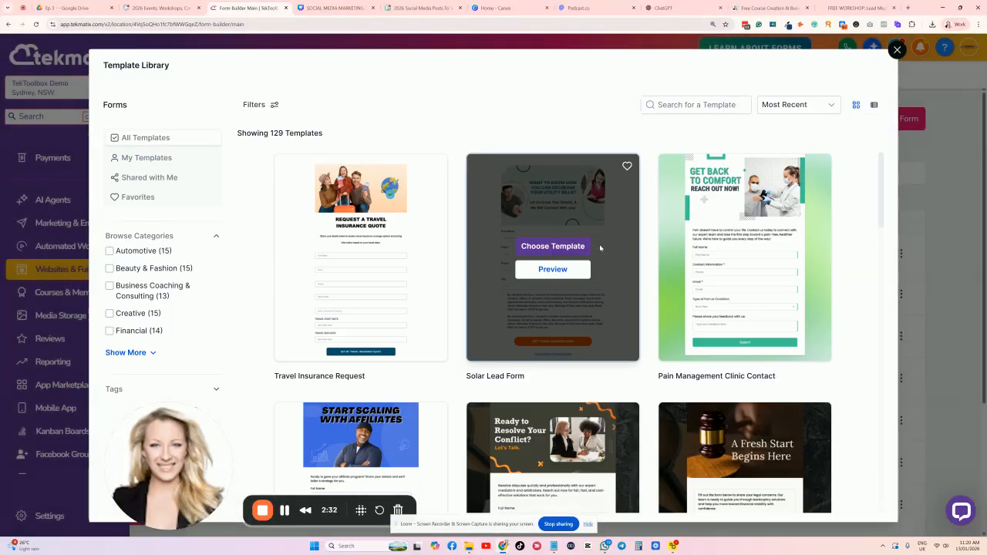
pyautogui.scroll(-7, 509, 239)
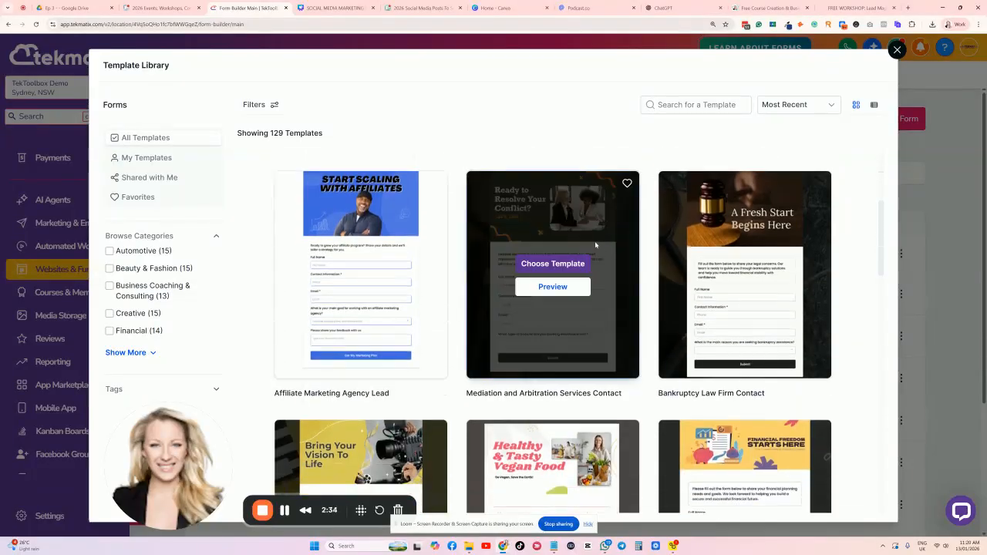
pyautogui.scroll(-8, 548, 259)
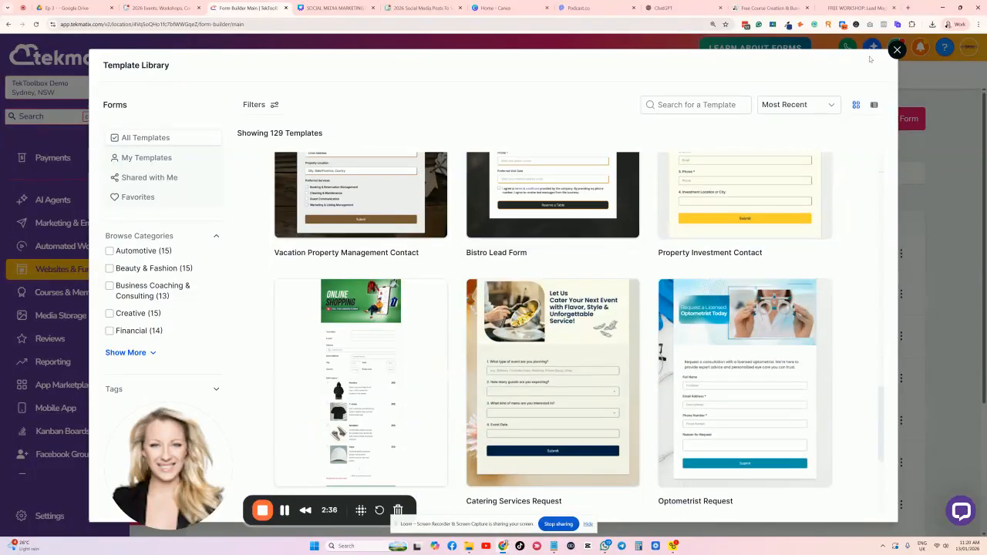
pyautogui.click(896, 51)
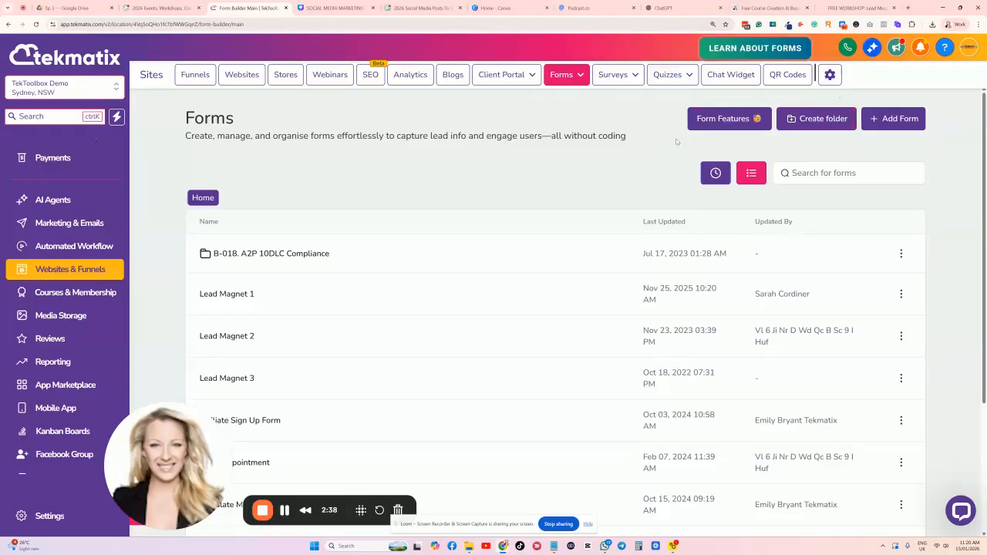
# Create a new blank form from scratch, producing Form 79.
pyautogui.click(861, 7)
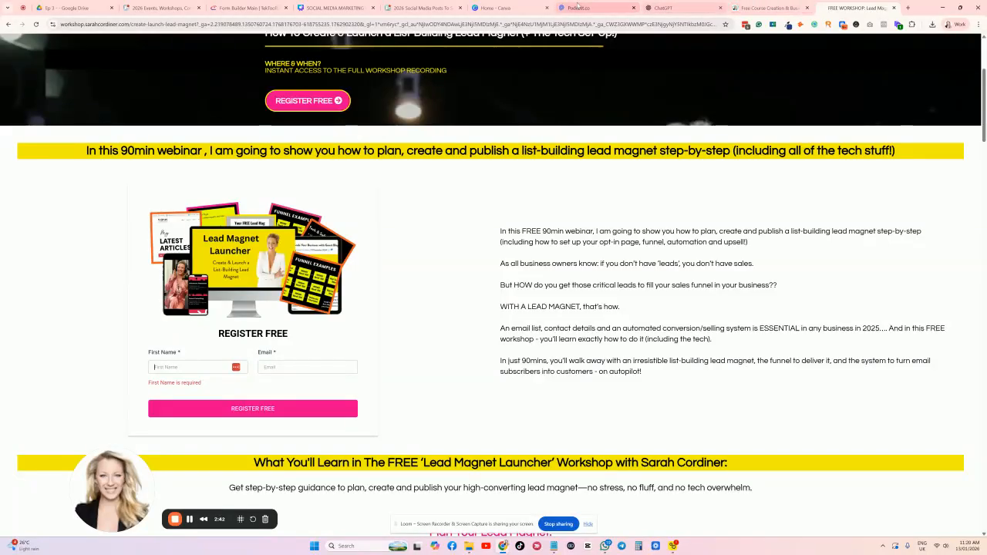
pyautogui.click(245, 7)
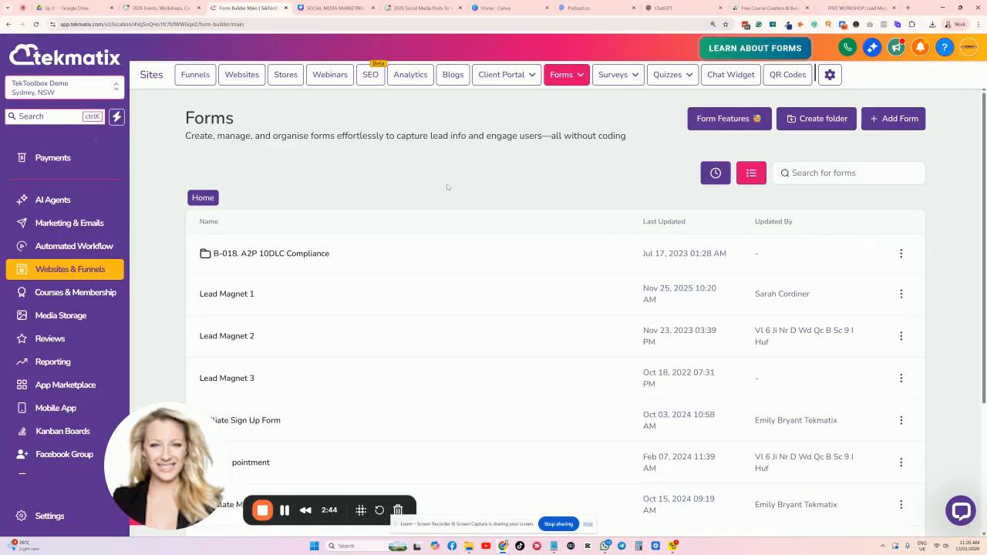
pyautogui.click(905, 121)
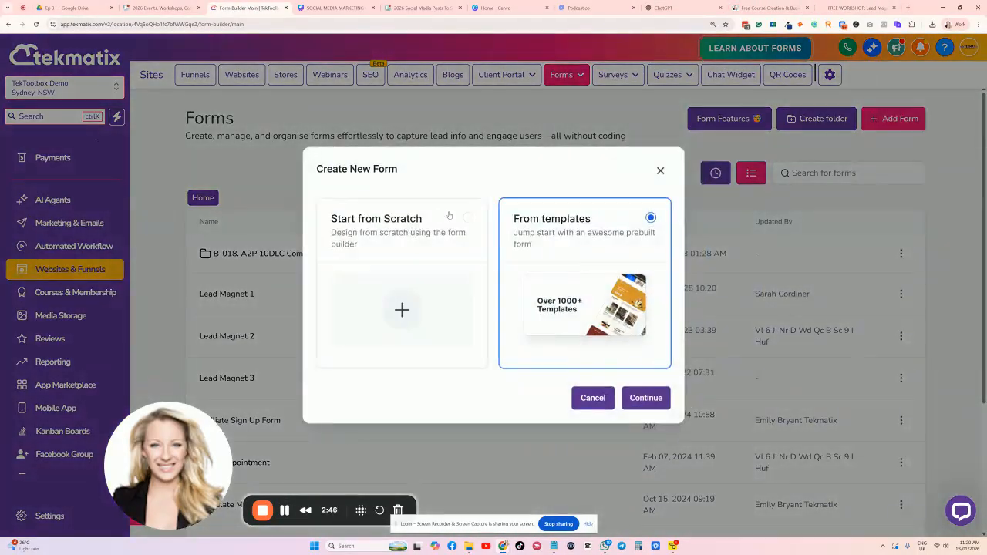
pyautogui.click(377, 223)
pyautogui.click(653, 399)
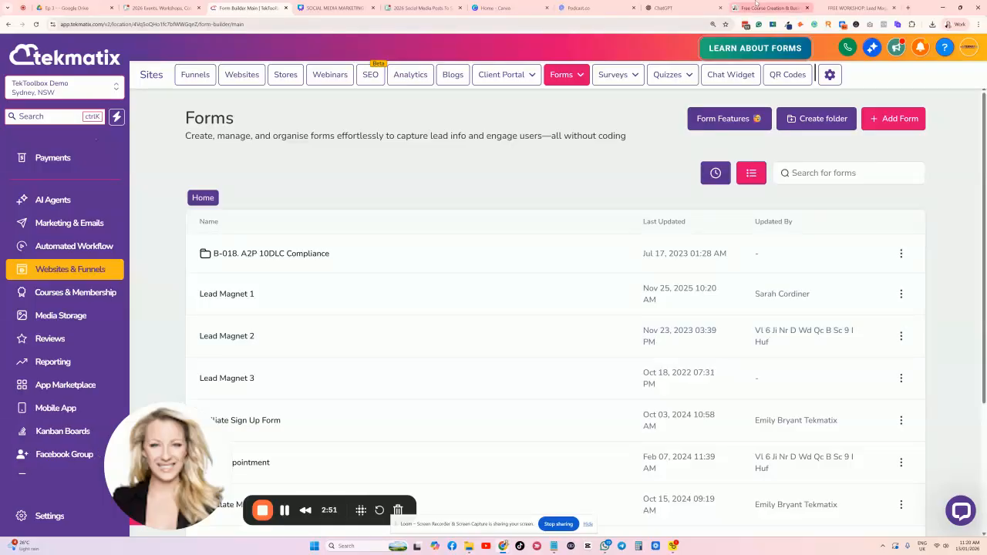
# Check the free course and workshop registration pages as reference for the form fields.
pyautogui.click(756, 7)
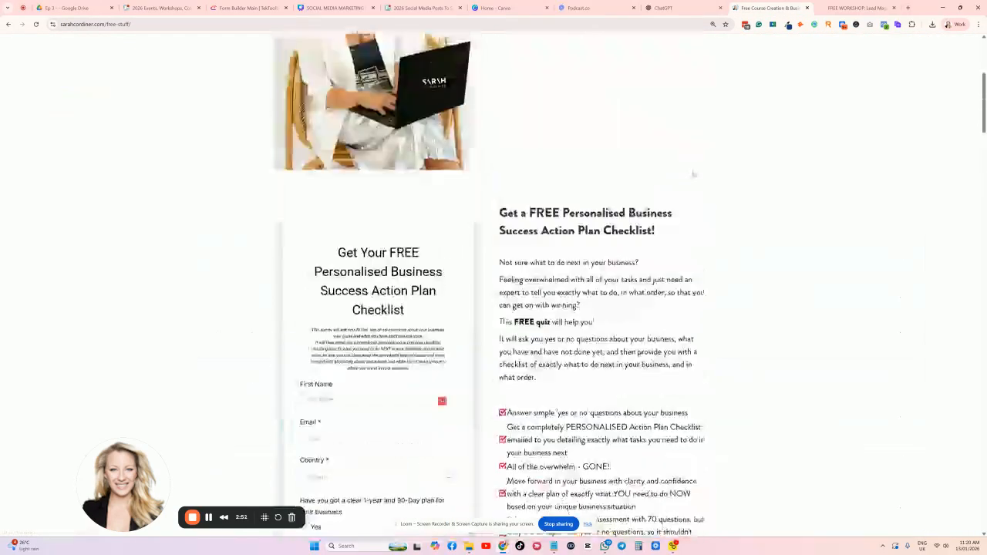
pyautogui.click(844, 8)
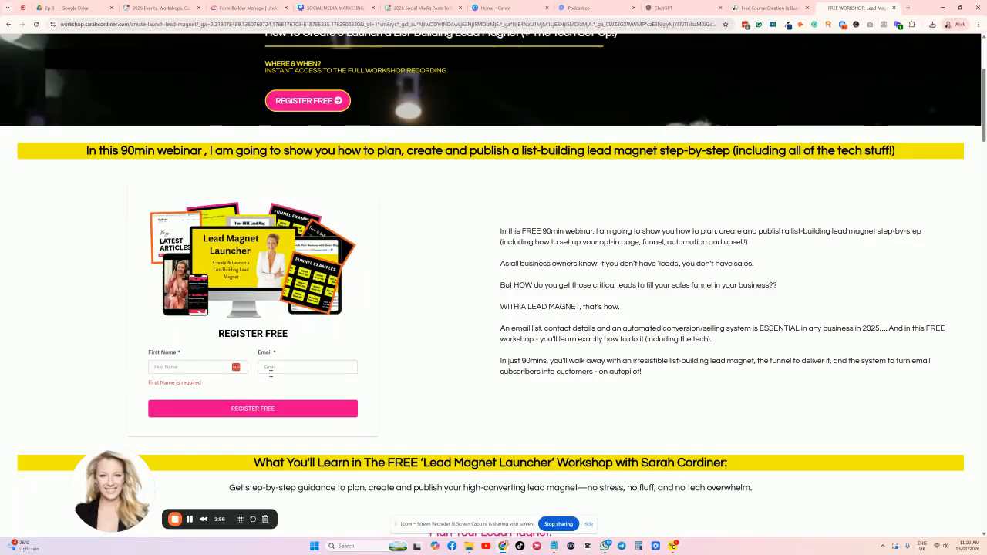
pyautogui.click(176, 370)
# Rename the form to 'Lead Magnet - 10 steps to creaye a membership eguide'.
pyautogui.click(247, 7)
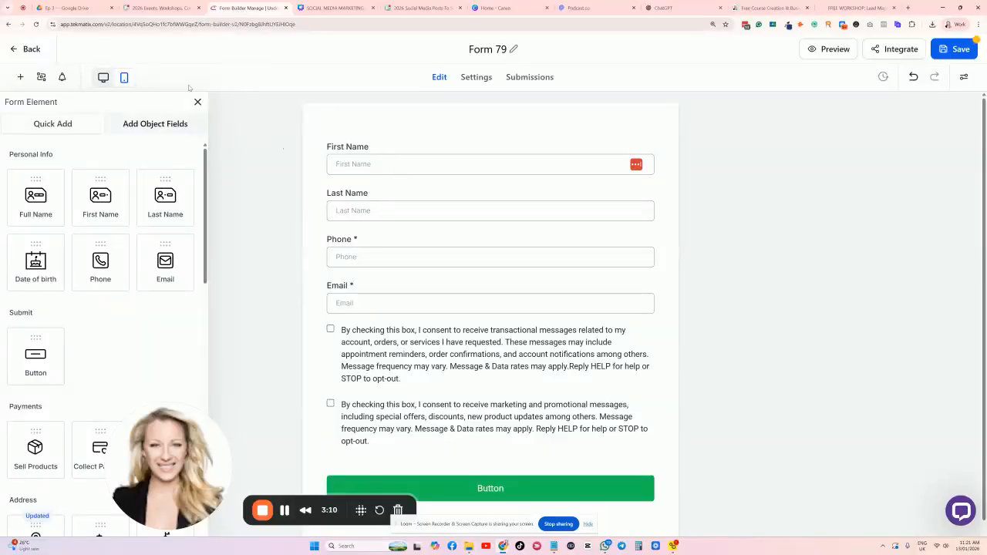
pyautogui.click(197, 101)
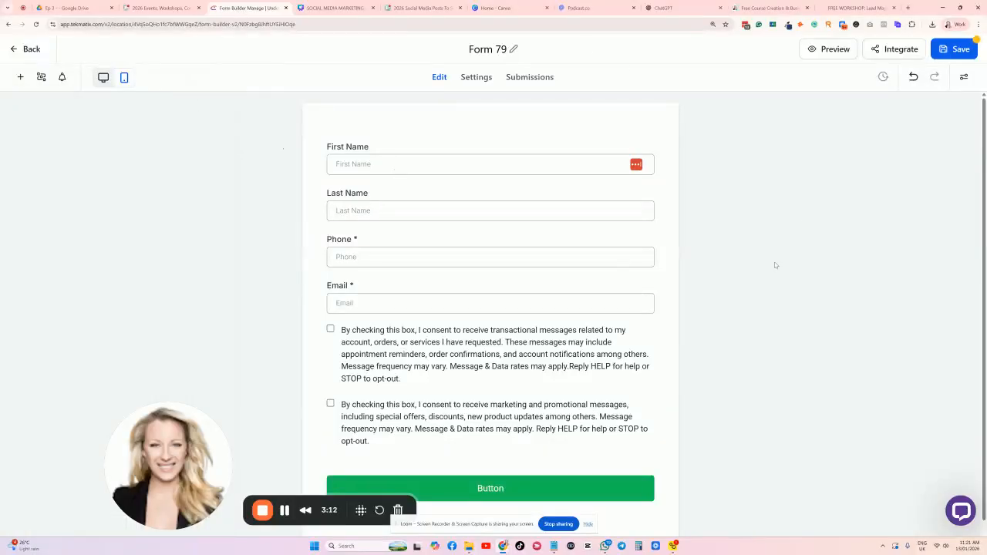
pyautogui.click(513, 48)
pyautogui.press('BackSpace')
pyautogui.press('BackSpace')
pyautogui.press('BackSpace')
pyautogui.press('BackSpace')
pyautogui.press('BackSpace')
pyautogui.press('BackSpace')
pyautogui.write('Lead Magnet')
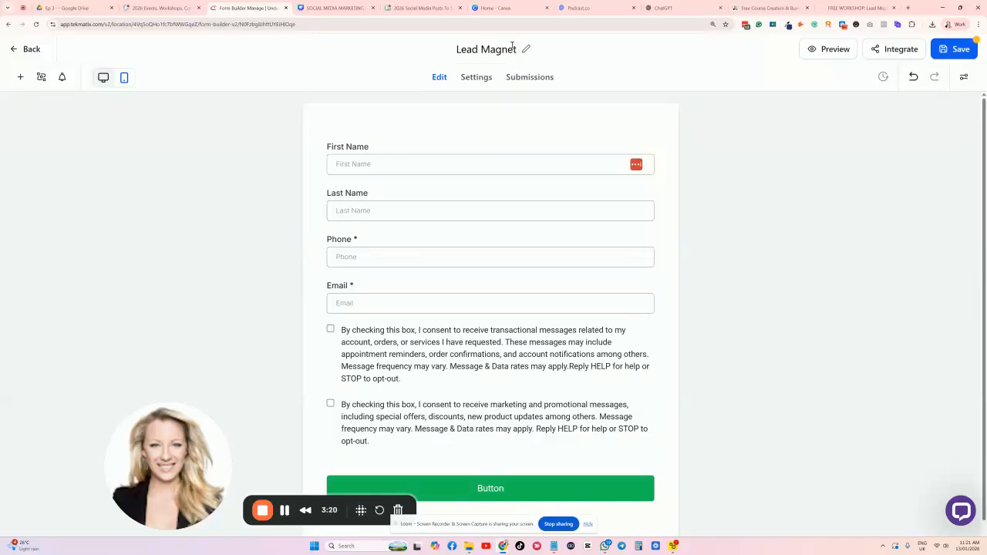
pyautogui.write(' - 10')
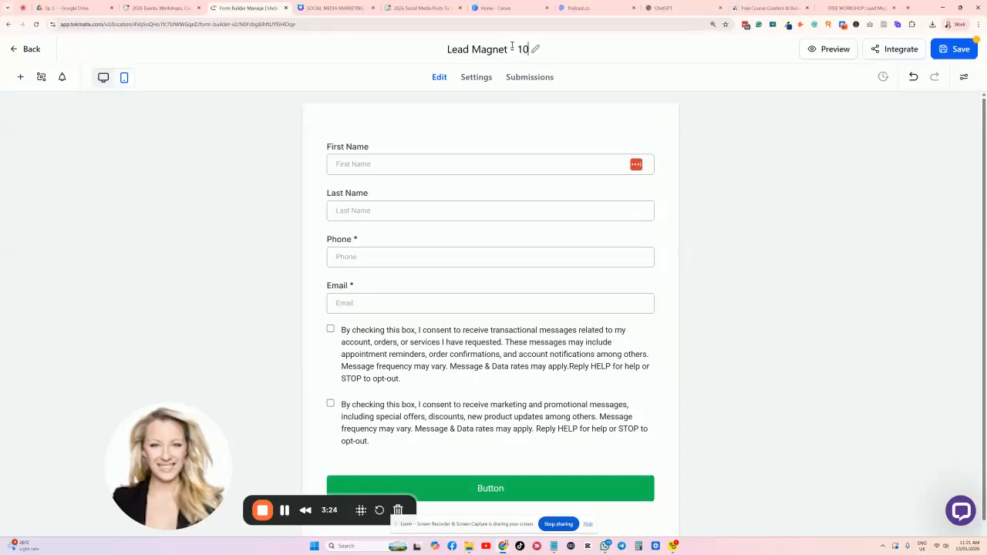
pyautogui.write(' steps to creaye a ')
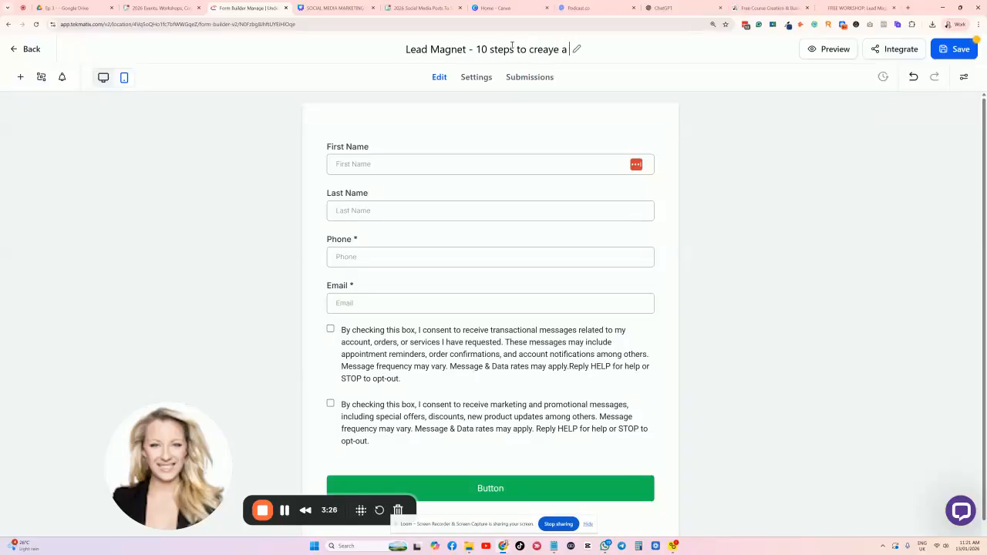
pyautogui.write('member')
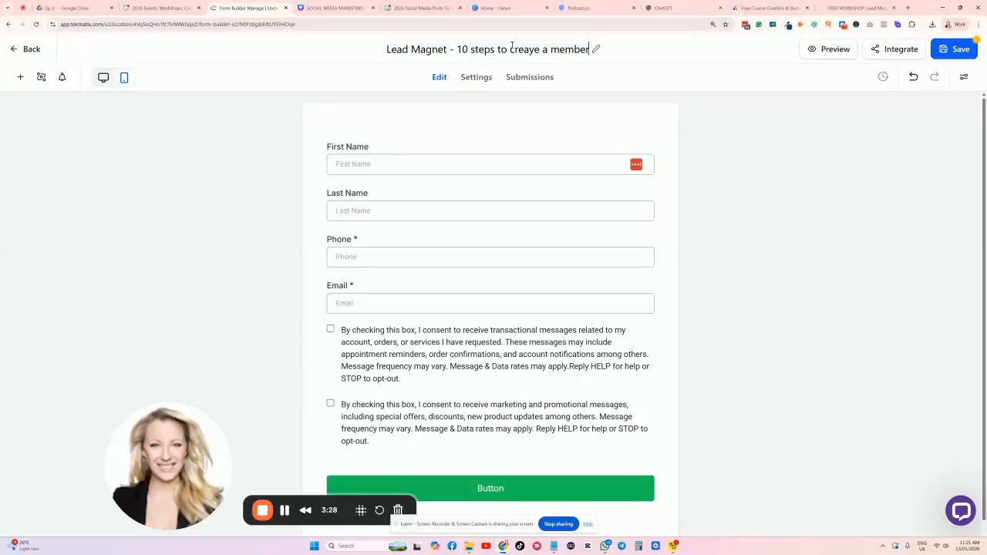
pyautogui.write('ship eguide')
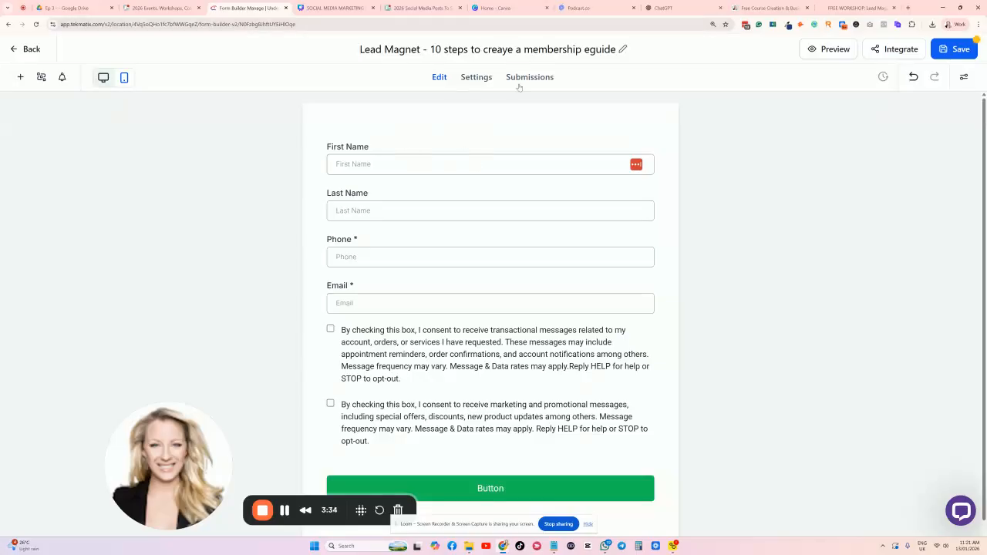
# Delete the Last Name and Phone fields from the form.
pyautogui.click(358, 208)
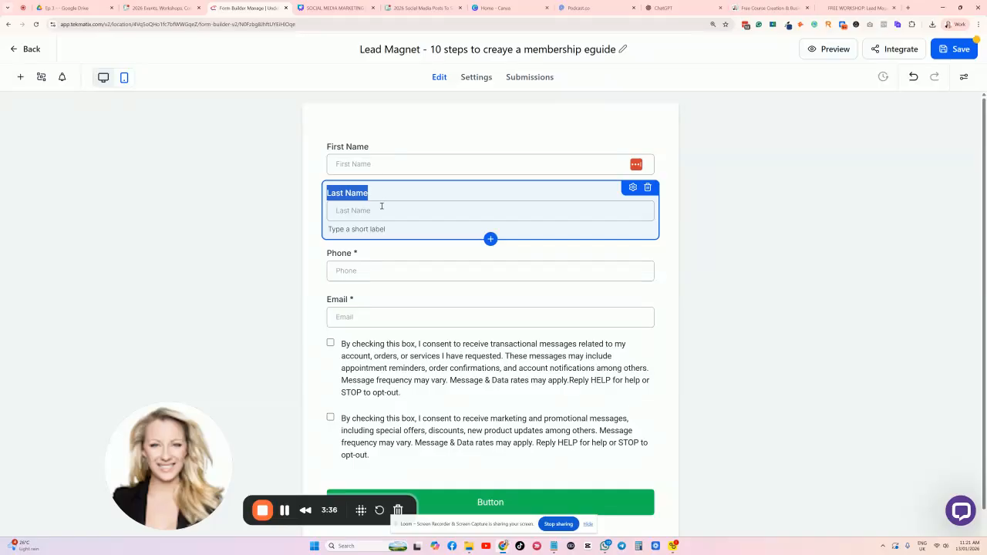
pyautogui.click(647, 187)
pyautogui.click(630, 196)
pyautogui.click(648, 187)
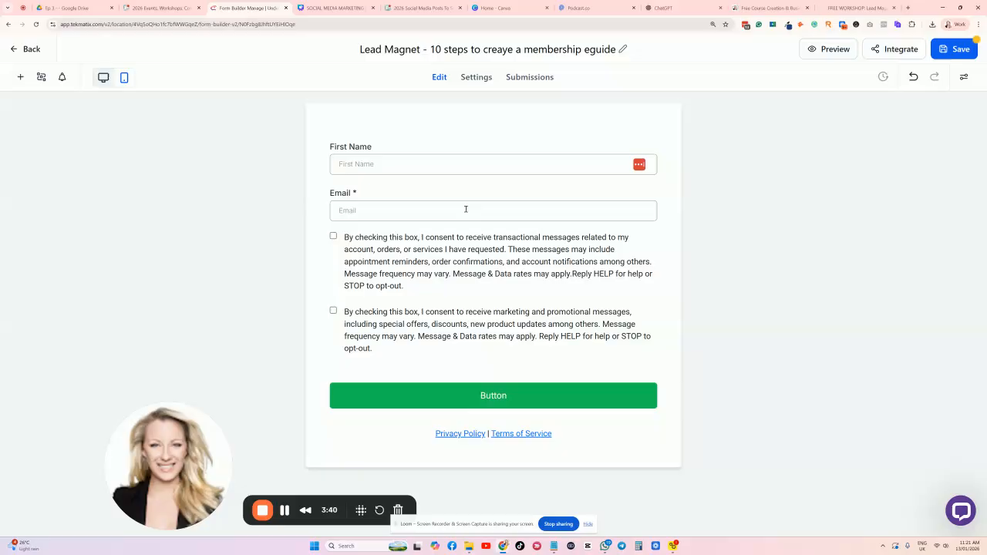
# Make the First Name field required in its field settings.
pyautogui.click(387, 156)
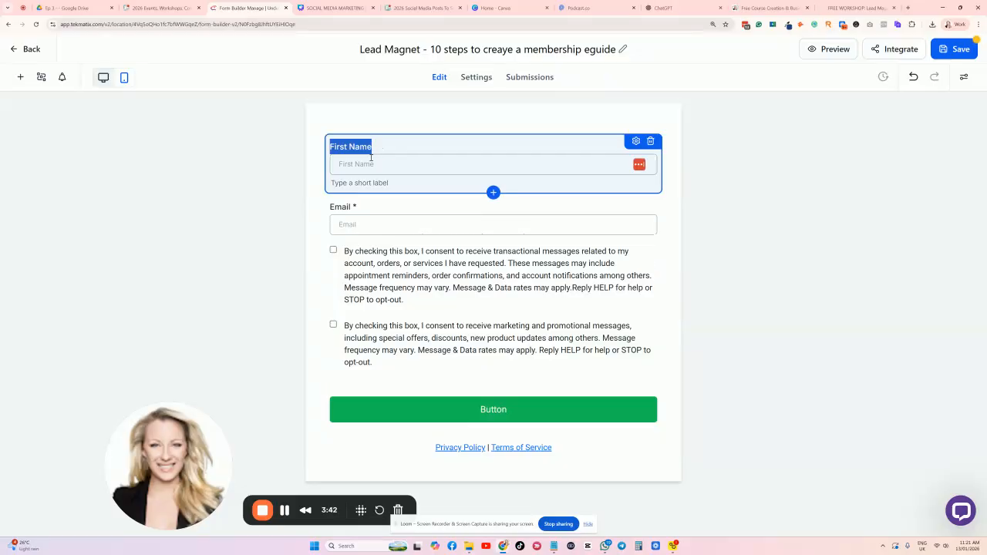
pyautogui.click(374, 164)
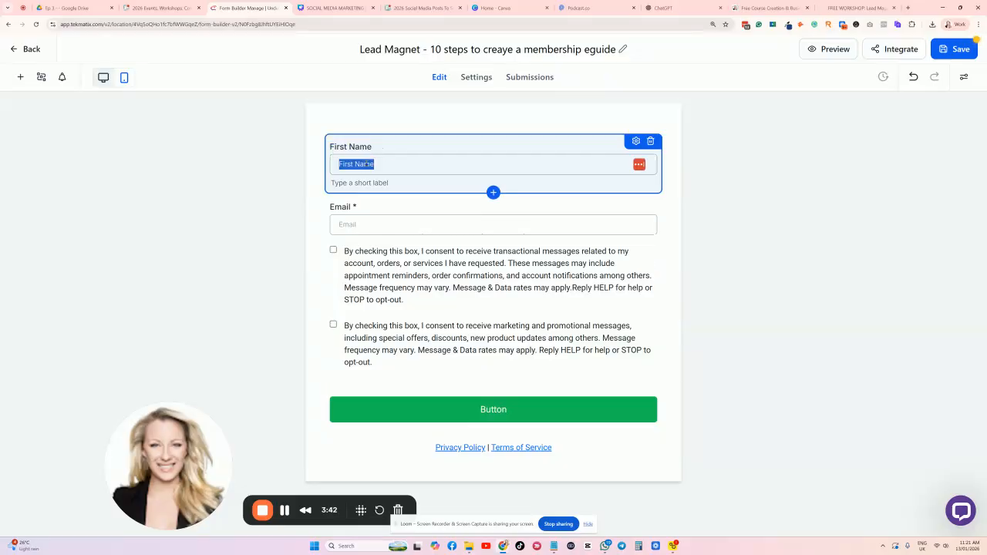
pyautogui.click(424, 160)
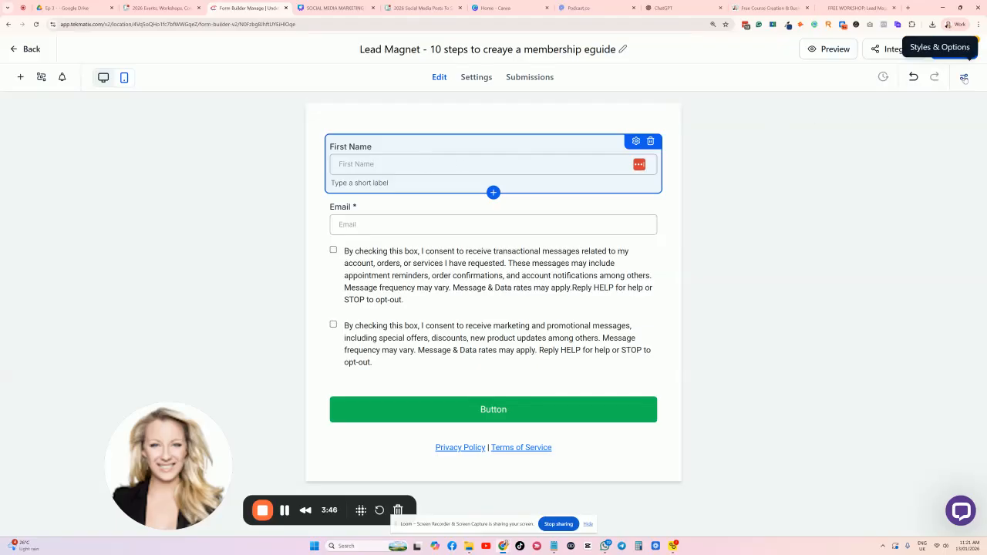
pyautogui.click(963, 76)
pyautogui.click(519, 161)
pyautogui.click(718, 183)
pyautogui.click(619, 165)
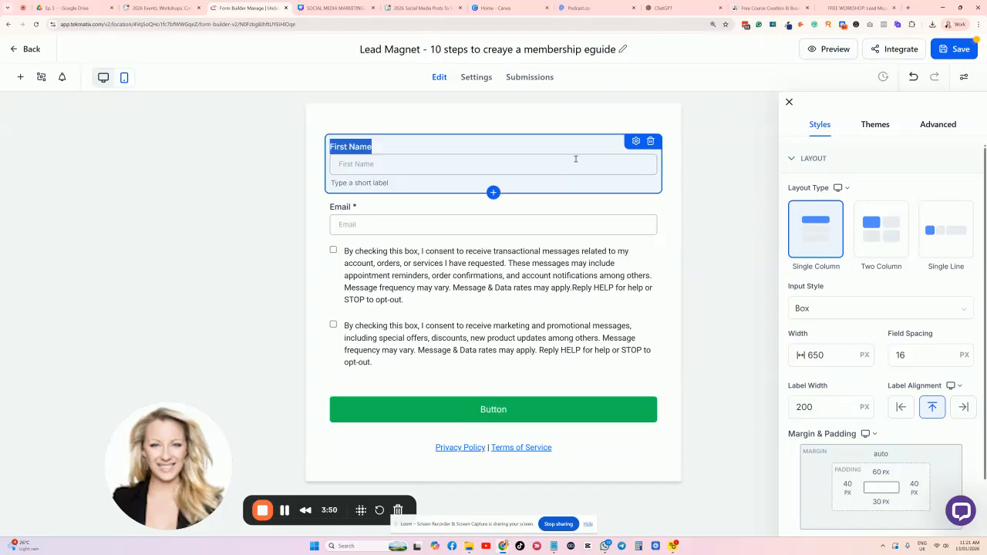
pyautogui.click(636, 142)
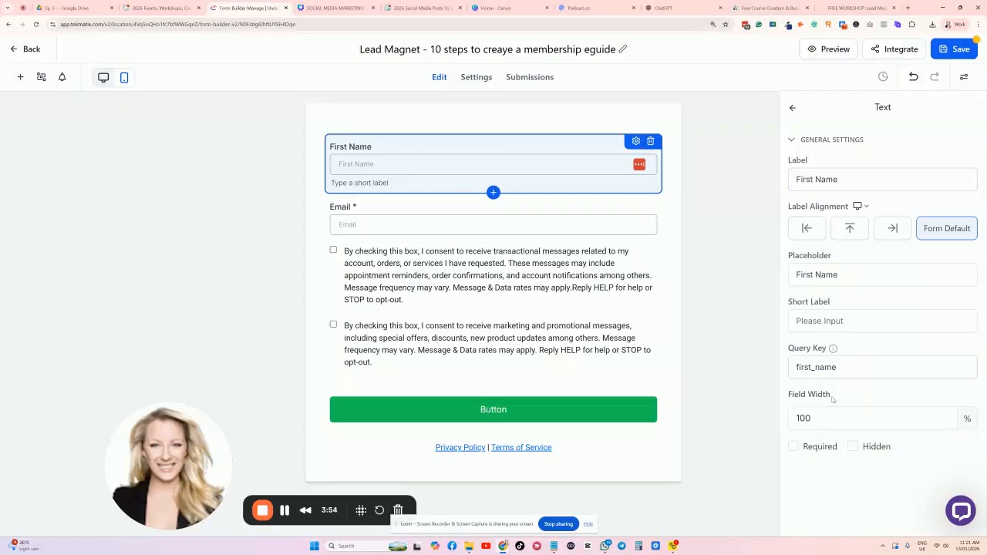
pyautogui.click(792, 447)
# Delete T&C 2, clear T&C 1's text, and remove the whole consent element.
pyautogui.click(377, 259)
pyautogui.scroll(-1, 405, 284)
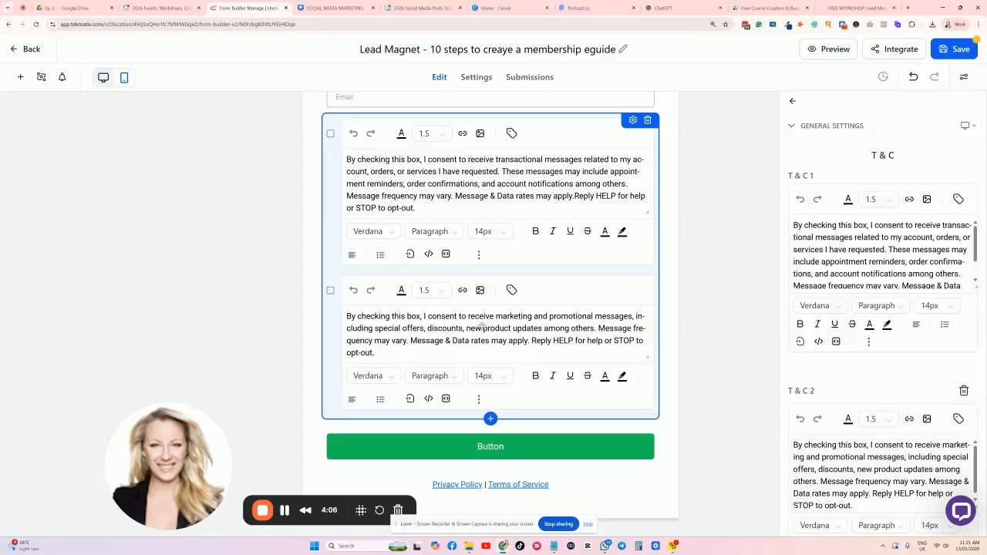
pyautogui.scroll(1, 563, 261)
pyautogui.scroll(-1, 582, 223)
pyautogui.click(963, 390)
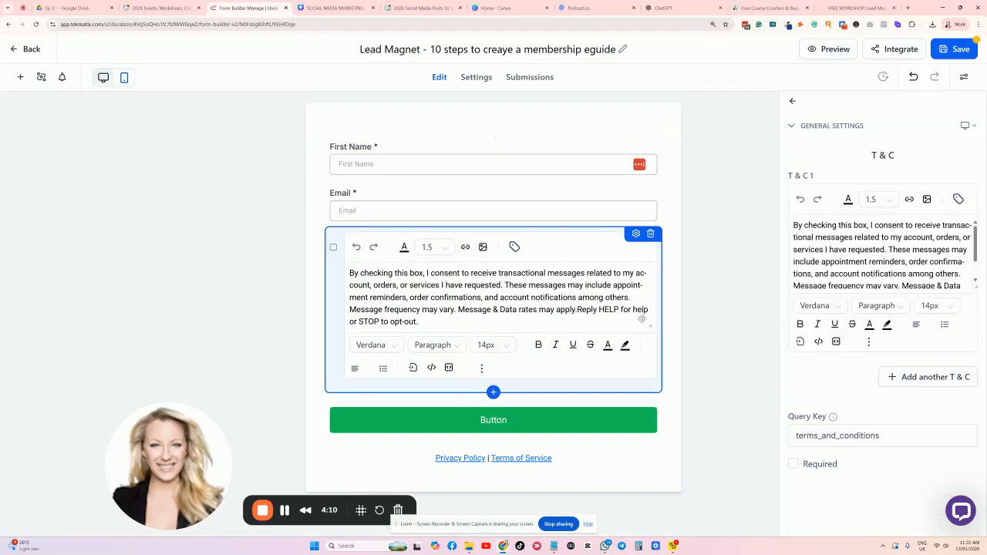
pyautogui.hotkey('ctrl', 'a')
pyautogui.press('BackSpace')
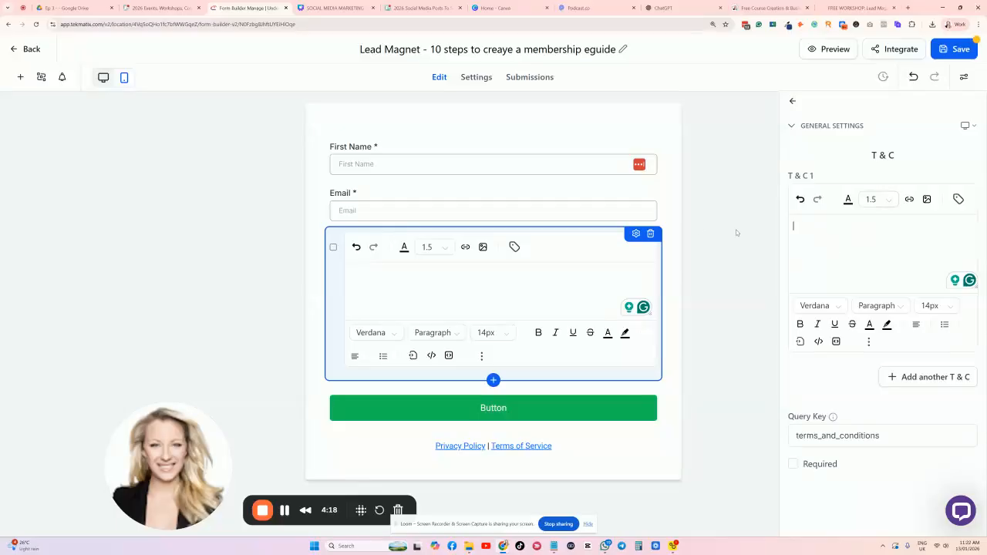
pyautogui.click(650, 233)
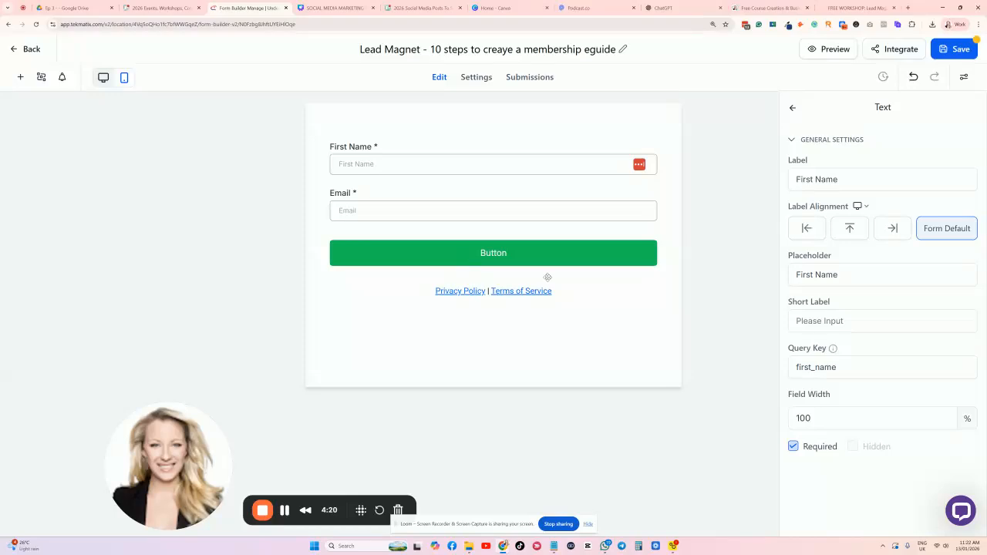
pyautogui.click(556, 290)
# Delete the privacy/terms line and relabel the button 'Get the free membership guide now'.
pyautogui.click(650, 279)
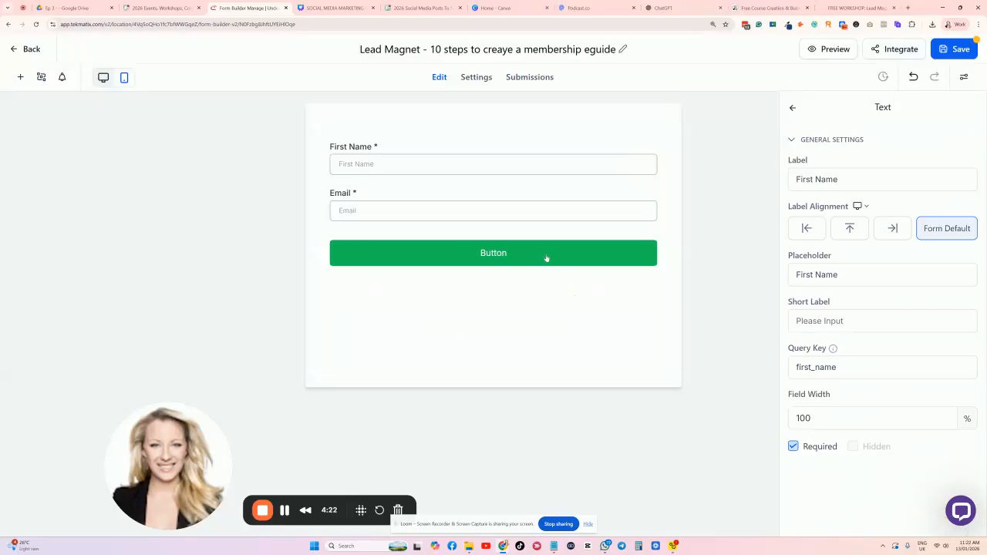
pyautogui.click(489, 254)
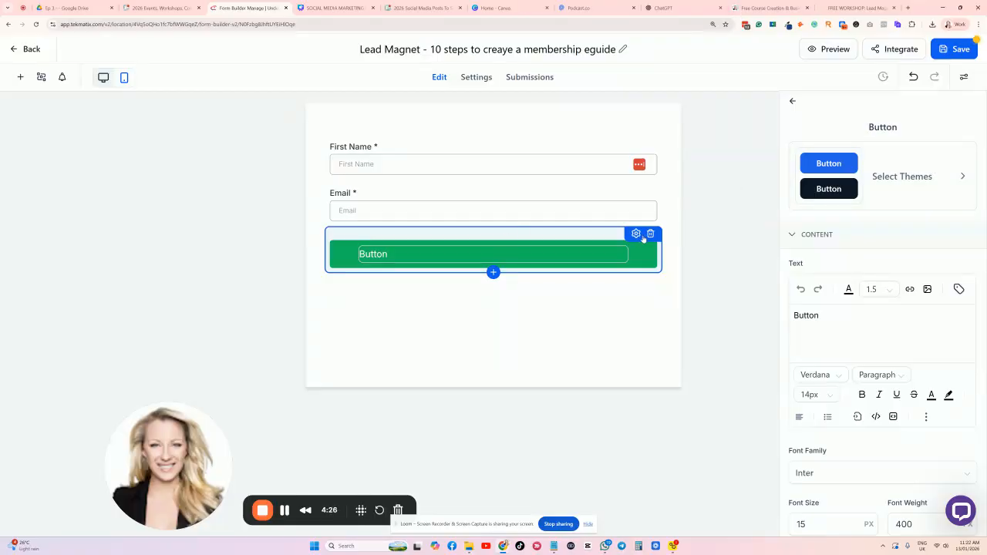
pyautogui.scroll(-3, 864, 164)
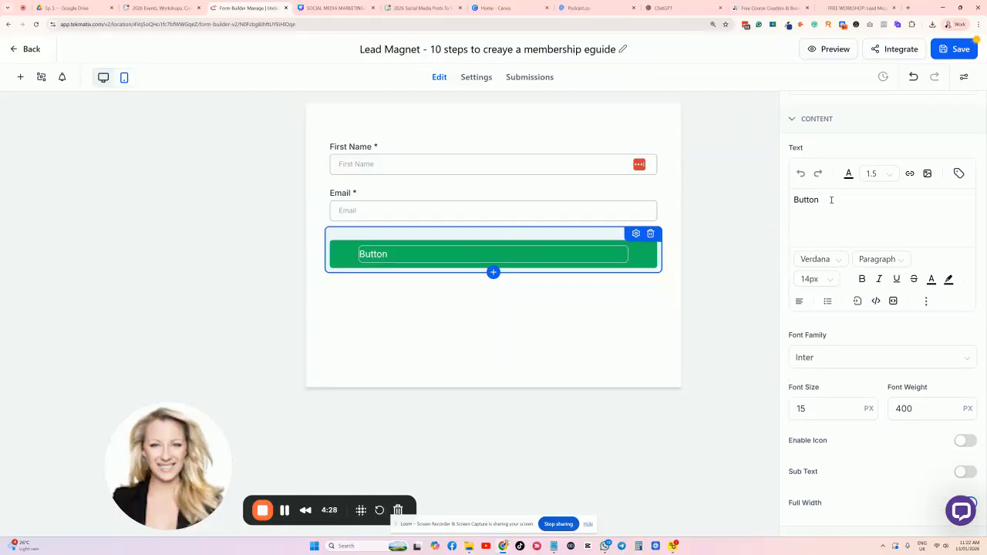
pyautogui.scroll(1, 813, 190)
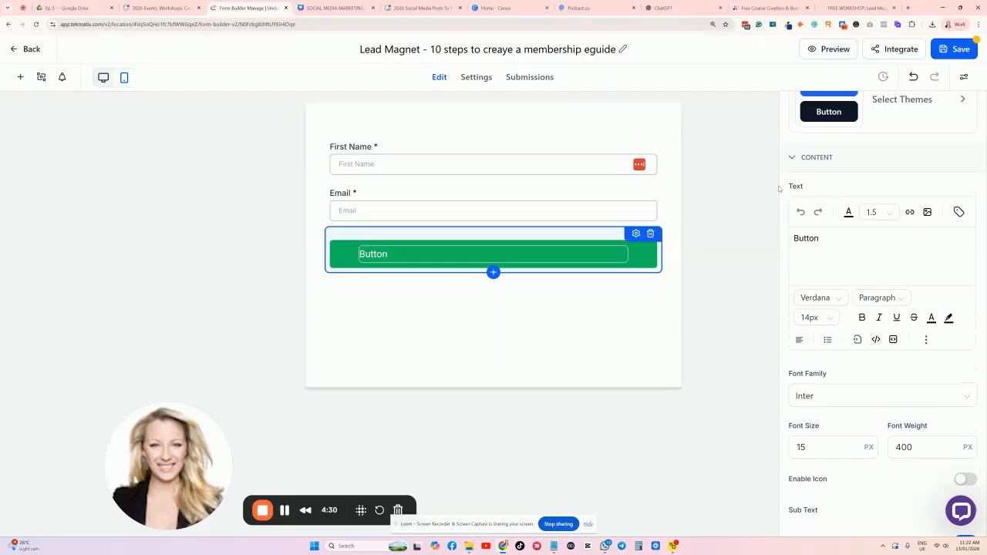
pyautogui.moveTo(836, 245); pyautogui.dragTo(758, 247)
pyautogui.write('Get the free membership guide now')
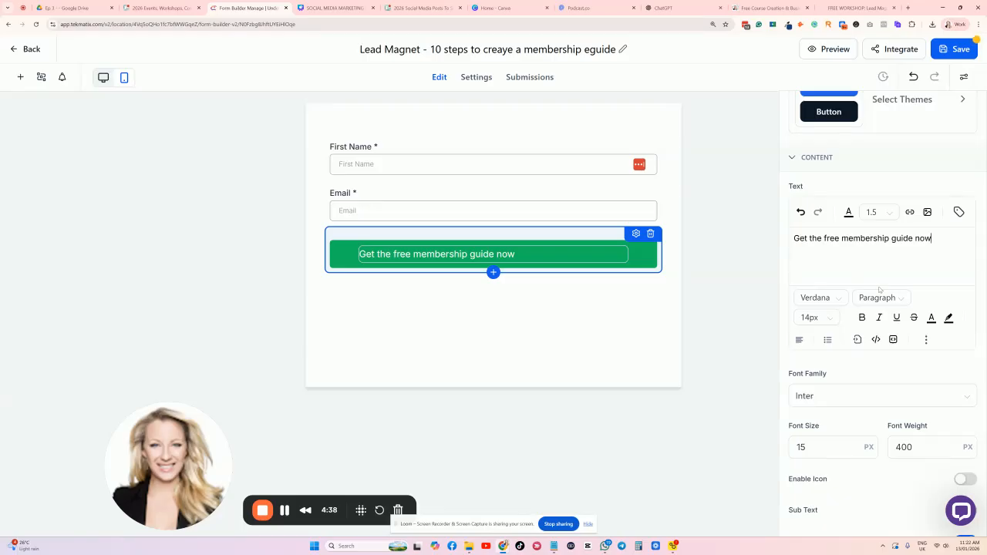
# Centre the button label, undoing an accidental link paste to keep the new text.
pyautogui.click(799, 339)
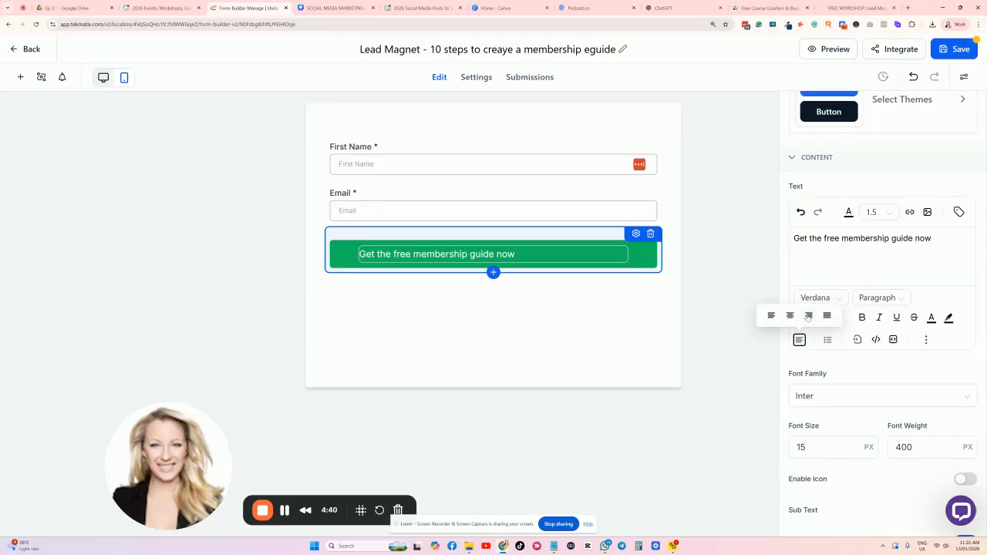
pyautogui.click(792, 316)
pyautogui.click(913, 240)
pyautogui.hotkey('ctrl', 'a')
pyautogui.write('https://training.sarahcordiner.com/legends-lab')
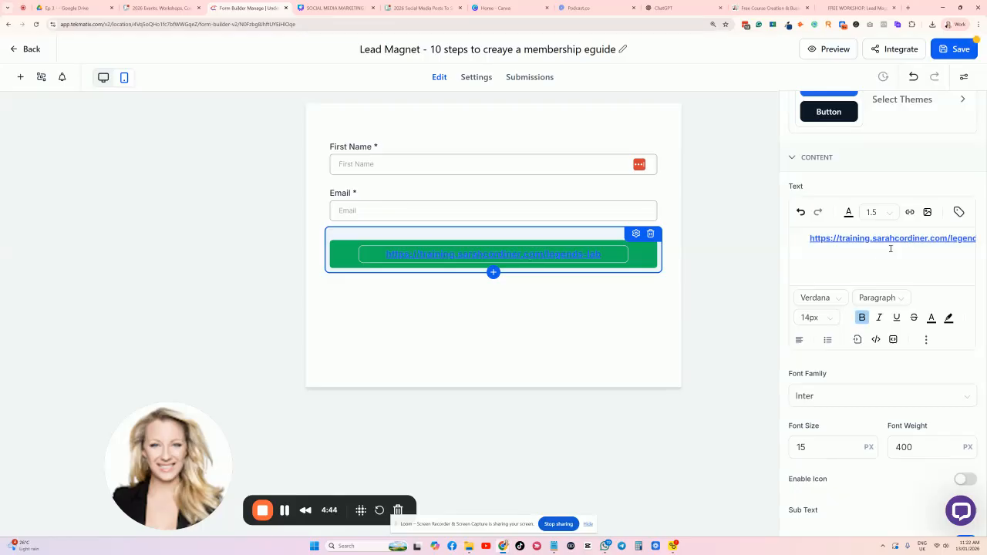
pyautogui.hotkey('ctrl', 'z')
pyautogui.click(846, 262)
# Change the button background from green to purple #8B18BDFF.
pyautogui.scroll(-1, 931, 254)
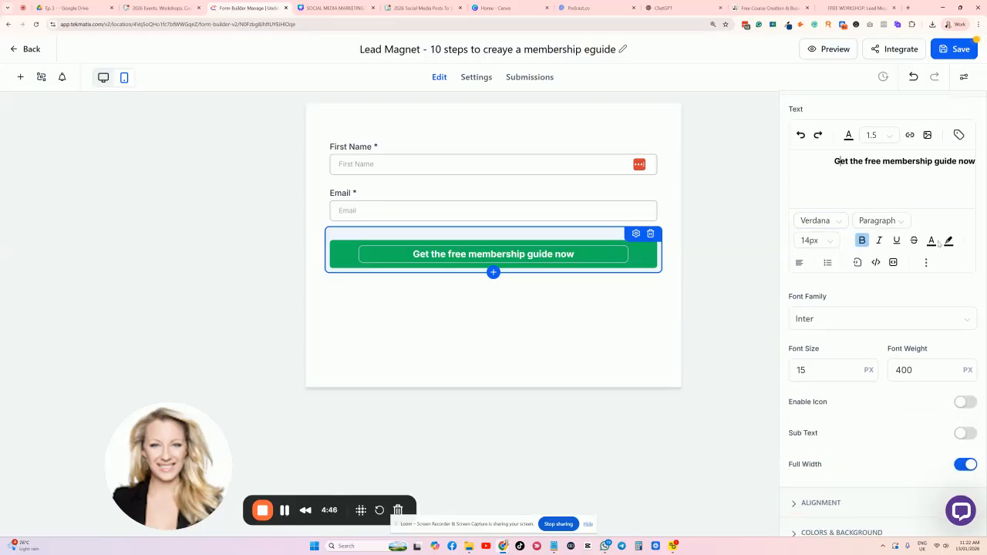
pyautogui.scroll(-2, 840, 290)
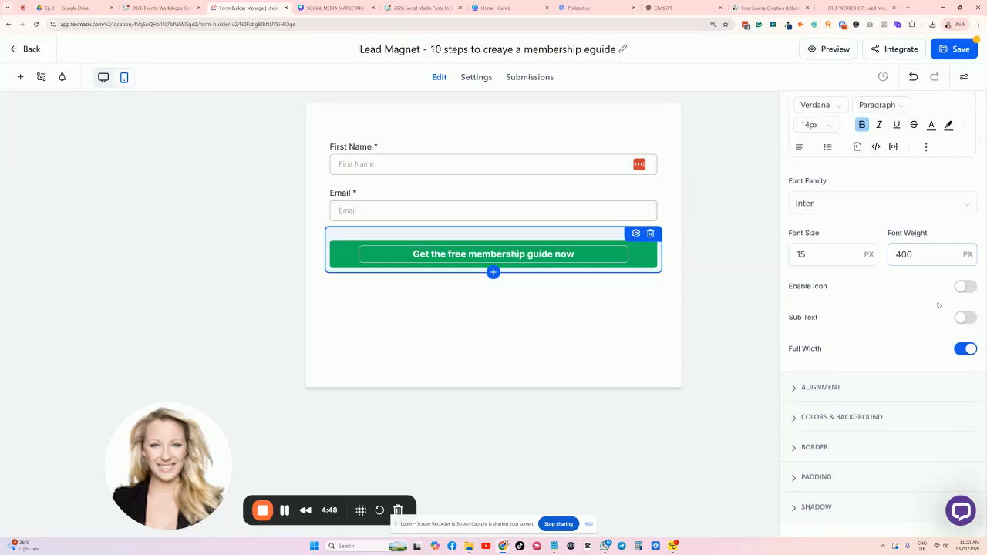
pyautogui.scroll(-1, 938, 306)
pyautogui.scroll(1, 843, 221)
pyautogui.scroll(-1, 849, 243)
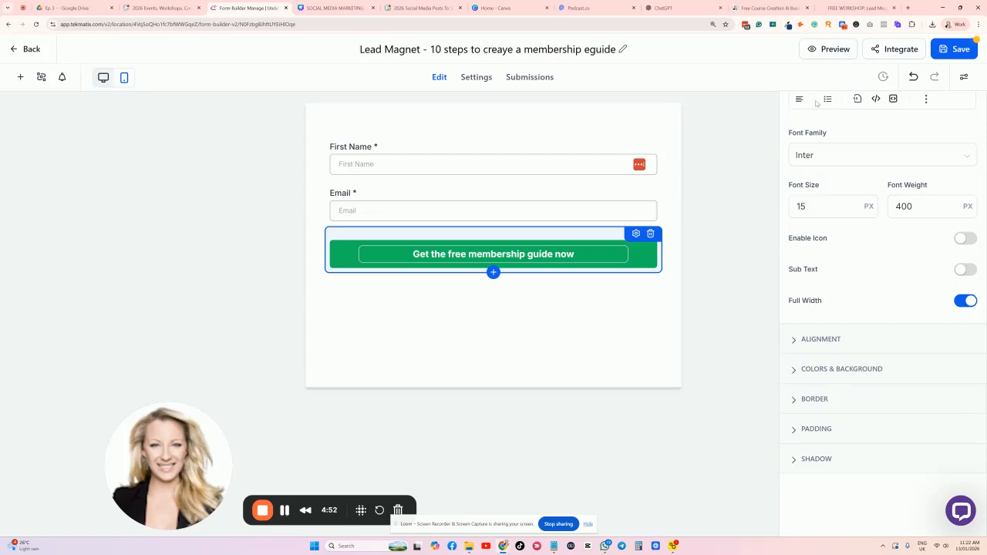
pyautogui.scroll(5, 848, 192)
pyautogui.scroll(-5, 879, 262)
pyautogui.click(806, 372)
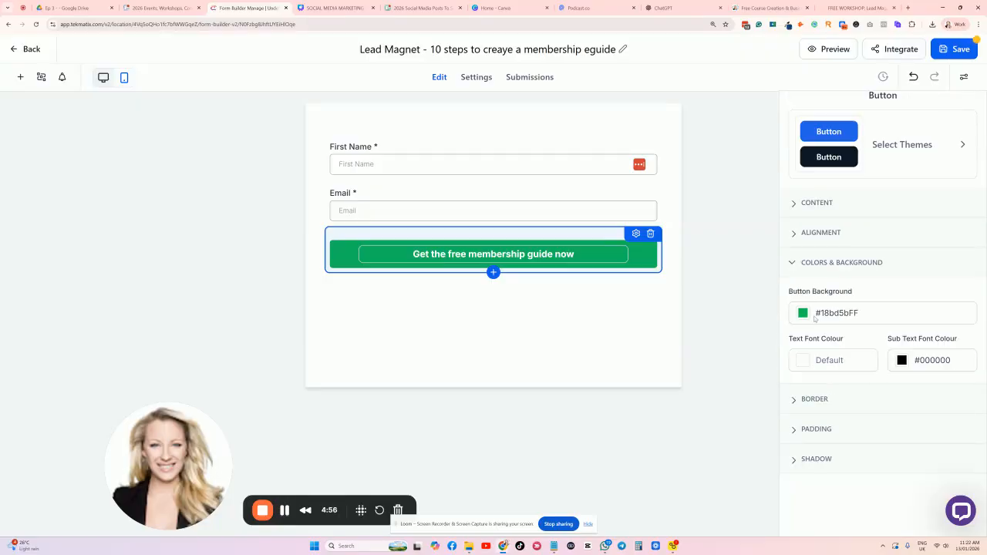
pyautogui.click(802, 313)
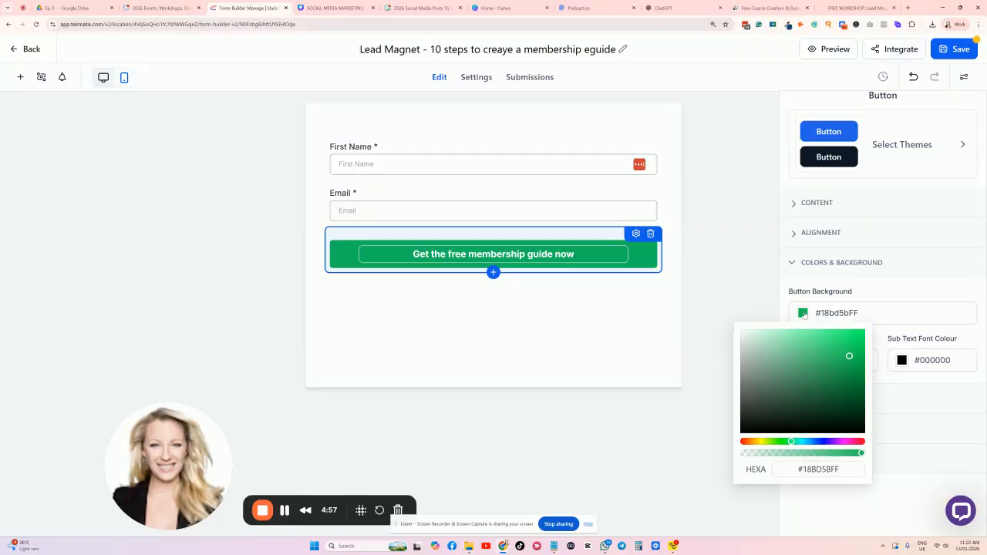
pyautogui.click(837, 442)
pyautogui.click(933, 428)
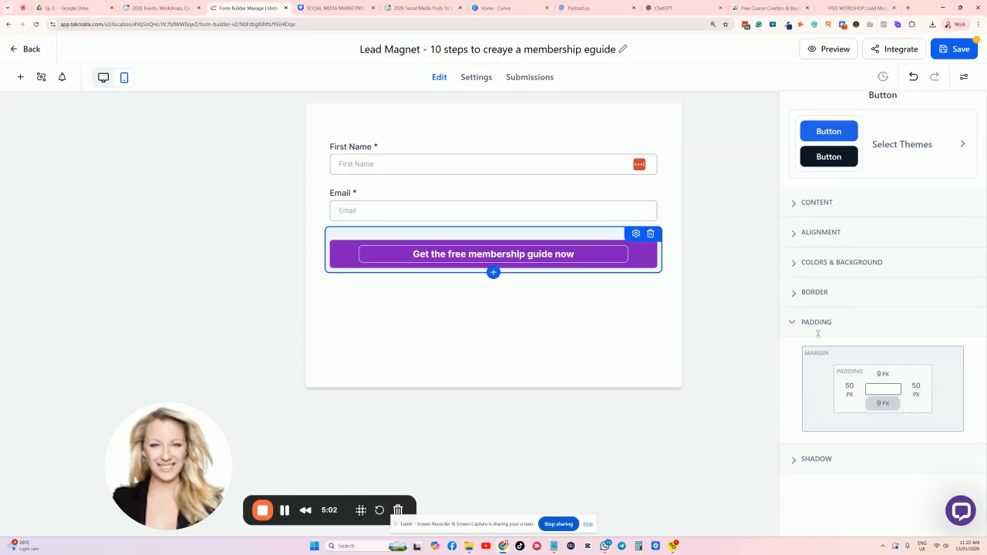
pyautogui.scroll(1, 806, 332)
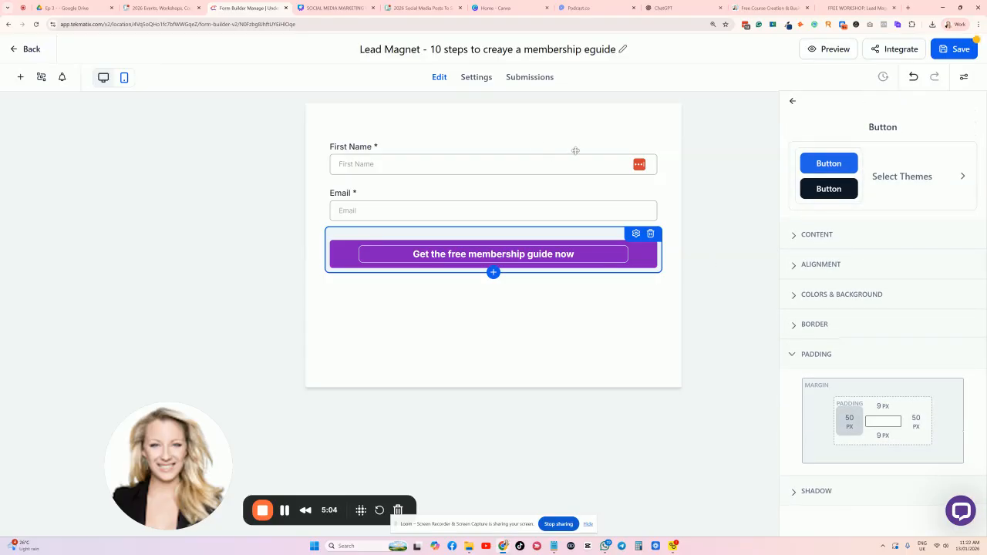
pyautogui.click(963, 77)
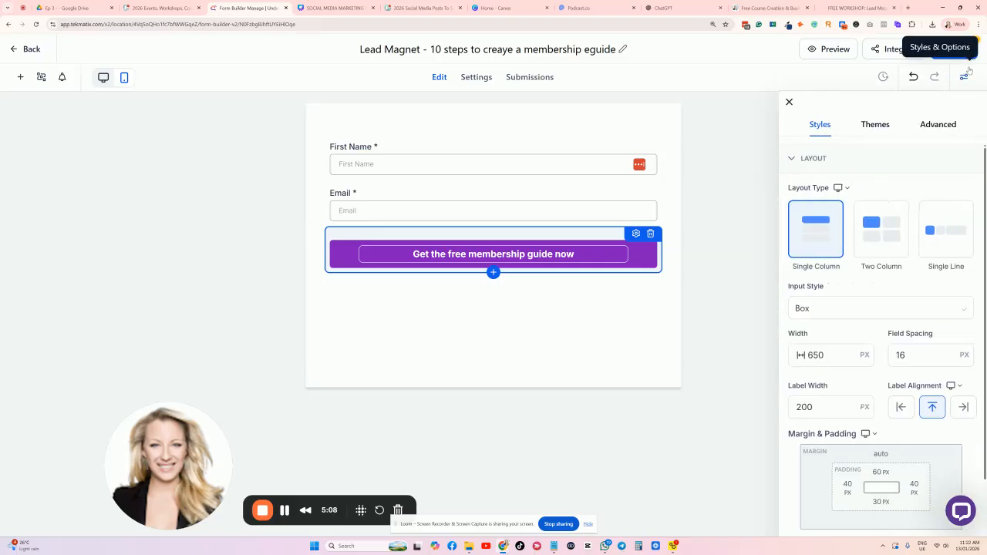
# Save the opt-in form and bring back the form-wide style options.
pyautogui.click(958, 49)
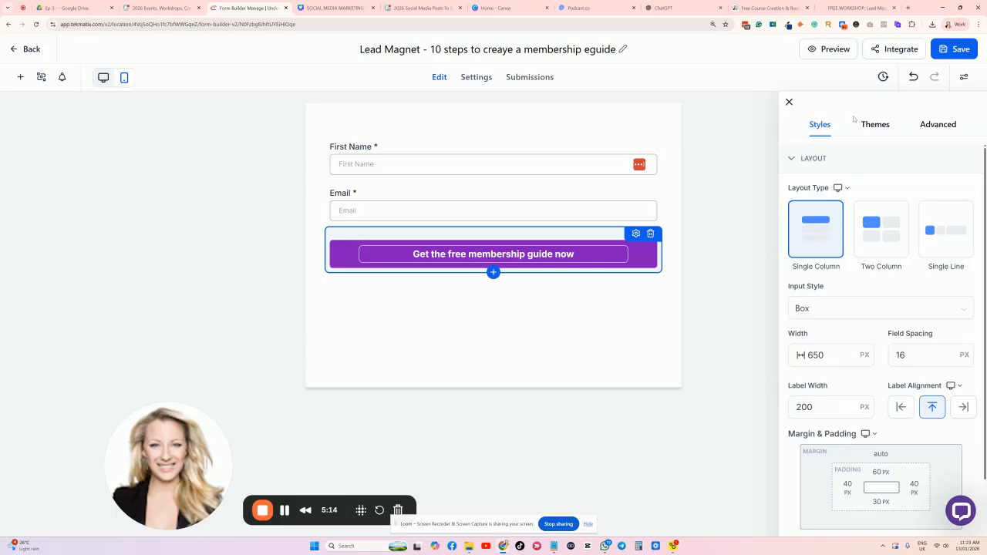
pyautogui.click(963, 76)
pyautogui.click(963, 77)
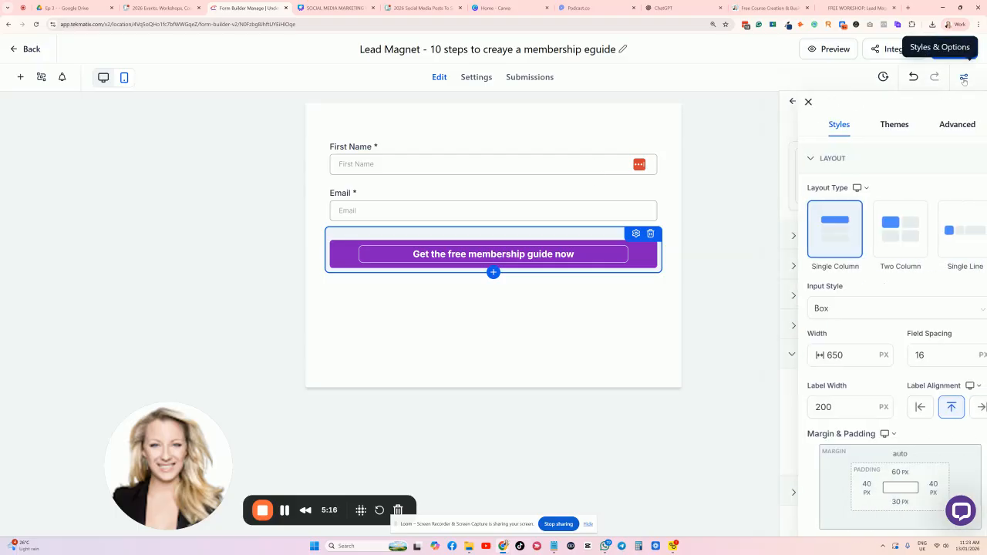
# Review the Advanced border settings (1 px white border, 3 px radius), then close the panel.
pyautogui.scroll(-3, 865, 193)
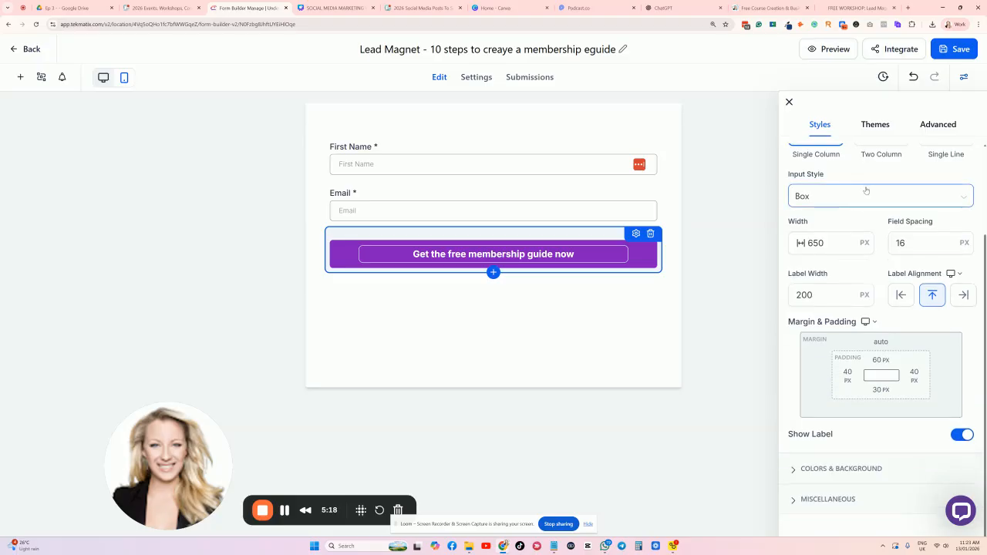
pyautogui.scroll(4, 862, 444)
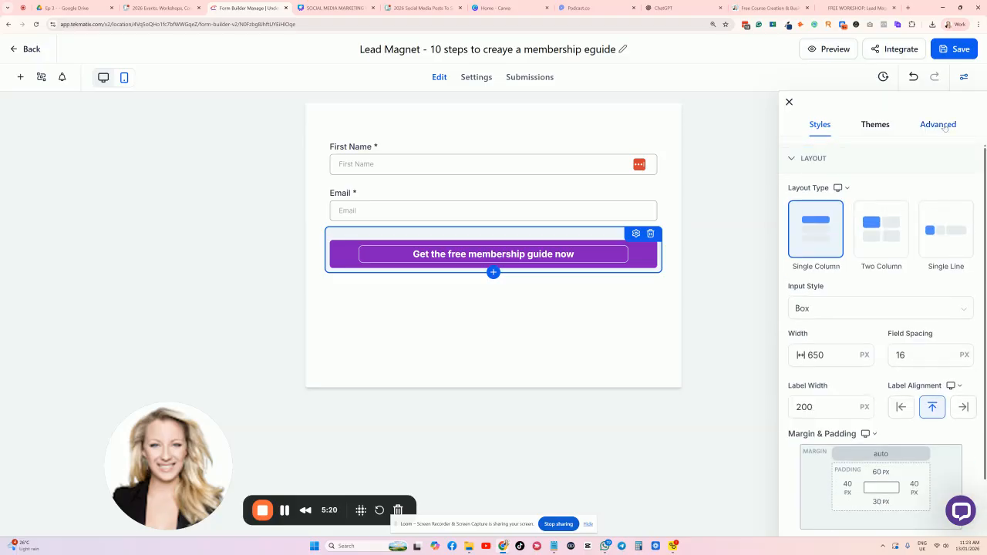
pyautogui.click(936, 124)
pyautogui.scroll(-3, 923, 240)
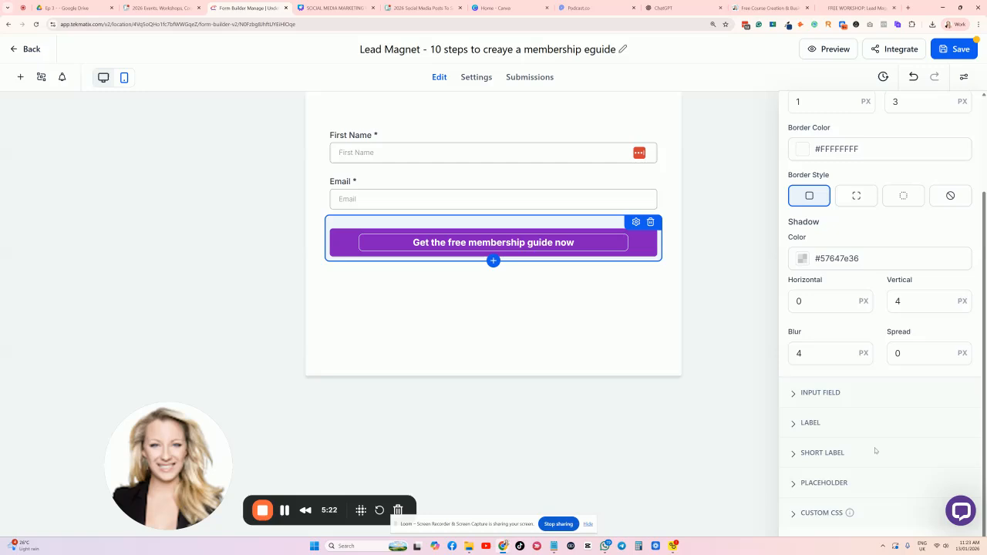
pyautogui.scroll(3, 848, 401)
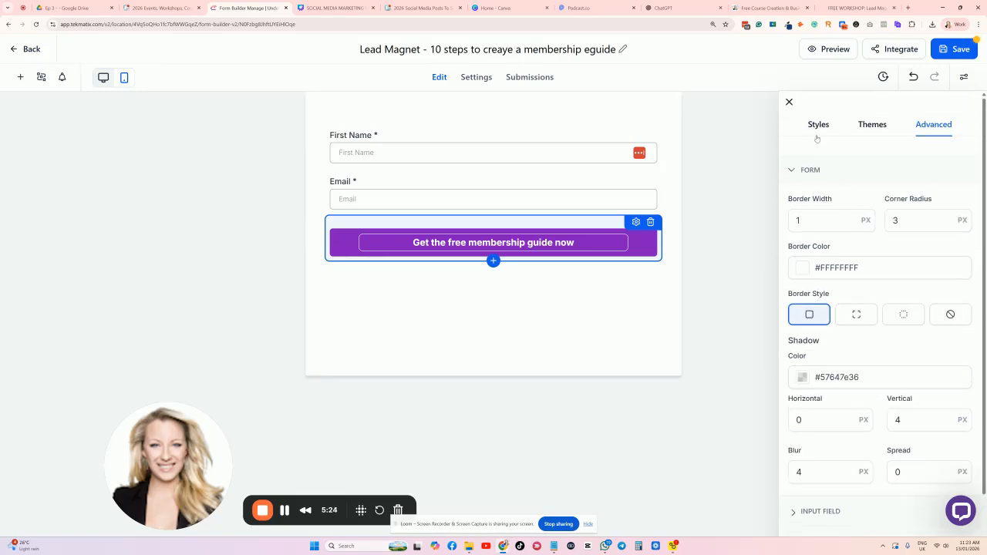
pyautogui.click(788, 102)
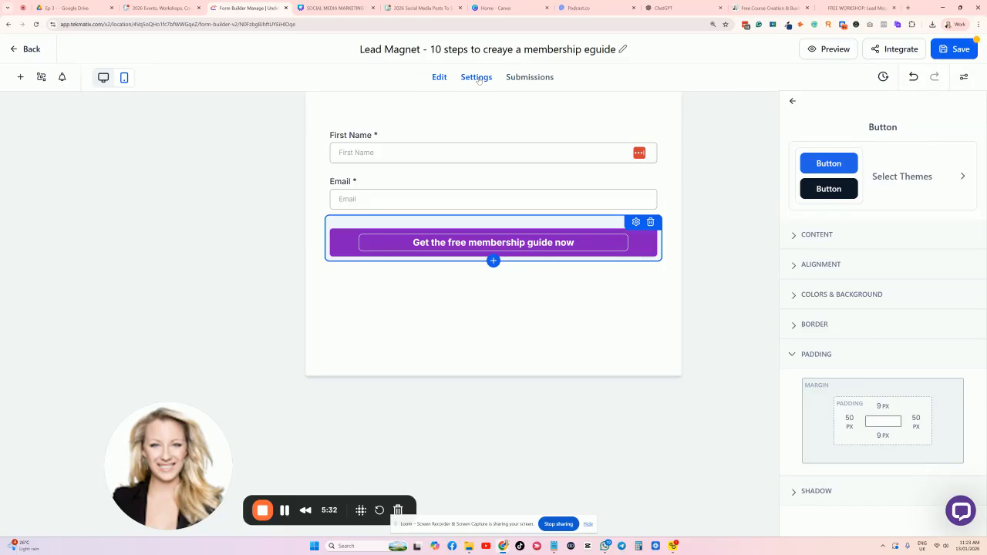
# Replace the On Submit message with the bold 'Woohoo success!' note and a fallback help line with a contact email.
pyautogui.click(475, 77)
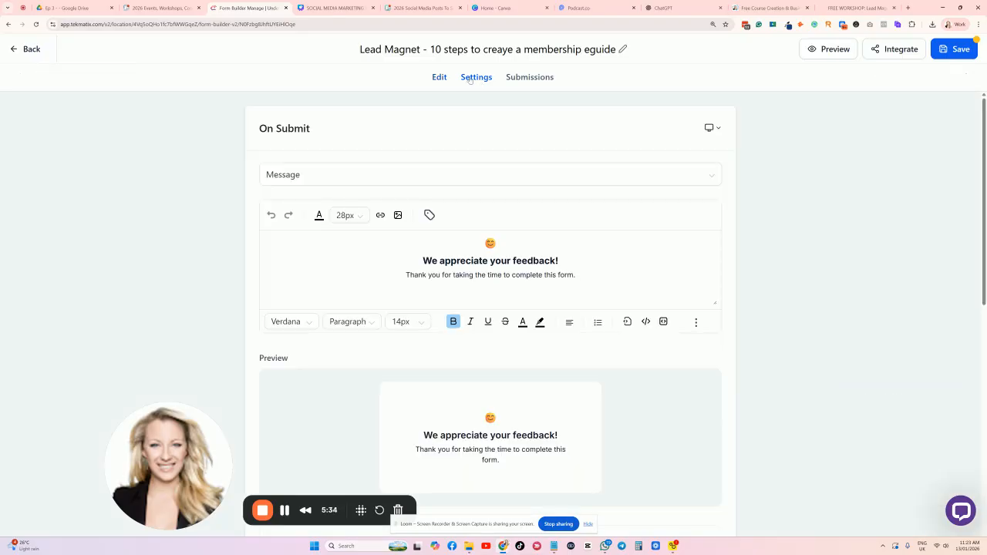
pyautogui.scroll(-2, 387, 165)
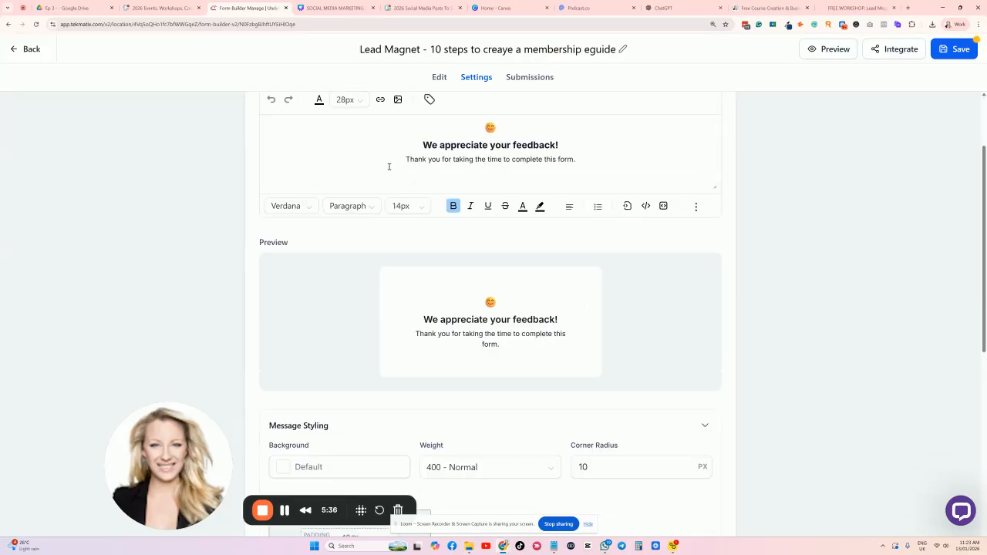
pyautogui.scroll(1, 401, 185)
pyautogui.scroll(1, 404, 203)
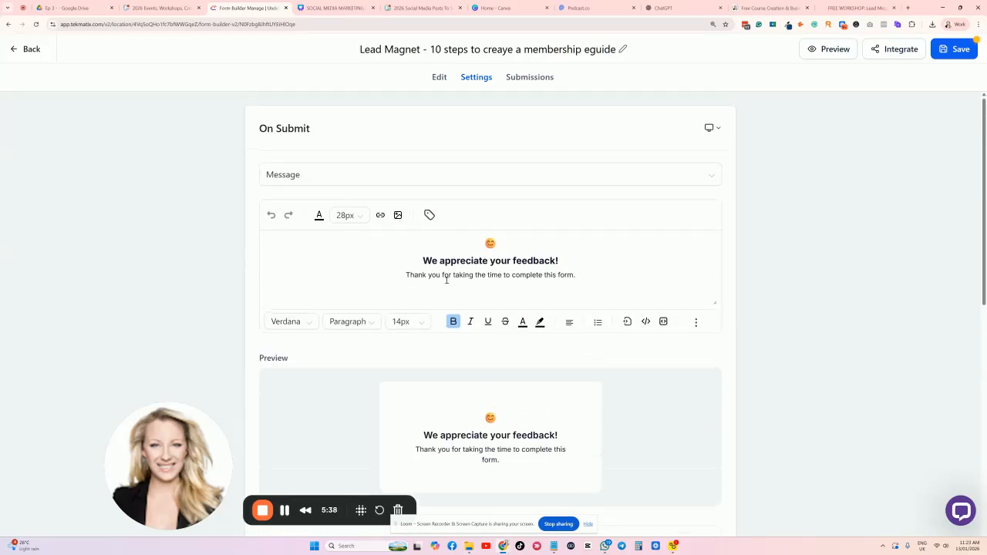
pyautogui.moveTo(604, 275); pyautogui.dragTo(412, 263)
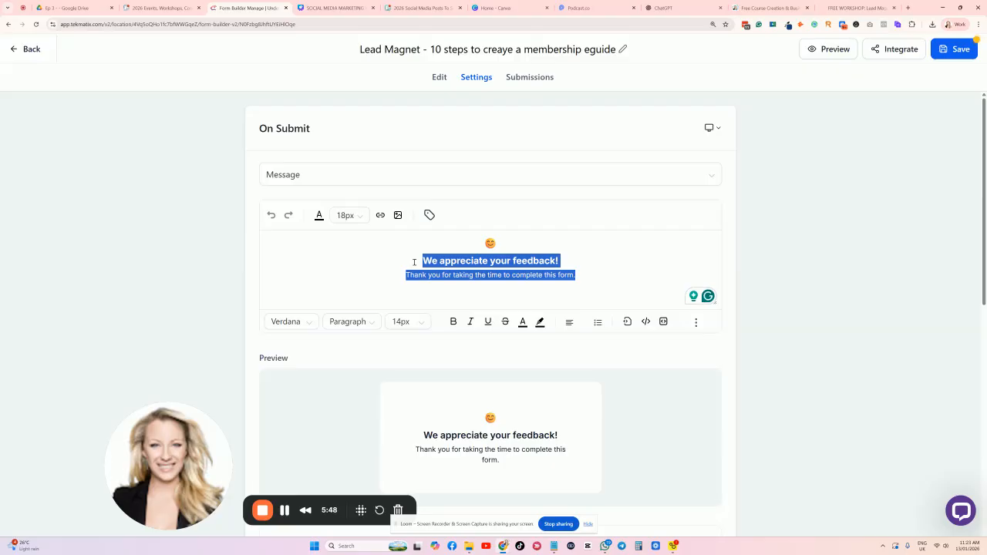
pyautogui.write('Woohoo success! We have received your submission. Please now check your emails for your free guide.')
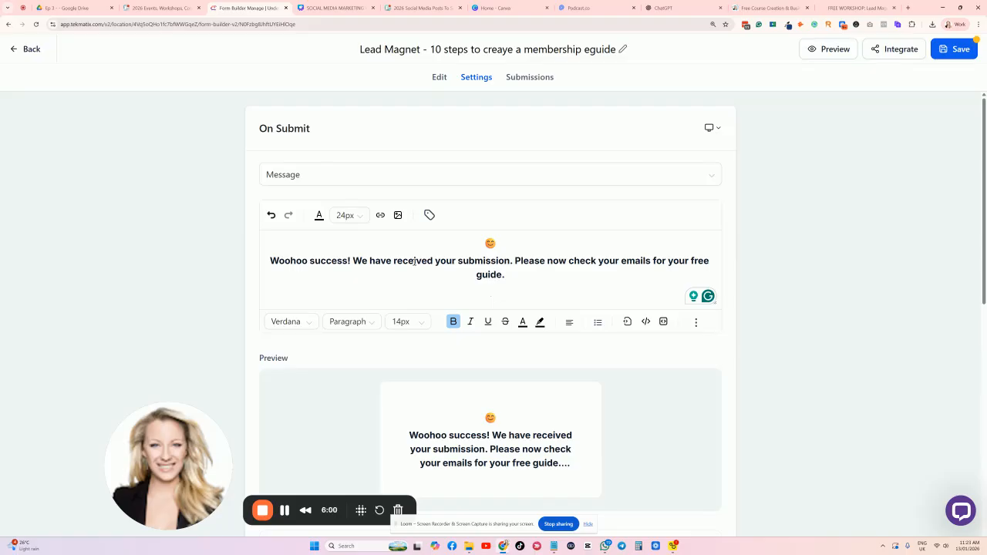
pyautogui.write('If your free guide cannot be found in your inbox within the next five minutes, please email me at myemailaddress.com so that I can help you get your access.')
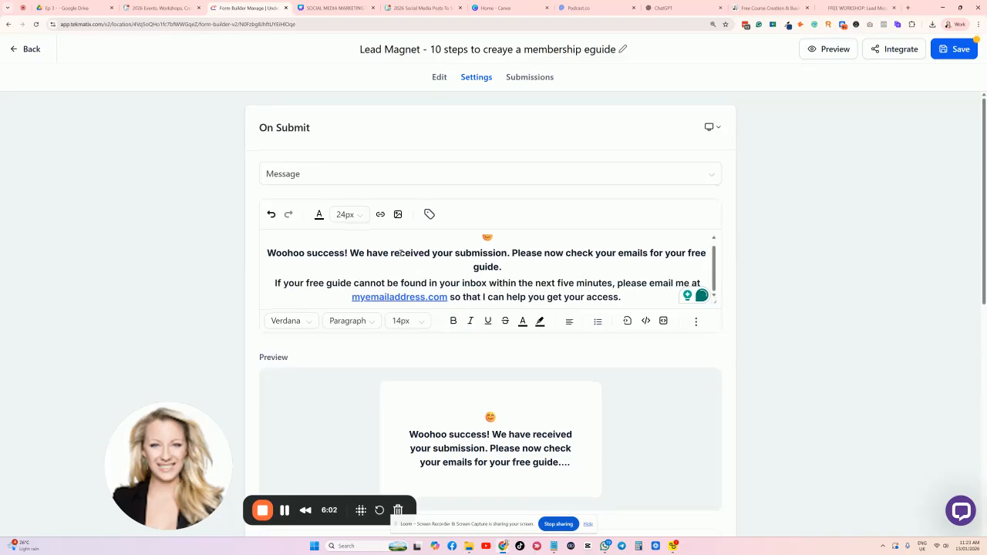
# Switch on Sticky Contact in Form Settings so returning visitors' details auto-fill.
pyautogui.scroll(-5, 477, 254)
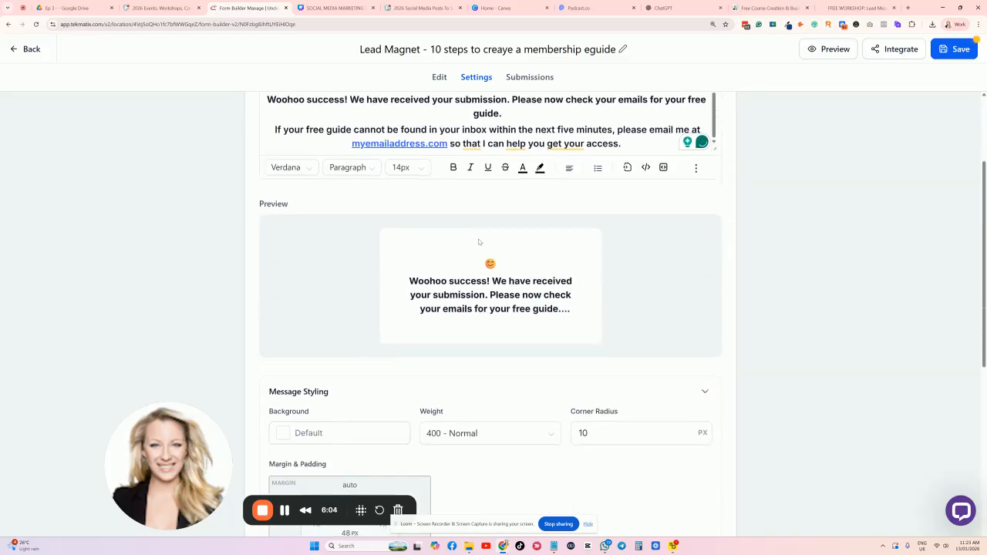
pyautogui.scroll(1, 449, 192)
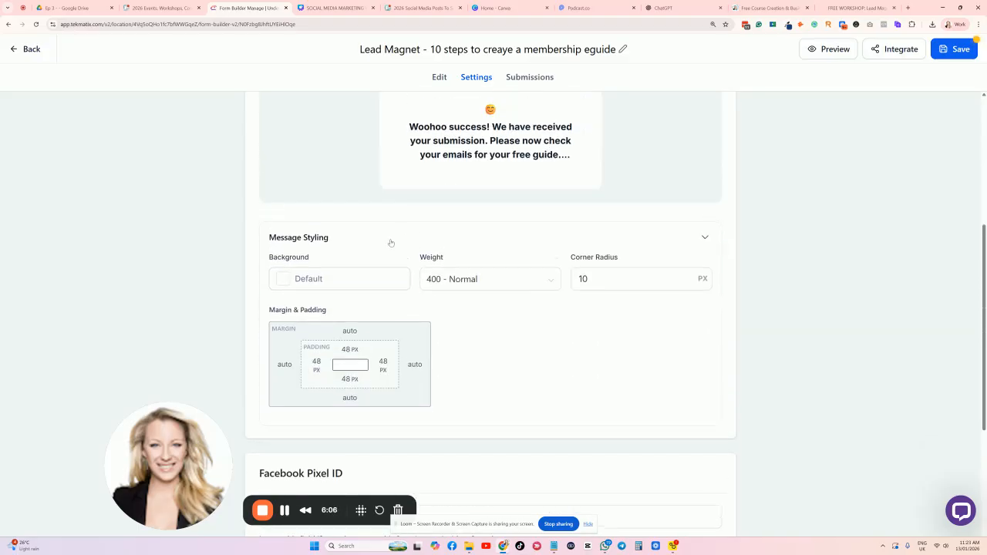
pyautogui.scroll(-3, 540, 311)
pyautogui.scroll(-3, 527, 311)
pyautogui.scroll(2, 406, 213)
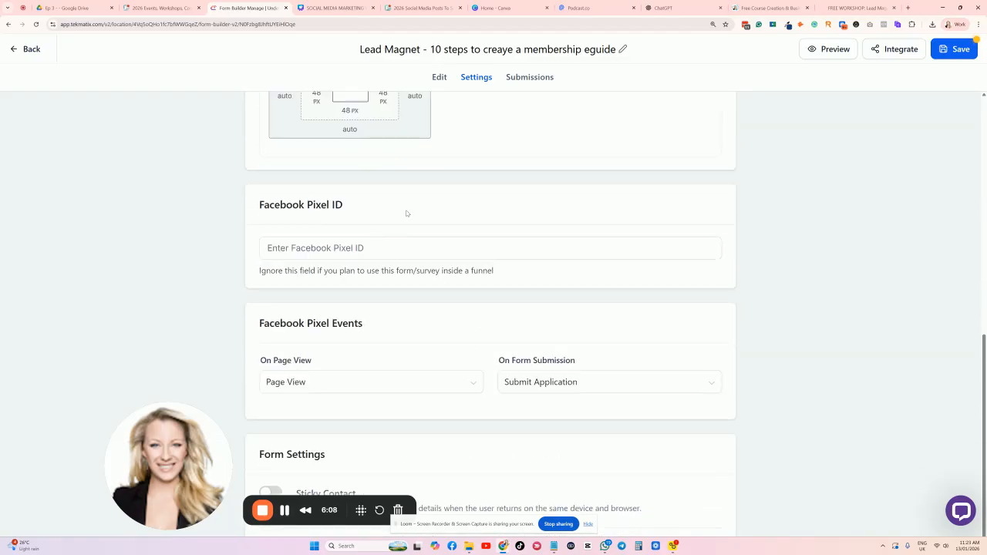
pyautogui.scroll(-2, 363, 248)
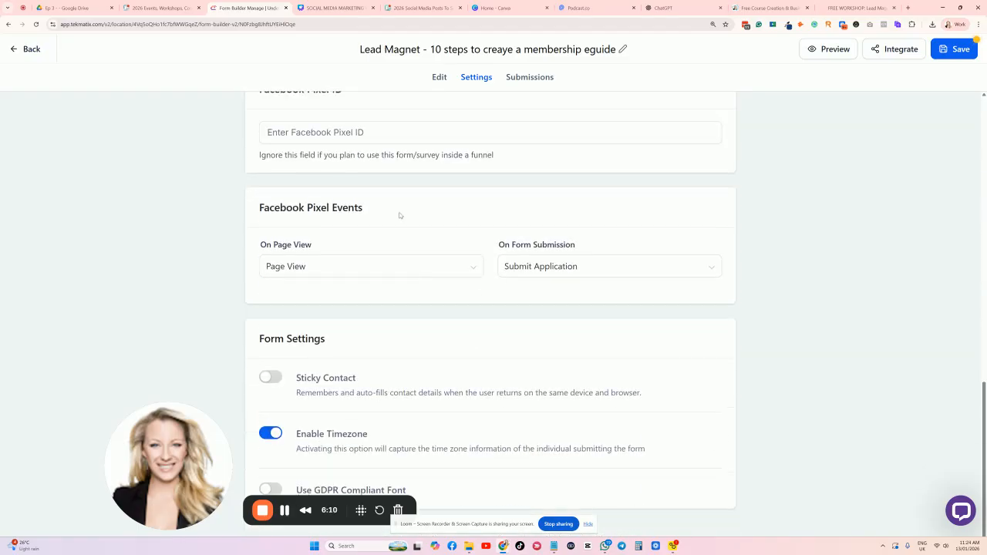
pyautogui.click(282, 378)
pyautogui.moveTo(203, 497); pyautogui.dragTo(118, 498)
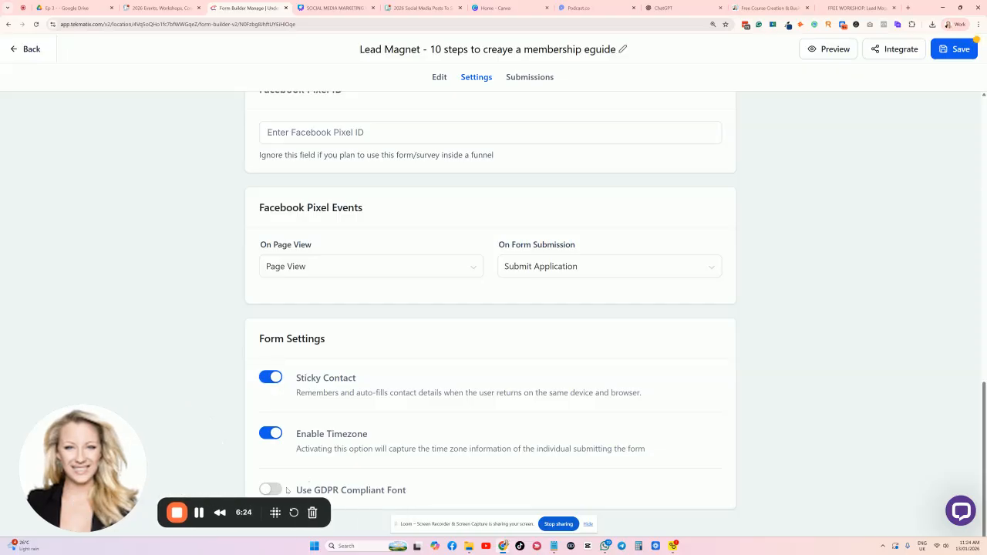
pyautogui.scroll(10, 458, 458)
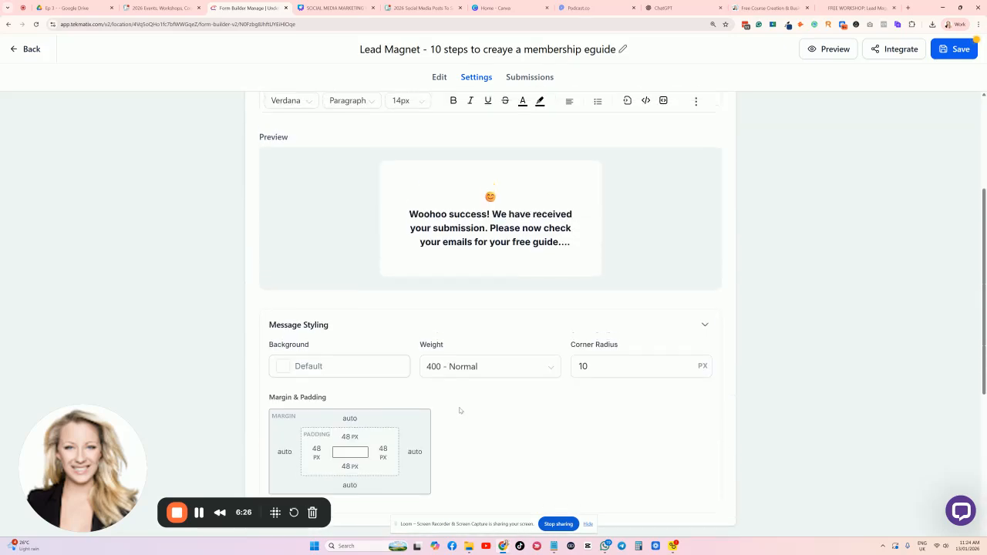
# Save the form, then bring up its Form notification settings from the Edit view.
pyautogui.click(958, 51)
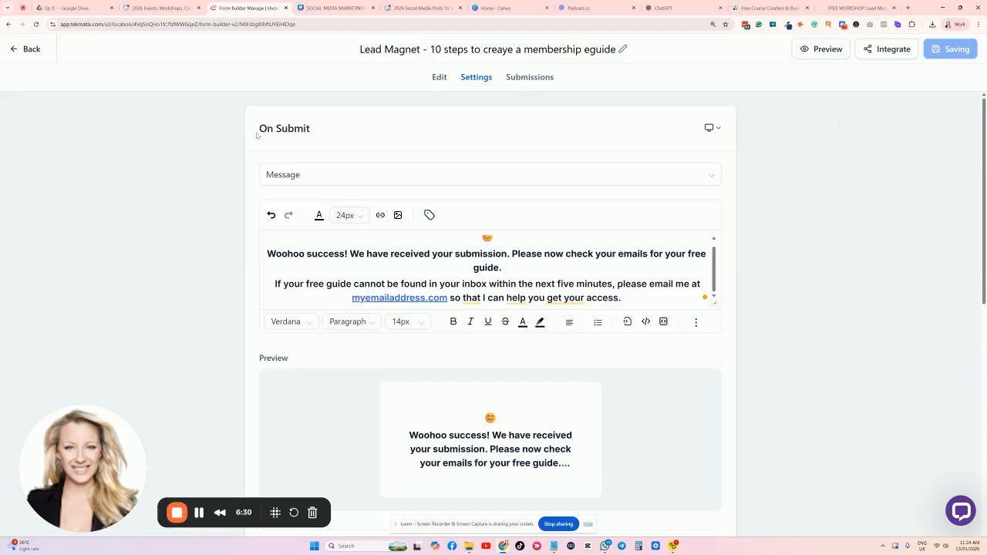
pyautogui.click(441, 78)
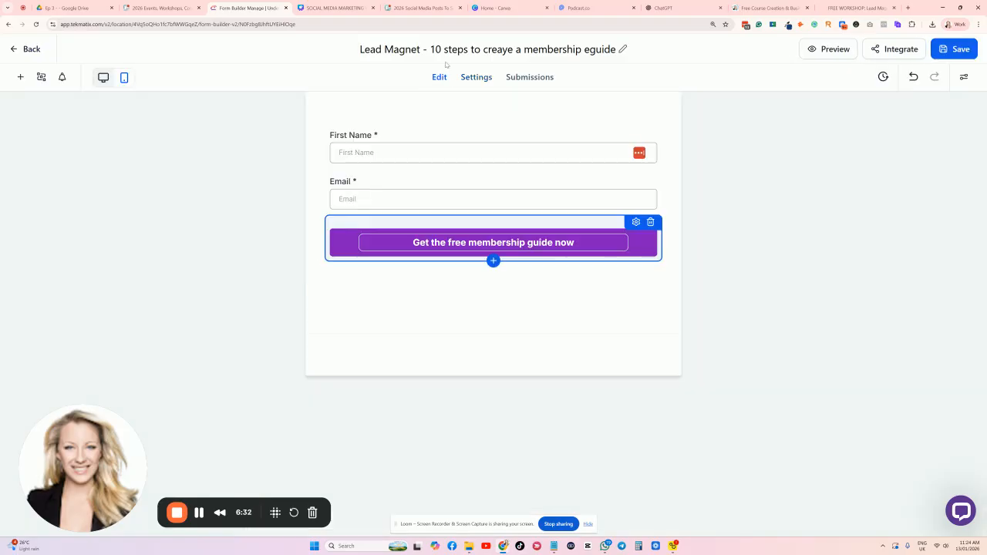
pyautogui.click(62, 77)
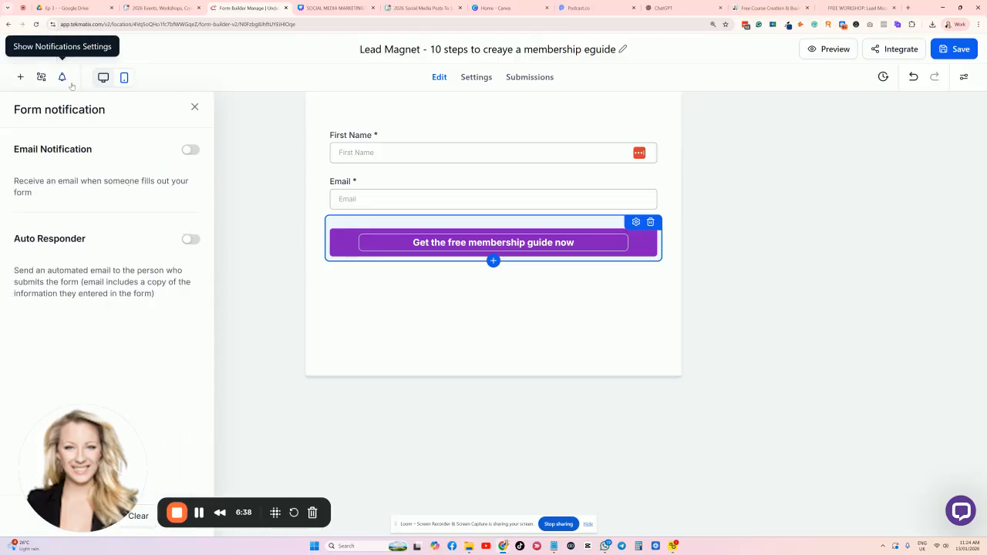
# Turn Email Notification on to check the Form 79 subject, then switch it back off.
pyautogui.click(191, 150)
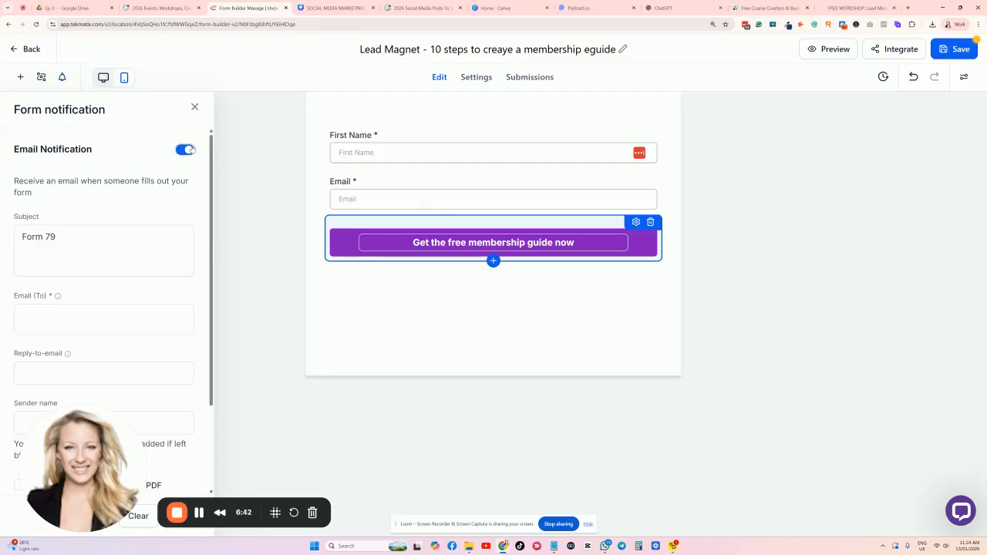
pyautogui.click(65, 236)
pyautogui.tripleClick(75, 232)
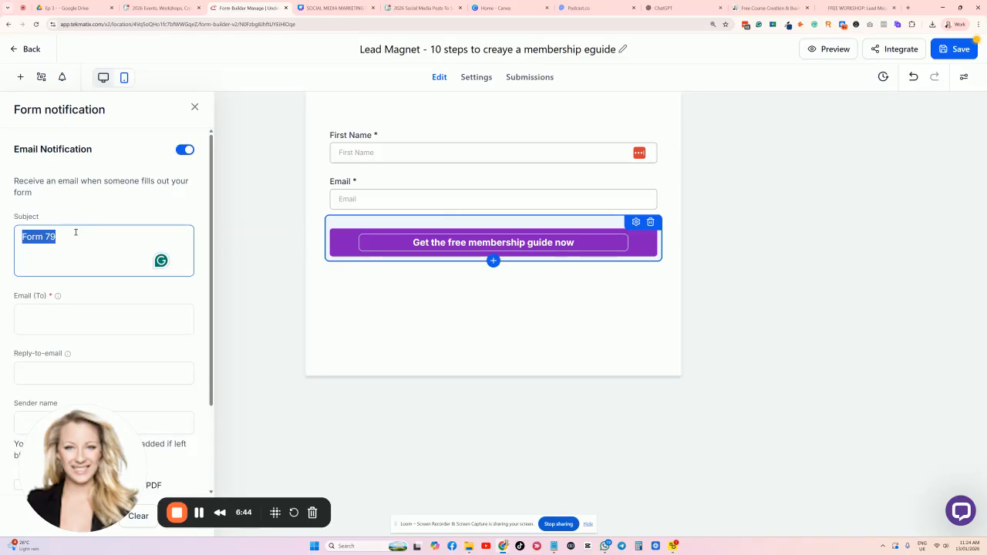
pyautogui.scroll(-2, 48, 310)
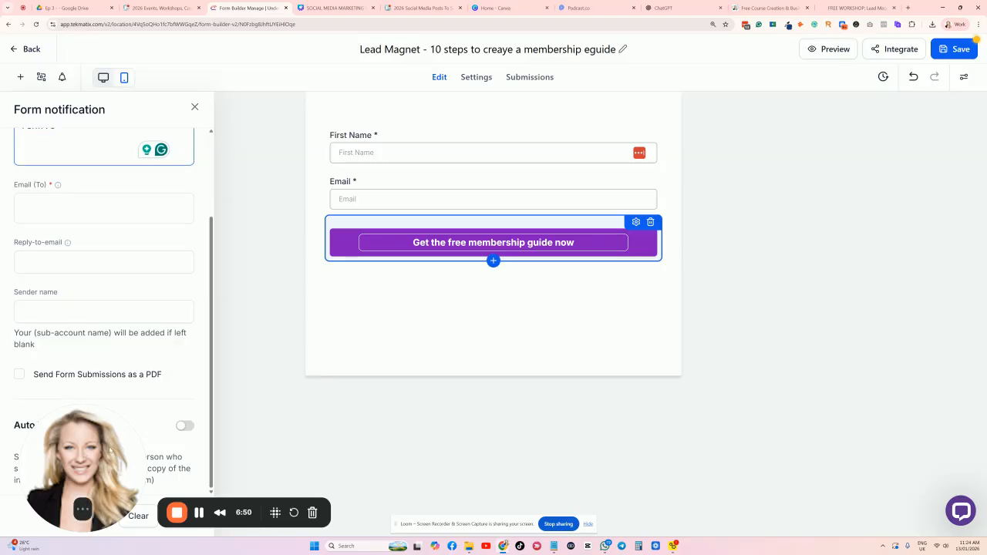
pyautogui.moveTo(86, 452); pyautogui.dragTo(300, 436)
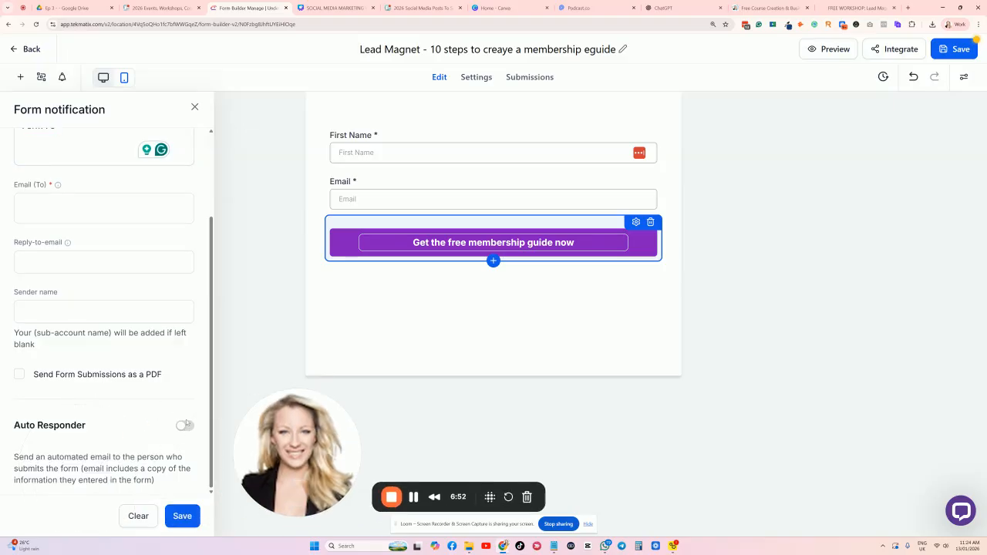
pyautogui.scroll(3, 185, 422)
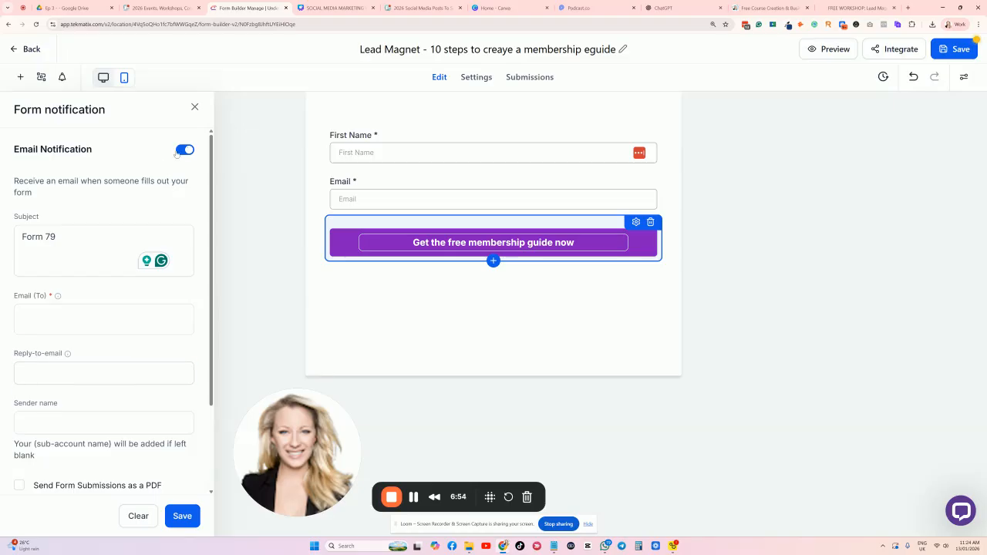
pyautogui.click(182, 150)
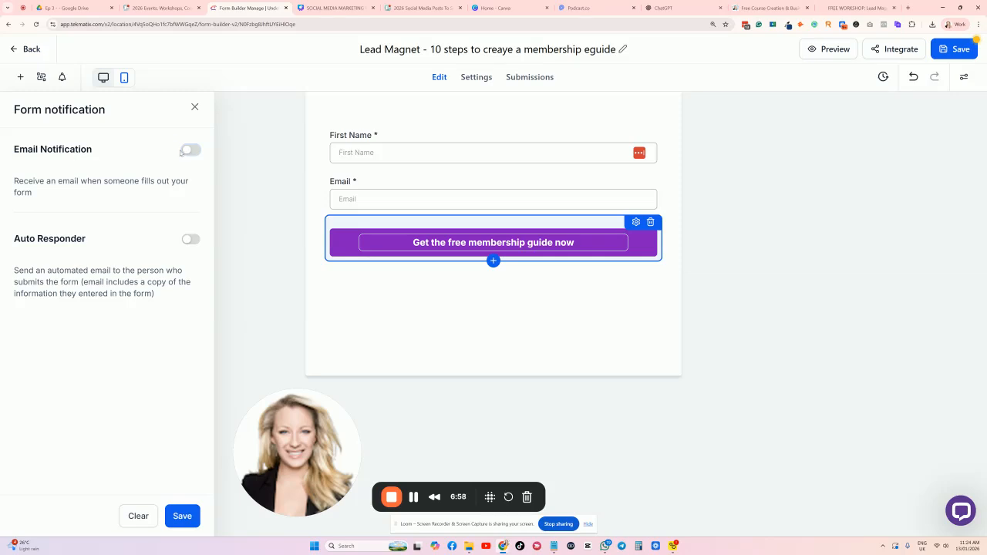
# Close the notification settings with both emails off and save the form.
pyautogui.click(195, 107)
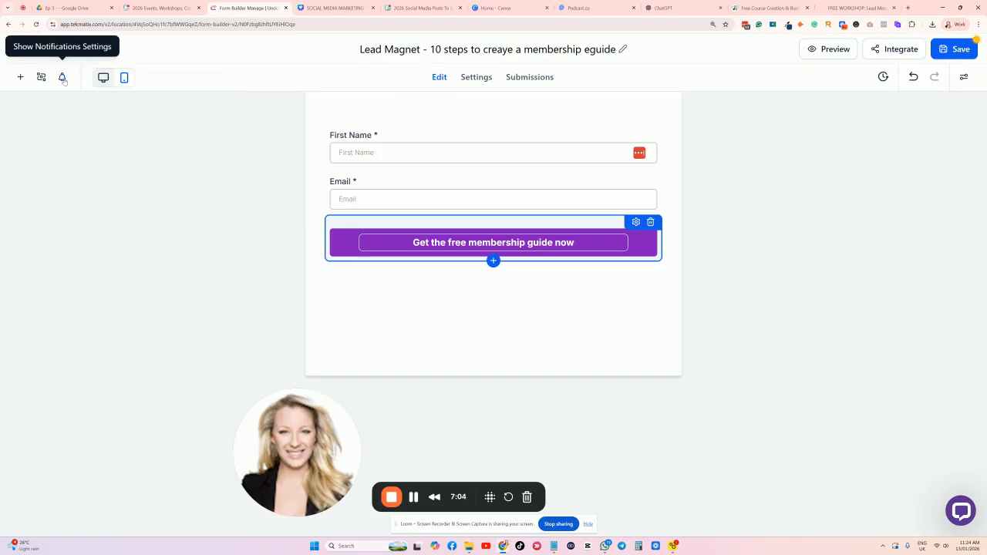
pyautogui.click(62, 77)
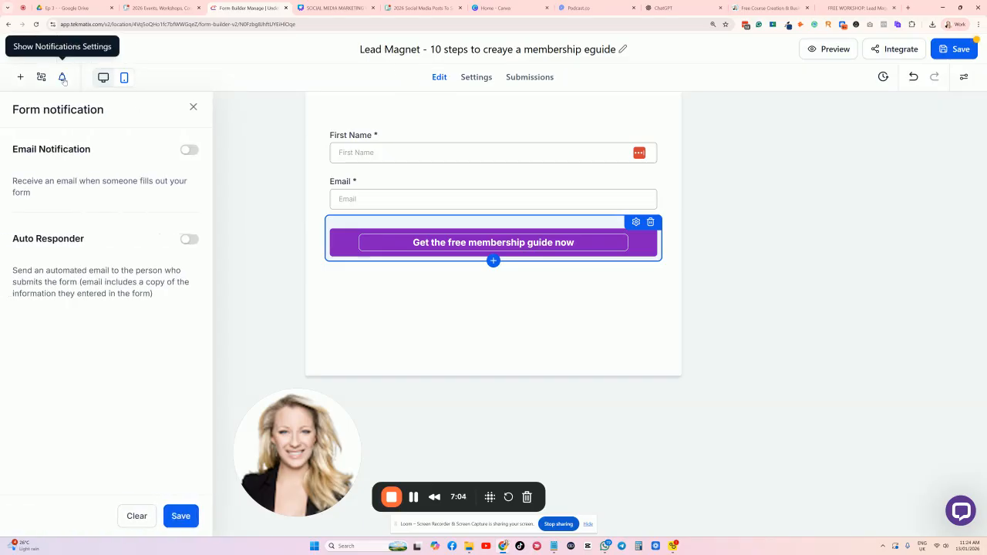
pyautogui.click(195, 106)
pyautogui.click(942, 51)
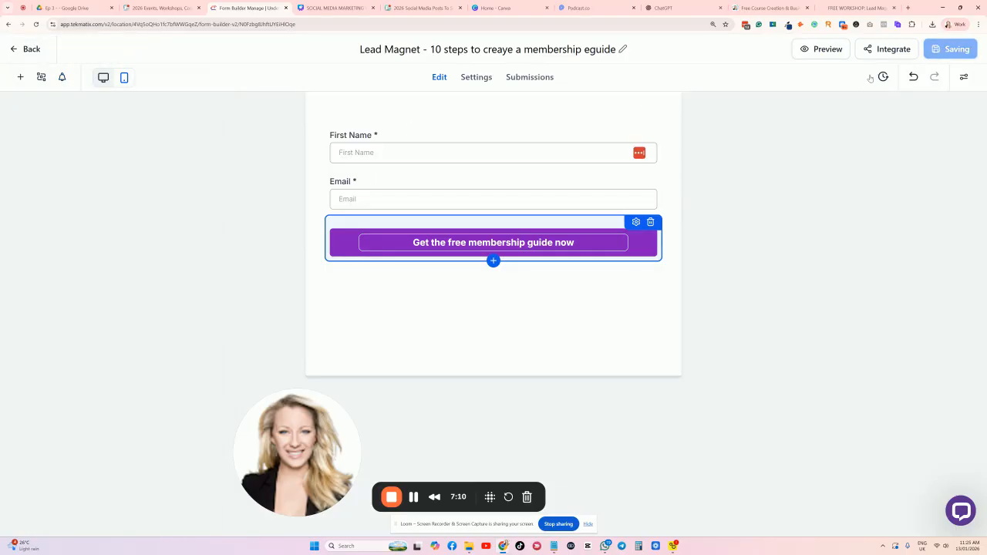
# Review the form's Share link and Embed Code under Integrate, then go to the Free Course Creation page.
pyautogui.click(914, 50)
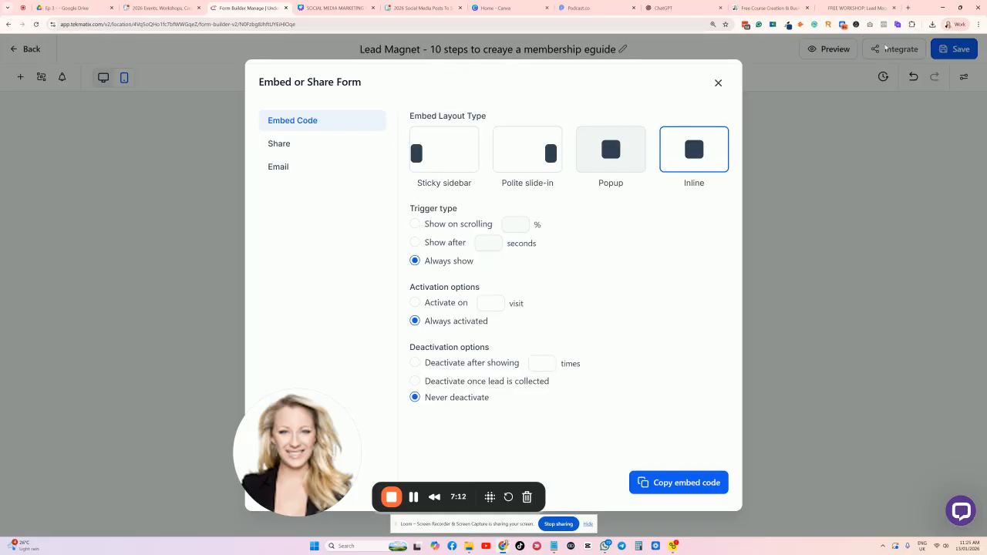
pyautogui.click(289, 148)
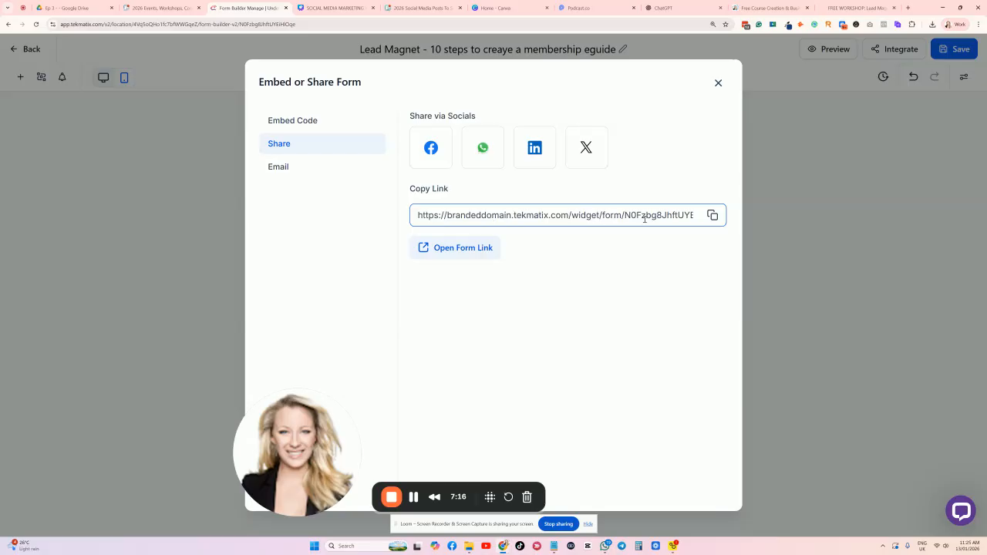
pyautogui.click(314, 122)
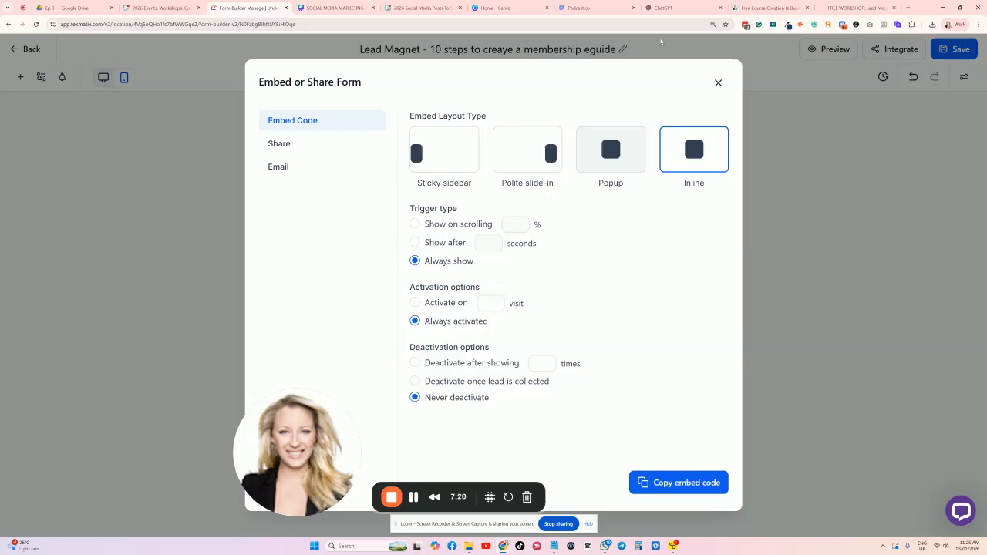
pyautogui.click(767, 7)
# Compare the opt-in forms on the free-resources and FREE WORKSHOP pages, then return to Form Builder.
pyautogui.scroll(-2, 551, 230)
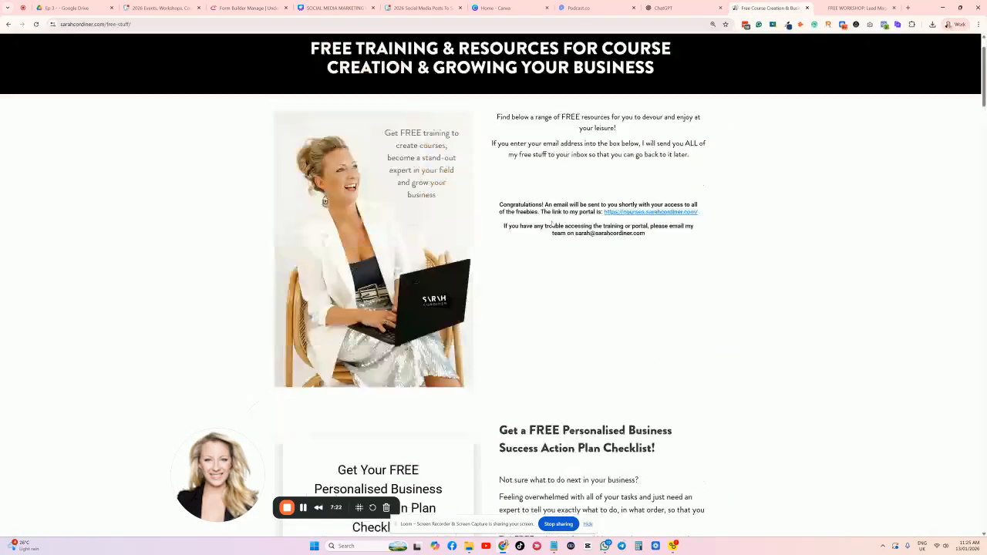
pyautogui.scroll(3, 551, 230)
pyautogui.scroll(-9, 652, 242)
pyautogui.scroll(-2, 538, 269)
pyautogui.scroll(5, 325, 299)
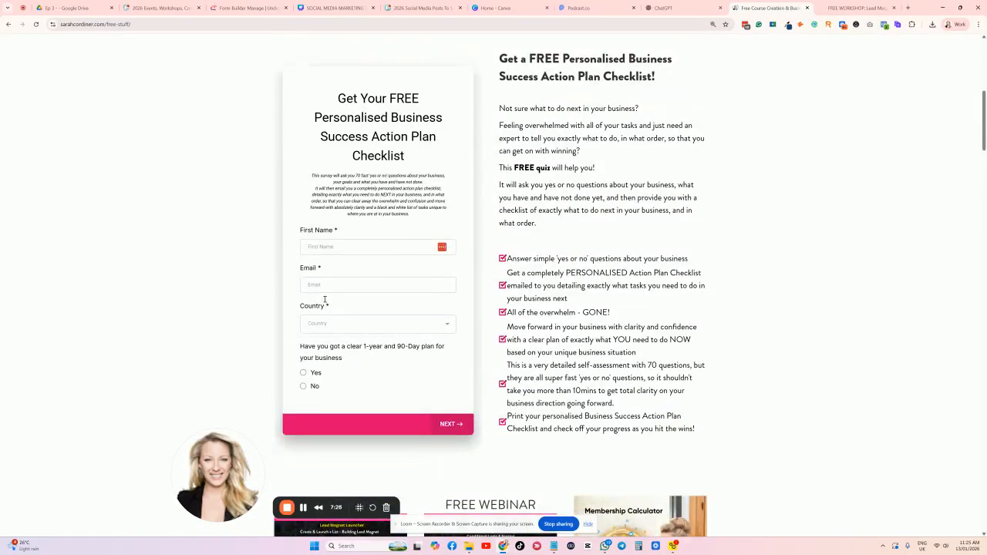
pyautogui.scroll(-5, 411, 243)
pyautogui.click(856, 8)
pyautogui.scroll(2, 584, 158)
pyautogui.scroll(-3, 286, 260)
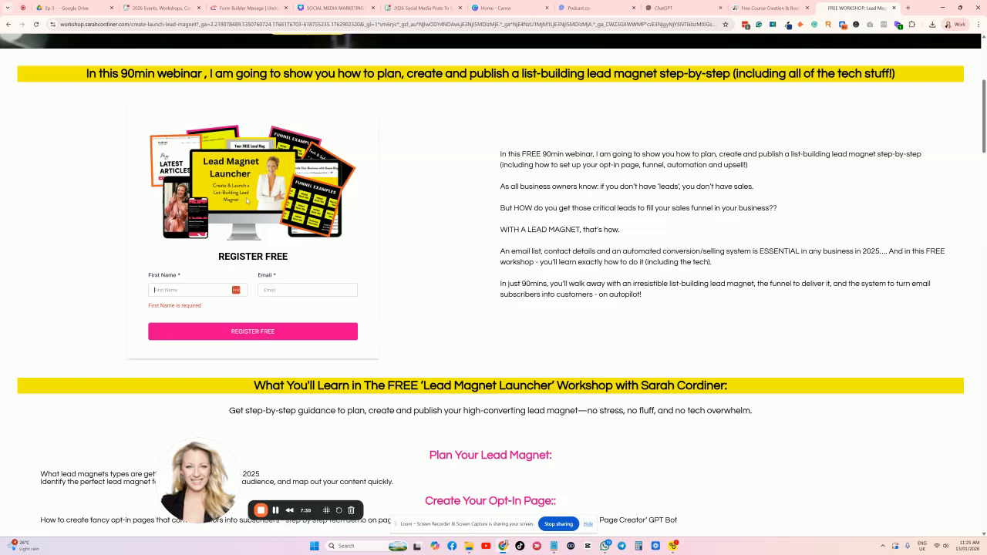
pyautogui.scroll(1, 252, 244)
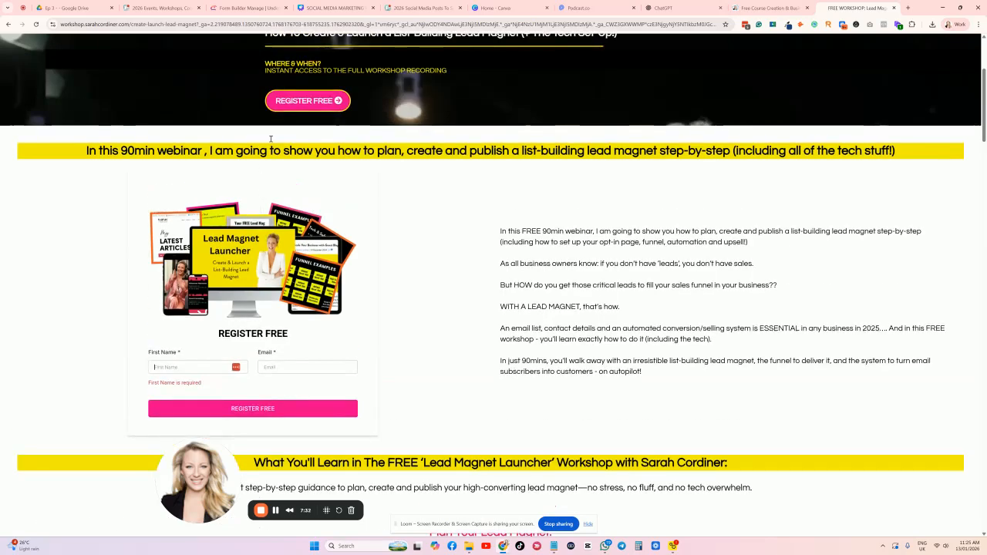
pyautogui.click(230, 8)
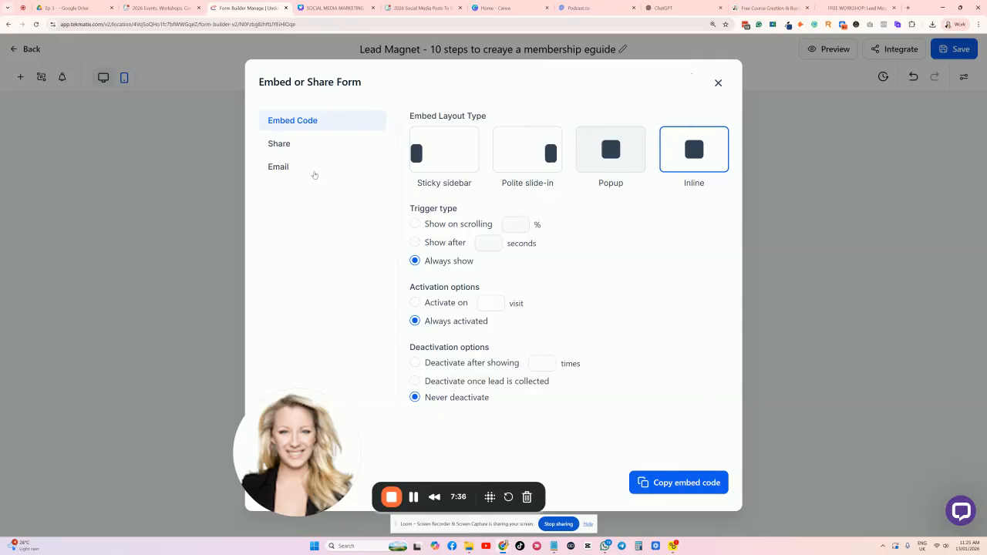
# Close the share options, save the membership e-guide form and exit to the Forms list.
pyautogui.click(293, 141)
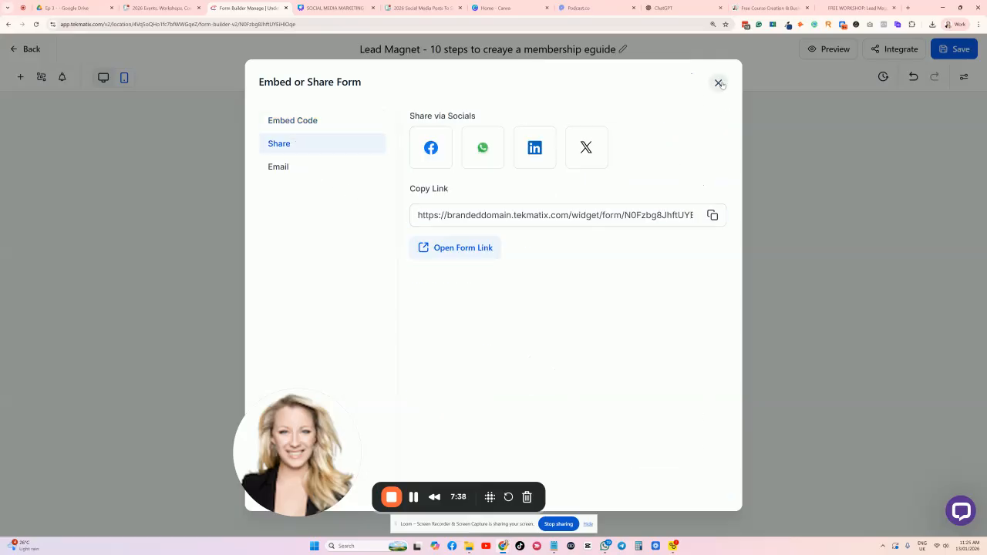
pyautogui.click(718, 83)
pyautogui.click(795, 216)
pyautogui.click(951, 49)
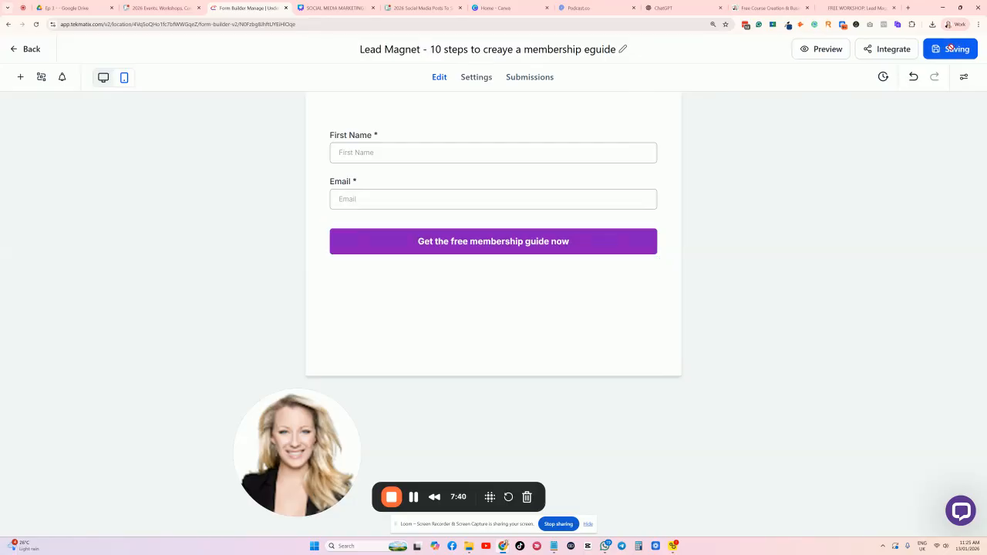
pyautogui.click(14, 50)
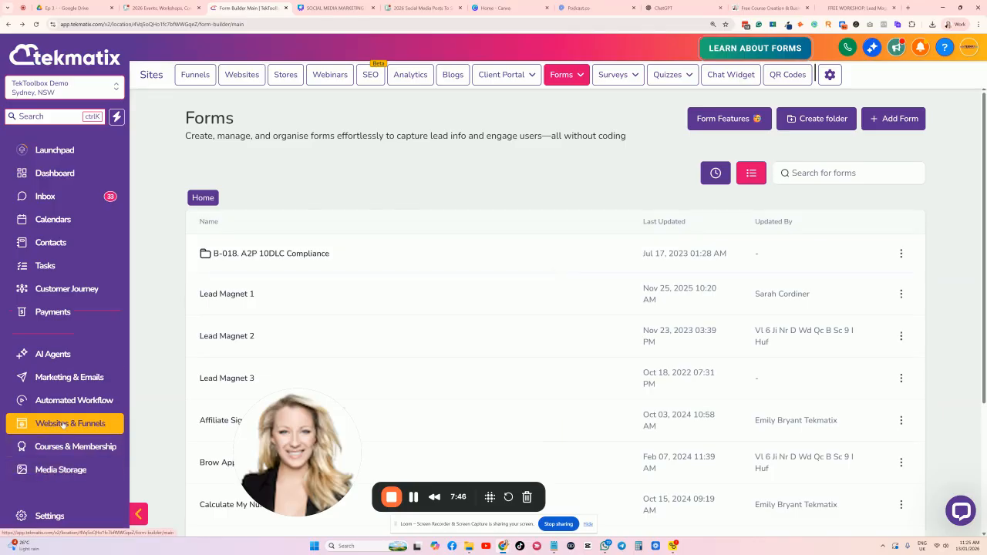
# Look over the free workshop page's opt-in form again, then return to the Tekmatix forms list.
pyautogui.scroll(-2, 46, 377)
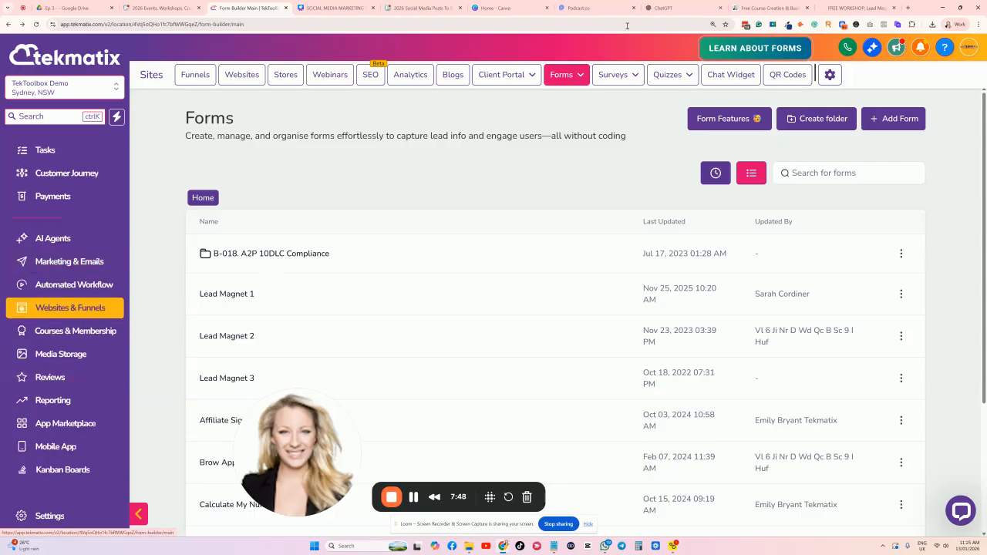
pyautogui.click(856, 7)
pyautogui.scroll(-3, 574, 203)
pyautogui.scroll(2, 574, 203)
pyautogui.scroll(3, 574, 203)
pyautogui.scroll(-10, 574, 203)
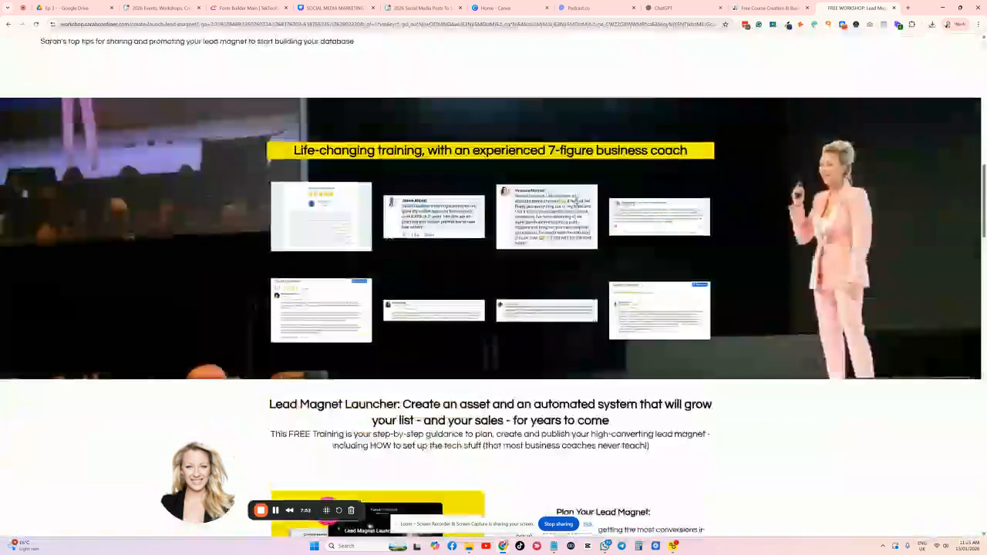
pyautogui.scroll(10, 575, 202)
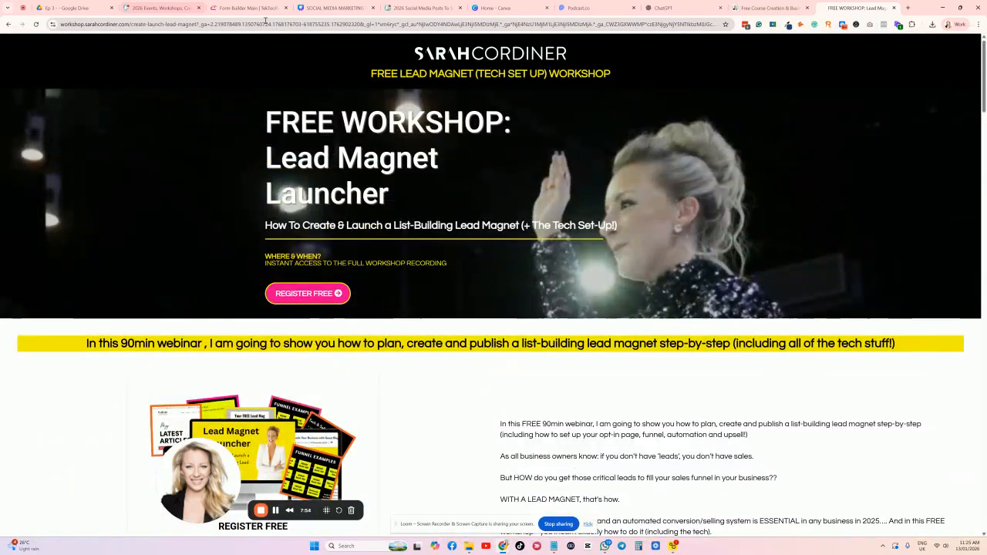
pyautogui.click(245, 8)
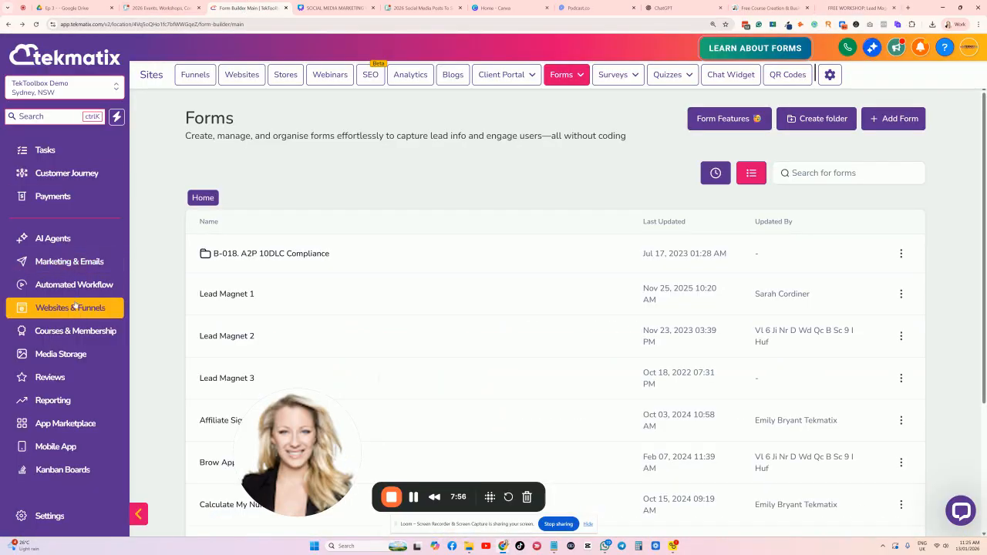
# Go to Websites & Funnels and start a + New Funnel.
pyautogui.click(195, 74)
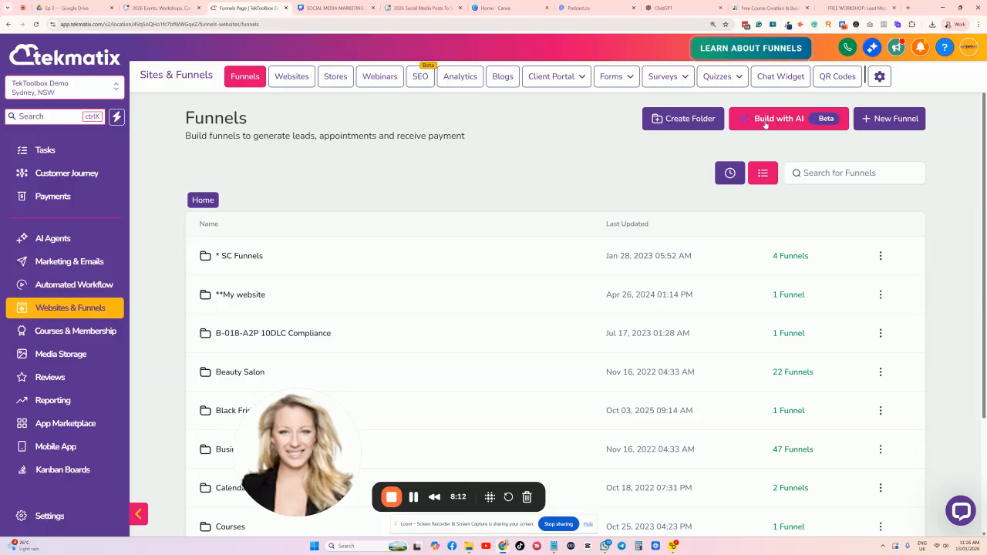
pyautogui.click(888, 118)
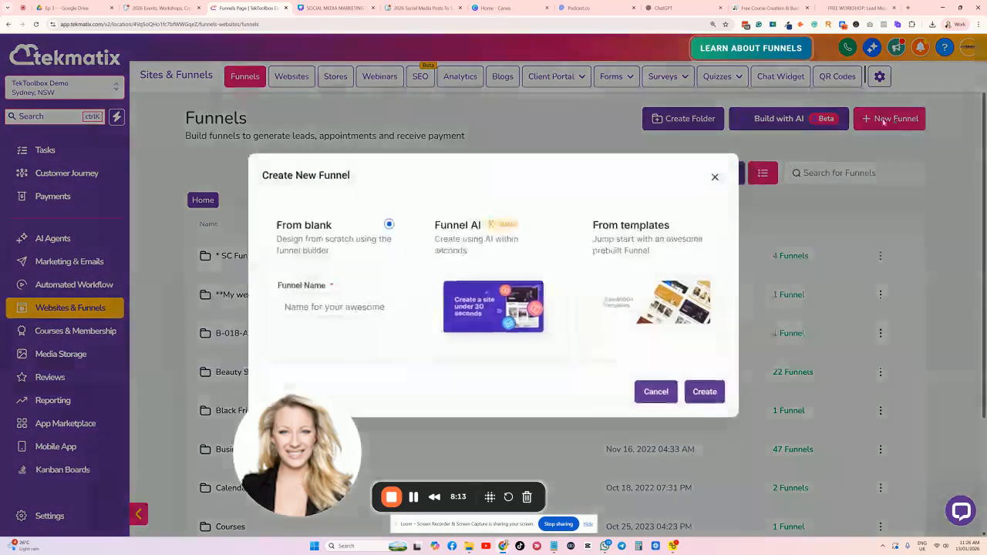
# Choose From templates and search the funnel template library for 'lead'.
pyautogui.click(622, 240)
pyautogui.click(702, 390)
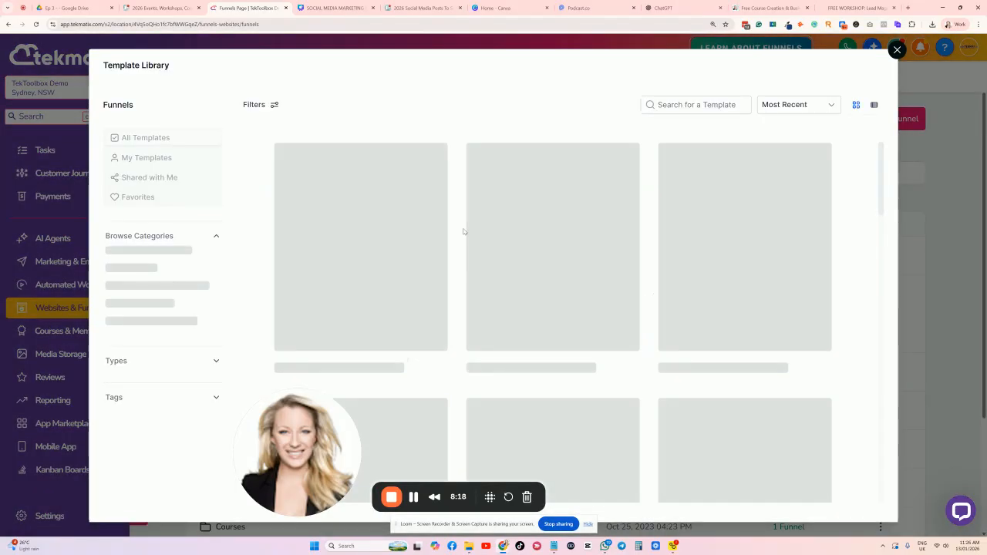
pyautogui.click(679, 105)
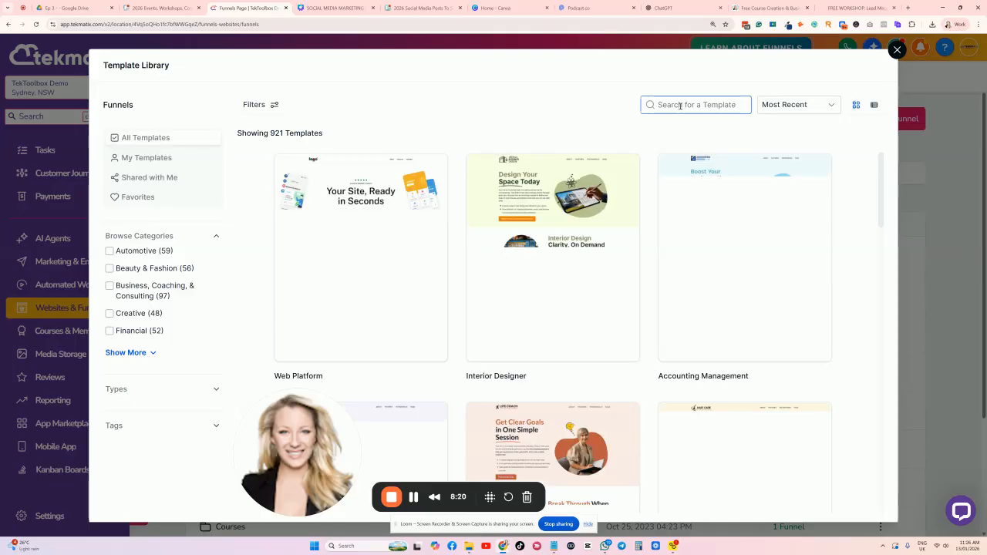
pyautogui.write('lead')
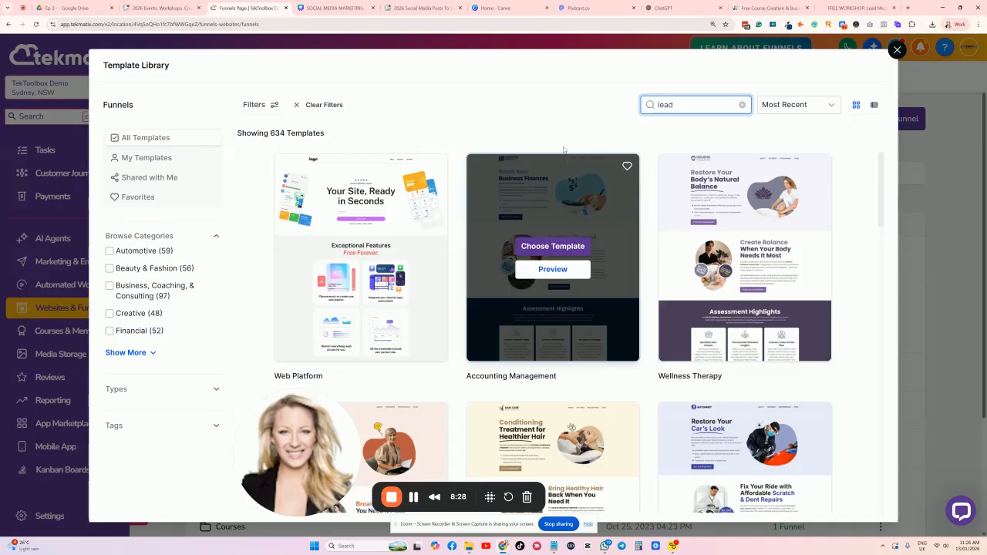
pyautogui.scroll(-3, 484, 178)
pyautogui.scroll(-4, 484, 179)
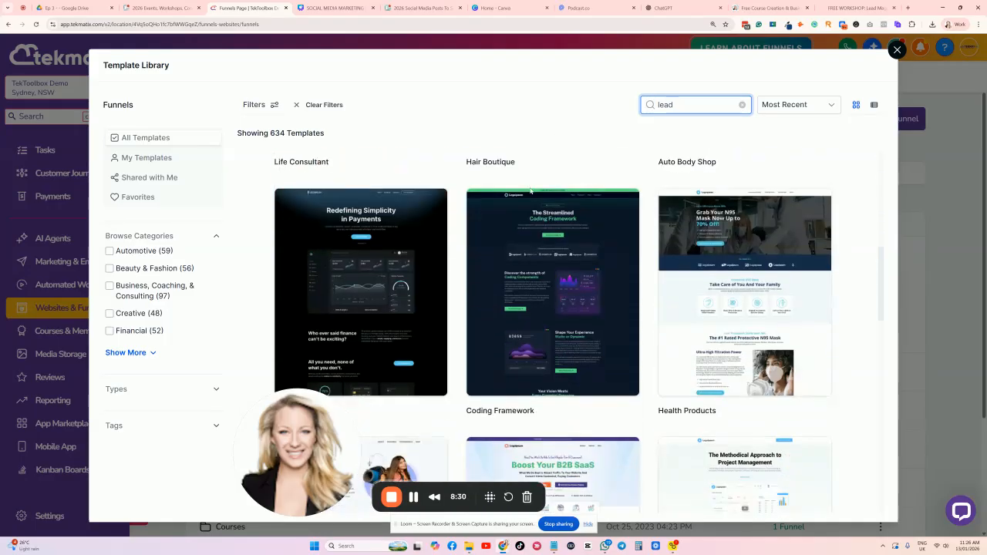
pyautogui.scroll(-4, 537, 198)
pyautogui.scroll(1, 756, 249)
pyautogui.scroll(-6, 756, 249)
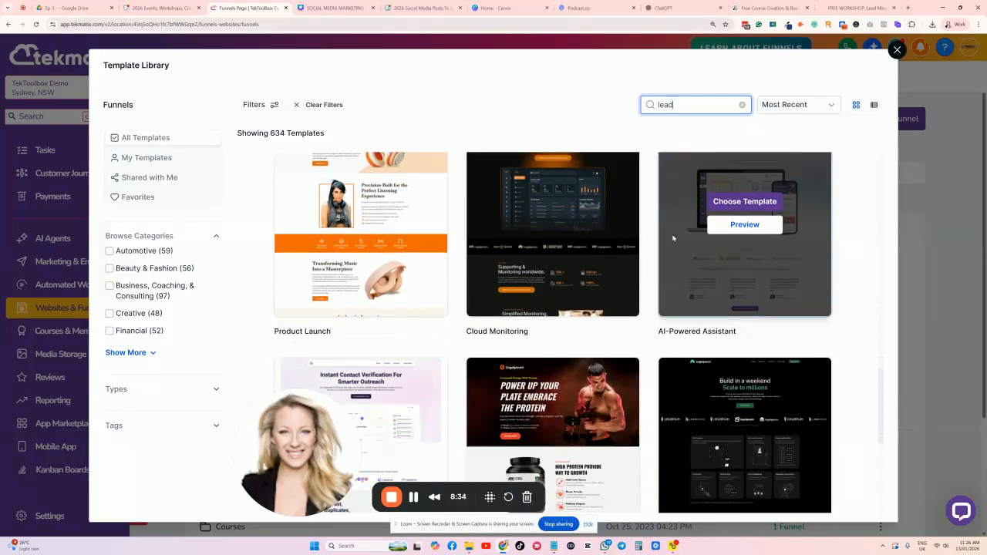
pyautogui.scroll(-3, 588, 225)
pyautogui.scroll(3, 476, 222)
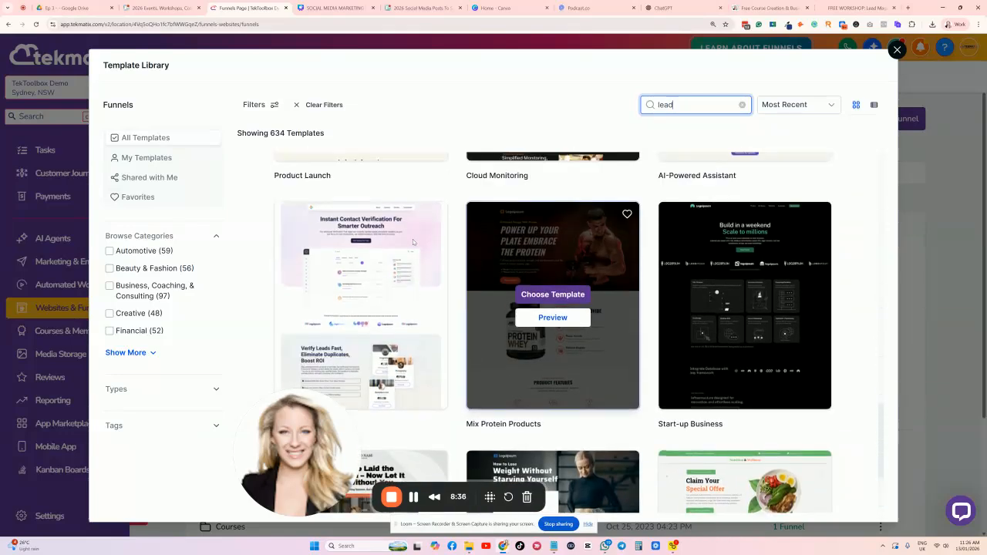
pyautogui.scroll(-4, 725, 238)
pyautogui.scroll(3, 740, 231)
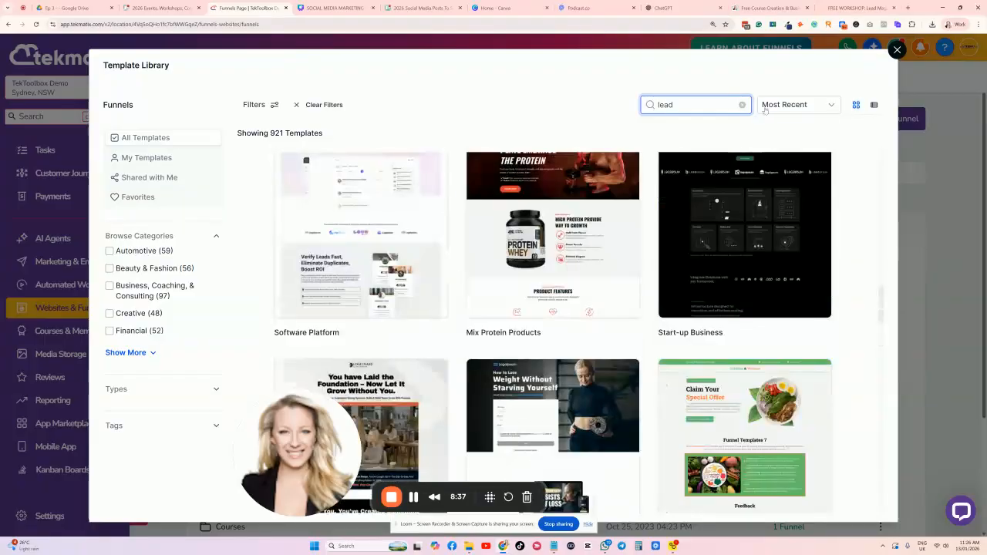
# Sort templates by Most Popular, search 'opt', and choose the Webinar Coaching template.
pyautogui.click(807, 107)
pyautogui.click(797, 128)
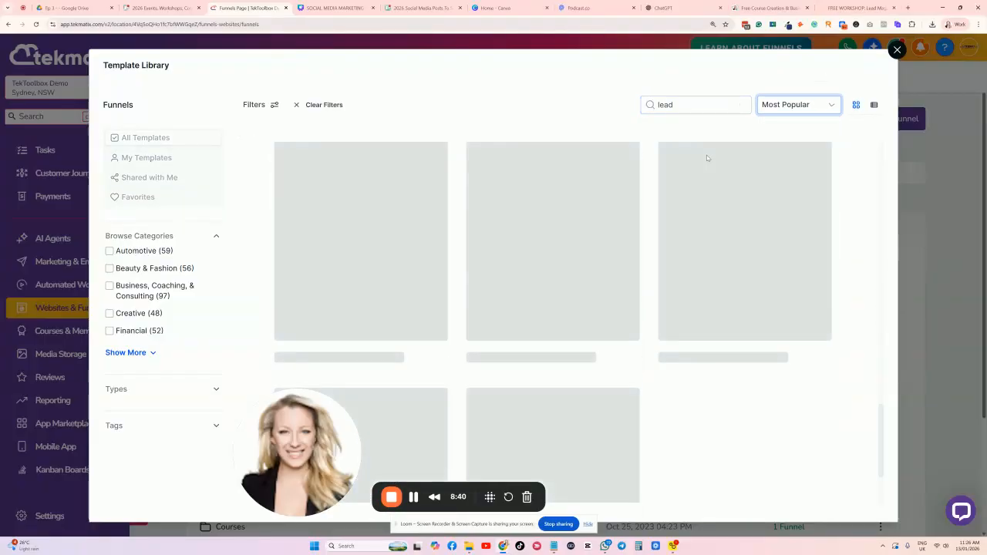
pyautogui.scroll(-10, 530, 183)
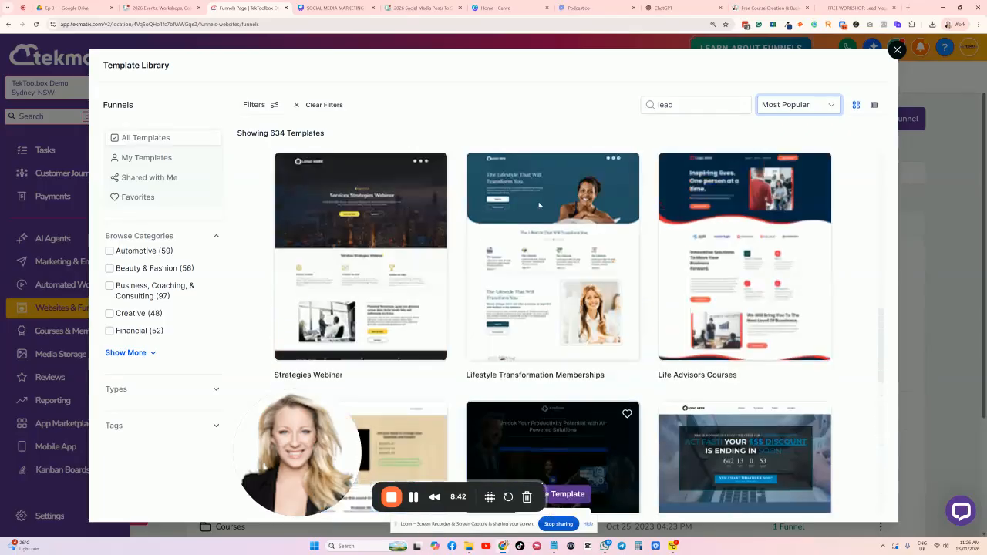
pyautogui.scroll(3, 540, 206)
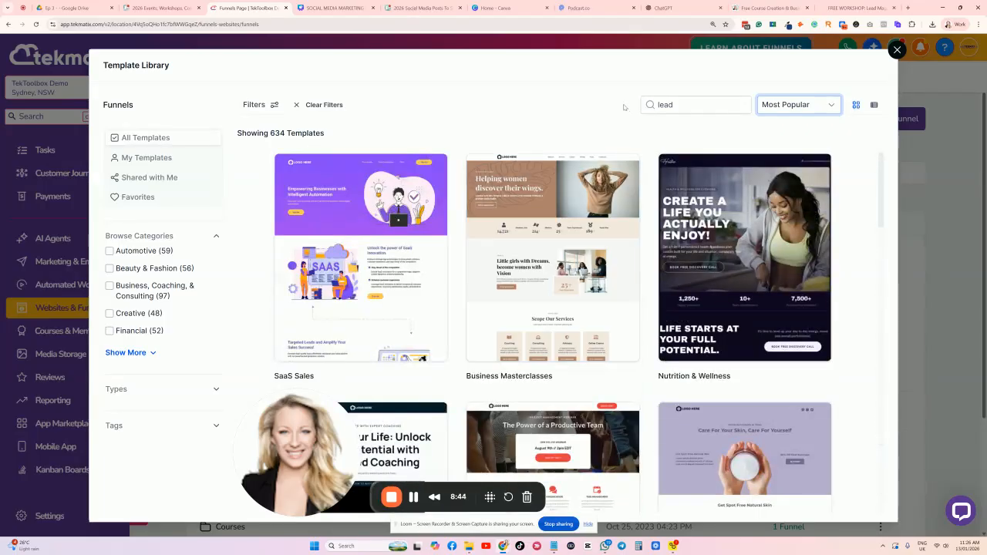
pyautogui.doubleClick(707, 103)
pyautogui.write('a')
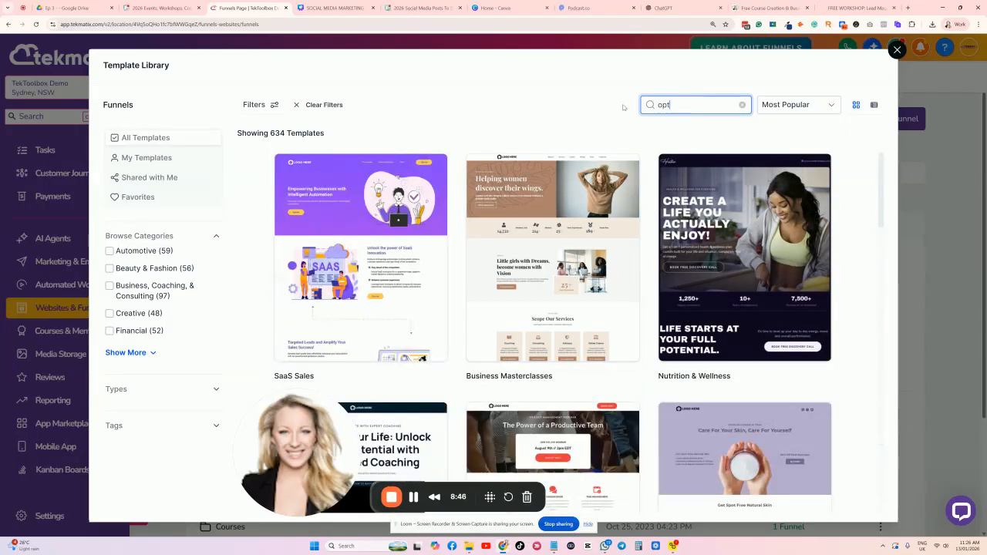
pyautogui.moveTo(569, 202)
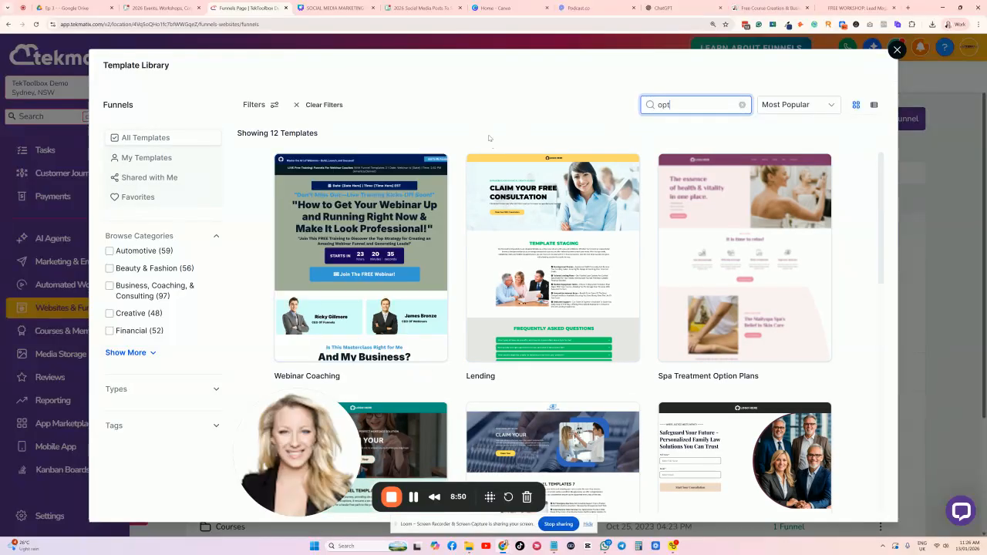
pyautogui.scroll(-3, 382, 302)
pyautogui.scroll(-4, 478, 224)
pyautogui.scroll(7, 478, 224)
pyautogui.scroll(-5, 459, 184)
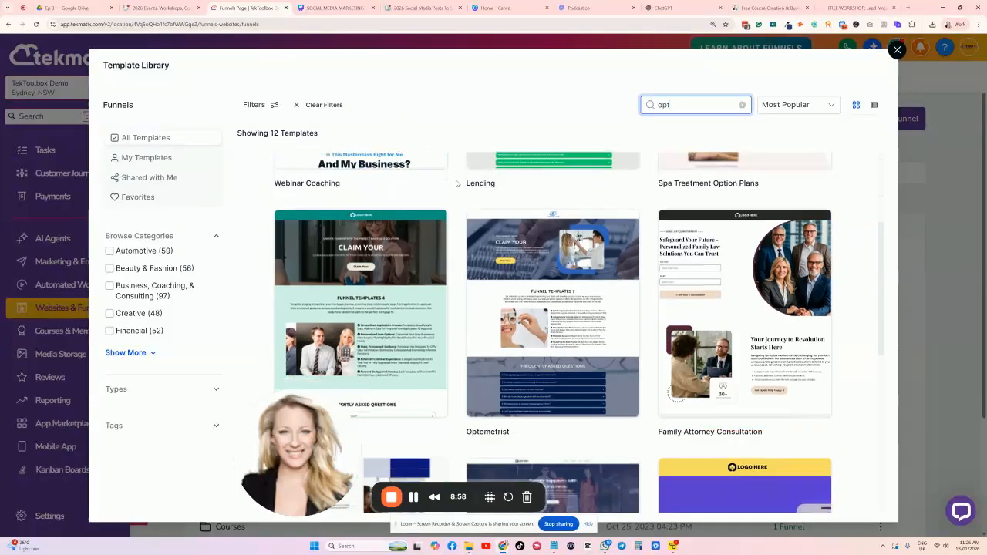
pyautogui.scroll(-3, 485, 188)
pyautogui.scroll(8, 485, 187)
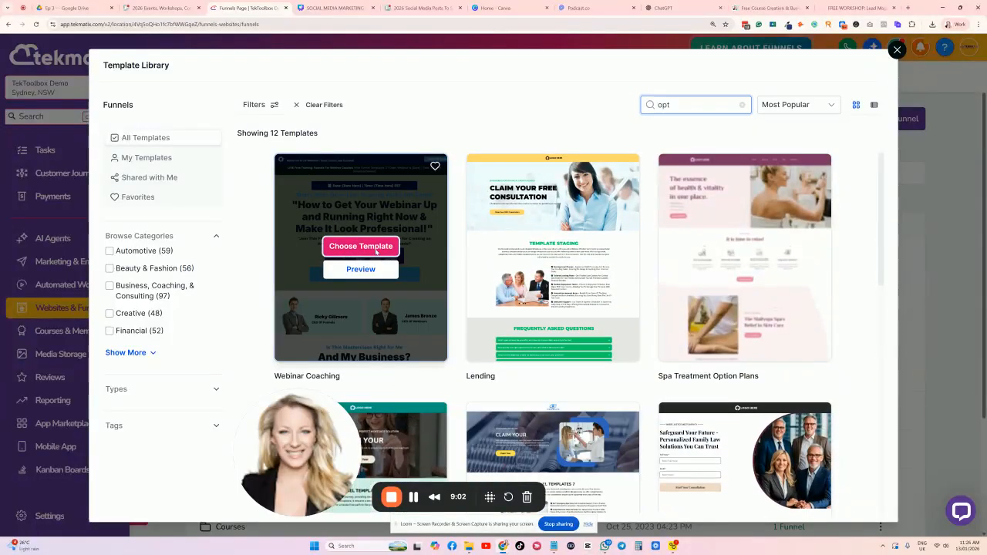
pyautogui.click(375, 251)
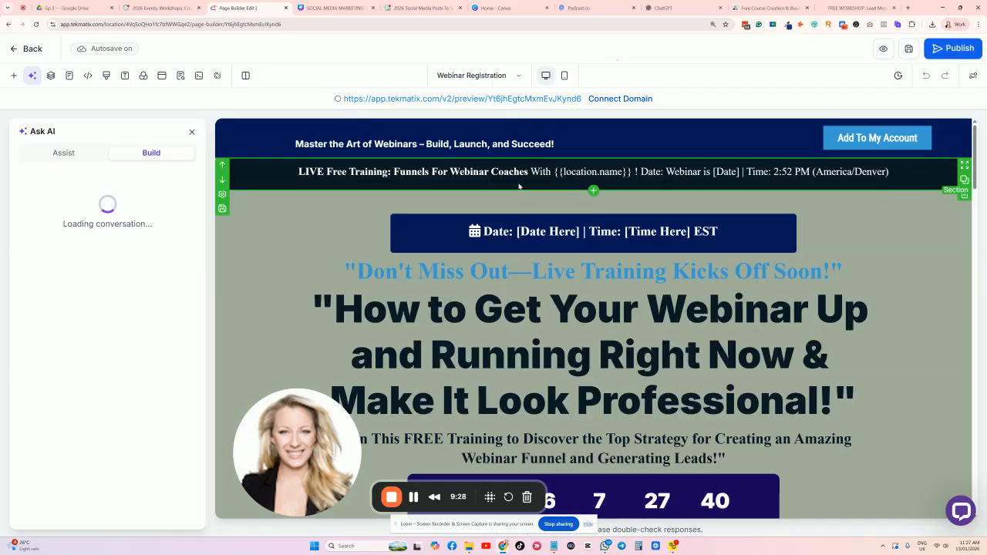
# Scroll through the Webinar Registration page headlined 'How to Get Your Webinar Up and Running Right Now'.
pyautogui.scroll(-3, 280, 186)
pyautogui.scroll(3, 280, 189)
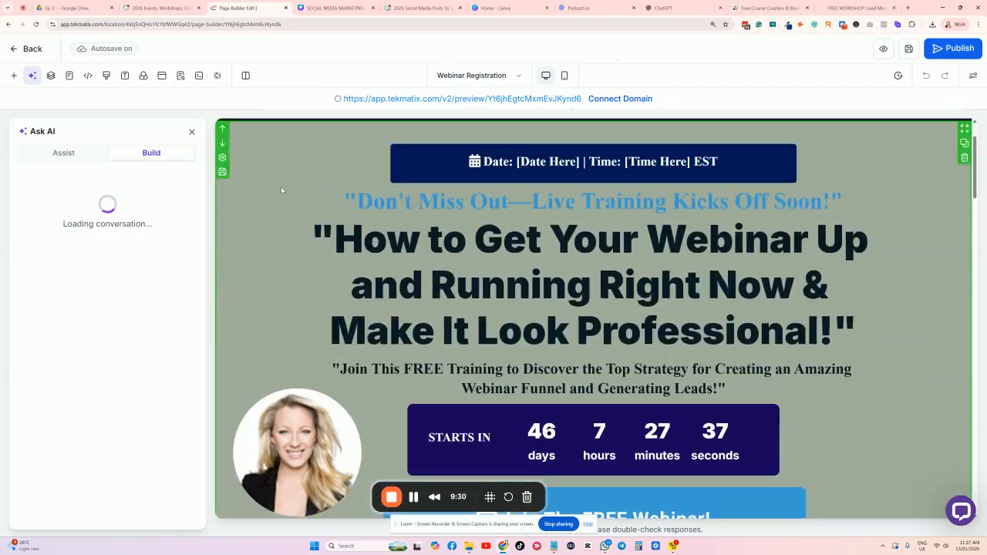
pyautogui.scroll(-4, 562, 240)
pyautogui.scroll(3, 532, 285)
pyautogui.scroll(3, 520, 264)
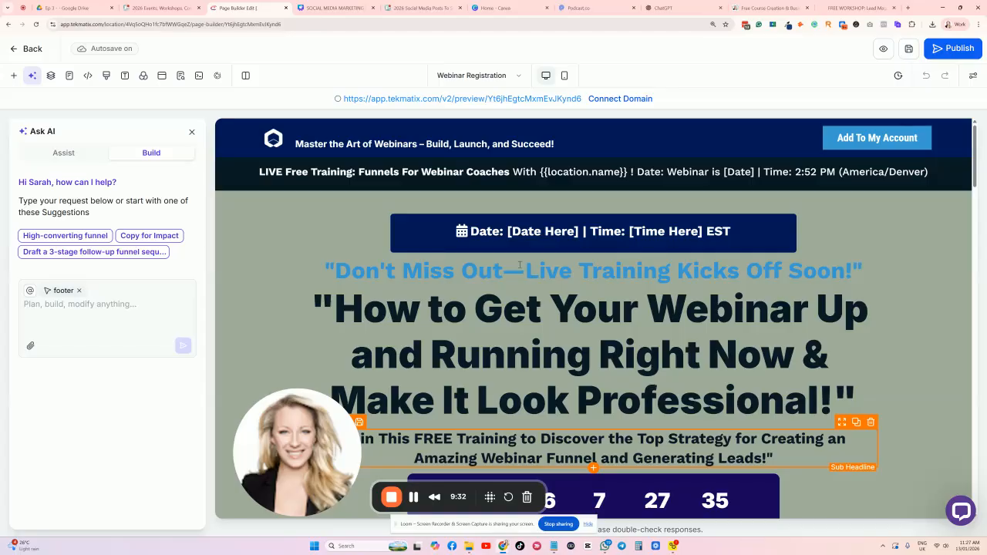
pyautogui.scroll(-4, 519, 264)
pyautogui.scroll(3, 519, 265)
pyautogui.scroll(3, 519, 264)
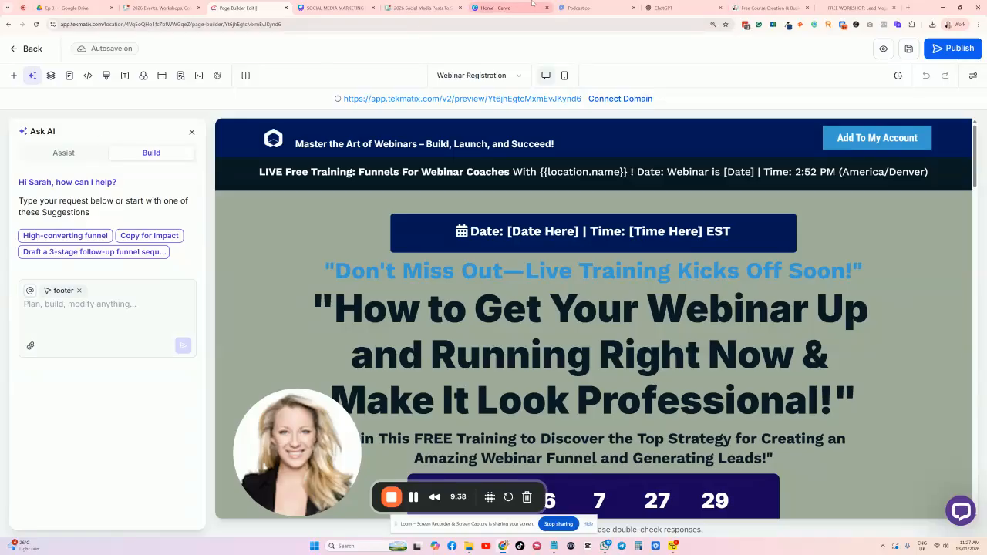
# Paste the lead-magnet prompt into ChatGPT and send it to generate the 10-step membership guide.
pyautogui.click(682, 7)
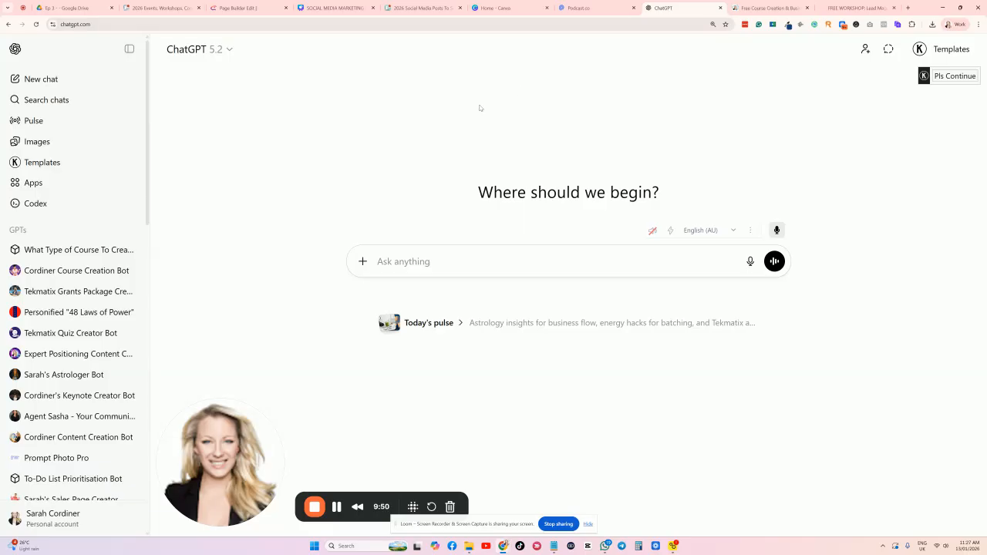
pyautogui.click(397, 262)
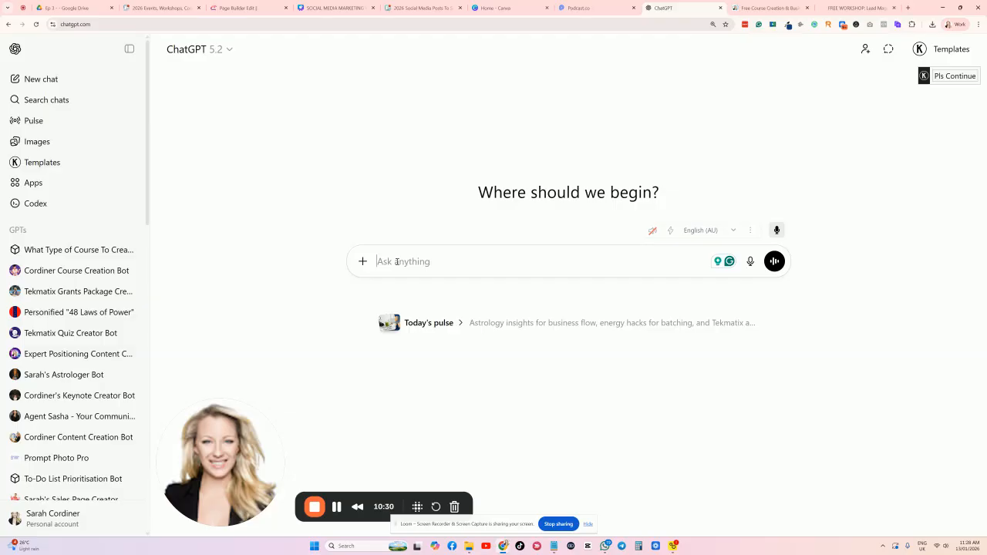
pyautogui.write('I want to create a lead magnet for entrepreneurs, business owners, course creators, and coaches called "The 10-Step System To Create And Publish Your Own Profitable Membership."  Please write down the 10 steps in my own personal style, using my content that you know already, for one of these target audience members to create their membership from the planning, design, and setup all the way through to publishing it on their Tekmatix account, using all of our steps and SOPs that you already know.')
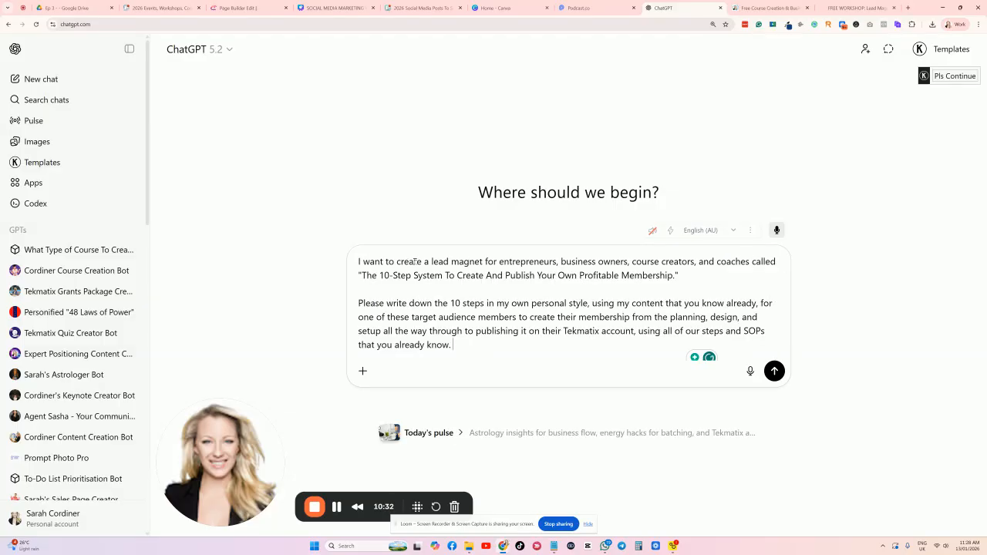
pyautogui.click(773, 368)
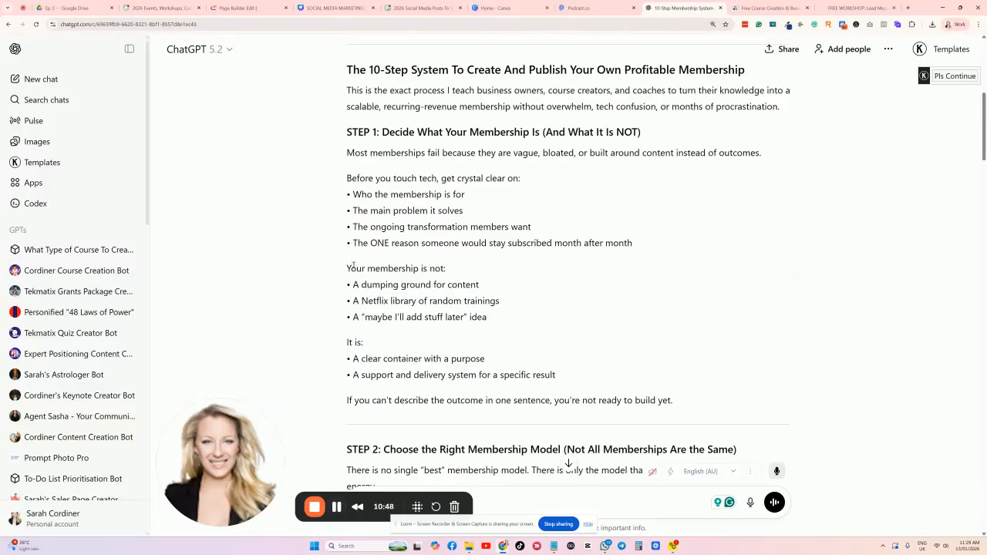
# Select the whole 10-step membership guide reply, from its title to the end, and switch to Canva.
pyautogui.moveTo(347, 68); pyautogui.dragTo(626, 327)
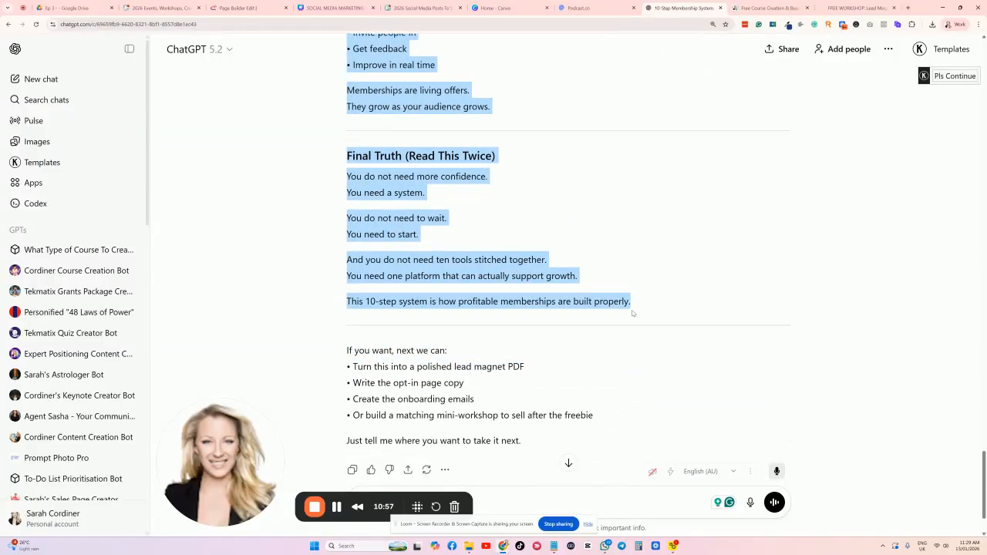
pyautogui.scroll(20, 606, 257)
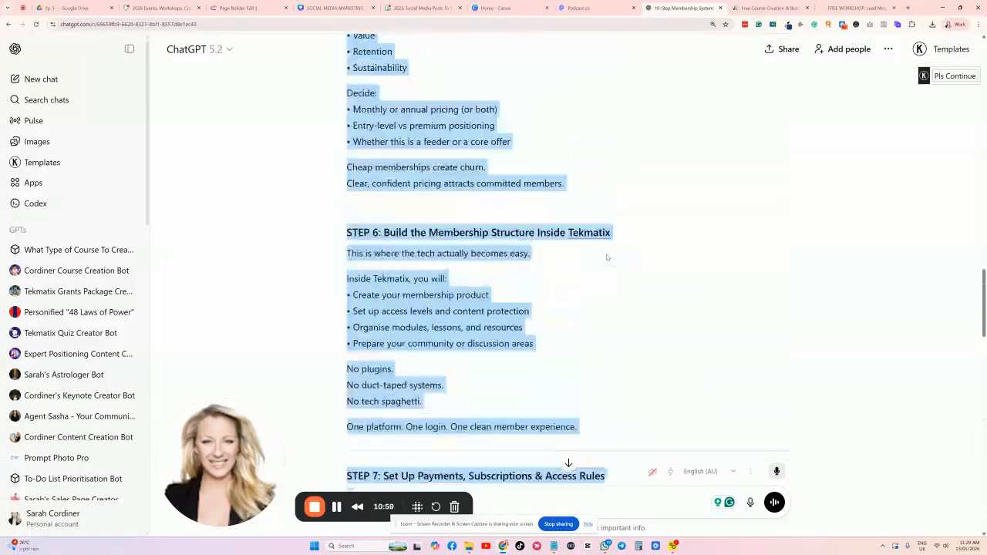
pyautogui.scroll(20, 607, 258)
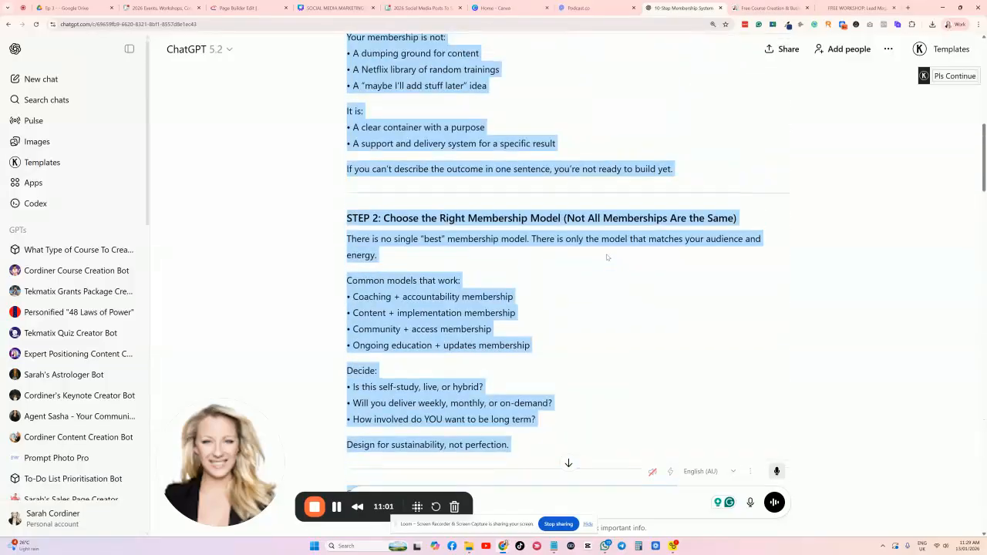
pyautogui.scroll(3, 606, 257)
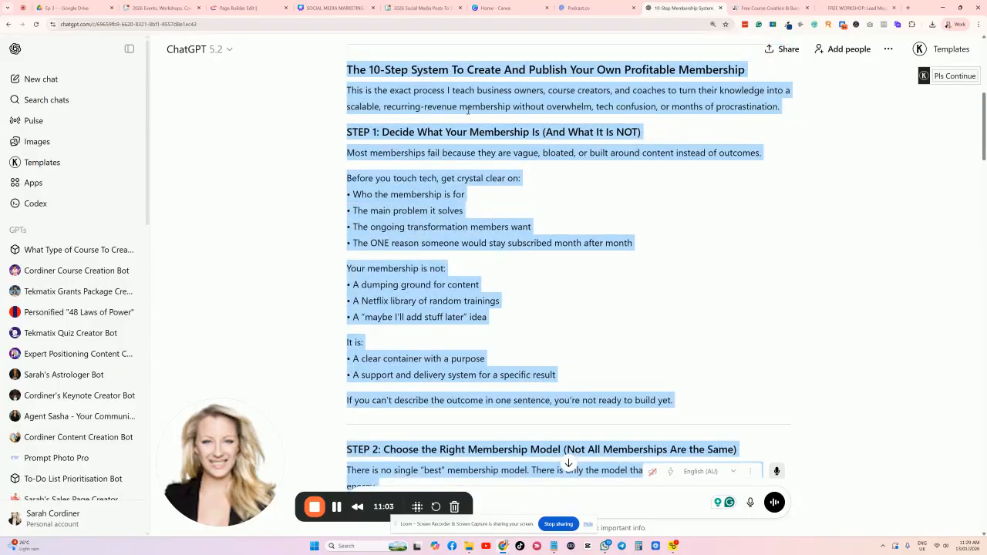
pyautogui.scroll(1, 467, 110)
pyautogui.click(509, 8)
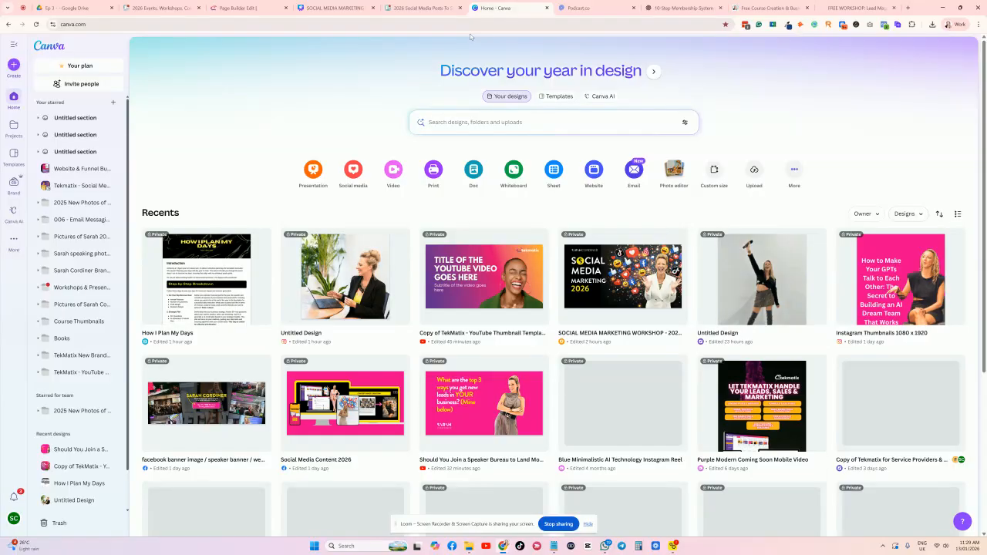
# Open Canva AI, zoom the page in, and keep the request type set to Doc.
pyautogui.click(602, 98)
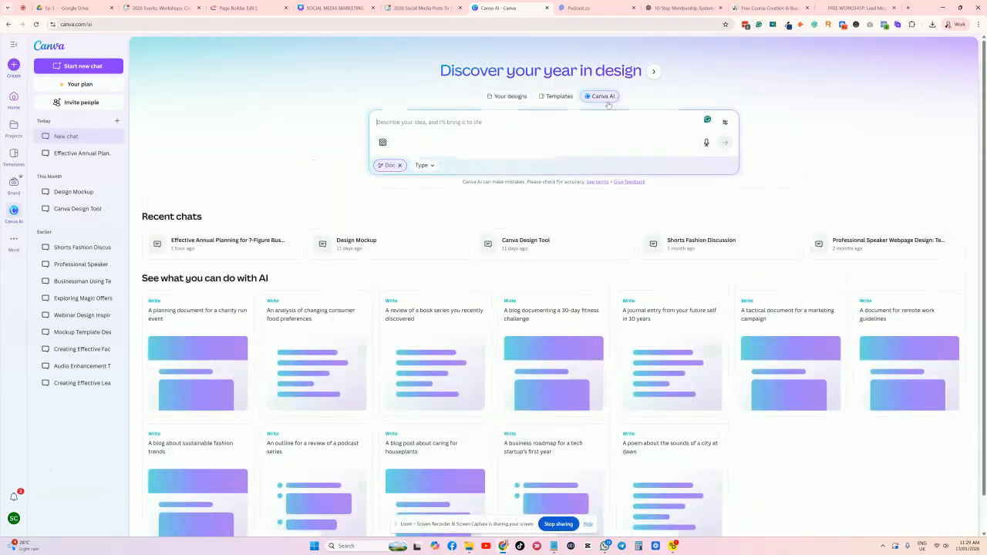
pyautogui.hotkey('ctrl', '+')
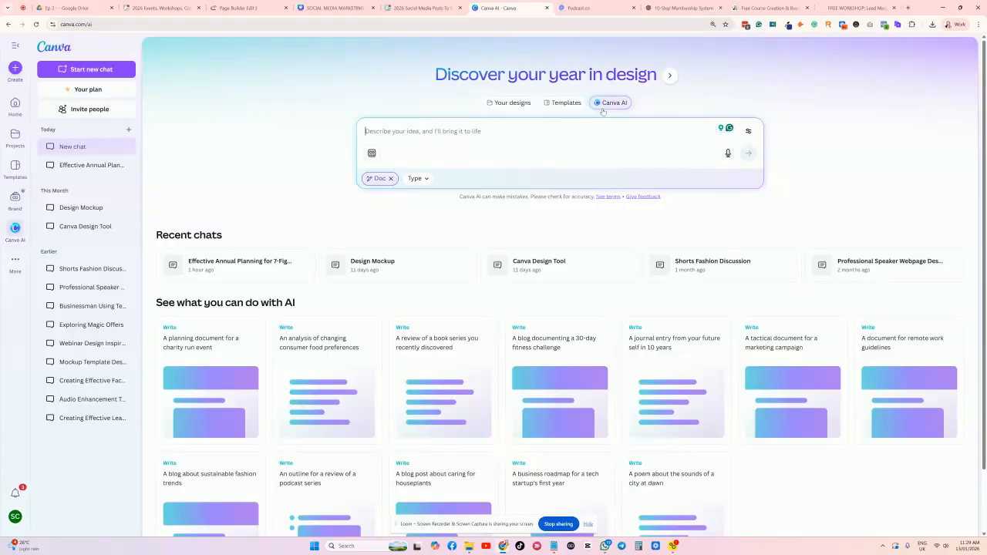
pyautogui.click(390, 178)
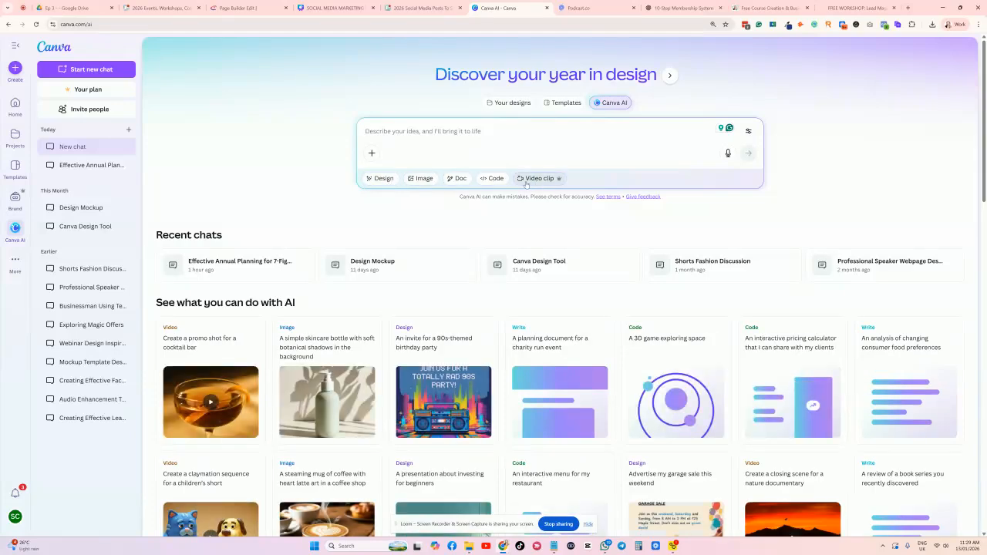
pyautogui.click(451, 178)
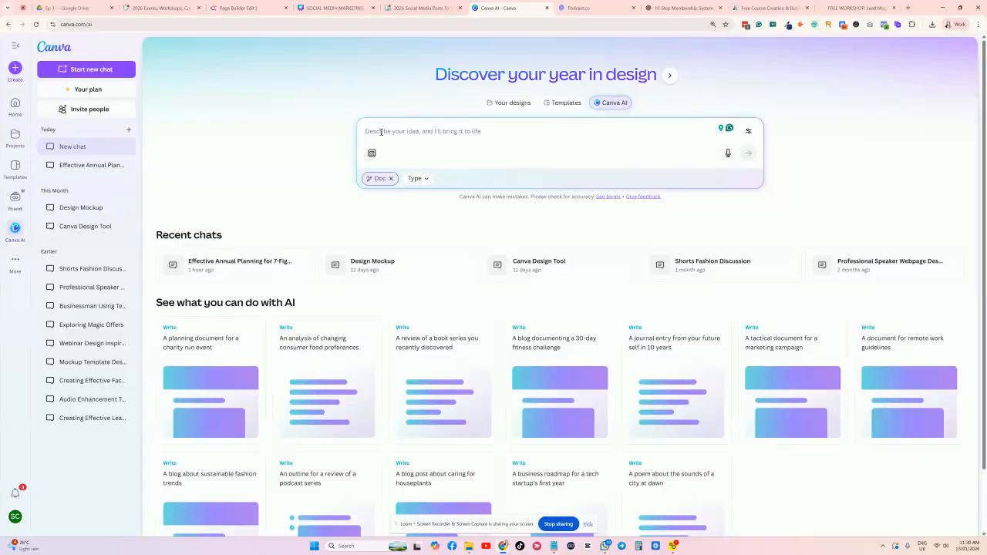
# Paste the e-guide request with the guide text, delete the Step 9 lines, and submit it.
pyautogui.write('Please create an educational e-guide for this text')
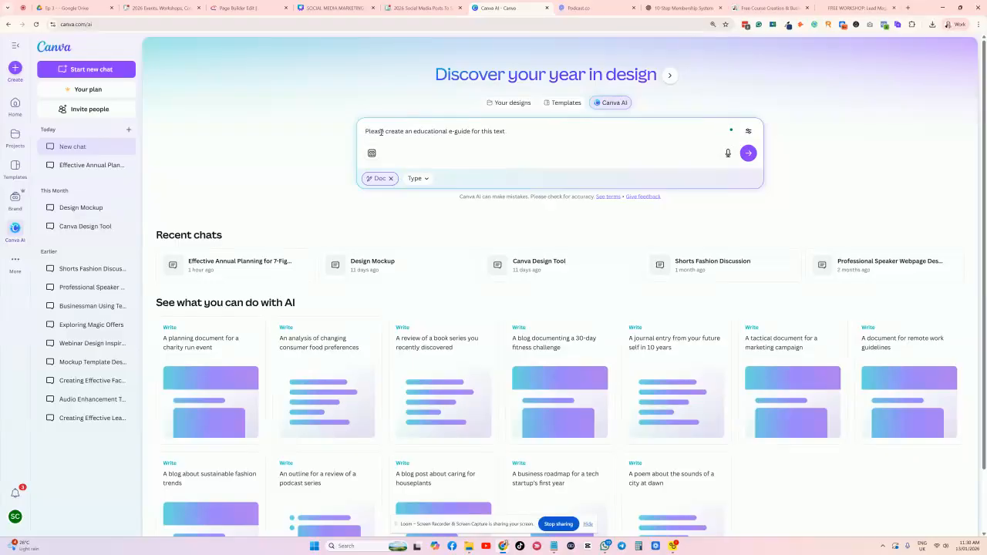
pyautogui.hotkey('ctrl', 'v')
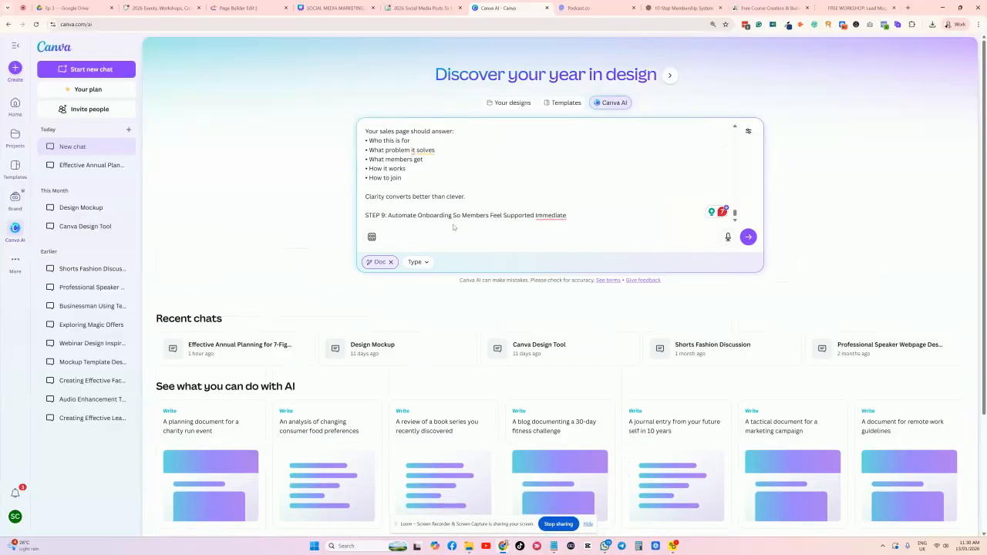
pyautogui.press('Return')
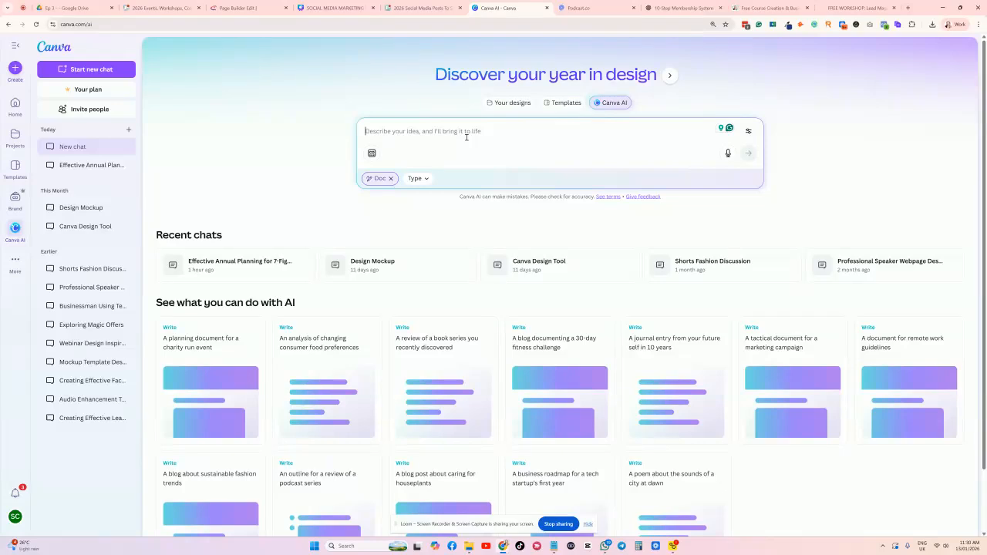
pyautogui.hotkey('ctrl', 'v')
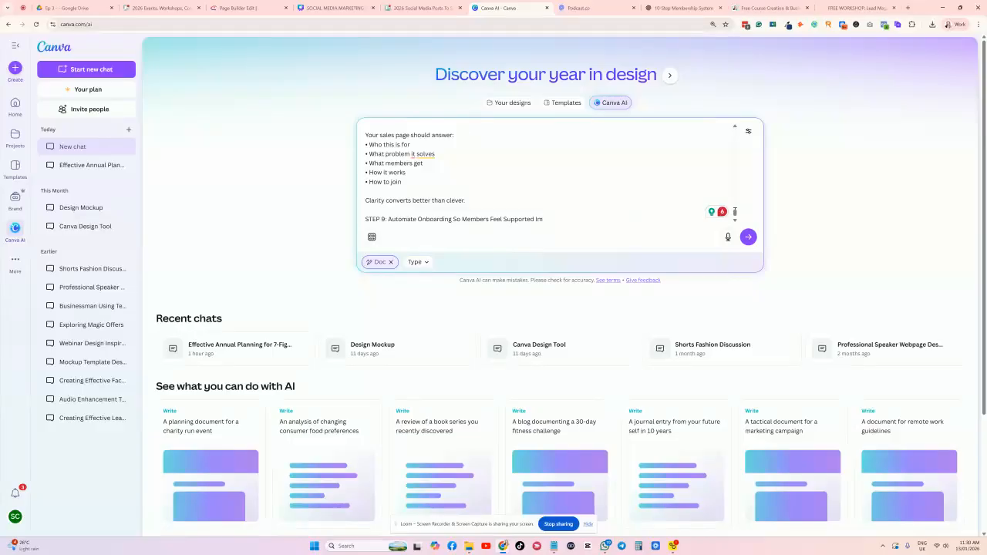
pyautogui.click(748, 238)
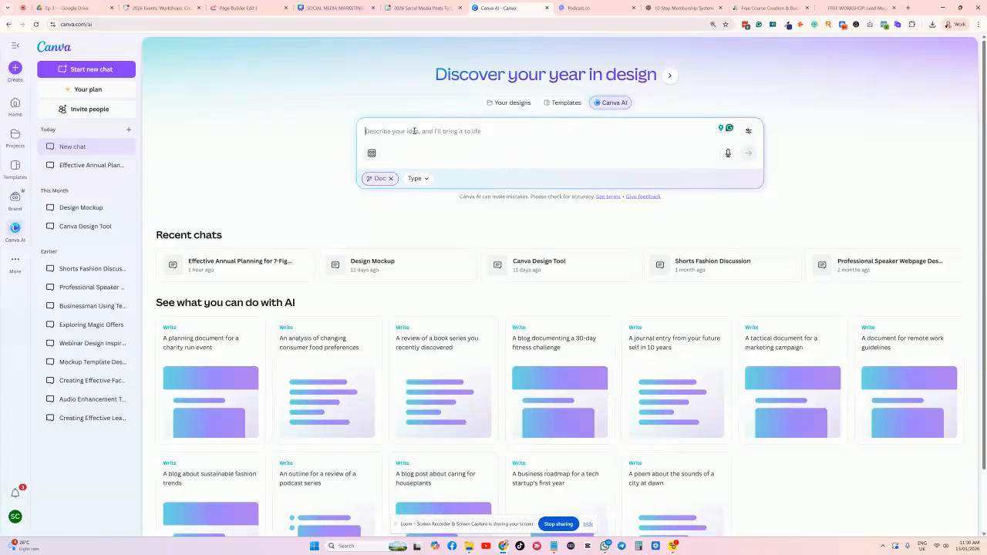
pyautogui.hotkey('ctrl', 'v')
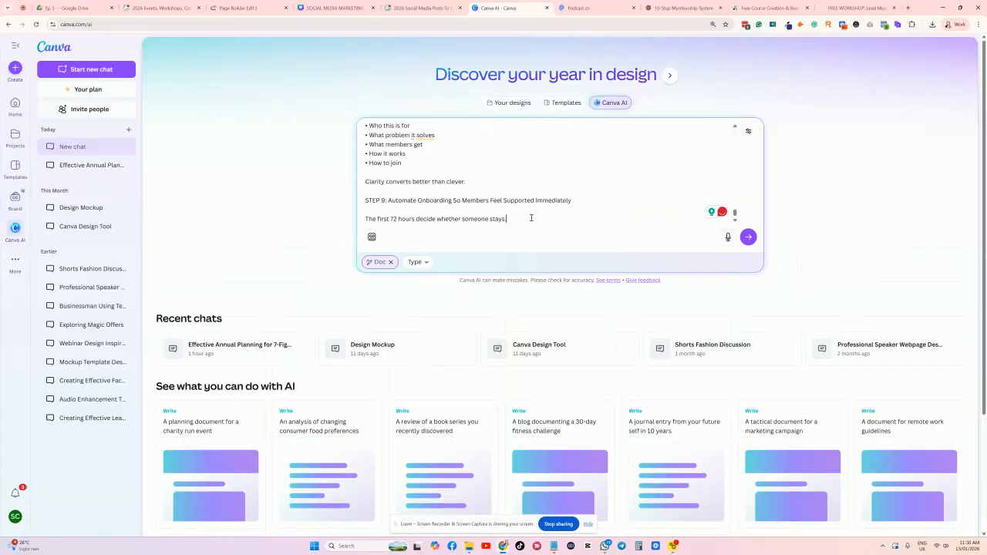
pyautogui.moveTo(525, 220); pyautogui.dragTo(366, 202)
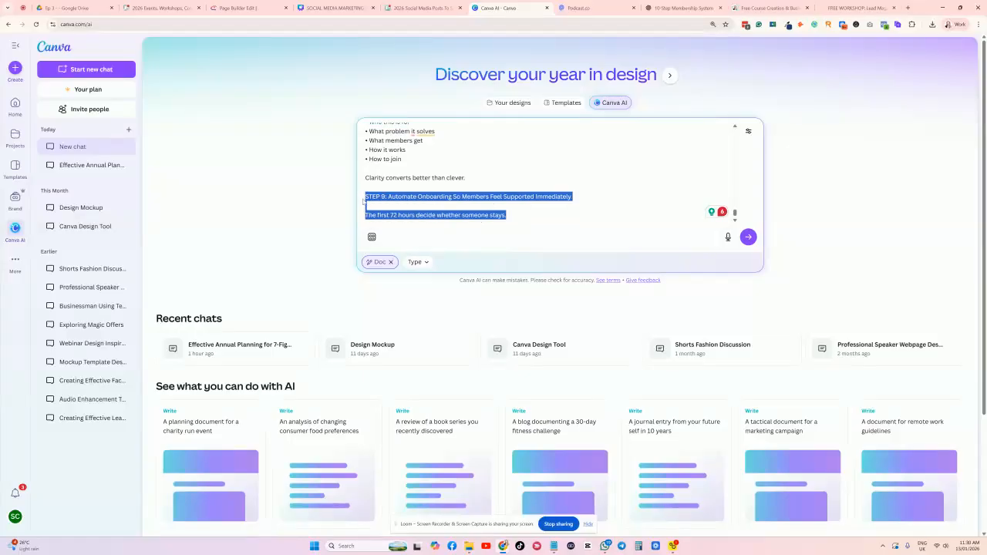
pyautogui.press('BackSpace')
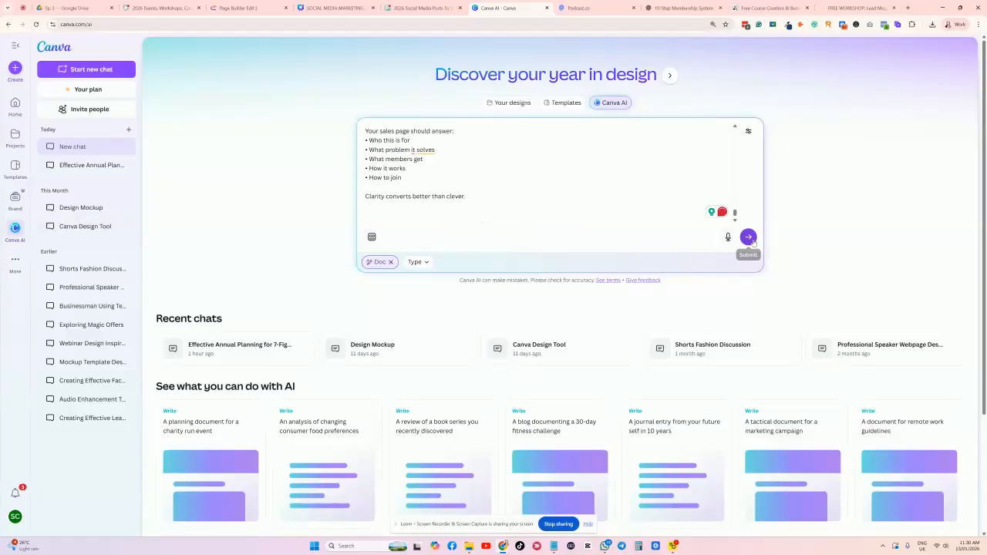
pyautogui.click(748, 236)
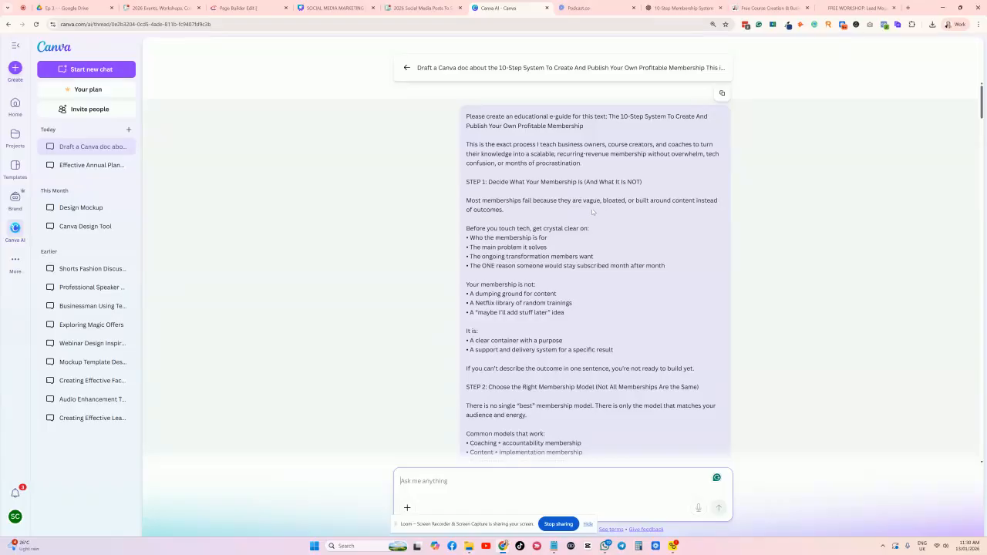
# Preview the generated '10-Step System to a Profitable Membership' doc and open it in the Canva editor.
pyautogui.scroll(-20, 587, 206)
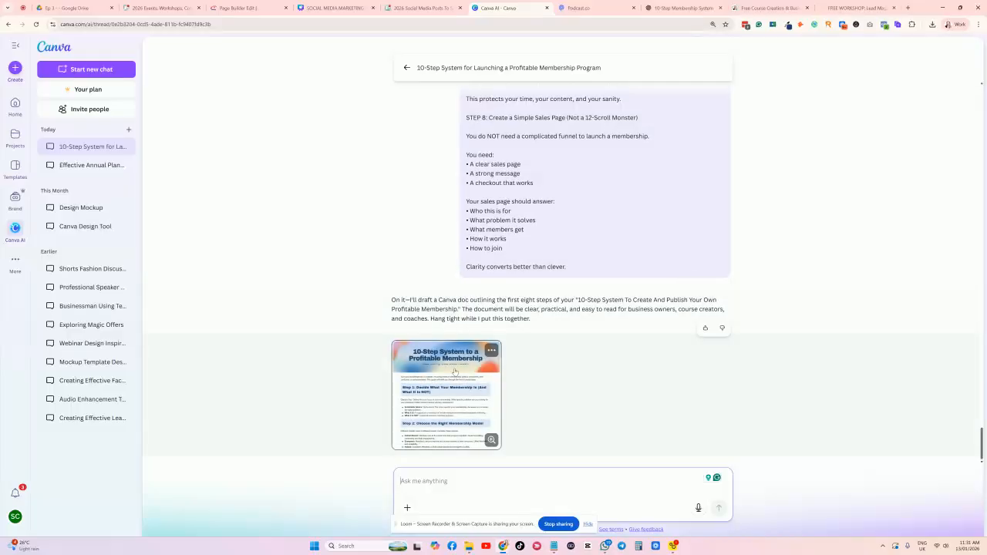
pyautogui.click(457, 368)
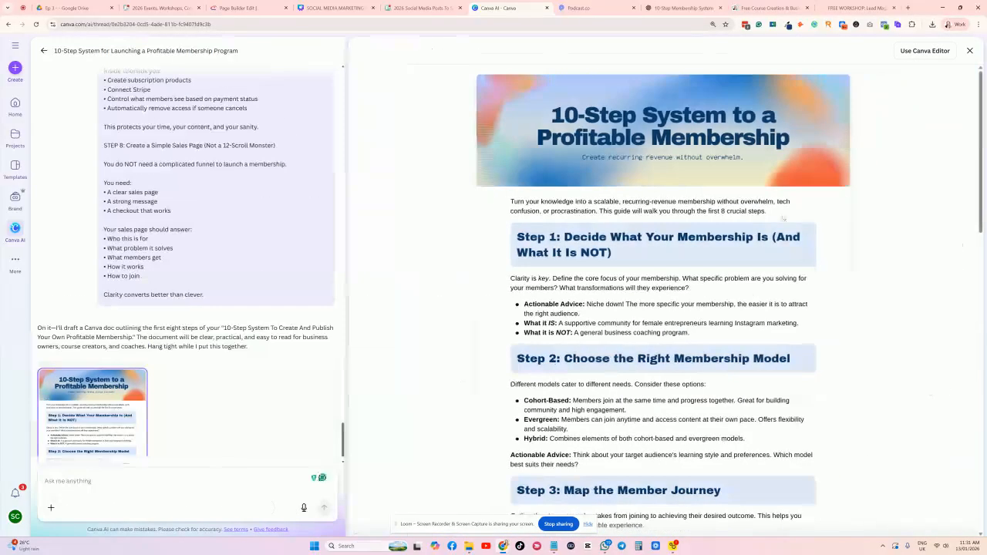
pyautogui.scroll(-15, 783, 219)
pyautogui.scroll(15, 756, 205)
pyautogui.click(923, 51)
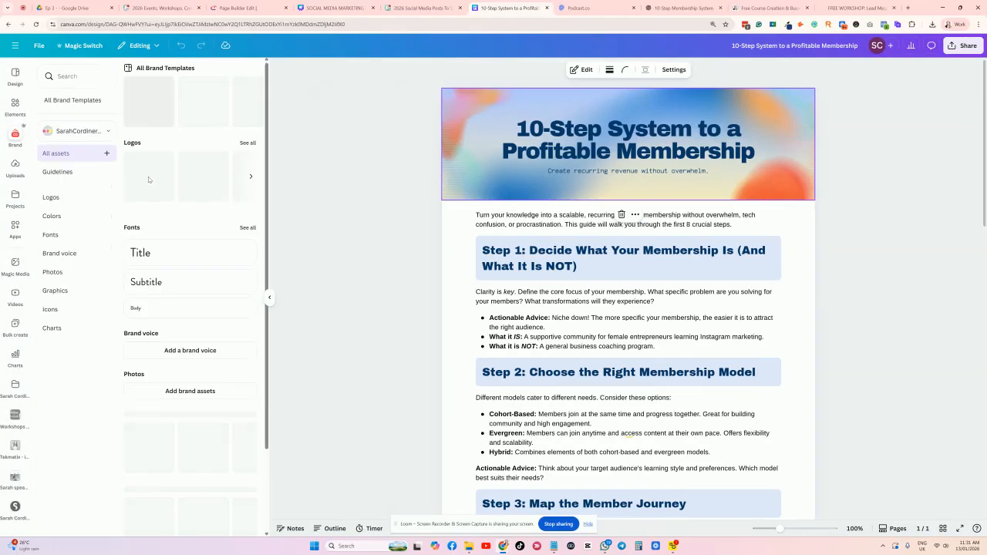
# Try placing a brand logo over the e-guide header, then undo it.
pyautogui.click(249, 142)
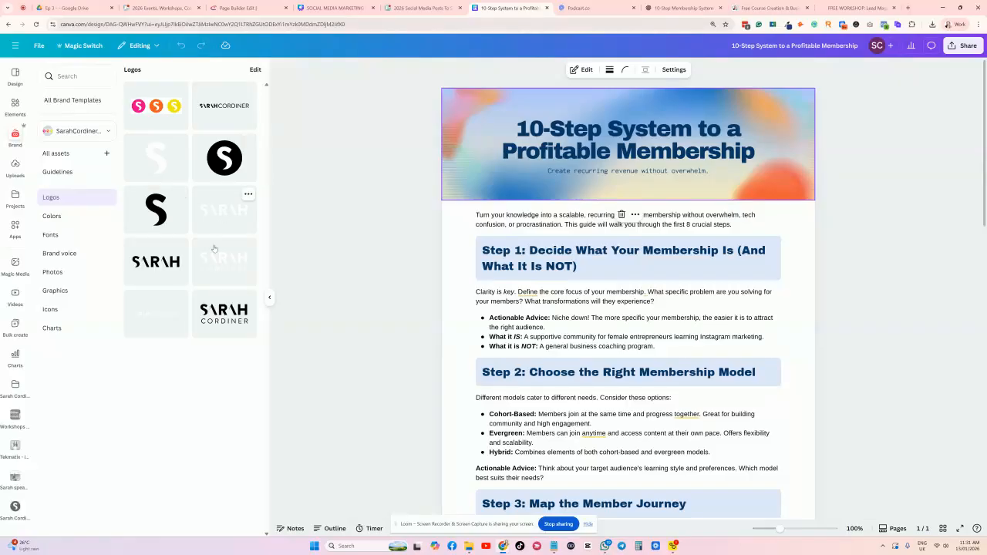
pyautogui.moveTo(223, 312); pyautogui.dragTo(561, 179)
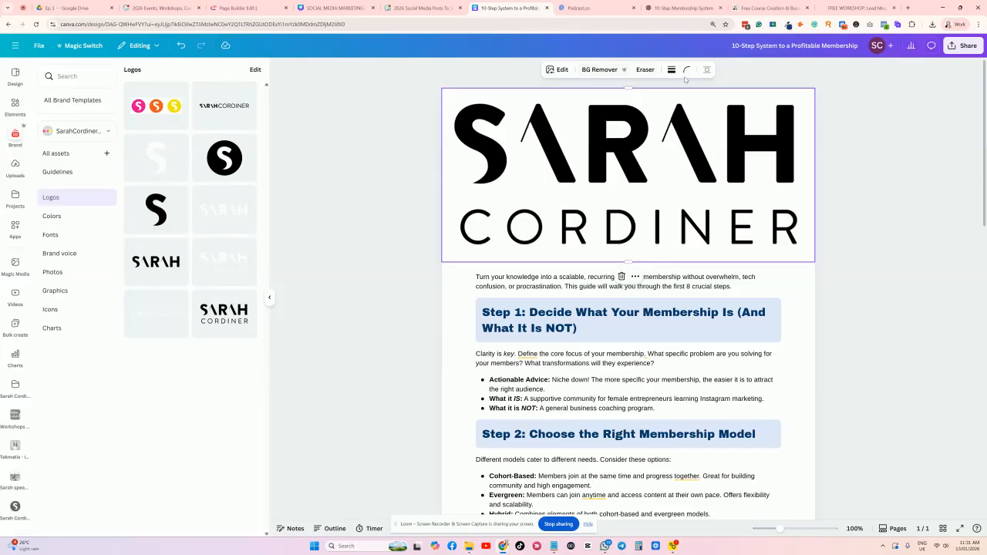
pyautogui.click(180, 46)
pyautogui.scroll(-4, 736, 267)
pyautogui.scroll(-3, 737, 268)
# Download the e-guide as a Standard PDF.
pyautogui.click(973, 46)
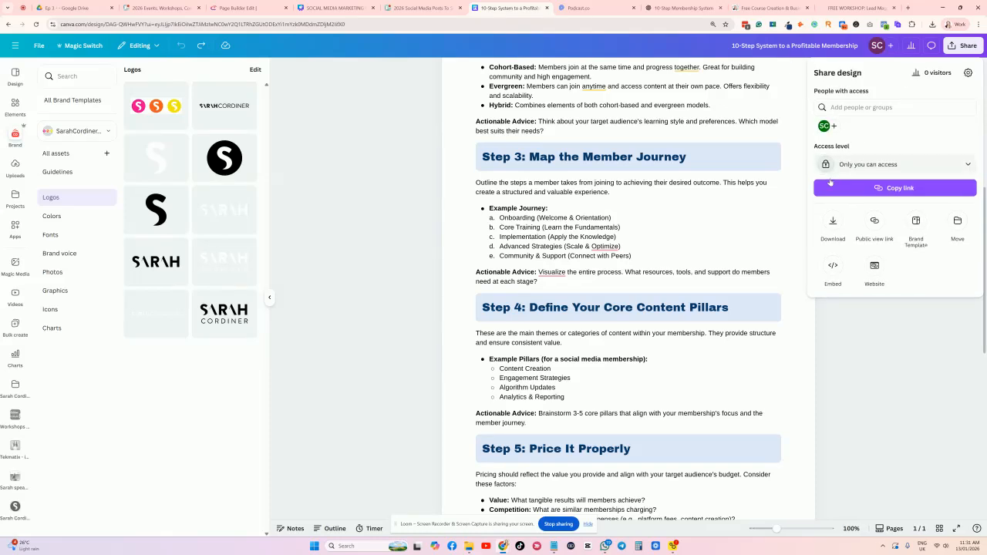
pyautogui.click(833, 221)
pyautogui.click(874, 213)
pyautogui.scroll(-7, 540, 177)
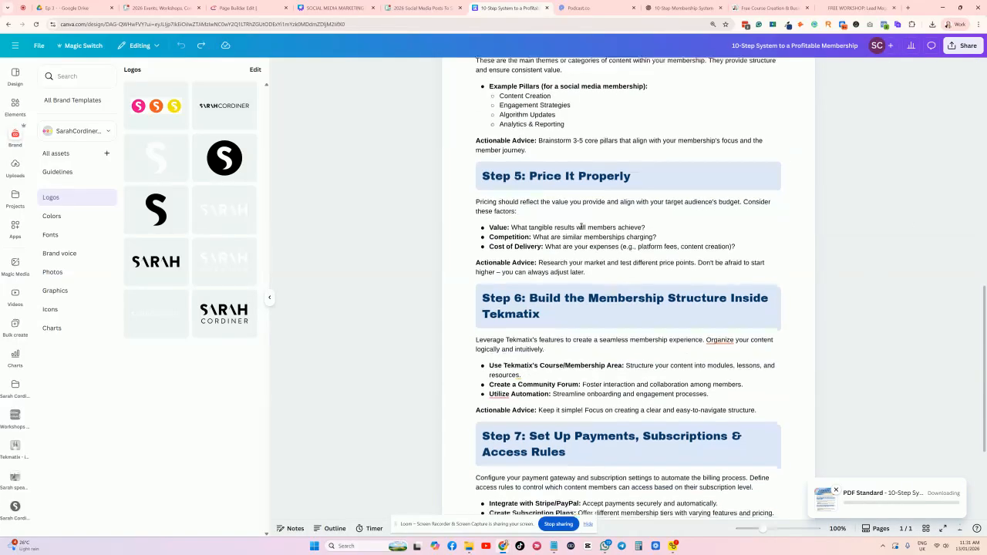
pyautogui.scroll(3, 581, 226)
pyautogui.scroll(10, 581, 226)
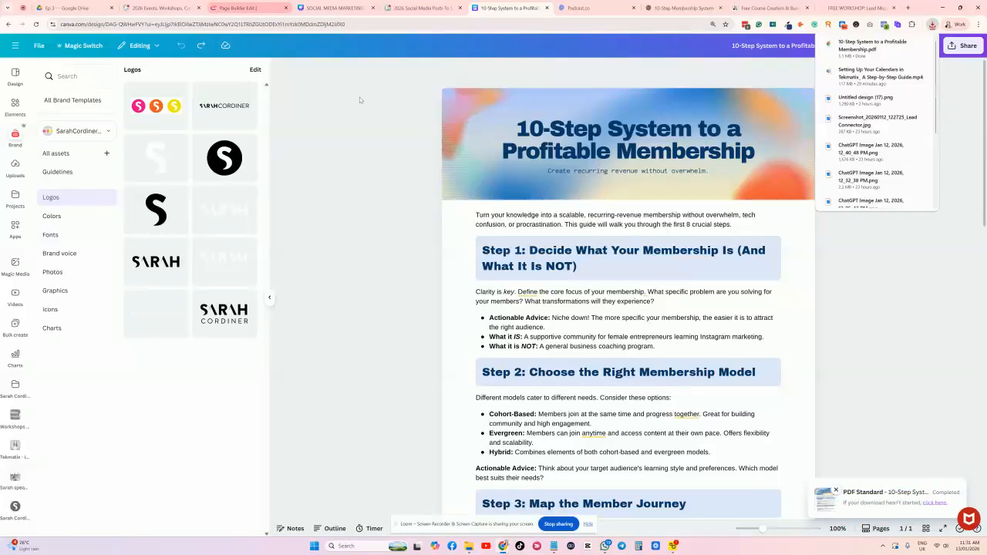
pyautogui.scroll(-10, 381, 123)
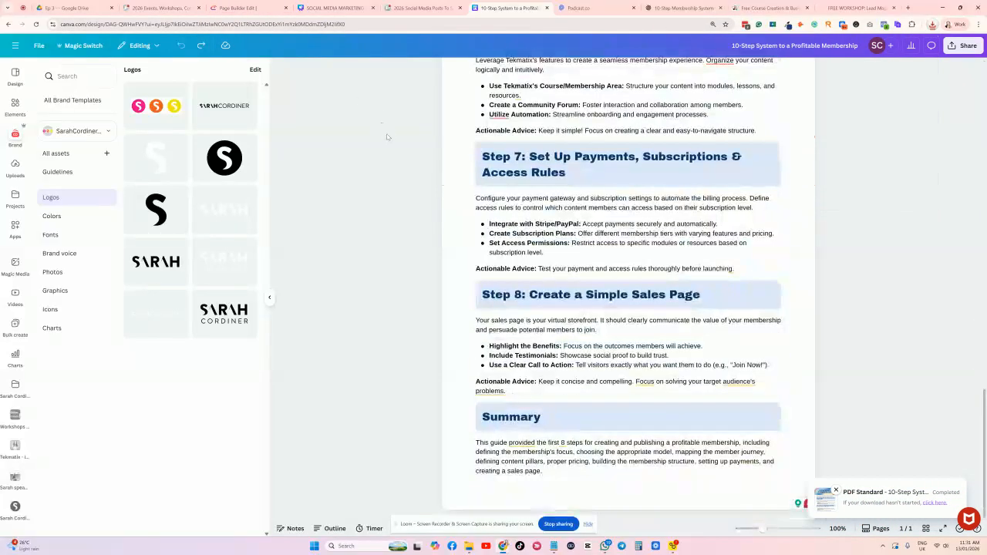
pyautogui.scroll(3, 387, 137)
pyautogui.scroll(8, 388, 138)
# Return to the Tekmatix Webinar Registration page builder.
pyautogui.click(232, 10)
pyautogui.scroll(-1, 465, 209)
pyautogui.scroll(-20, 462, 208)
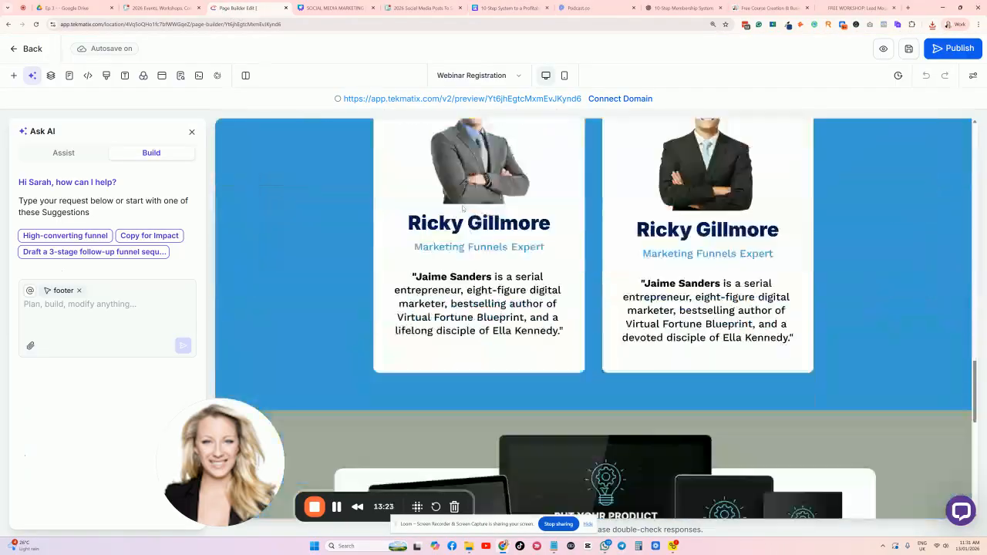
# Ask the Tekmatix page AI to rewrite the page copy for the free membership e-guide, then return to ChatGPT.
pyautogui.scroll(-3, 462, 208)
pyautogui.scroll(10, 462, 209)
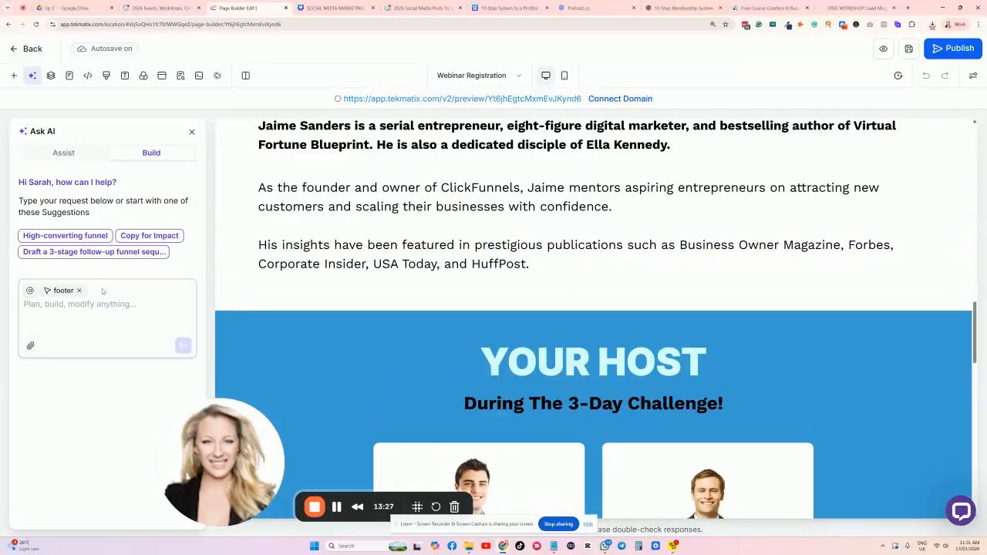
pyautogui.click(52, 317)
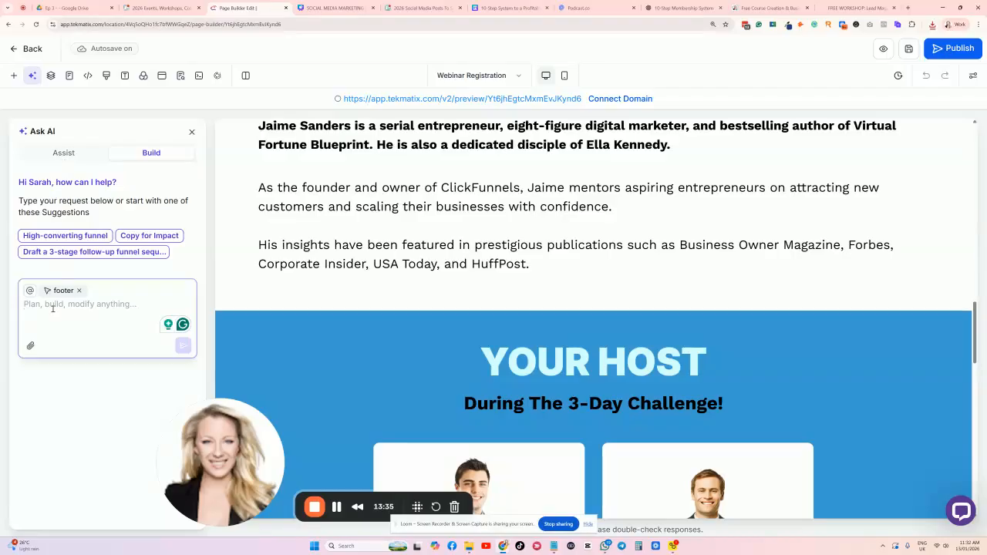
pyautogui.write('Please change all of the text to promote this free e-guide.')
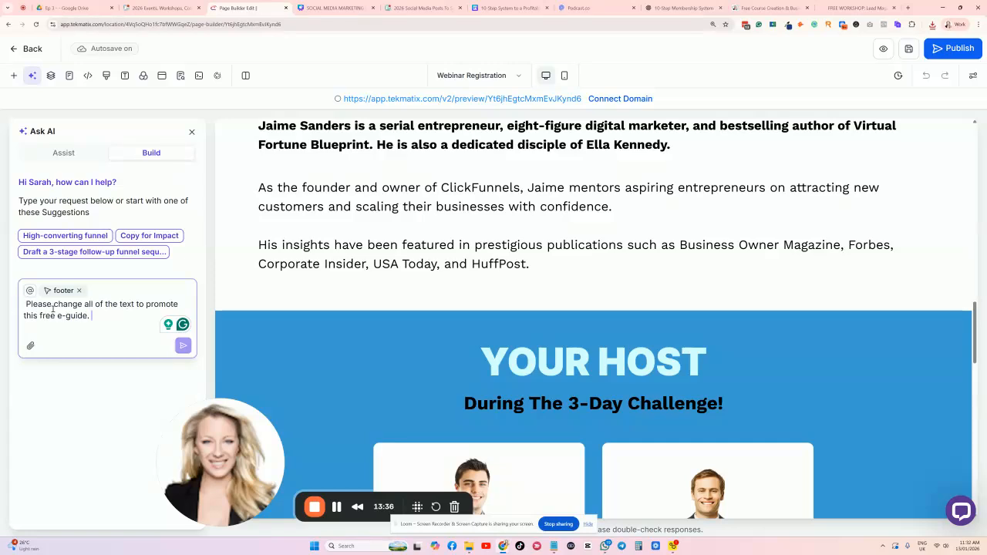
pyautogui.hotkey('ctrl', 'v')
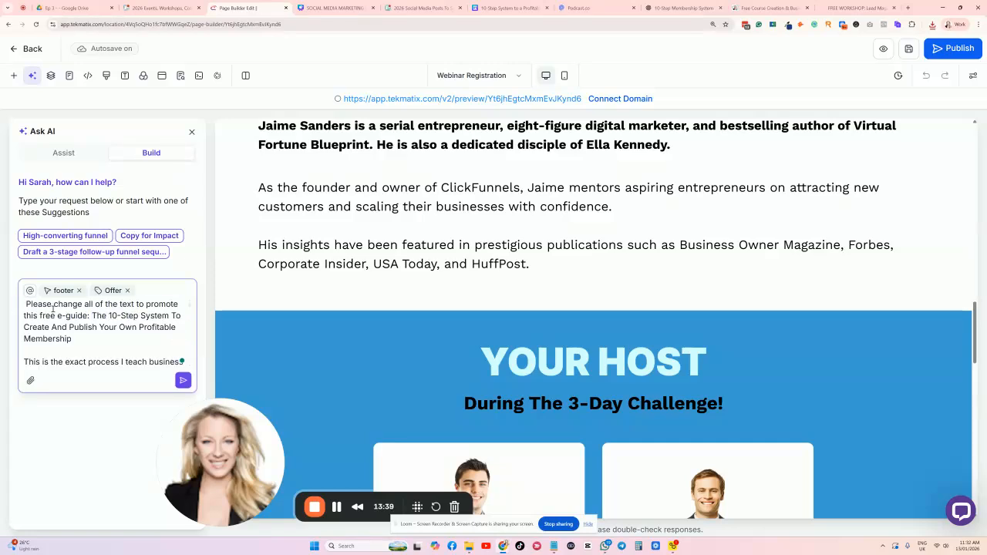
pyautogui.press('Return')
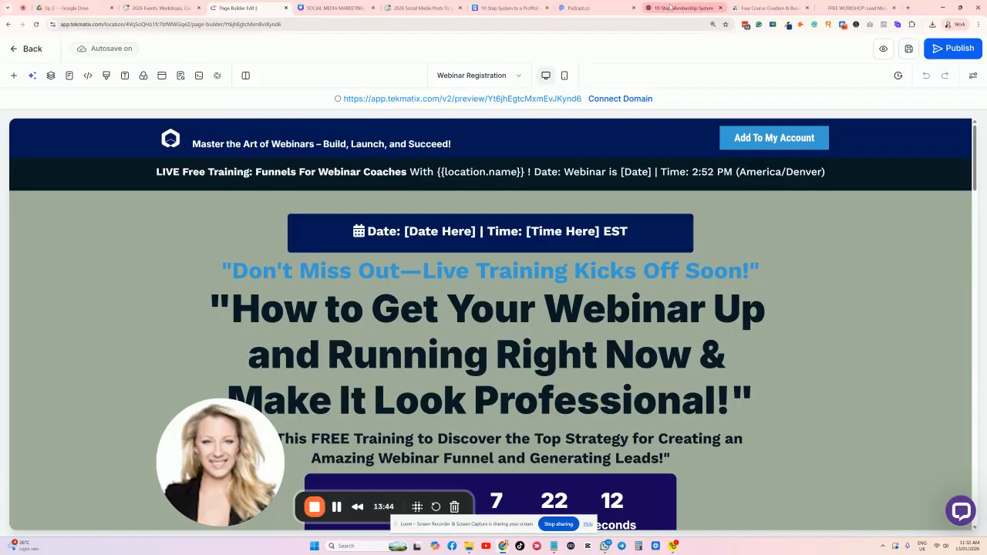
pyautogui.click(683, 7)
pyautogui.scroll(-5, 445, 474)
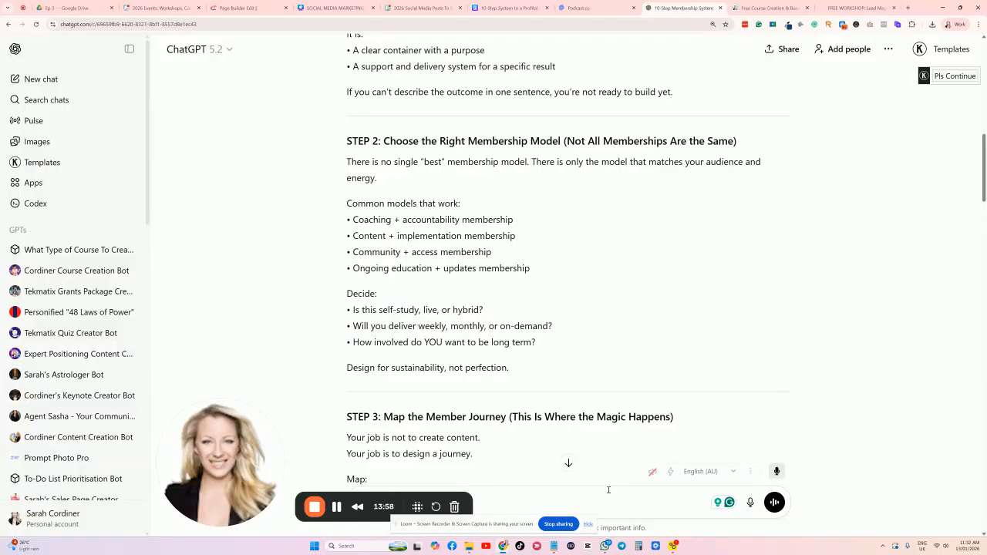
# Send the dictated request for short opt-in copy, select the reply's heading, and return to Tekmatix.
pyautogui.press('Return')
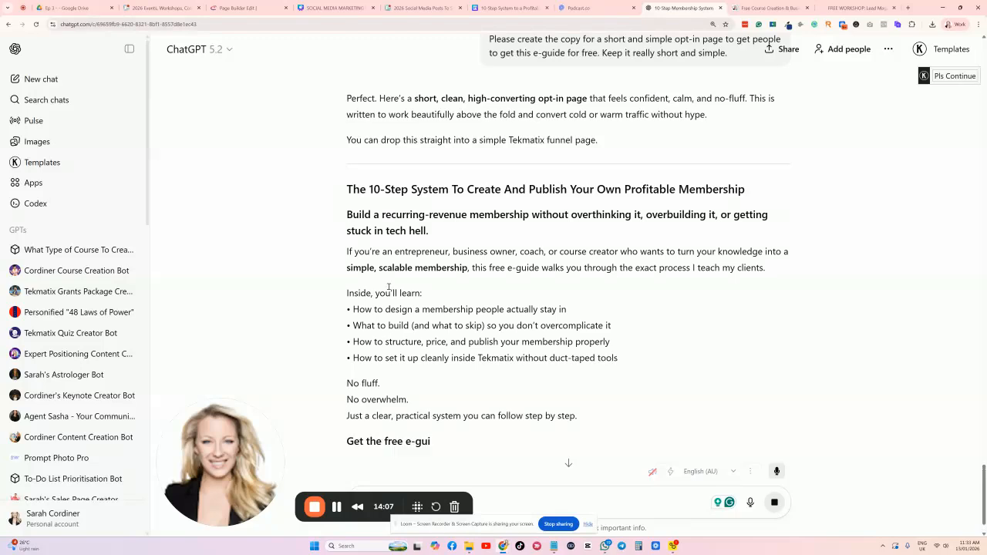
pyautogui.scroll(-2, 405, 303)
pyautogui.scroll(-1, 444, 287)
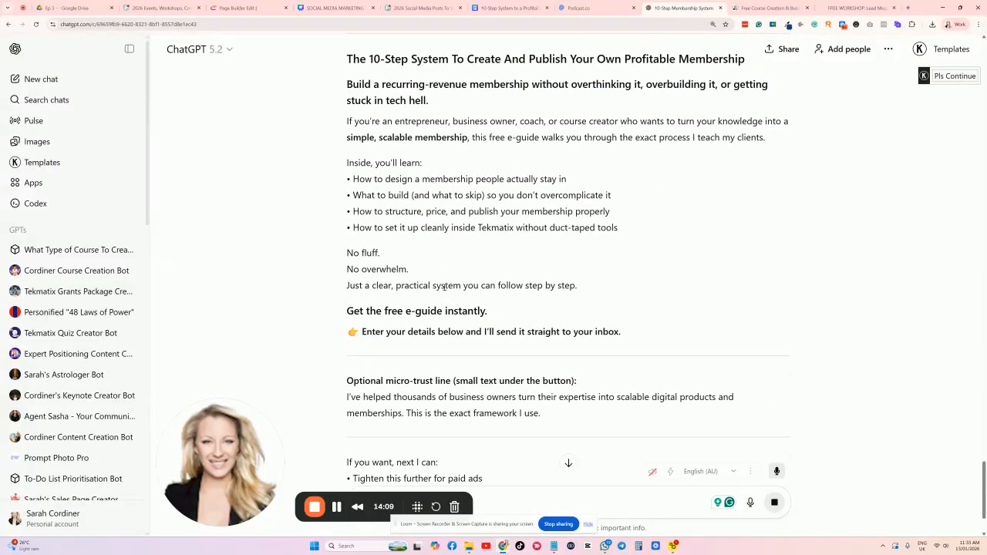
pyautogui.scroll(-4, 444, 286)
pyautogui.scroll(5, 401, 277)
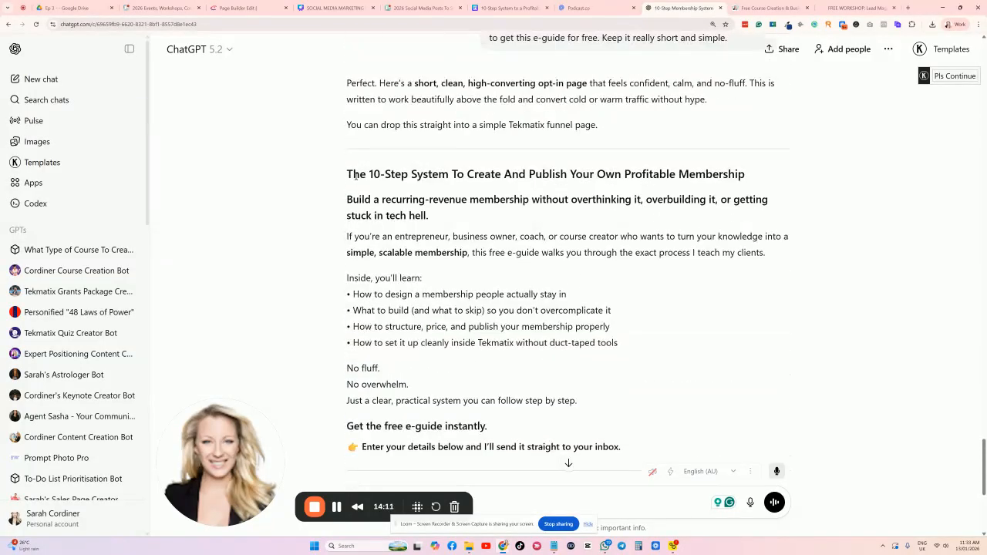
pyautogui.moveTo(348, 173); pyautogui.dragTo(751, 178)
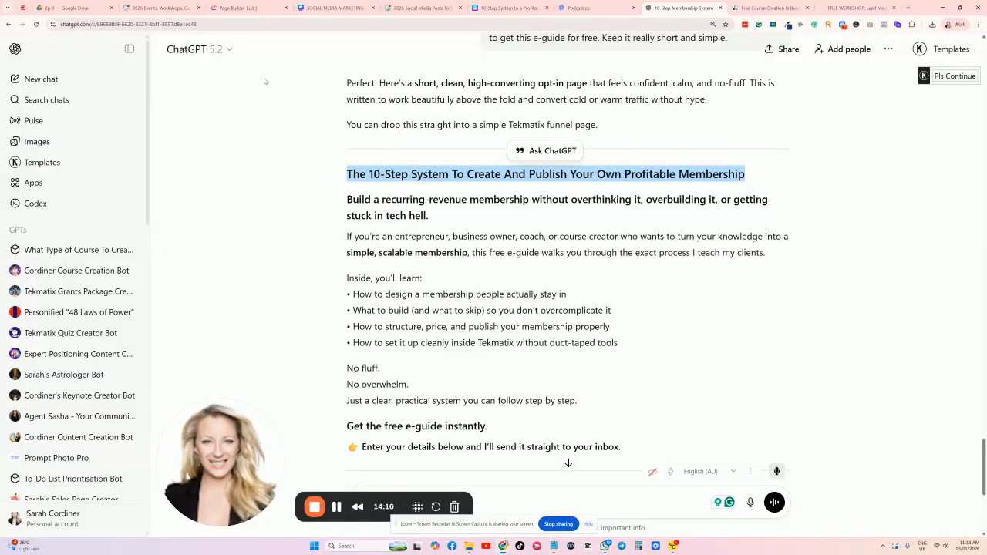
pyautogui.click(238, 8)
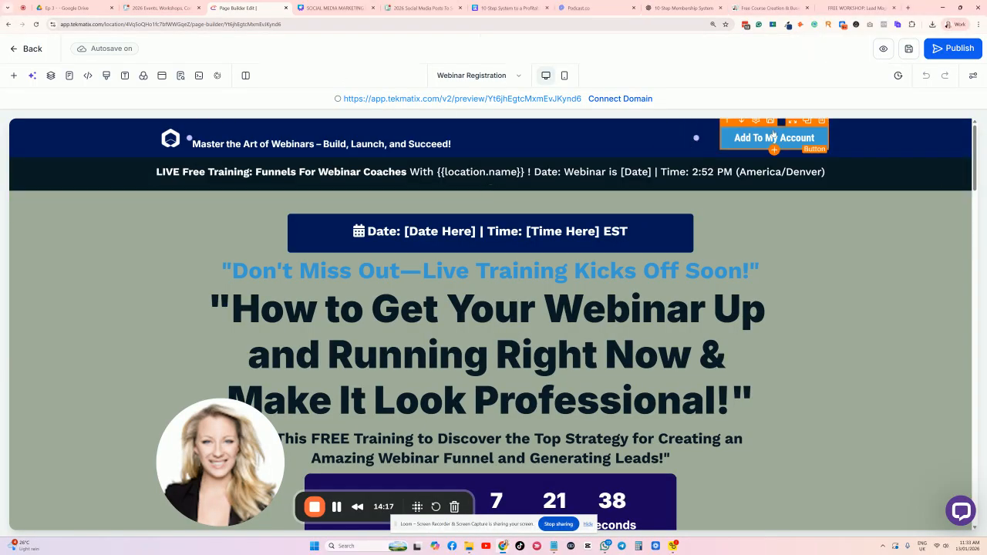
# Replace the top banner sub-headline with the free e-guide invitation line.
pyautogui.scroll(-1, 966, 152)
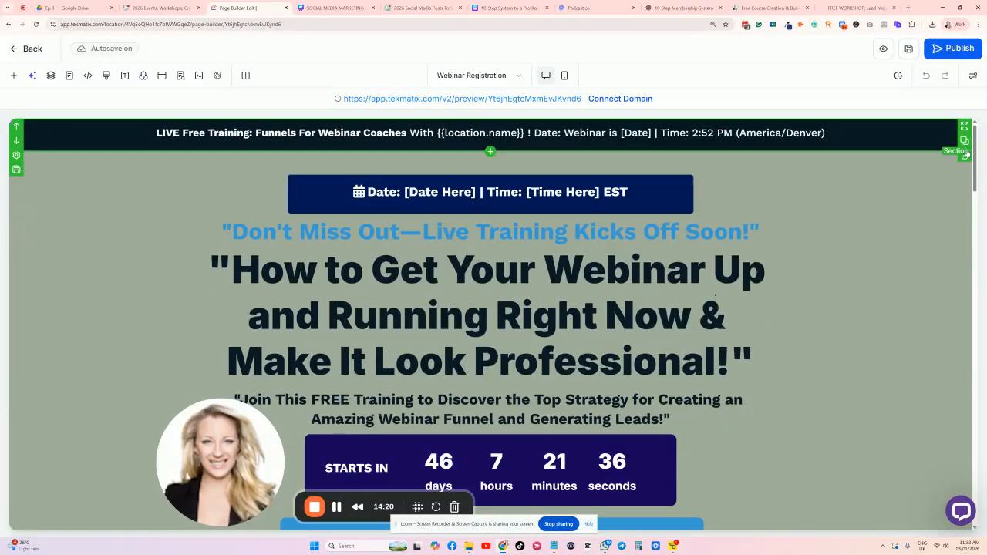
pyautogui.click(476, 129)
pyautogui.doubleClick(474, 129)
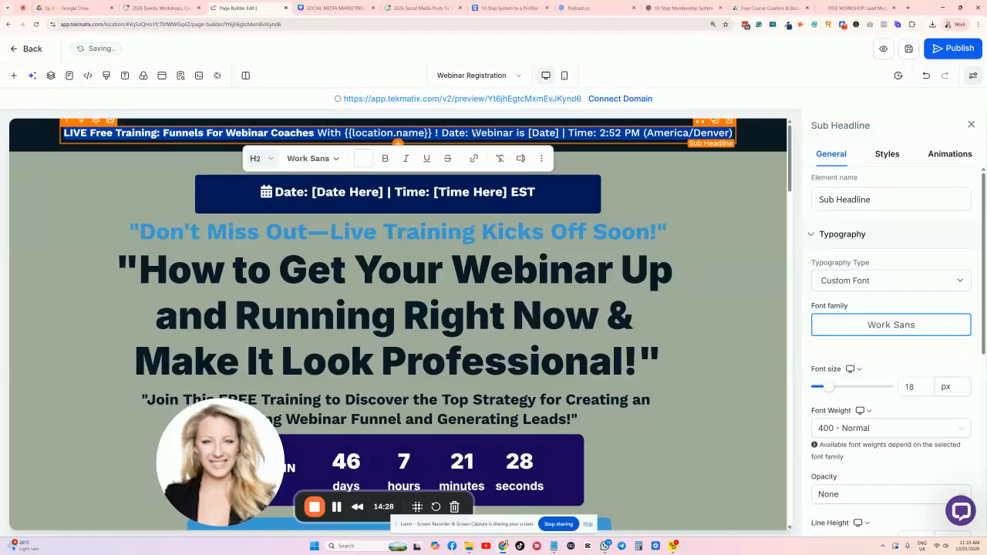
pyautogui.write('Get your free e-guide to create your membership today!')
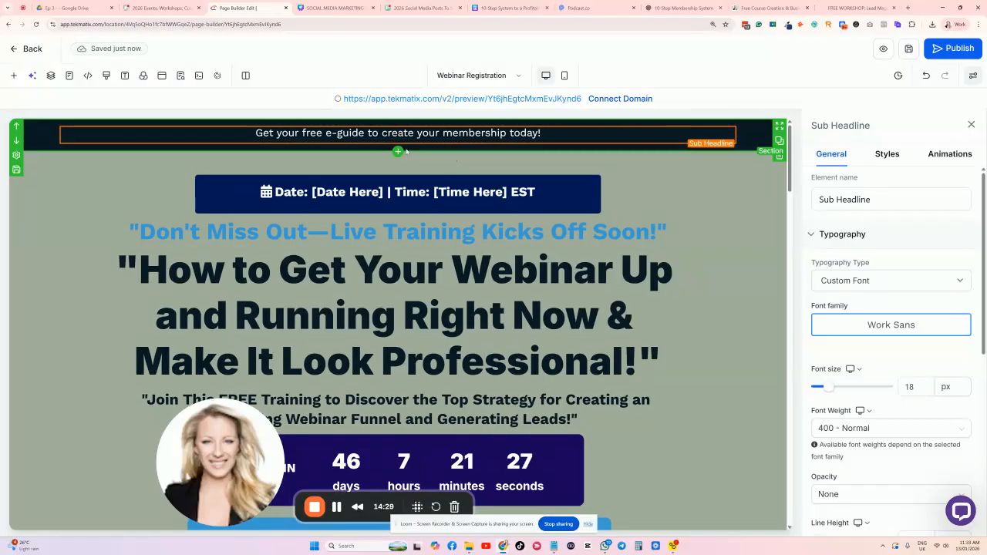
# Add a new one-column row above the hero containing a headline element.
pyautogui.click(398, 151)
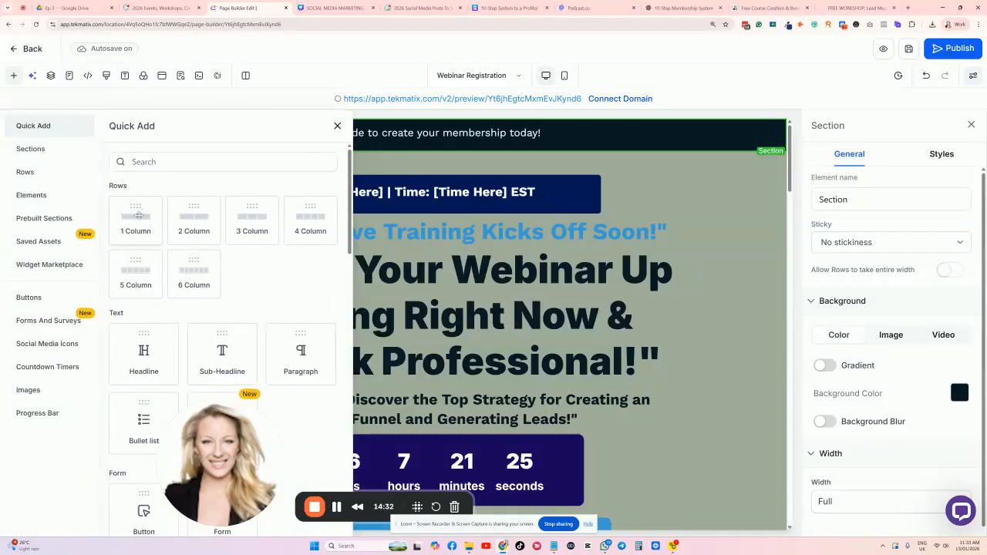
pyautogui.click(136, 217)
pyautogui.click(398, 203)
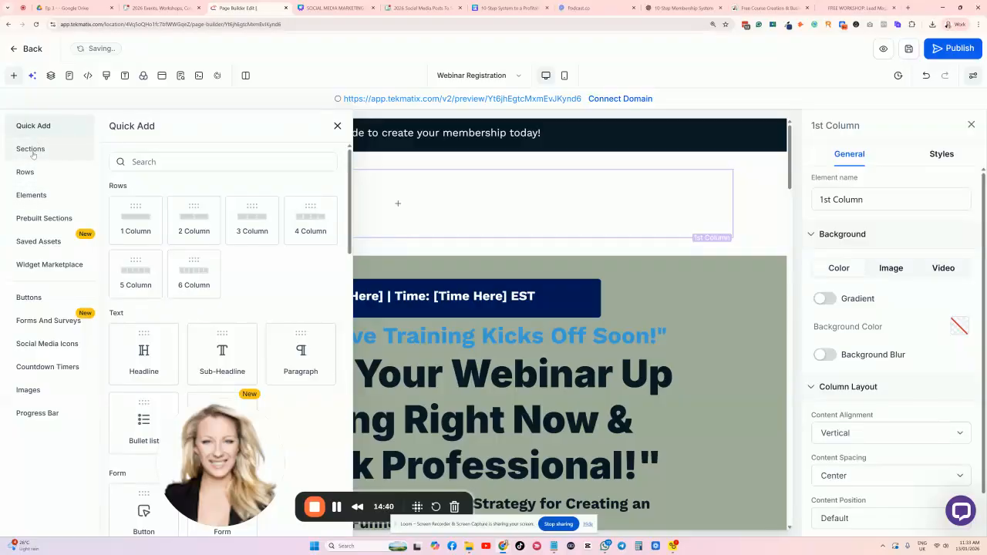
pyautogui.click(118, 228)
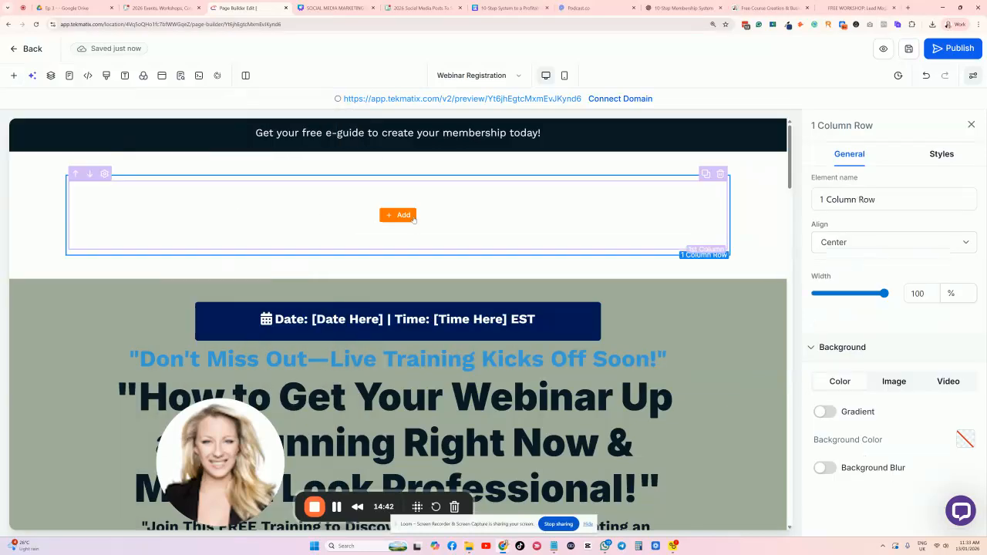
pyautogui.click(390, 216)
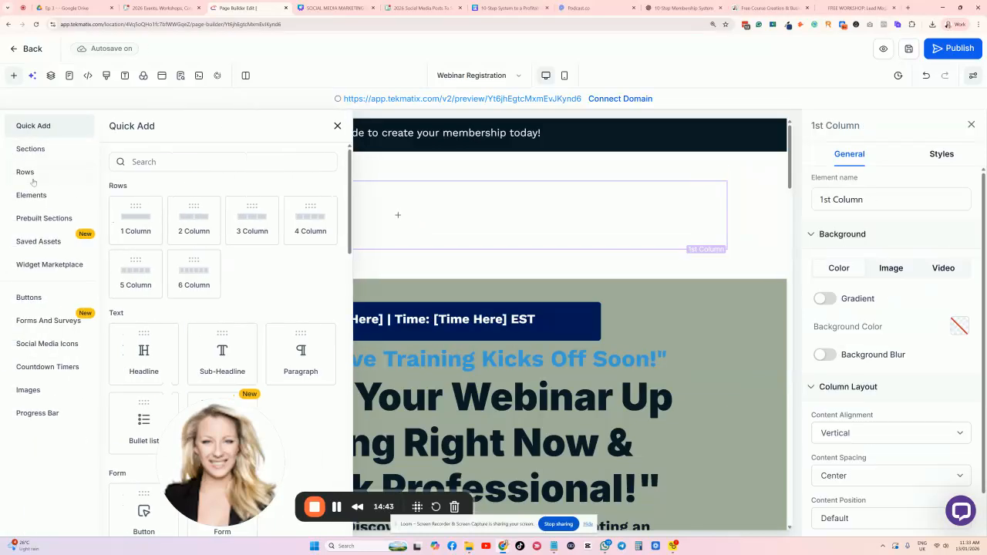
pyautogui.click(143, 351)
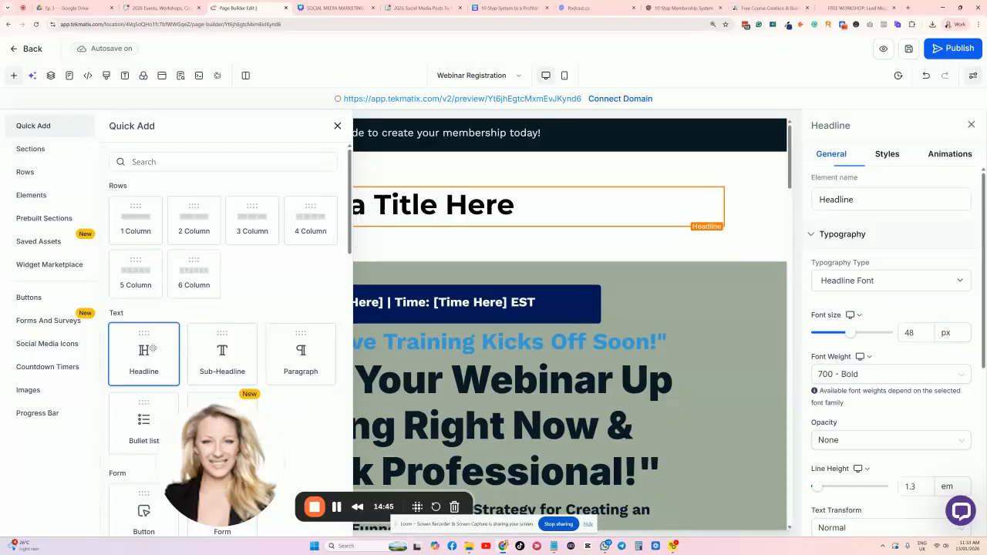
# Paste the membership guide title into the headline and retype its start as 'FREE eGuide:'.
pyautogui.tripleClick(369, 205)
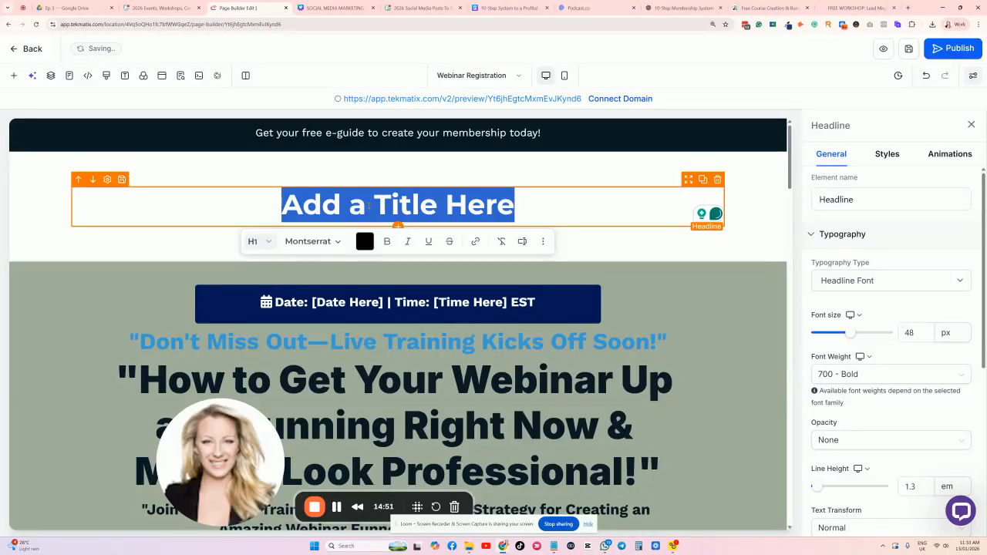
pyautogui.write('How to create membership in 10 simple steps')
pyautogui.press('capslock')
pyautogui.write('FREE')
pyautogui.press('capslock')
pyautogui.write('eGUide')
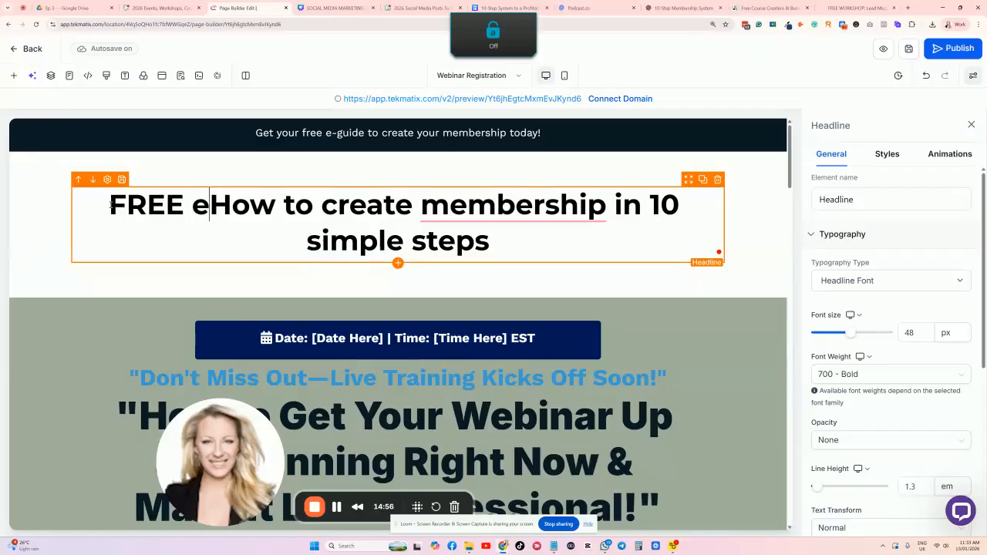
pyautogui.press('BackSpace')
pyautogui.press('BackSpace')
pyautogui.press('BackSpace')
pyautogui.press('BackSpace')
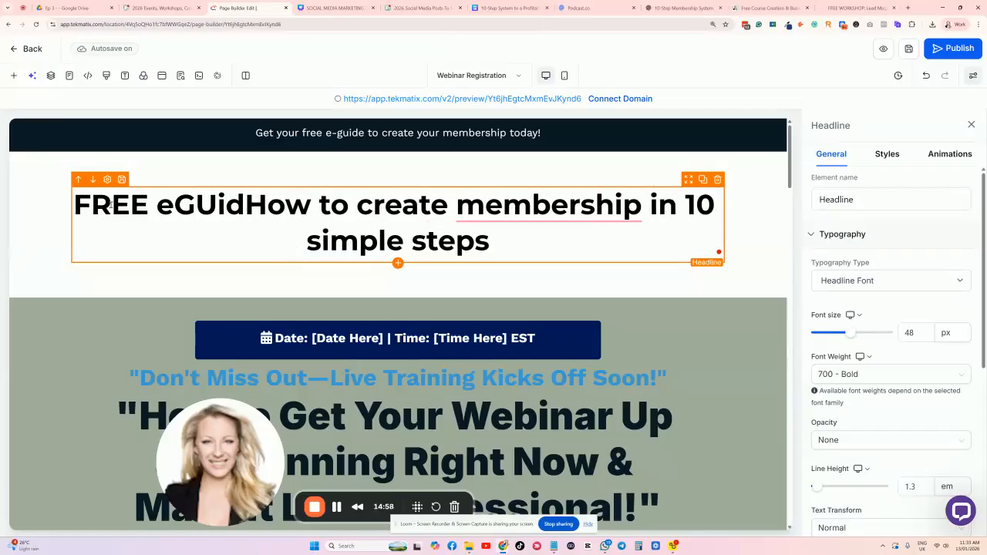
pyautogui.write('uide:')
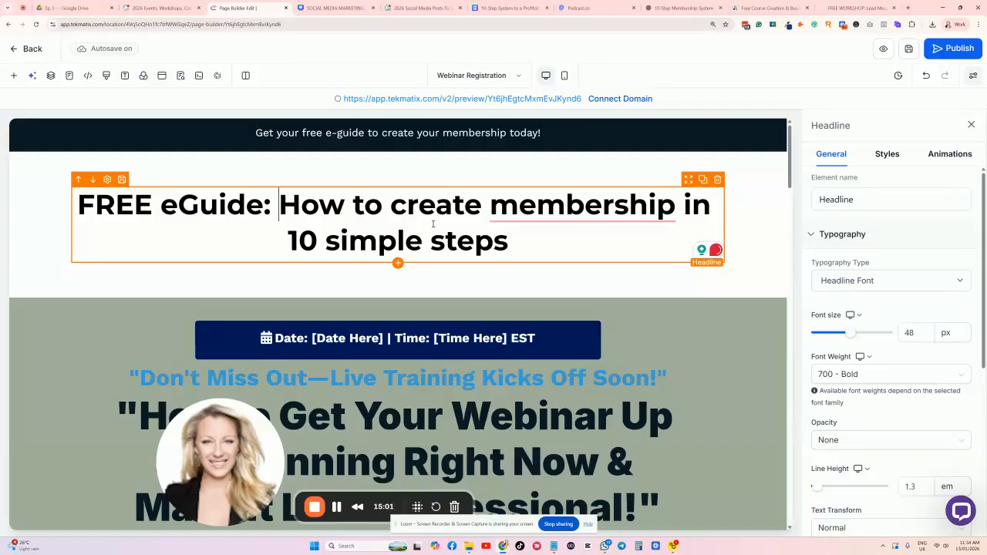
pyautogui.click(755, 188)
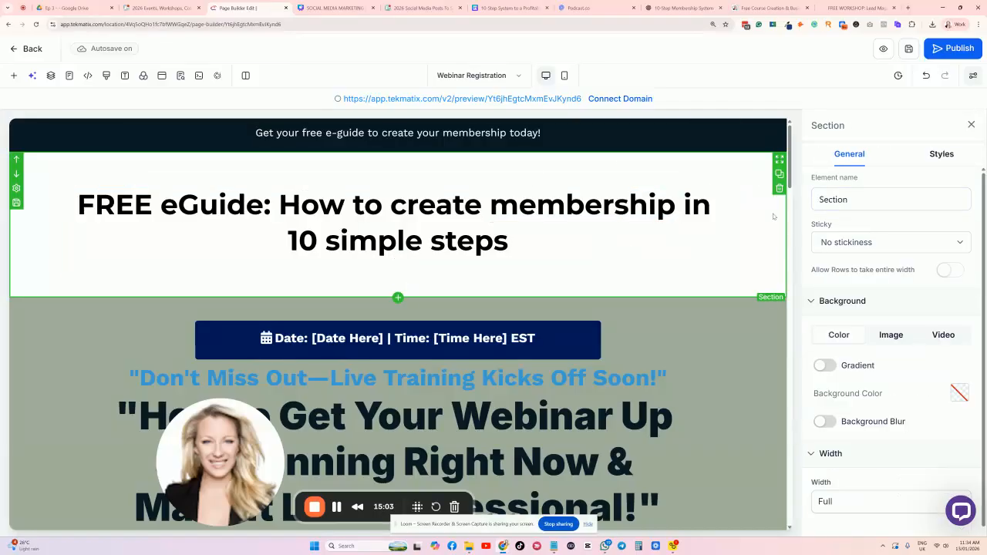
# Make the headline section background pink and the headline text white.
pyautogui.scroll(-1, 965, 276)
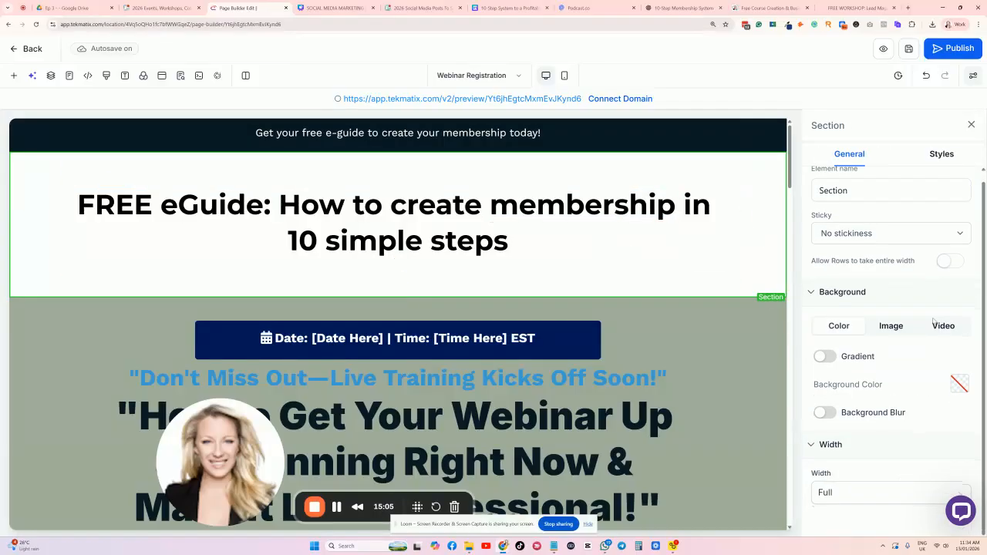
pyautogui.click(959, 384)
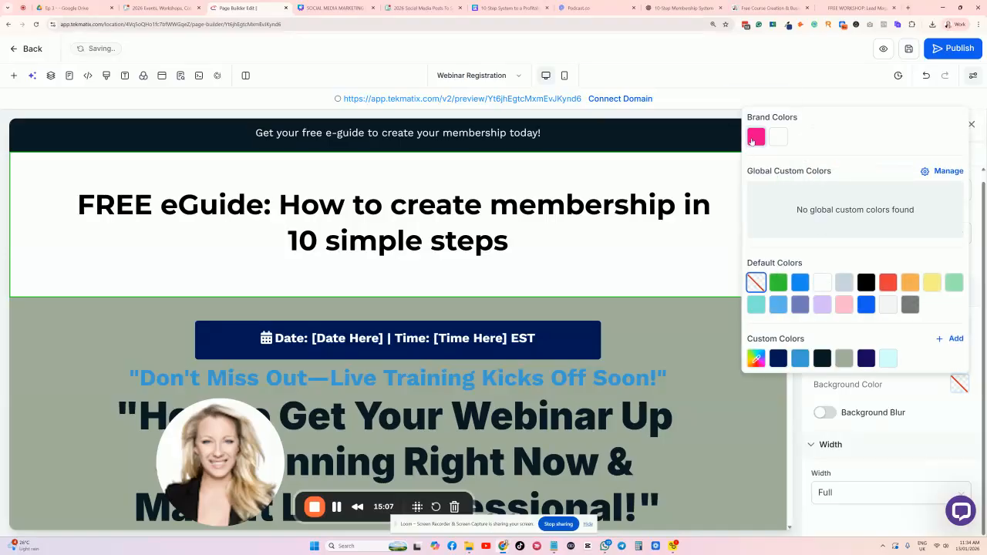
pyautogui.click(753, 139)
pyautogui.tripleClick(530, 233)
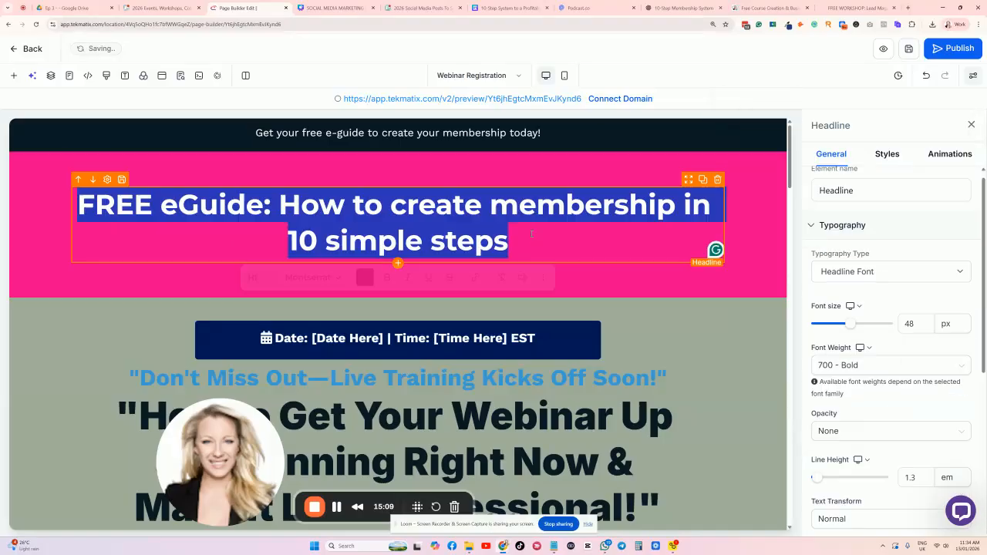
pyautogui.click(365, 277)
pyautogui.click(393, 318)
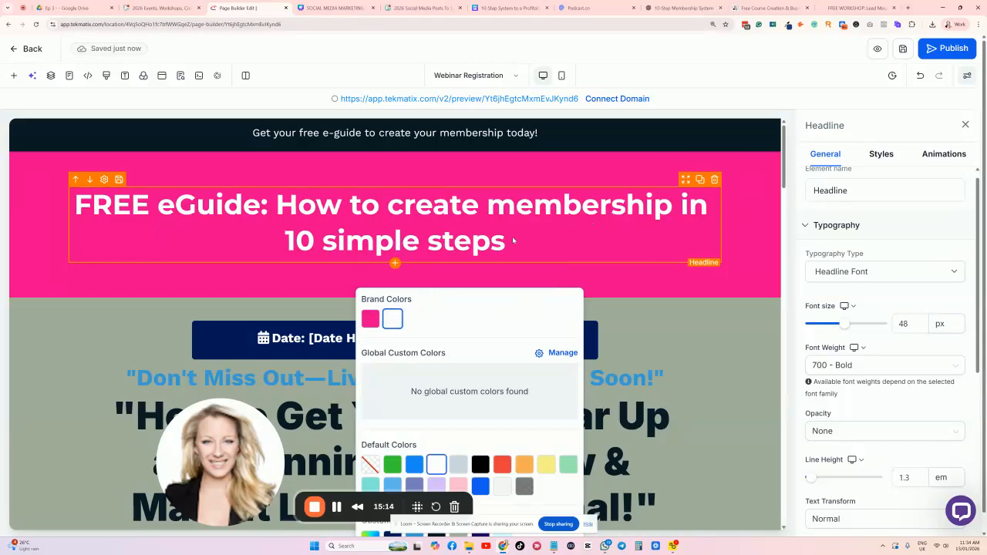
pyautogui.click(512, 241)
# Browse the headline font list and dismiss it, keeping Montserrat.
pyautogui.tripleClick(512, 241)
pyautogui.click(341, 276)
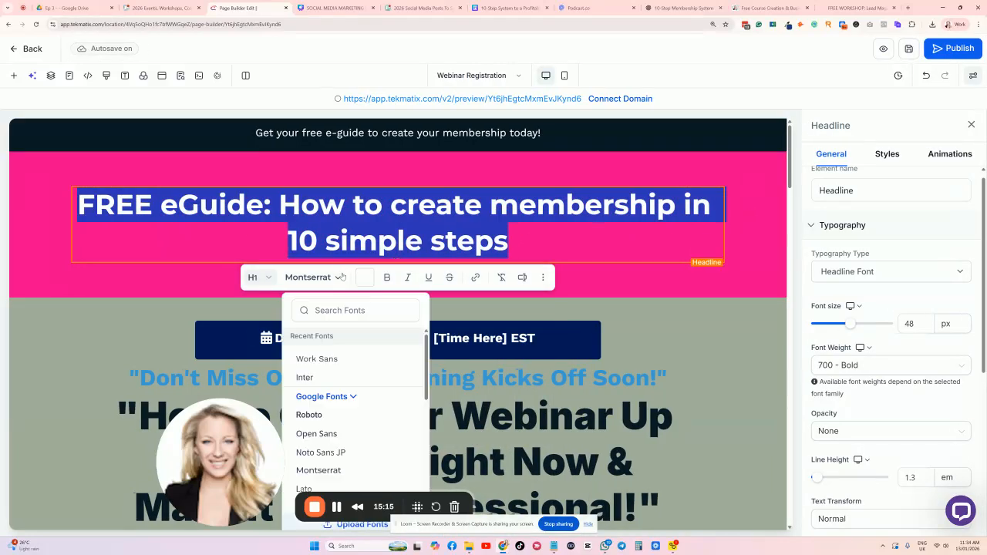
pyautogui.scroll(-1, 323, 390)
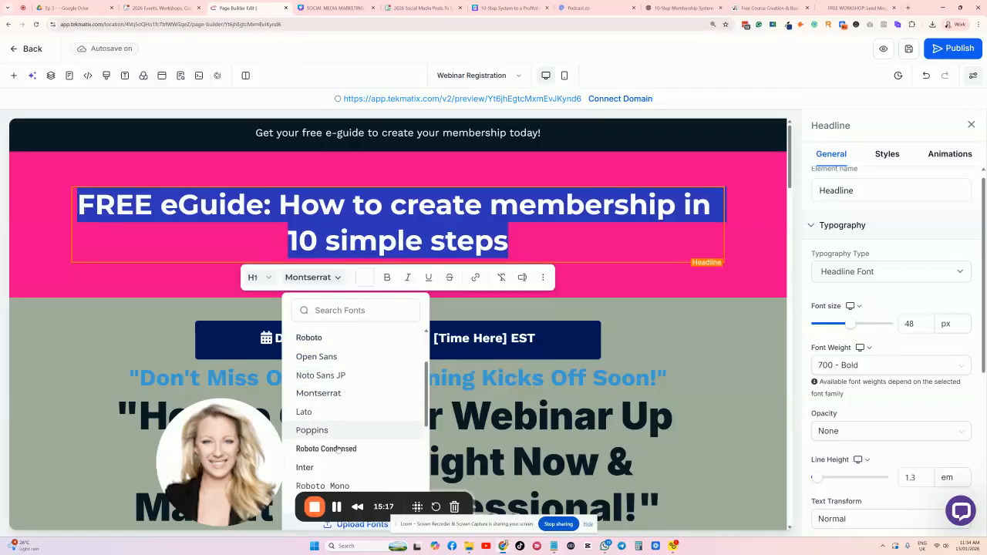
pyautogui.moveTo(291, 509); pyautogui.dragTo(158, 491)
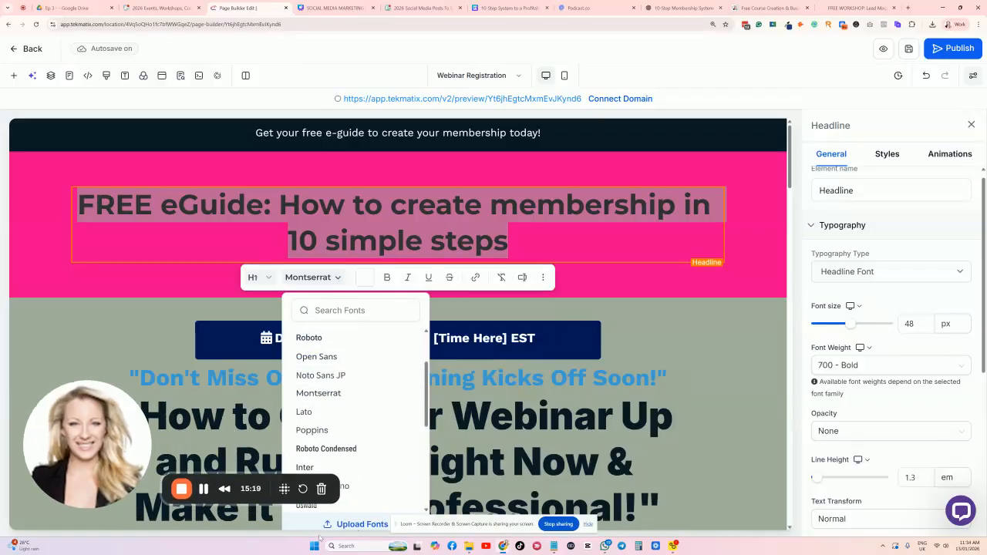
pyautogui.click(720, 304)
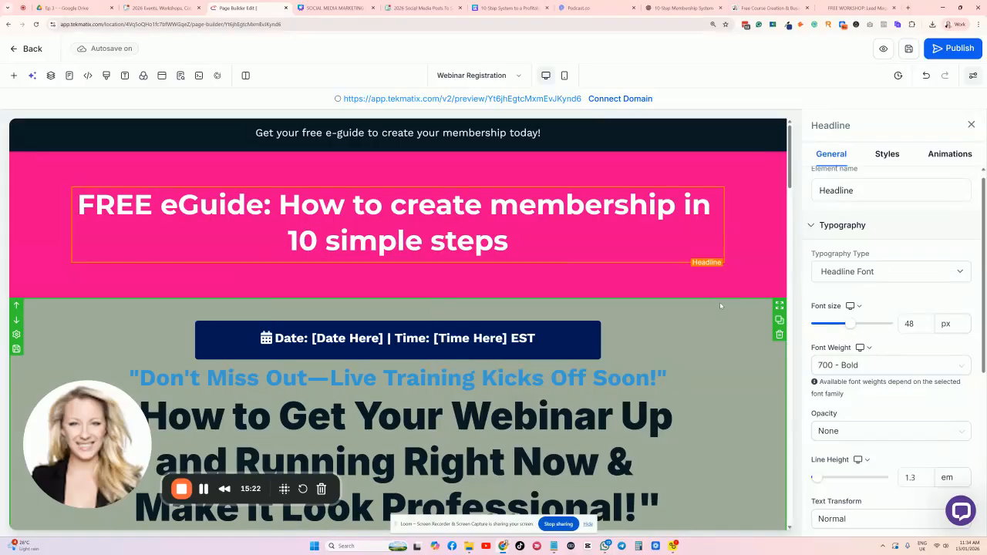
pyautogui.scroll(-2, 406, 231)
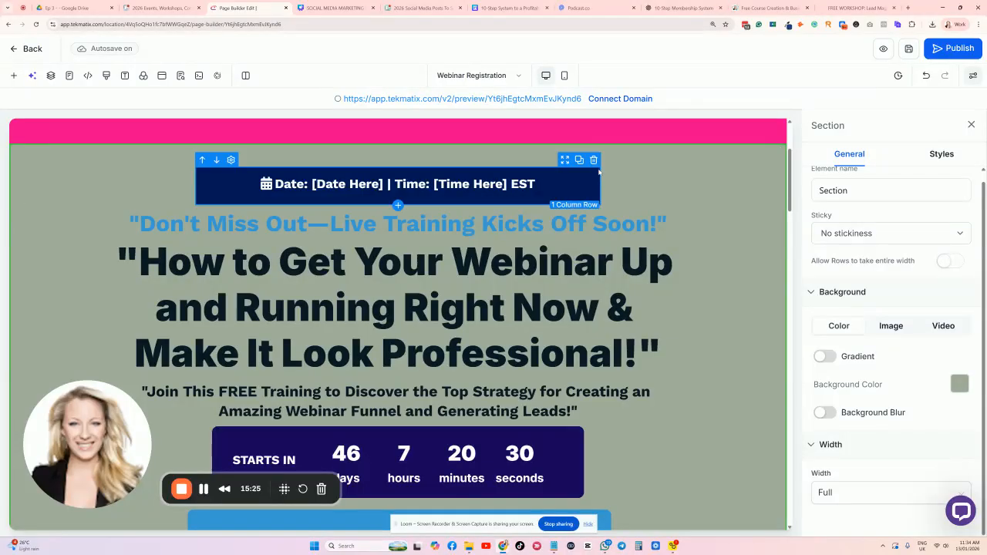
# Delete the date/time bar and 'Don't Miss Out' sub-headline, and paste in the 10-Step System headline.
pyautogui.click(593, 163)
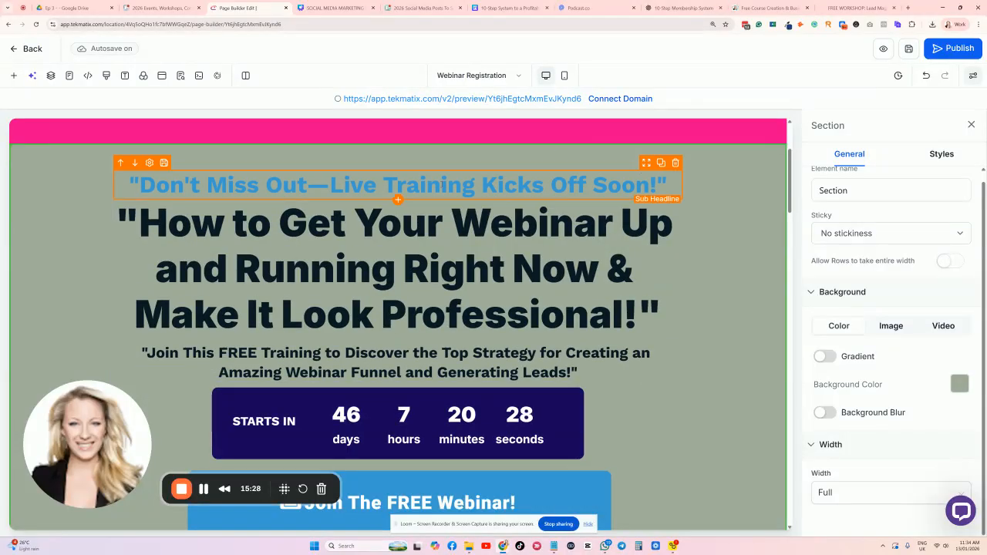
pyautogui.click(676, 193)
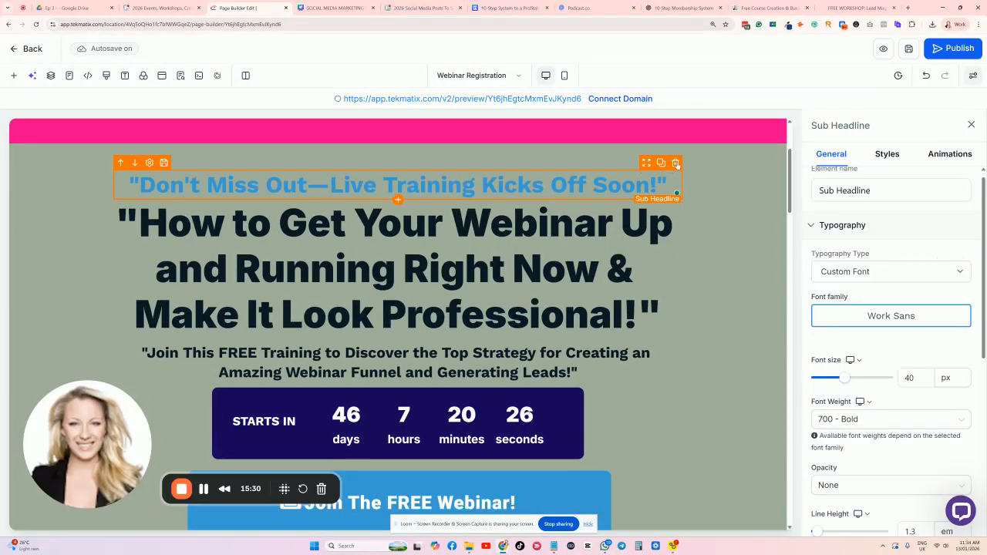
pyautogui.click(675, 162)
pyautogui.doubleClick(487, 231)
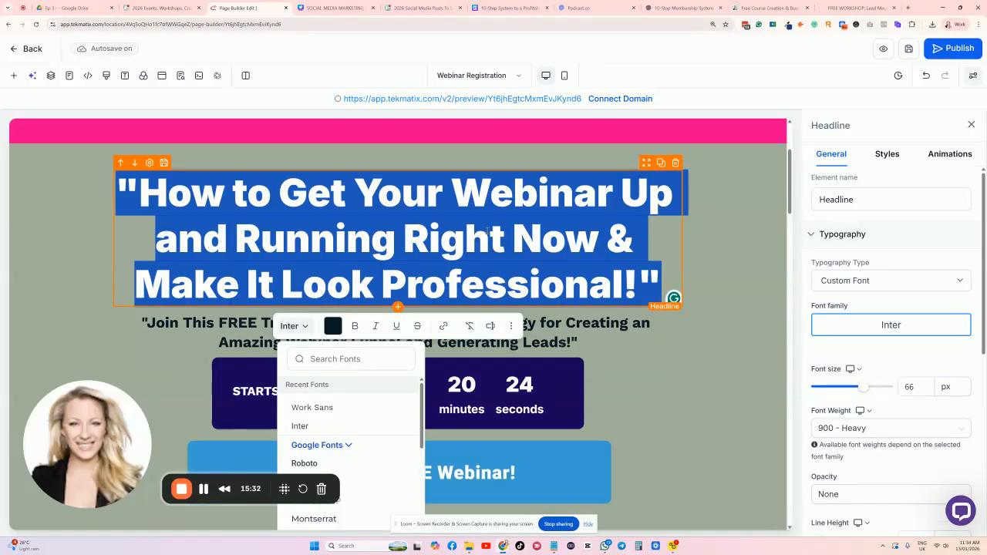
pyautogui.write('The 10-Step System To Create And Publish Your Own Profitable Membership')
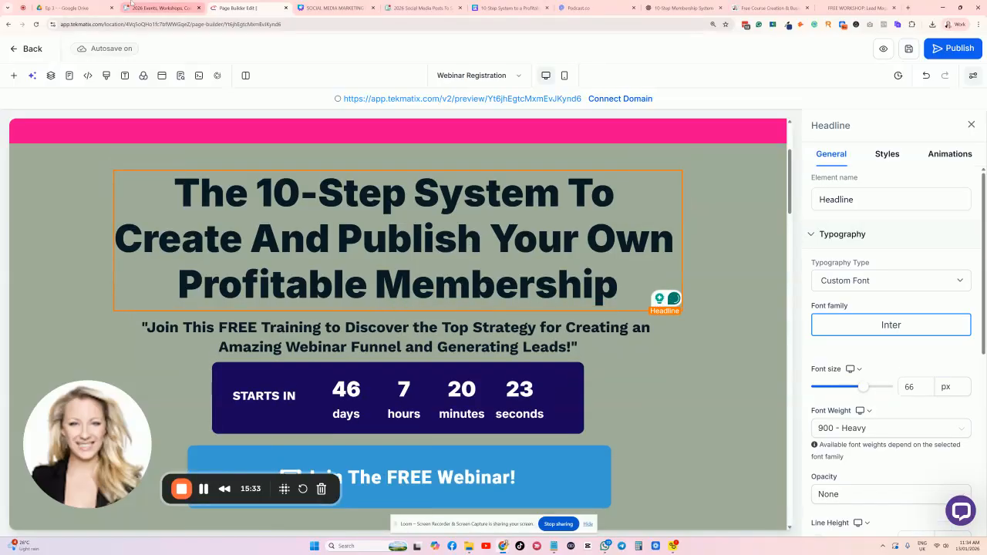
# Copy ChatGPT's two e-guide intro paragraphs into the hero sub-headline.
pyautogui.click(651, 10)
pyautogui.moveTo(347, 199); pyautogui.dragTo(815, 260)
pyautogui.hotkey('ctrl', 'c')
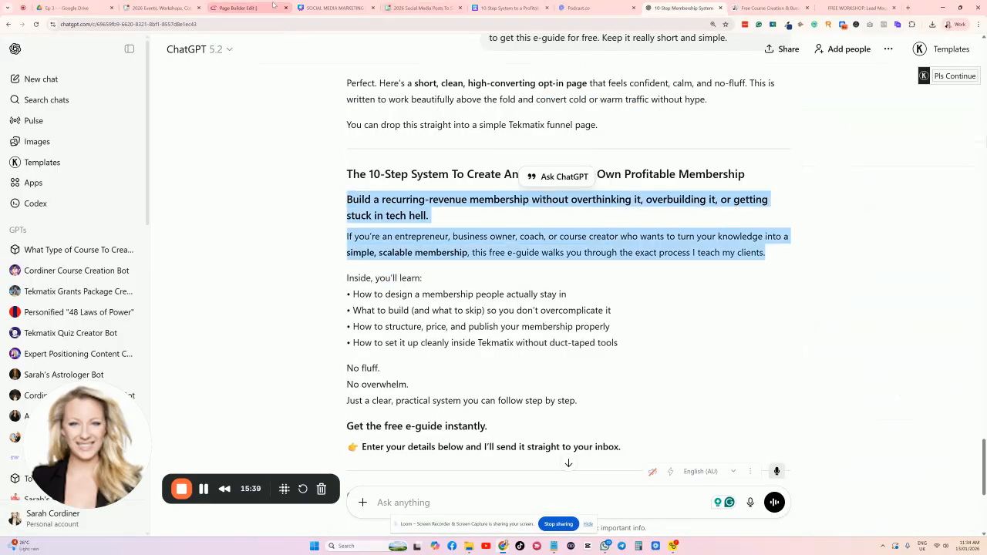
pyautogui.click(240, 7)
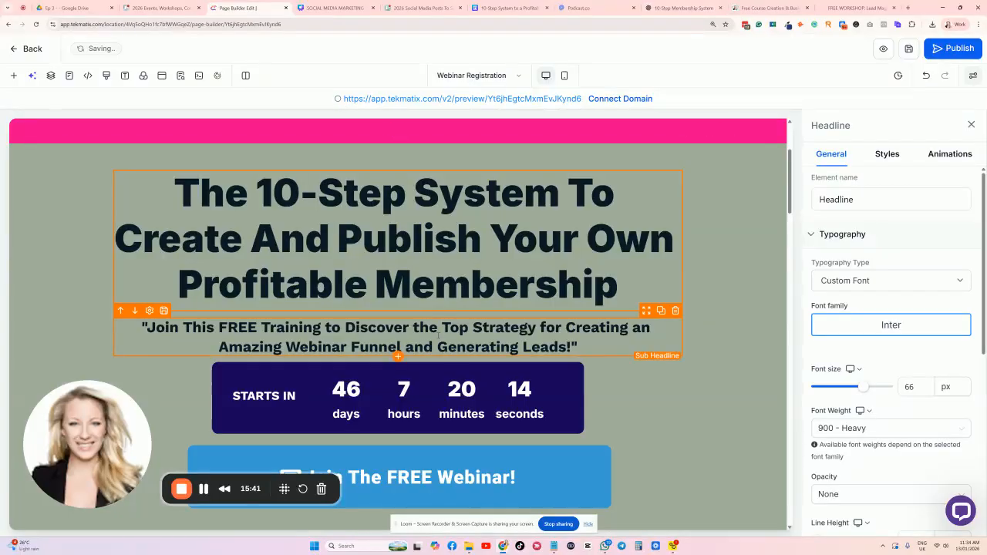
pyautogui.click(445, 324)
pyautogui.tripleClick(440, 331)
pyautogui.hotkey('ctrl', 'v')
# Set the top section background to grey #cbd5e0 and delete the countdown timer row.
pyautogui.scroll(-2, 438, 333)
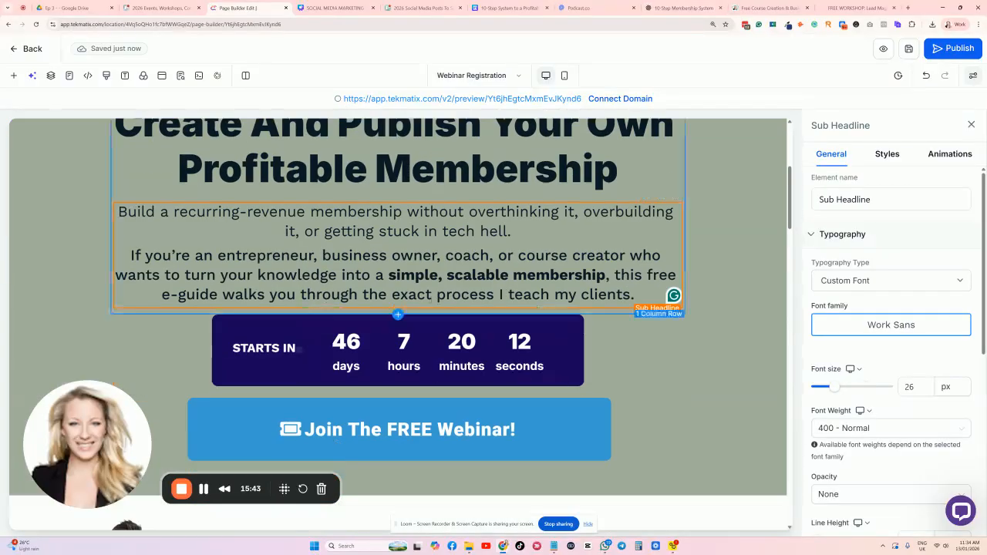
pyautogui.click(733, 246)
pyautogui.click(959, 392)
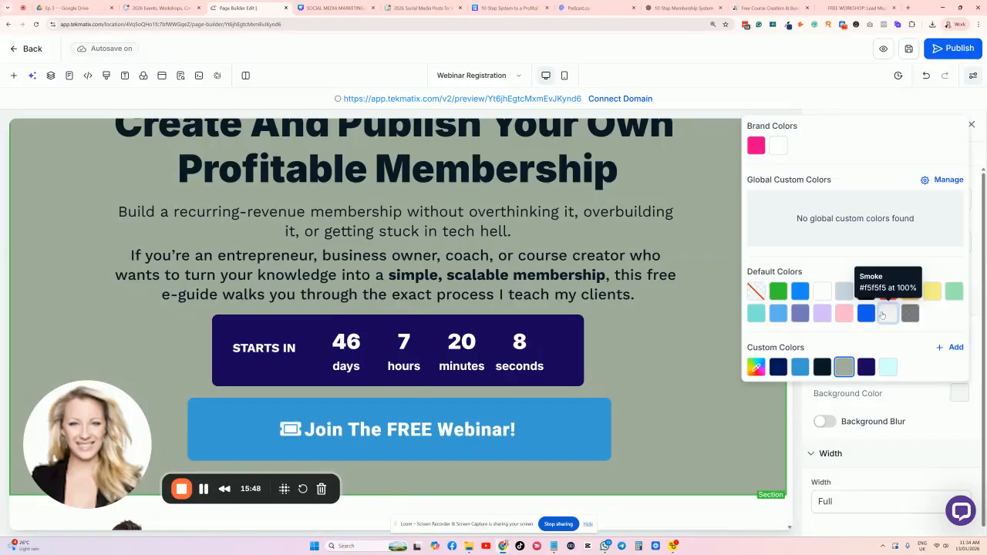
pyautogui.click(888, 312)
pyautogui.click(843, 291)
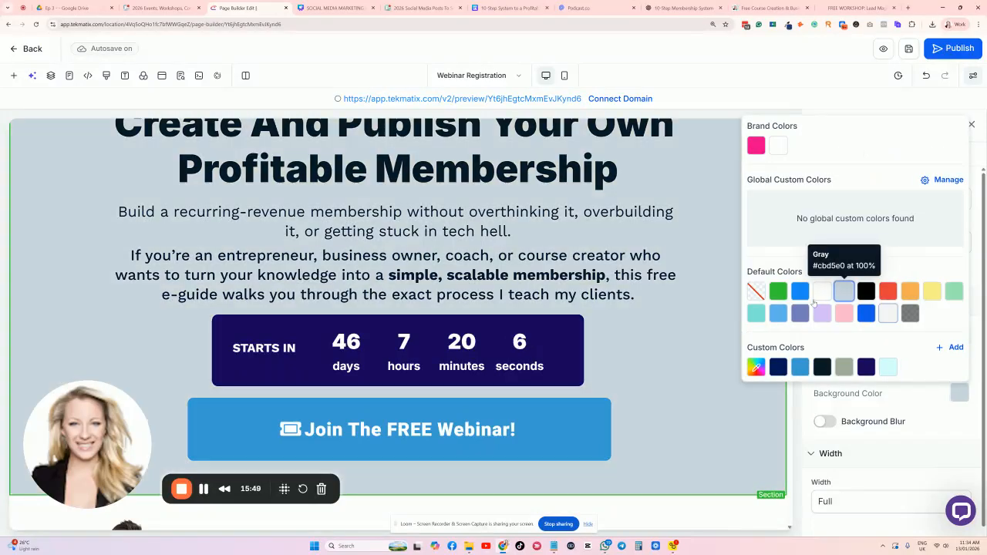
pyautogui.click(576, 308)
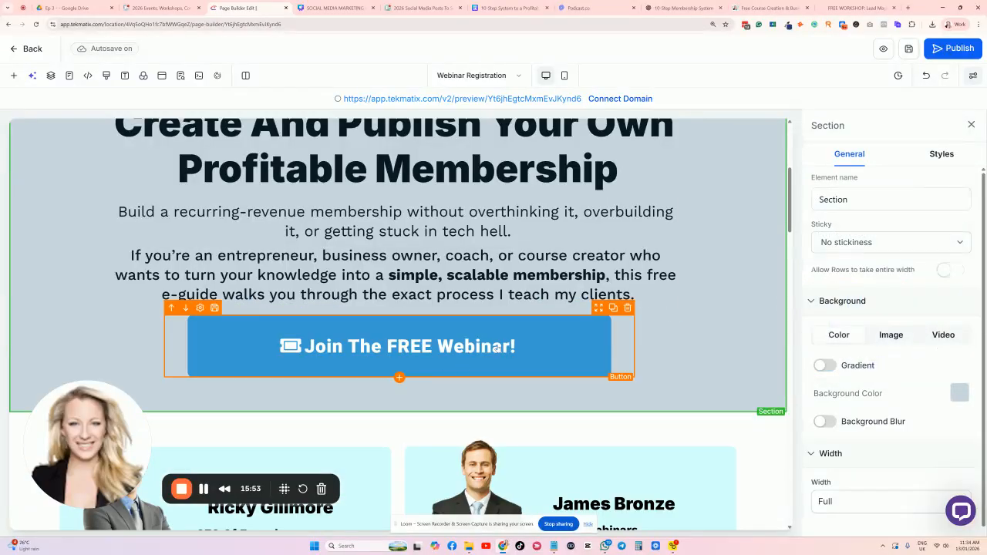
# Change the button text to 'Get your free Memberships e-Guide emailed to you now.' and make it pink.
pyautogui.click(541, 336)
pyautogui.moveTo(936, 281); pyautogui.dragTo(799, 287)
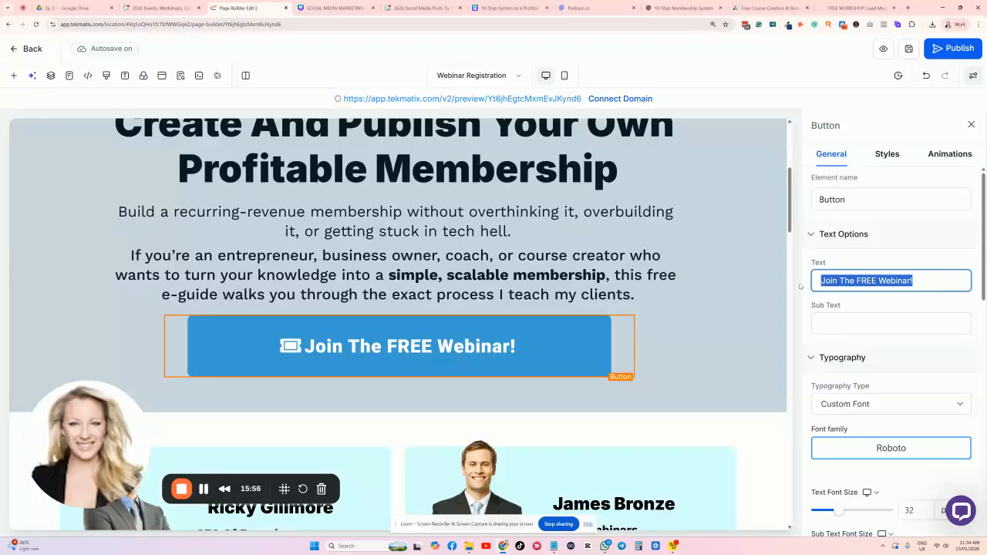
pyautogui.press('BackSpace')
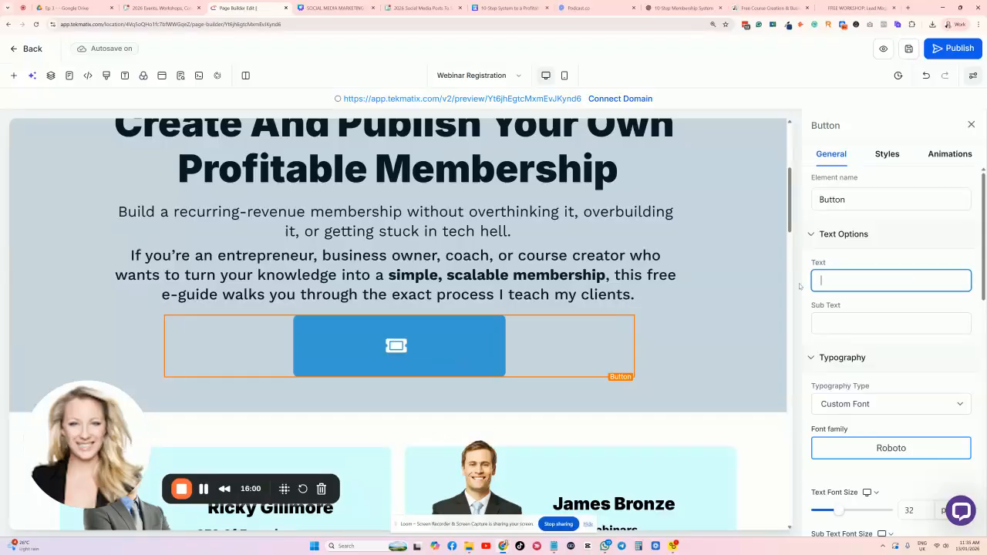
pyautogui.write('Get your free Memberships e-Guide emailed to you now.')
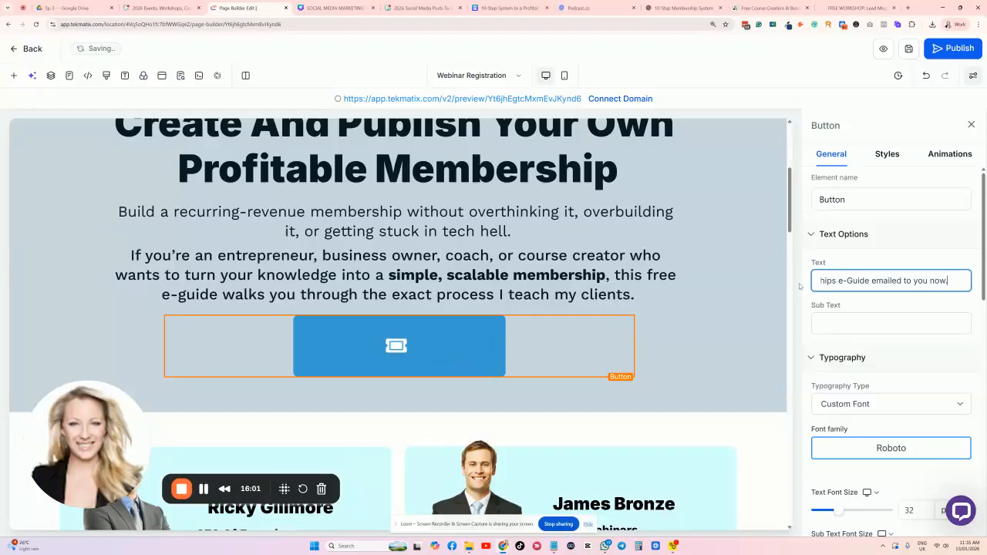
pyautogui.scroll(-3, 896, 327)
pyautogui.scroll(-5, 896, 327)
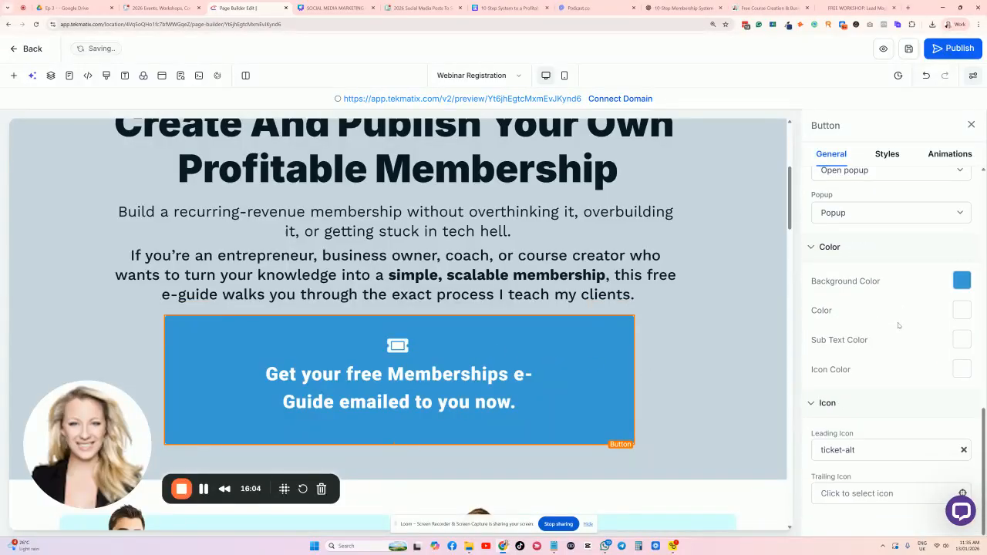
pyautogui.click(961, 280)
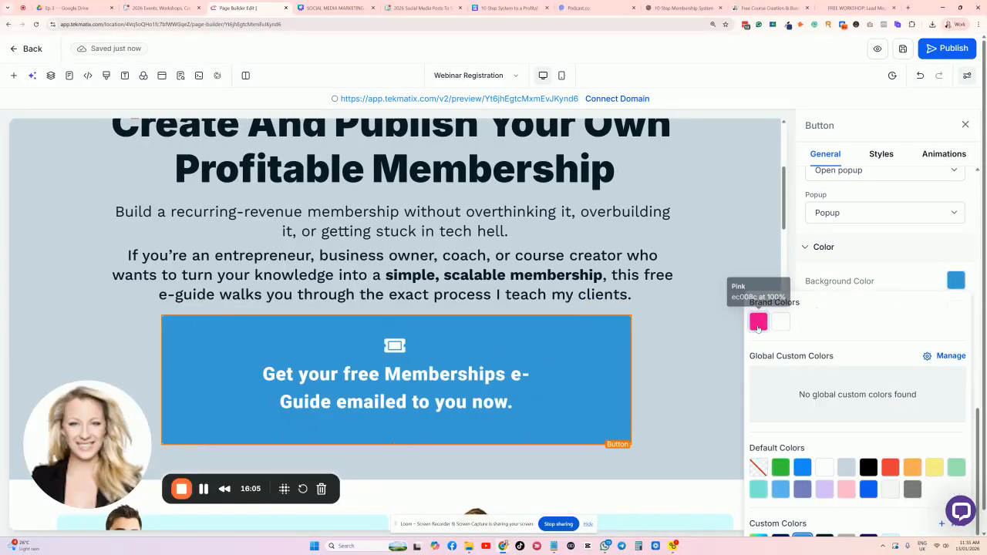
pyautogui.click(759, 322)
pyautogui.click(885, 275)
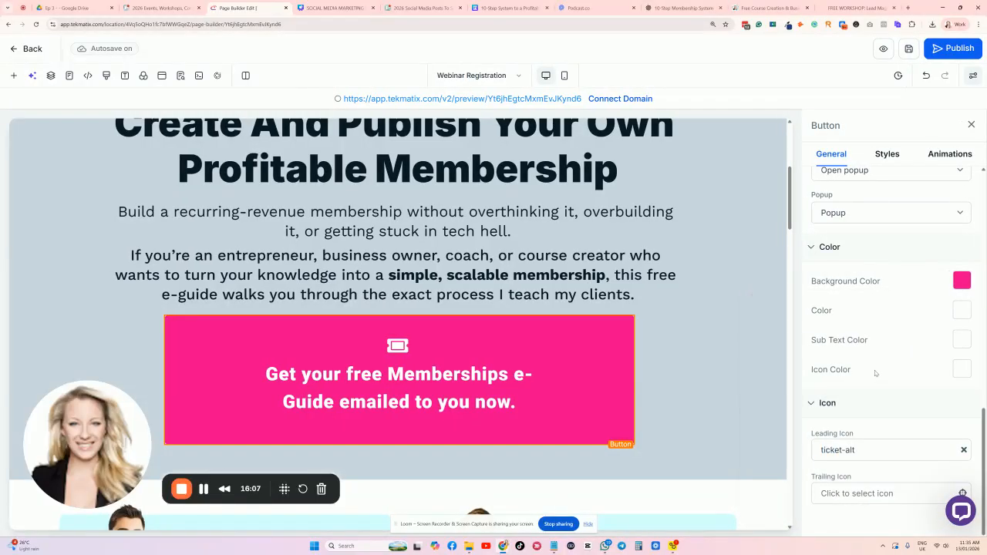
# Set the button's top, bottom, left and right padding all to 10 px.
pyautogui.click(886, 154)
pyautogui.scroll(-8, 864, 254)
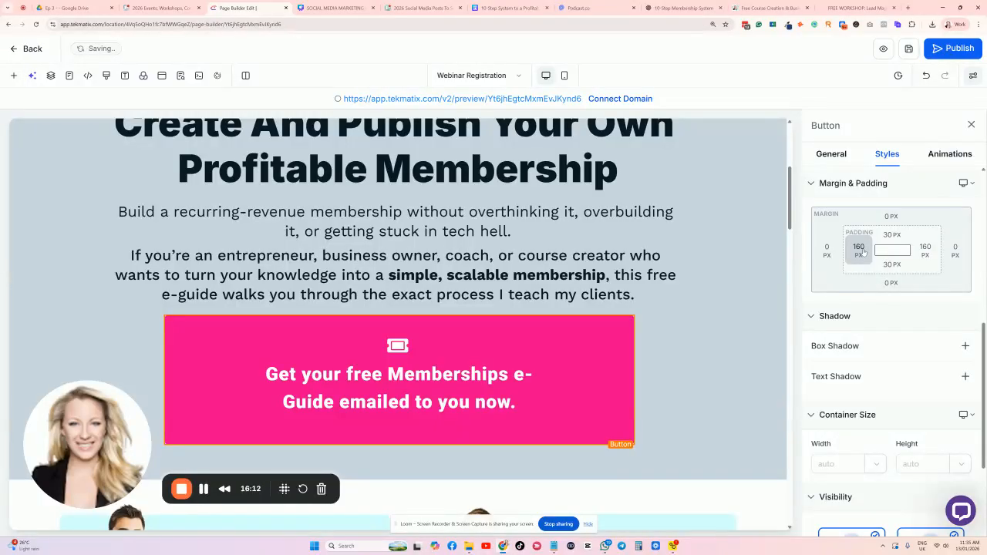
pyautogui.click(859, 249)
pyautogui.click(838, 309)
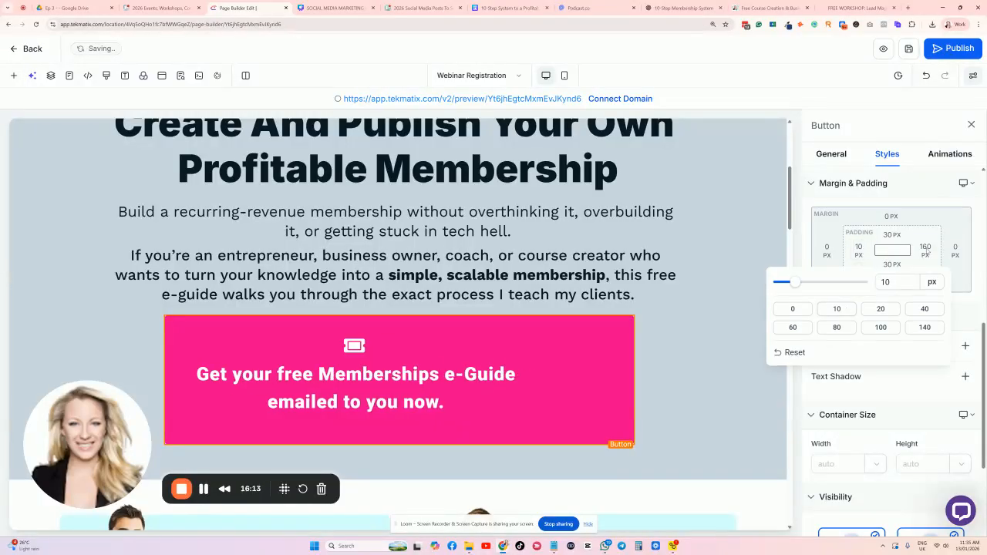
pyautogui.click(927, 250)
pyautogui.click(818, 310)
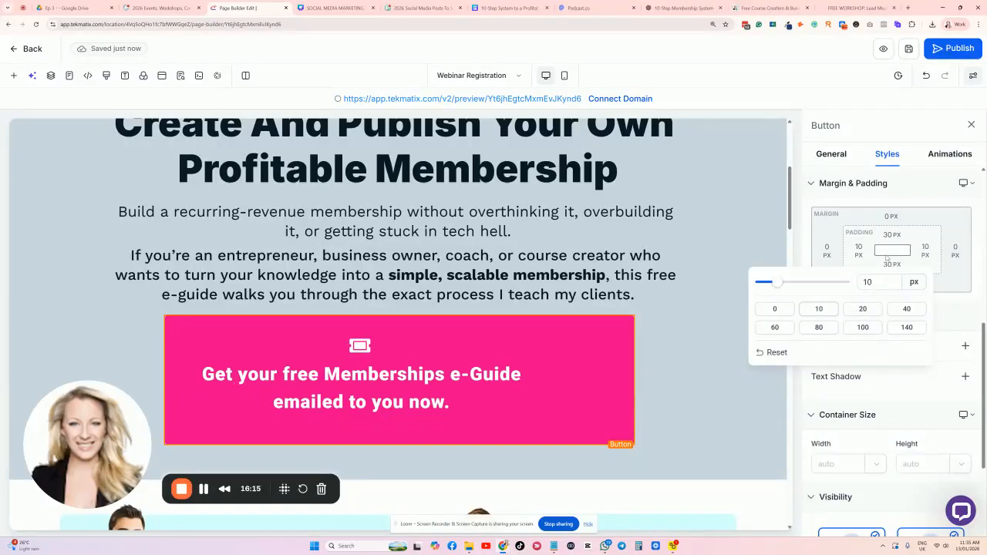
pyautogui.click(891, 234)
pyautogui.click(870, 288)
pyautogui.click(892, 265)
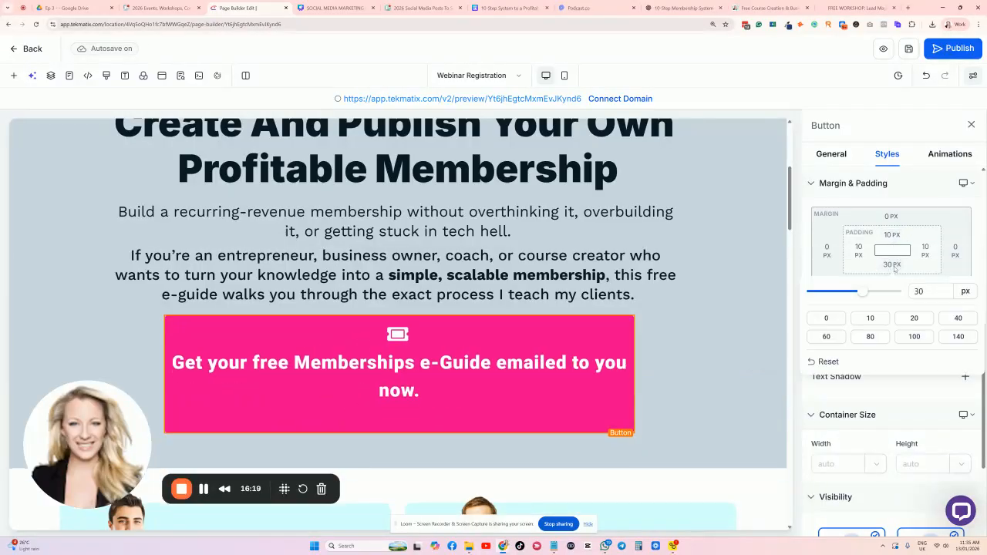
pyautogui.click(870, 317)
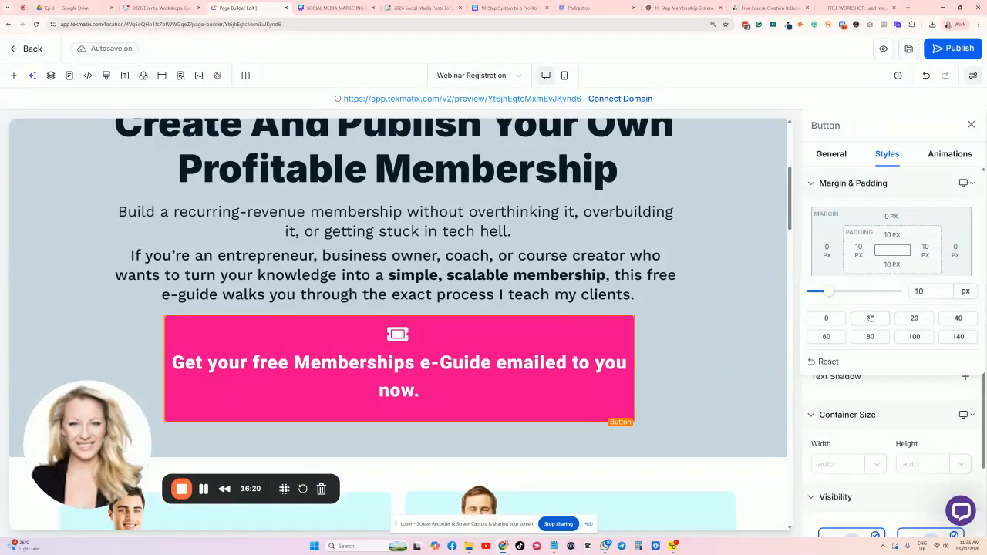
pyautogui.click(441, 347)
pyautogui.scroll(-3, 819, 327)
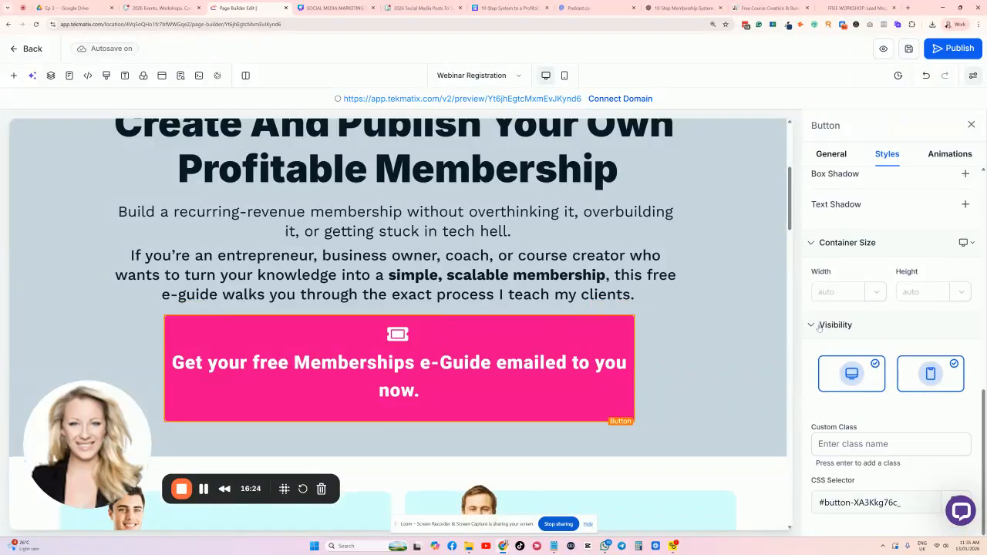
pyautogui.scroll(5, 862, 229)
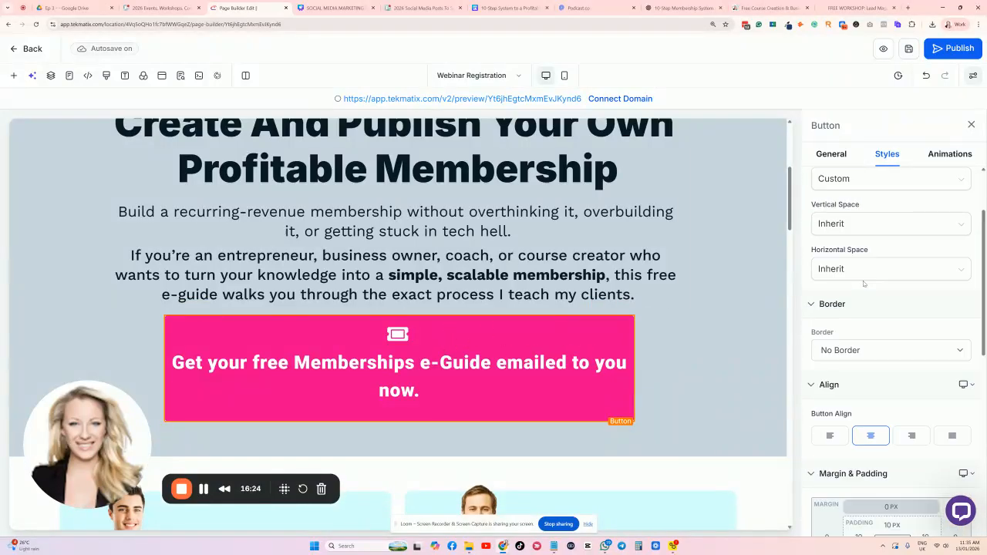
# Remove the ticket leading icon from the button.
pyautogui.click(831, 154)
pyautogui.scroll(-6, 859, 285)
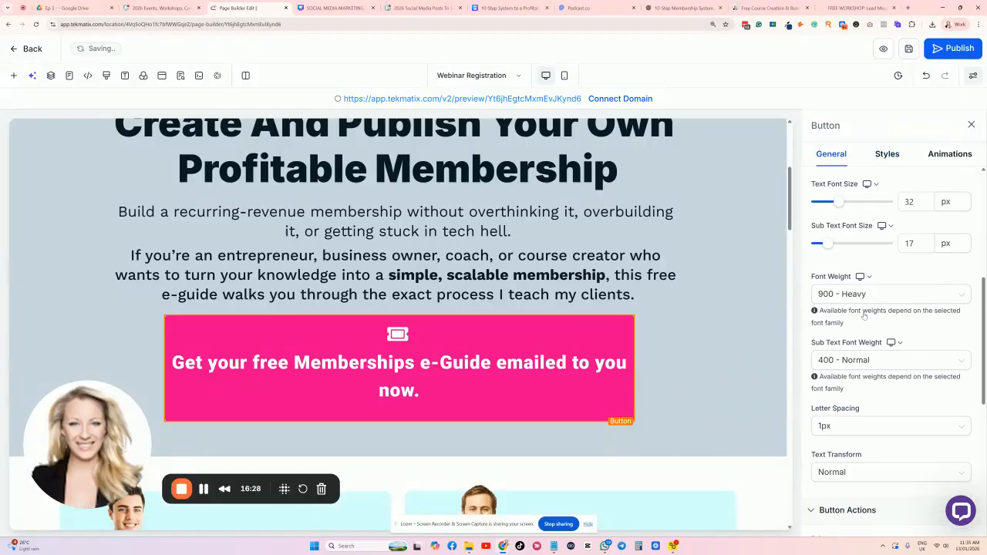
pyautogui.scroll(-4, 857, 284)
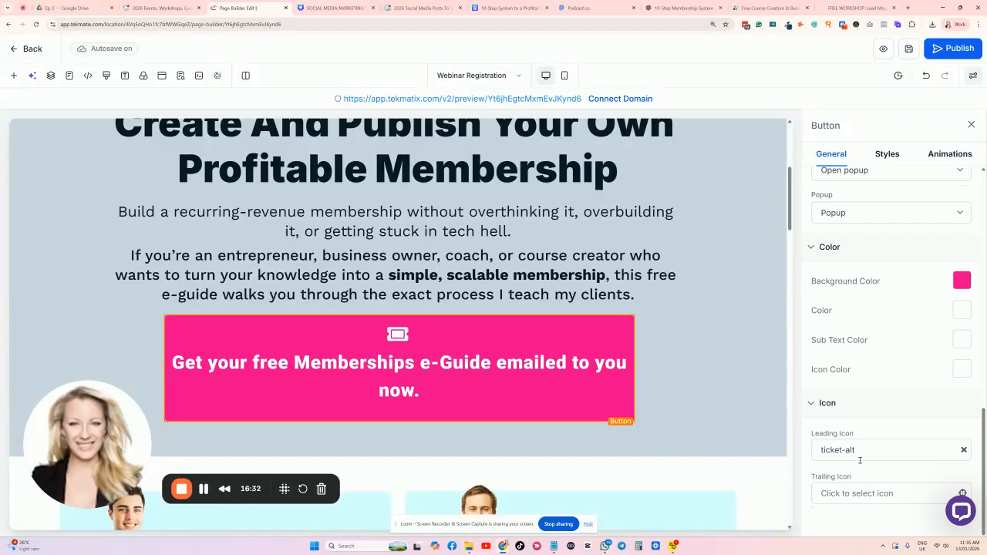
pyautogui.click(963, 450)
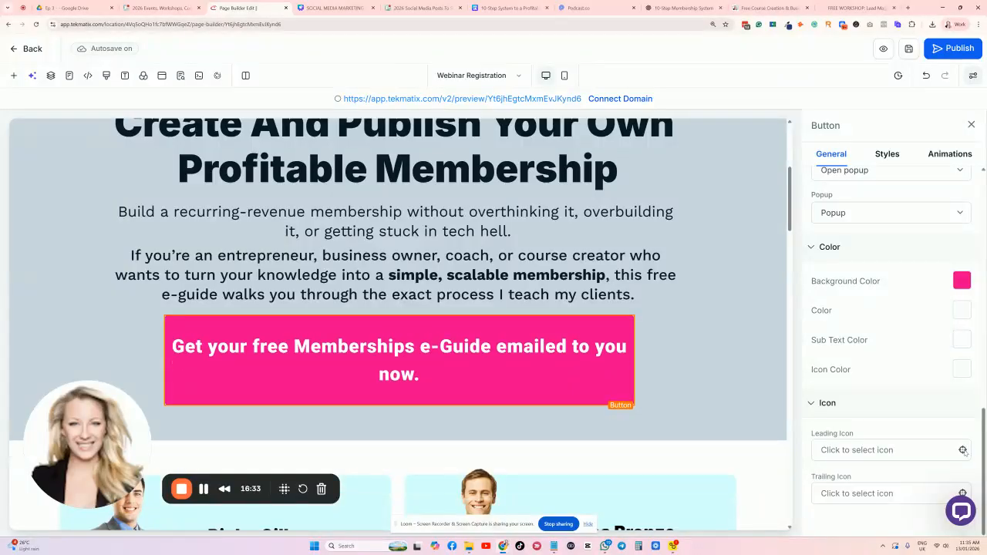
pyautogui.click(843, 407)
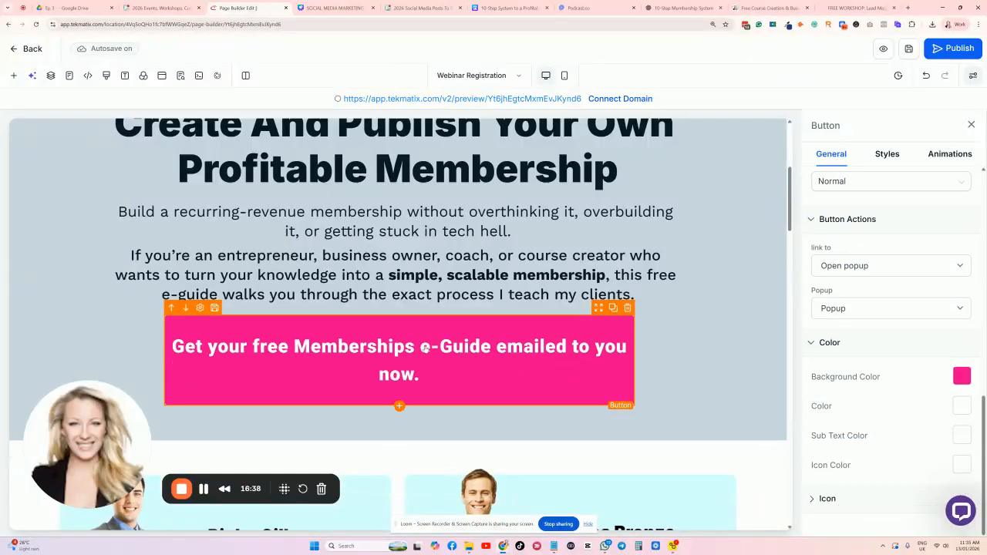
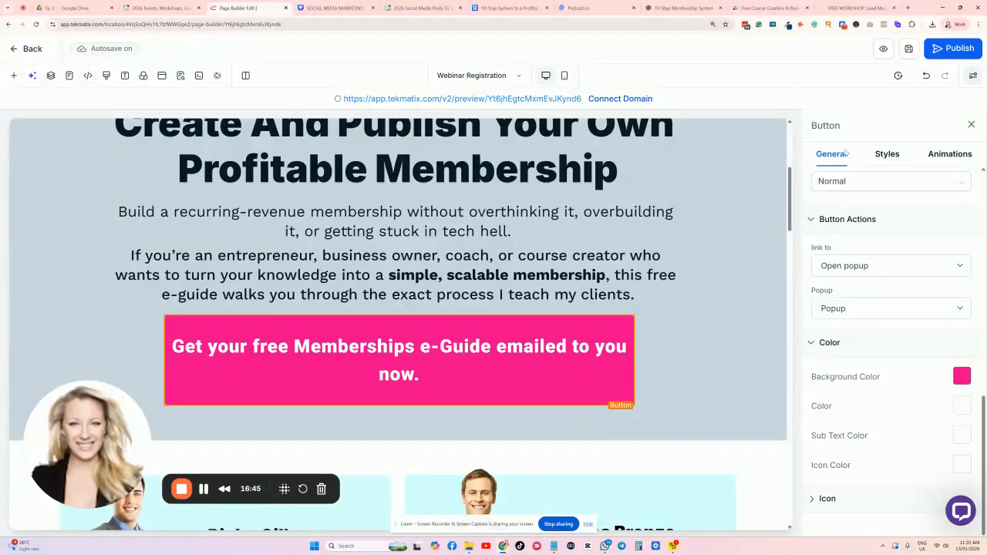
# Switch the e-Guide button's link from Open popup to Website URL, then save the page.
pyautogui.moveTo(819, 223)
pyautogui.mouseDown()
pyautogui.moveTo(877, 224)
pyautogui.moveTo(820, 223)
pyautogui.mouseUp()
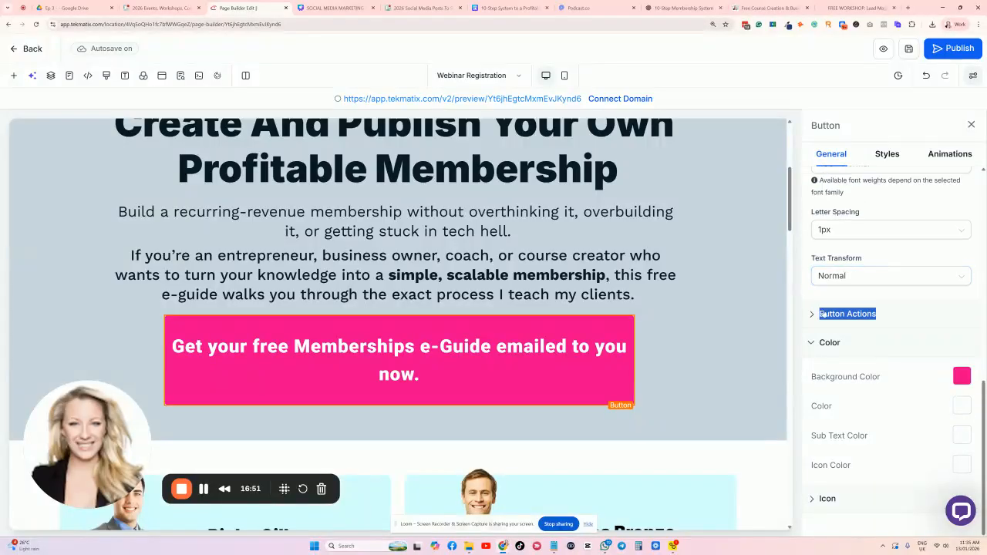
pyautogui.click(821, 313)
pyautogui.click(865, 270)
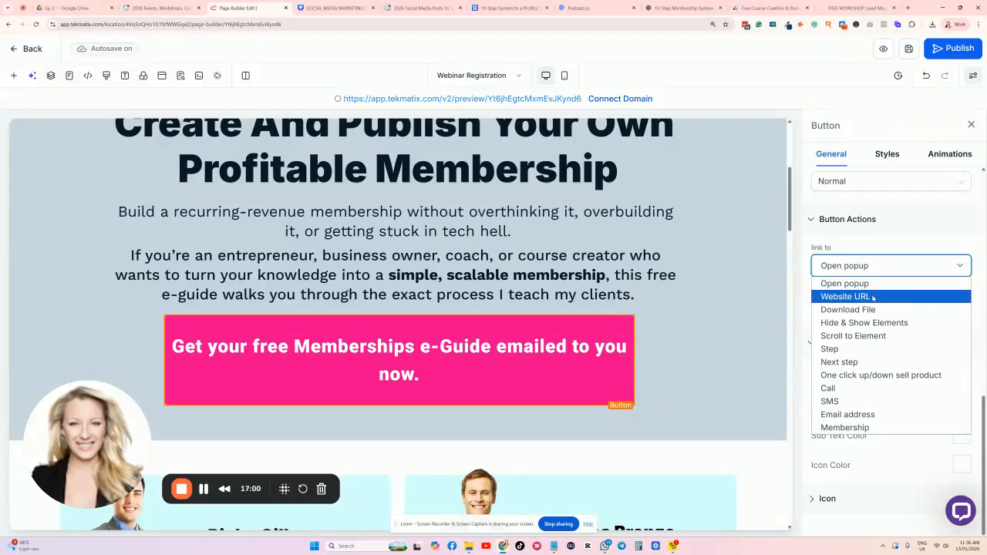
pyautogui.click(848, 283)
pyautogui.click(864, 309)
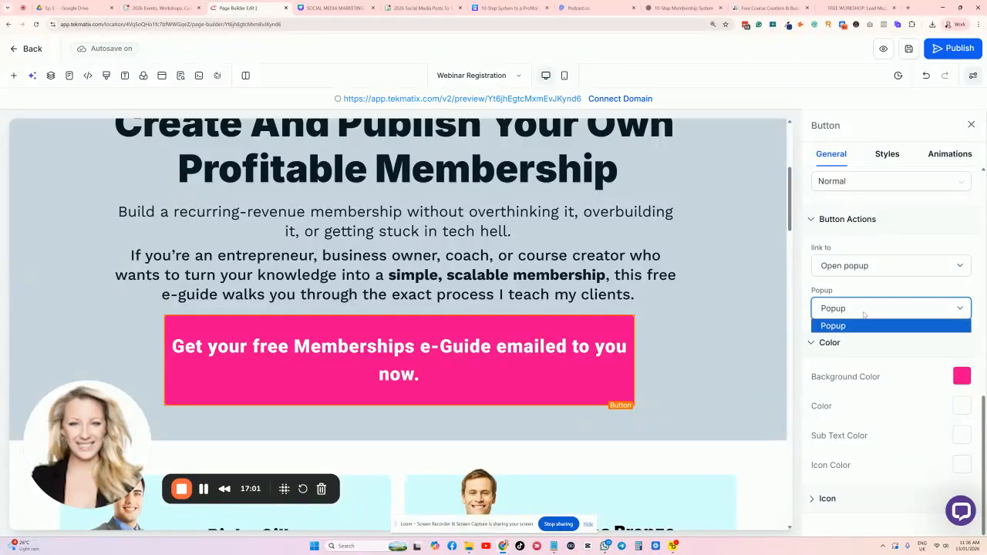
pyautogui.click(855, 266)
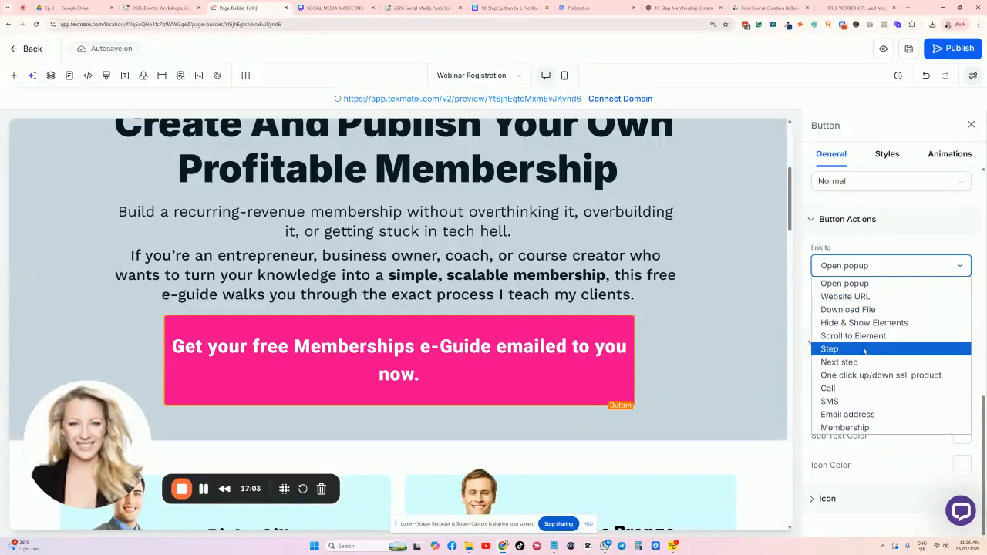
pyautogui.click(858, 298)
pyautogui.click(852, 313)
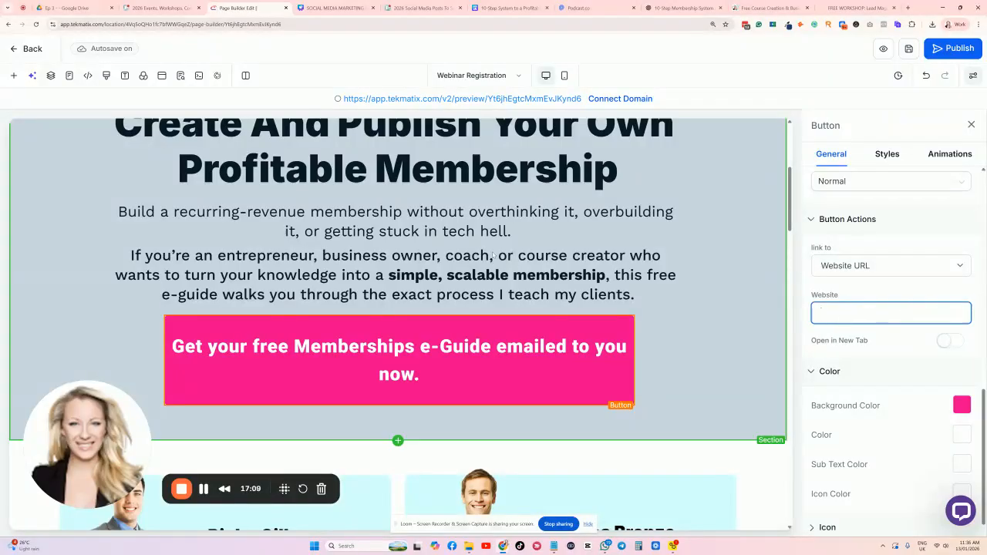
pyautogui.click(911, 52)
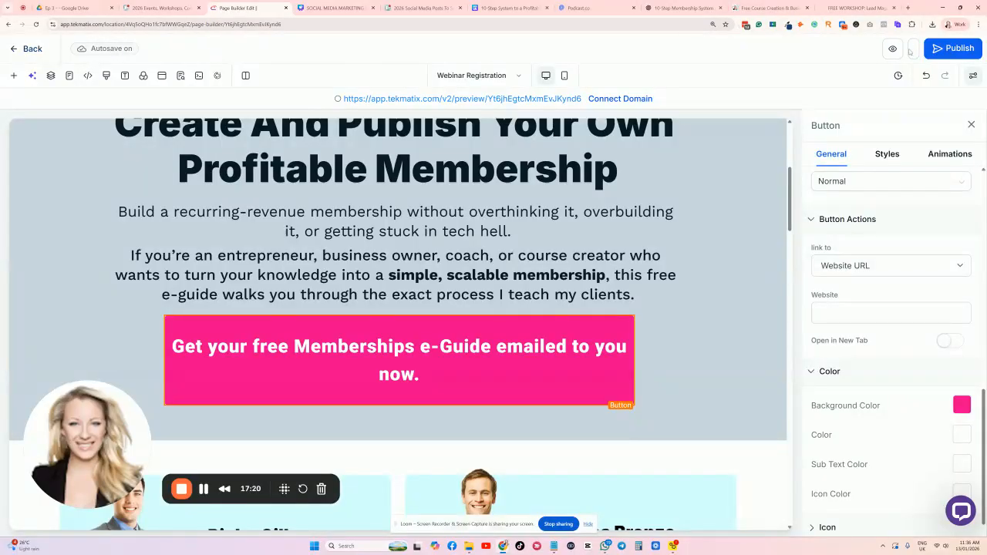
pyautogui.click(16, 52)
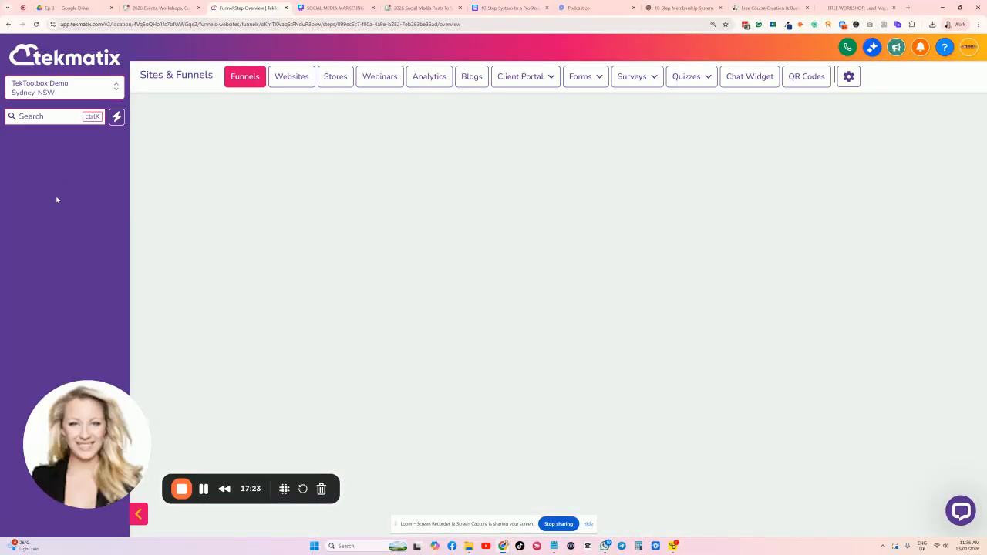
# Open the 'Lead Magnet - 10 steps to creaye a membership eguide' form from the Recent forms list.
pyautogui.moveTo(116, 432); pyautogui.dragTo(201, 432)
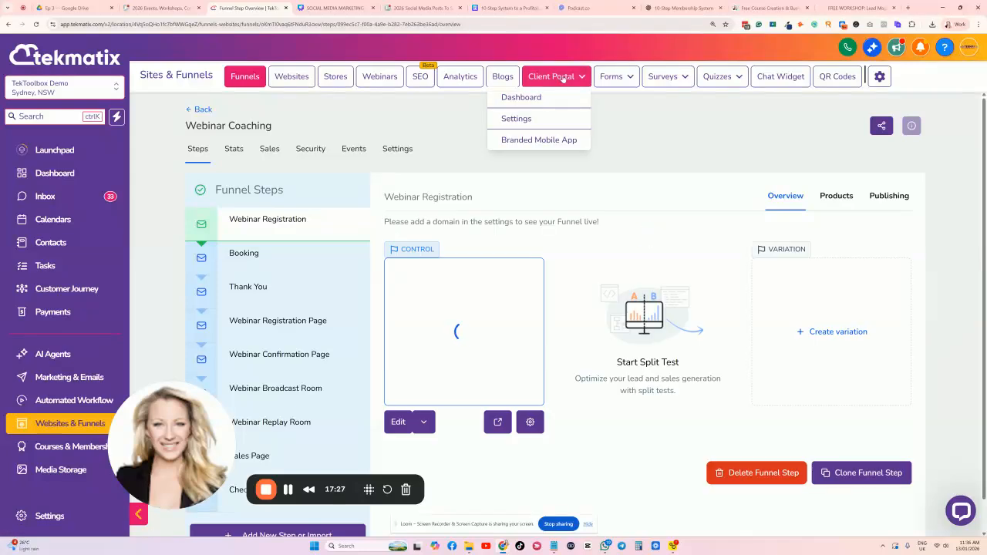
pyautogui.moveTo(609, 81)
pyautogui.click(595, 100)
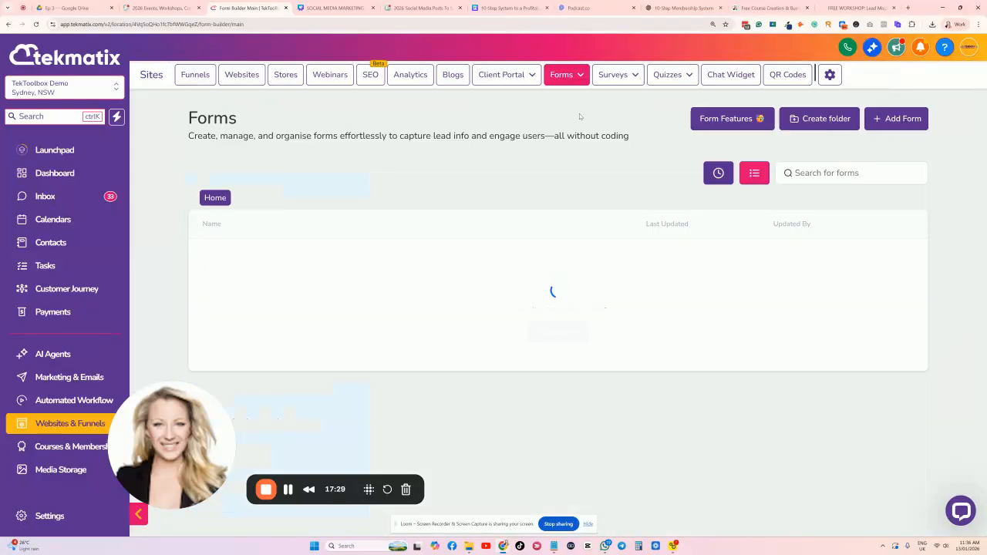
pyautogui.click(718, 177)
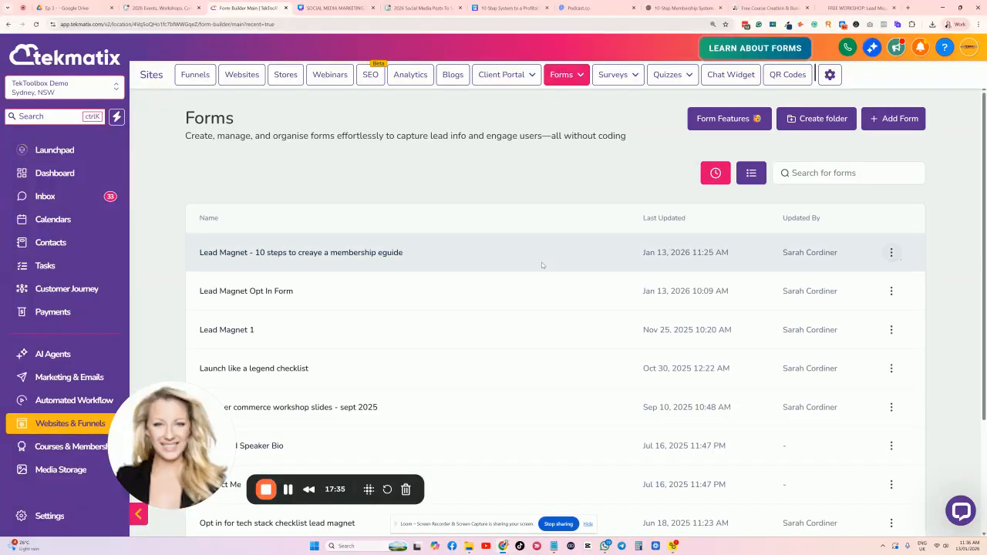
pyautogui.click(343, 255)
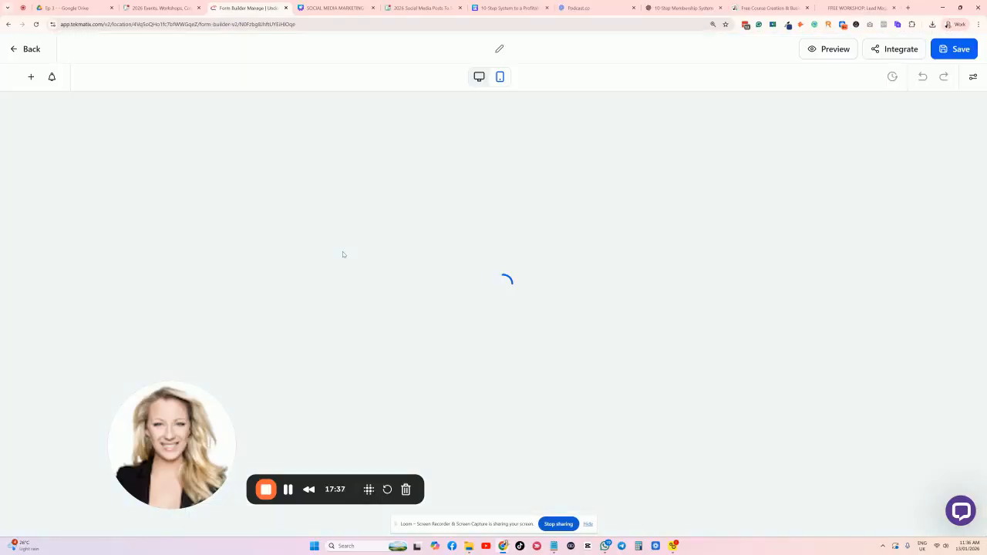
# Copy the form's shareable link from Integrate > Share, then return to the forms list.
pyautogui.click(896, 48)
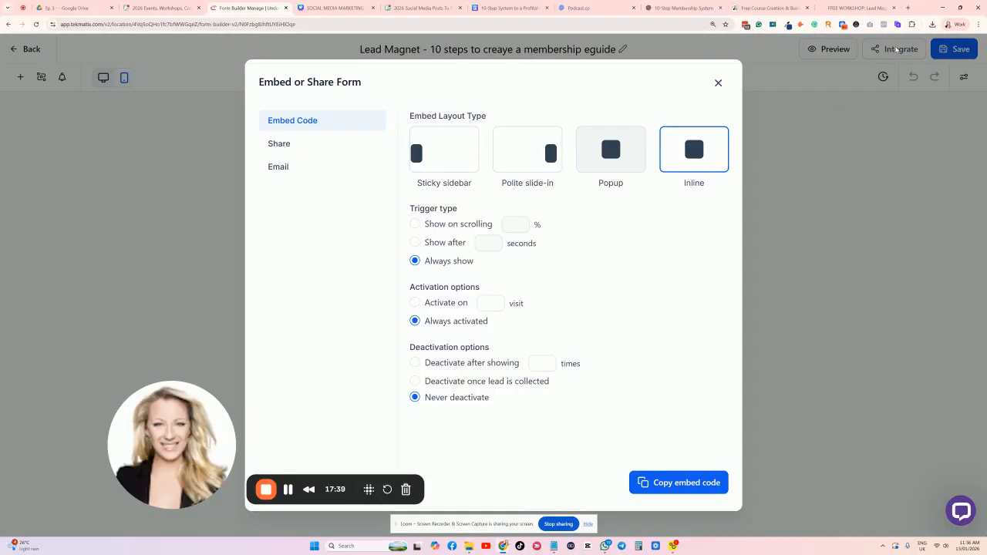
pyautogui.click(281, 143)
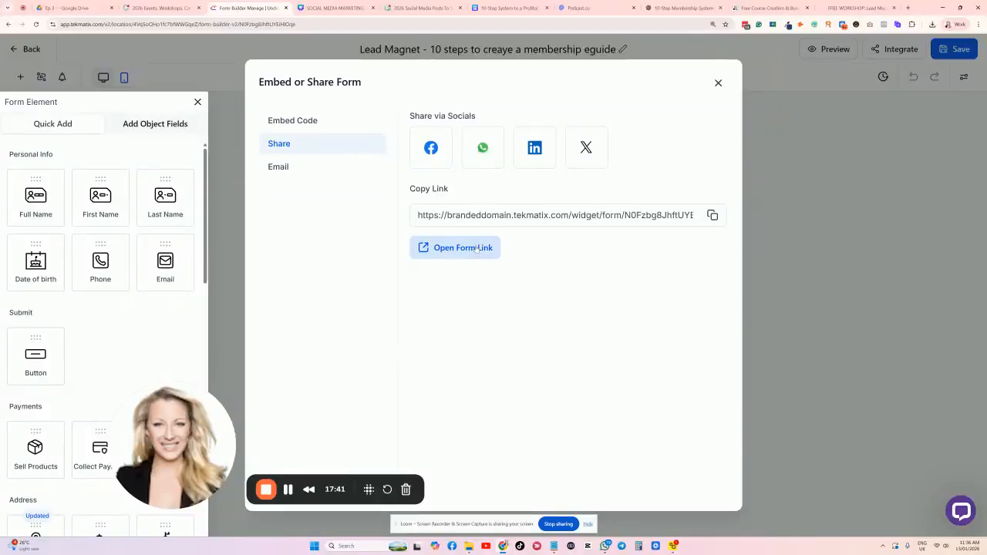
pyautogui.click(711, 216)
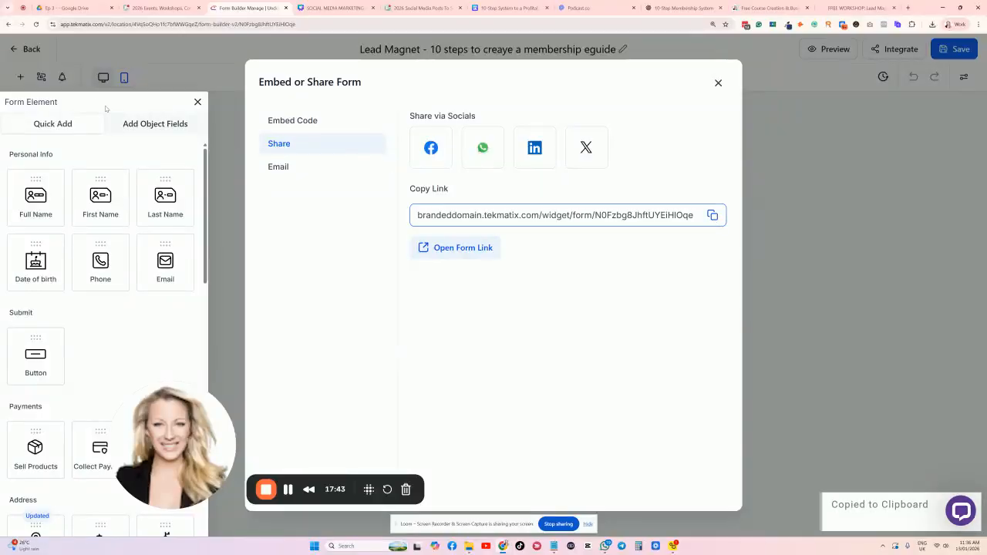
pyautogui.click(718, 83)
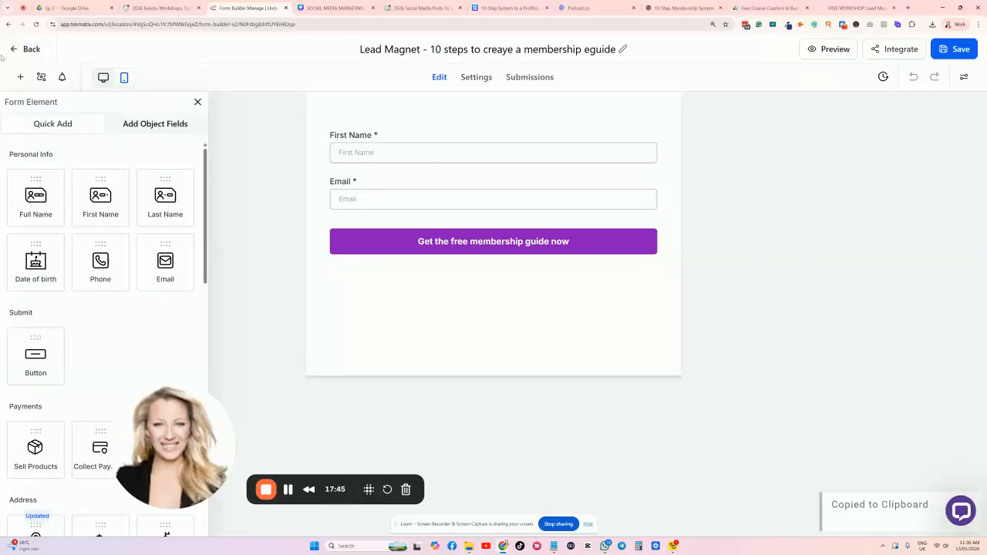
pyautogui.click(17, 50)
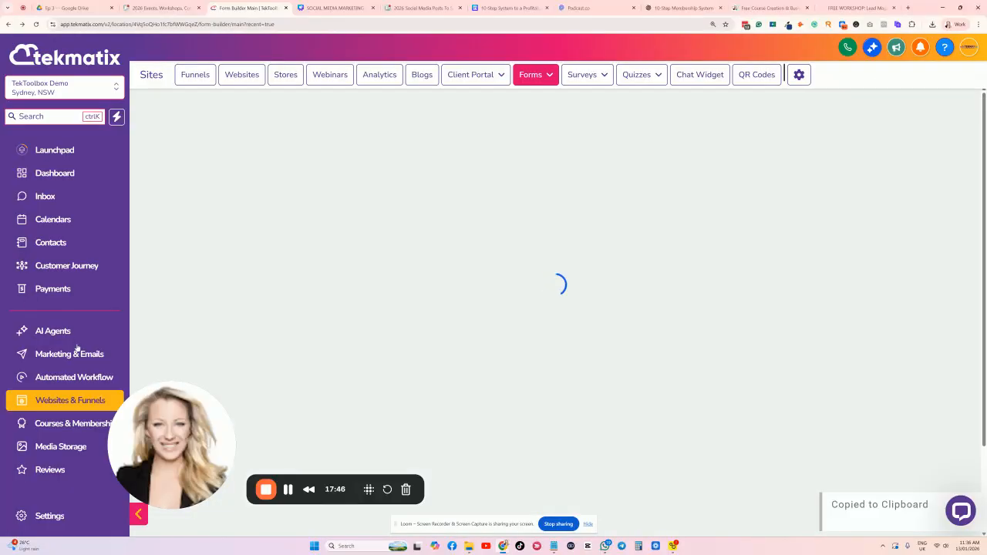
# Open the Webinar Coaching funnel from Recent funnels and edit its Webinar Registration page.
pyautogui.click(70, 377)
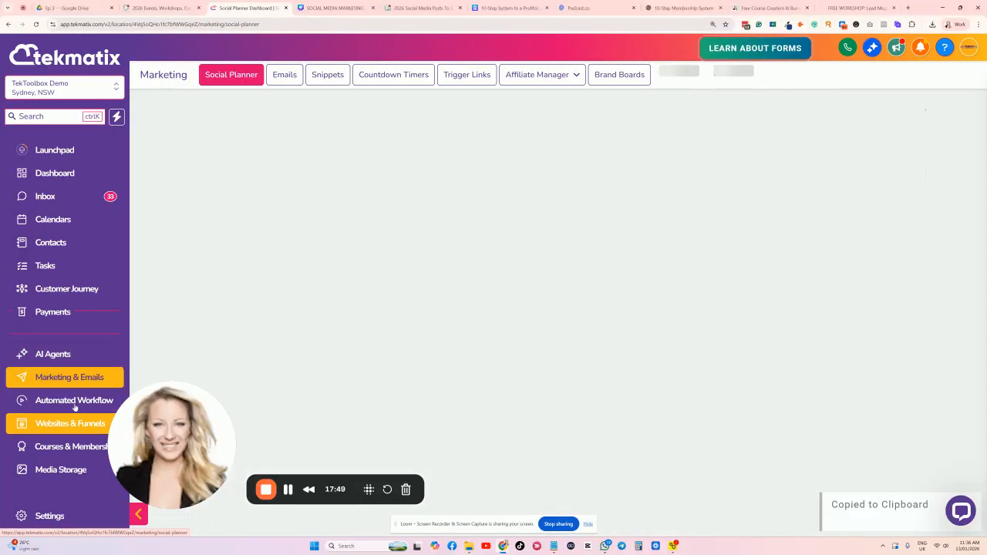
pyautogui.scroll(-3, 73, 385)
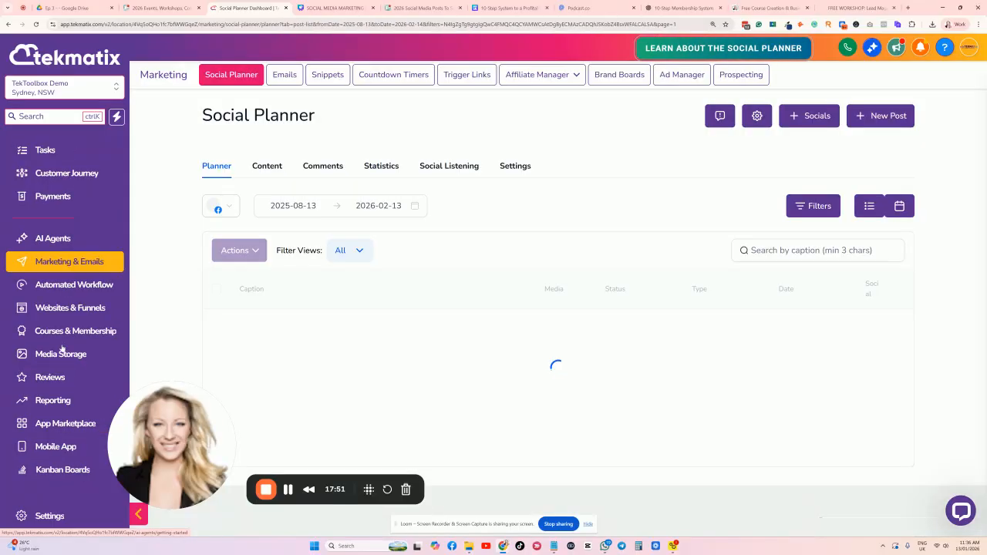
pyautogui.click(71, 310)
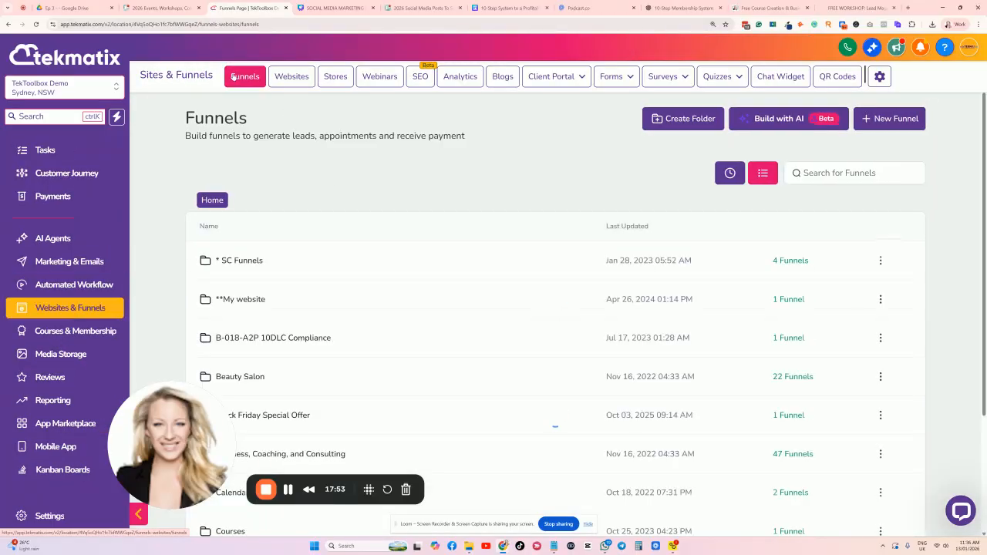
pyautogui.click(730, 173)
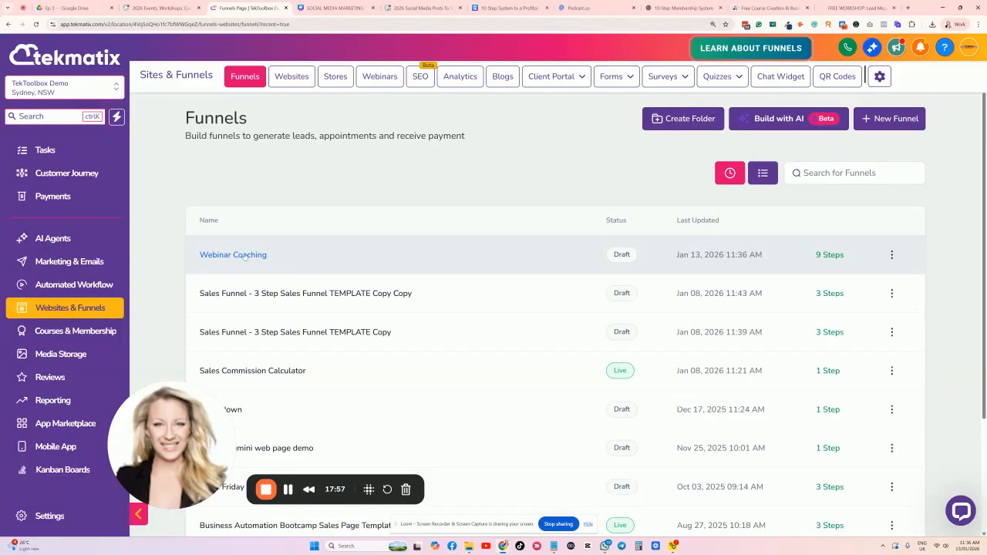
pyautogui.click(256, 253)
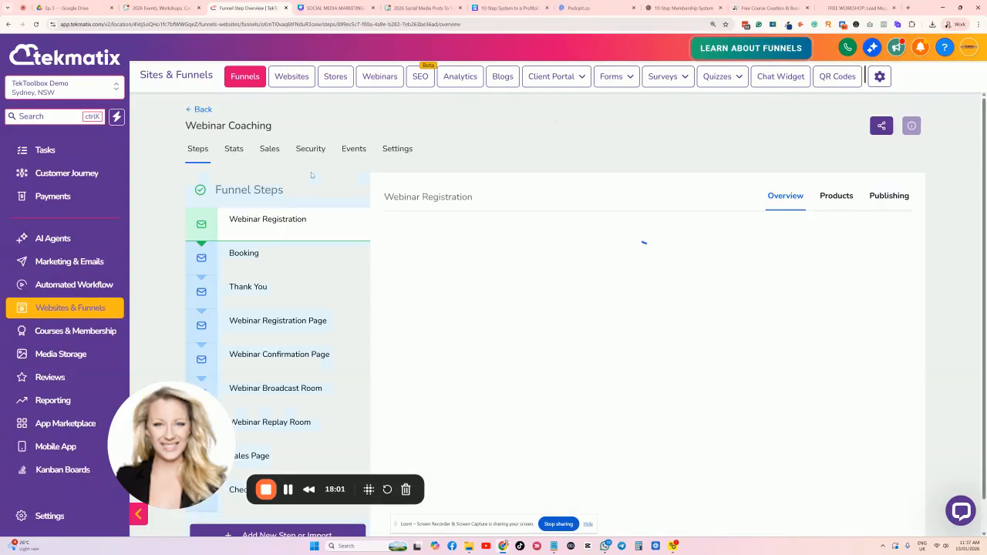
pyautogui.scroll(-1, 308, 224)
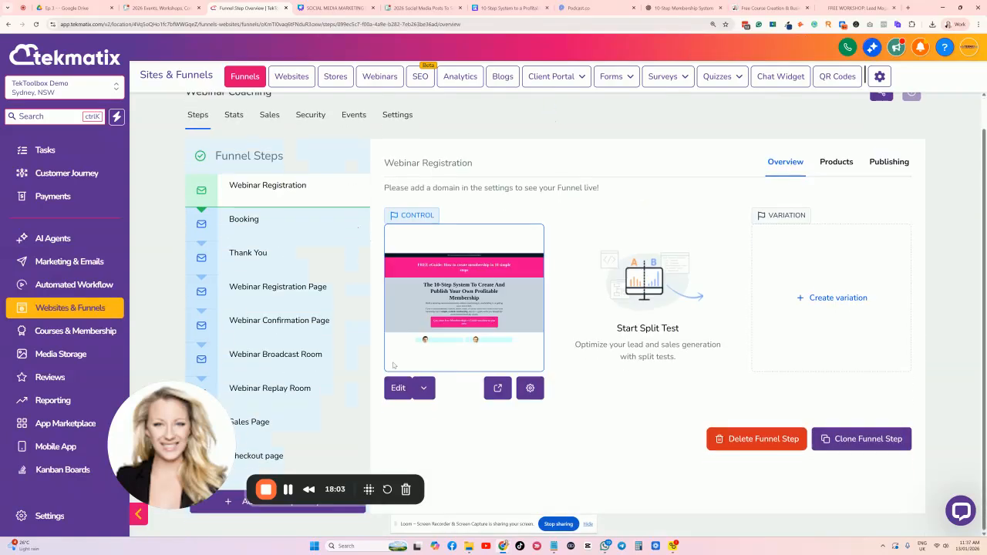
pyautogui.click(398, 388)
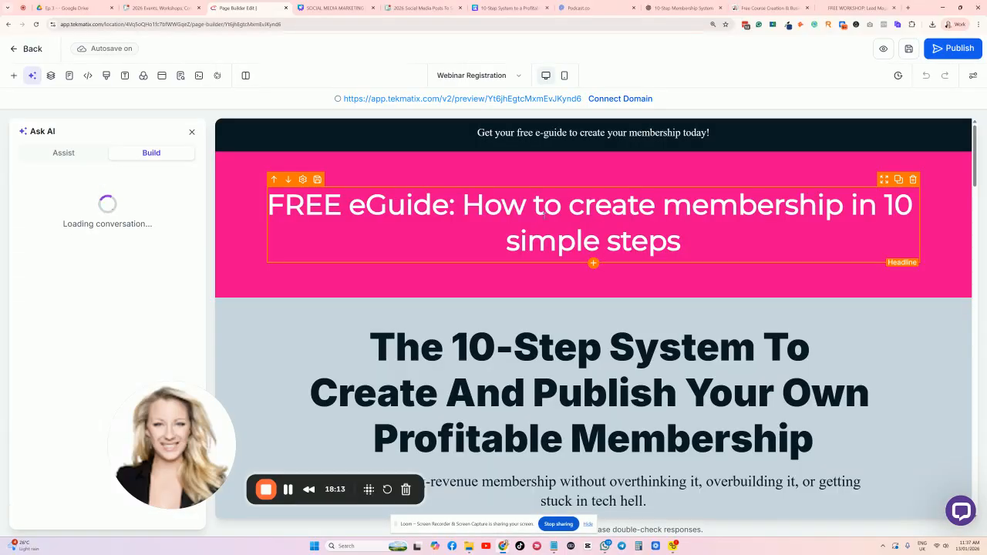
# Change the pink e-Guide button's text size from 32 px to 18 px.
pyautogui.scroll(-5, 420, 216)
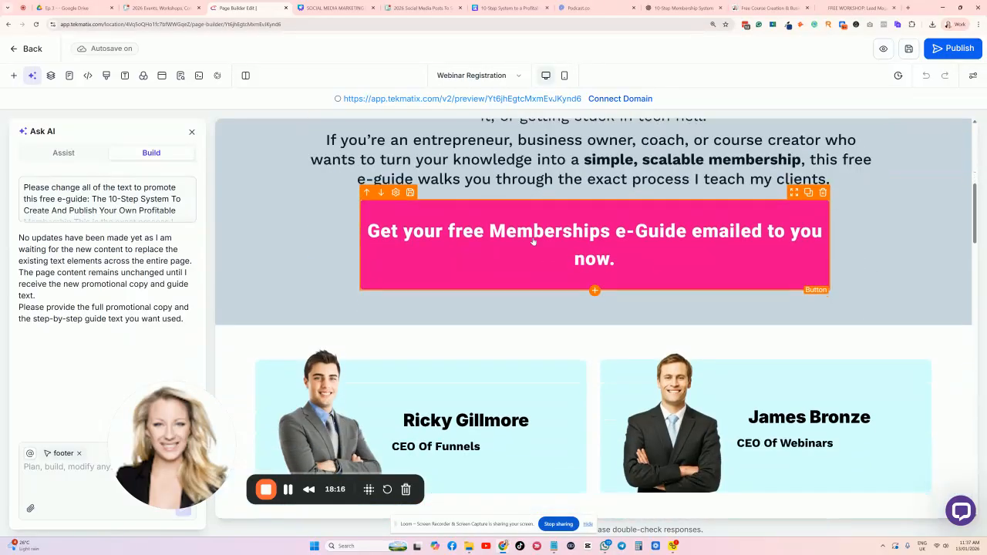
pyautogui.click(533, 242)
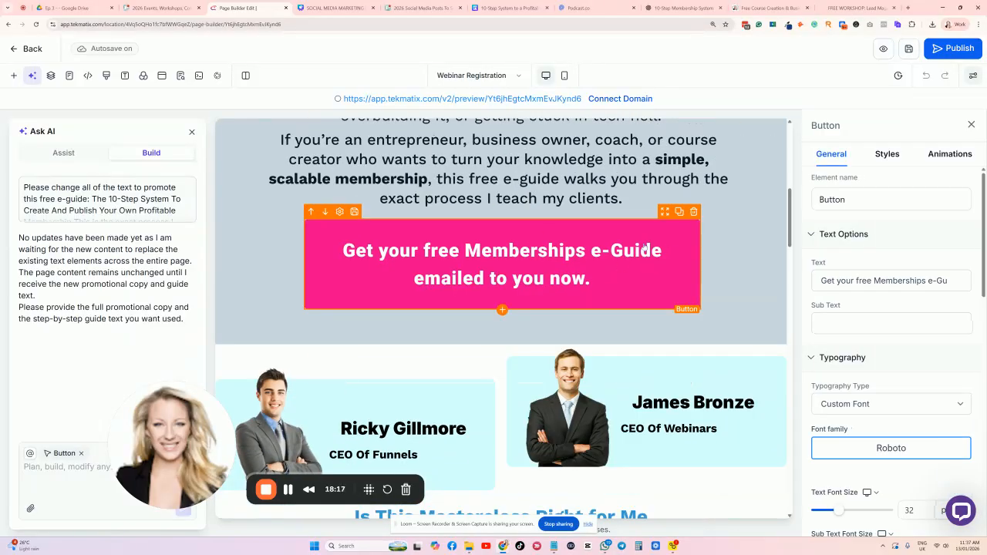
pyautogui.scroll(-5, 922, 320)
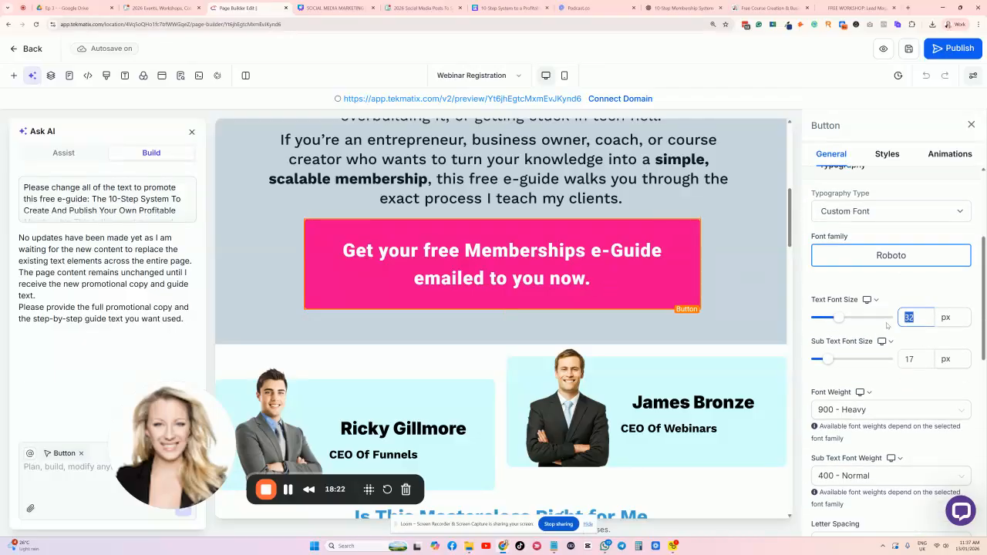
pyautogui.write('14')
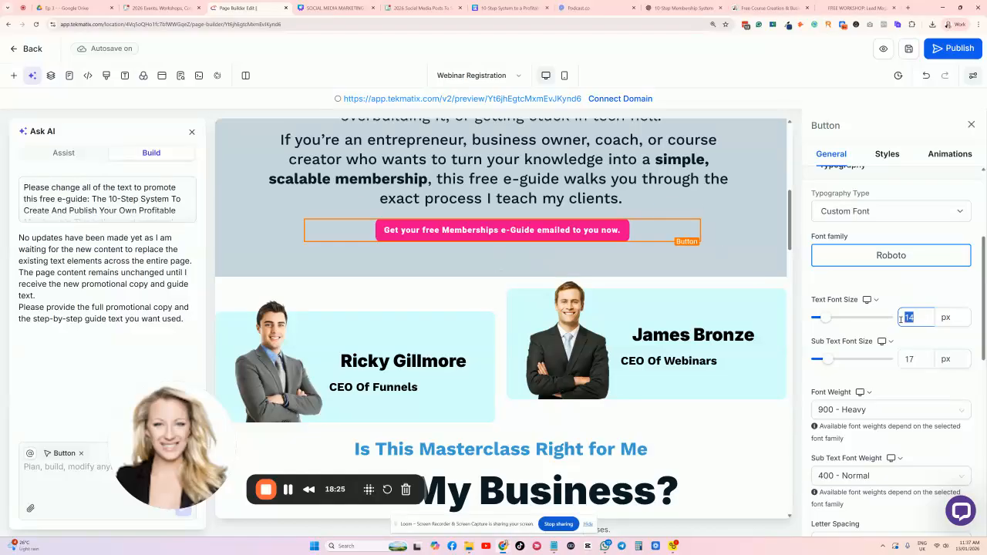
pyautogui.write('18')
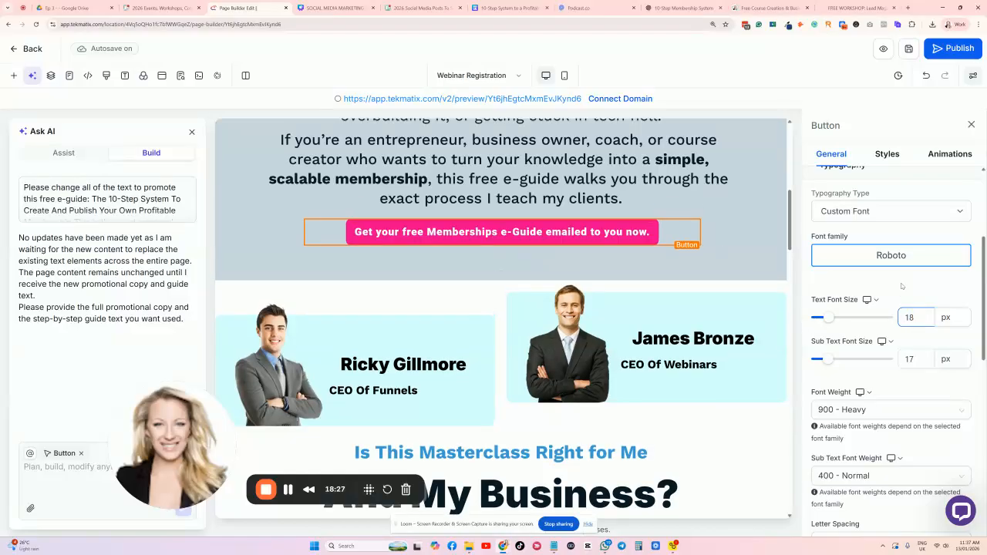
pyautogui.click(904, 276)
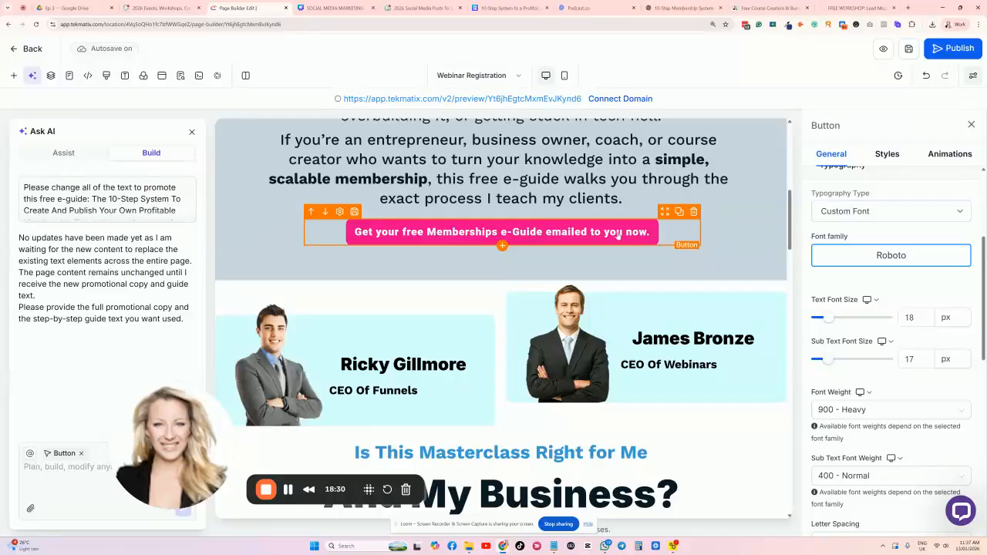
pyautogui.scroll(-8, 832, 231)
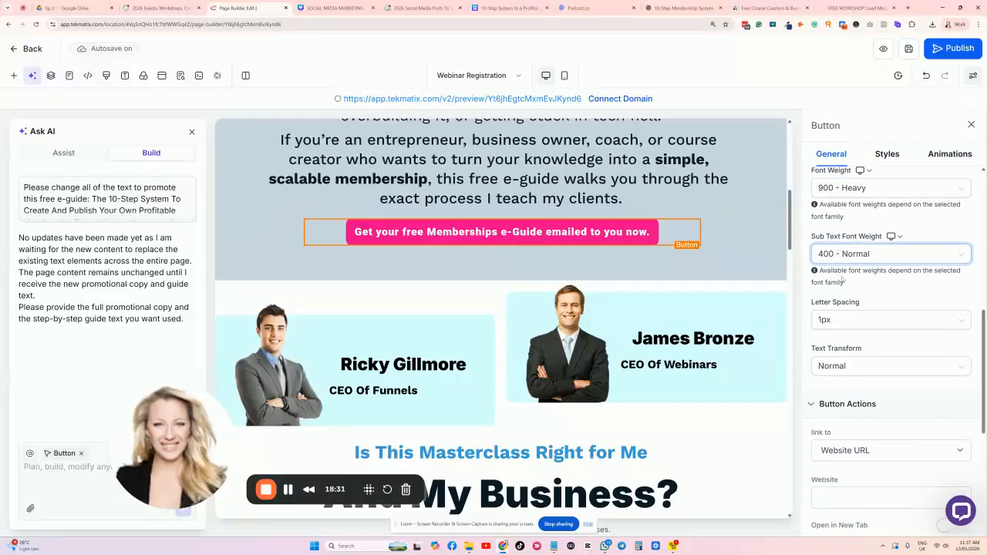
pyautogui.scroll(3, 847, 356)
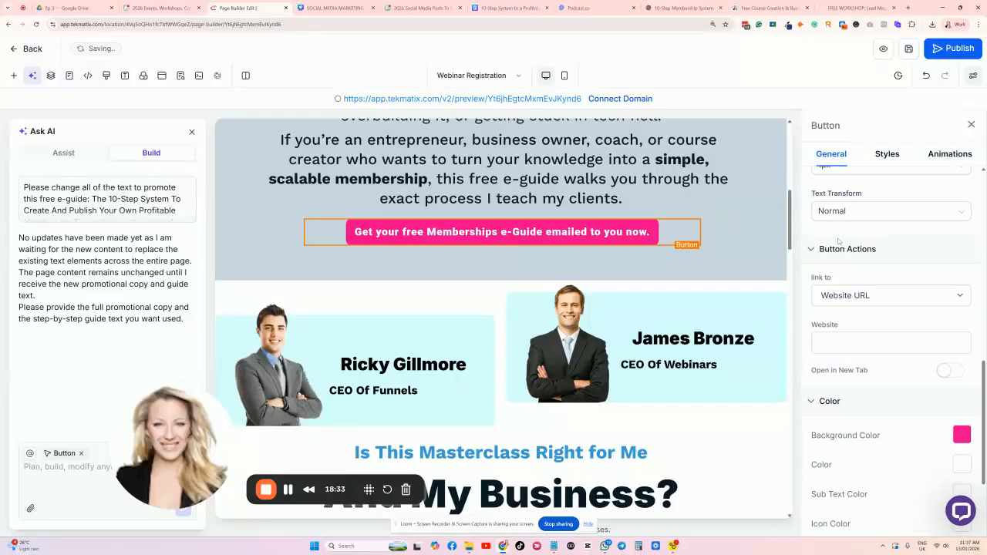
# Link the button to the pasted form URL as a Website URL, with Open in New Tab off.
pyautogui.click(833, 336)
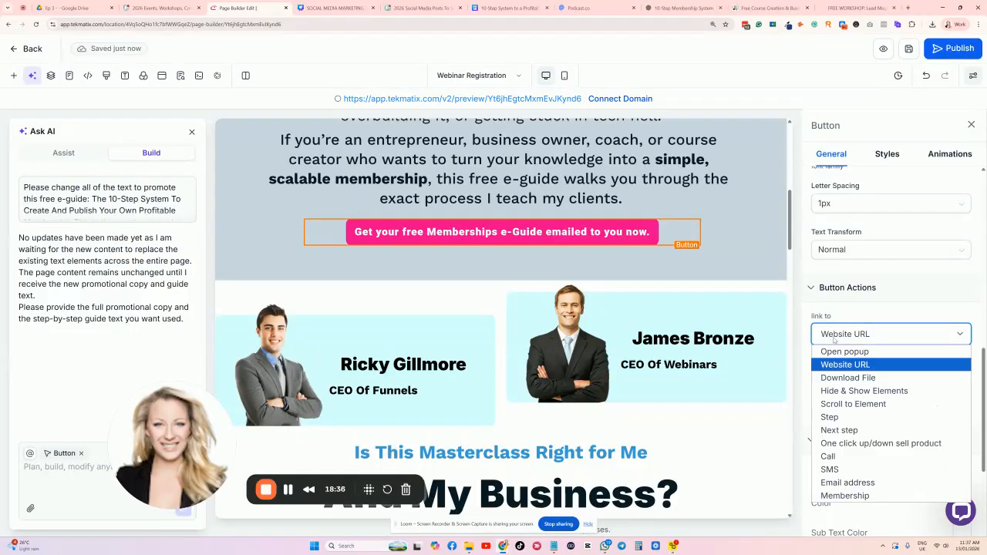
pyautogui.click(847, 367)
pyautogui.click(846, 380)
pyautogui.hotkey('ctrl', 'v')
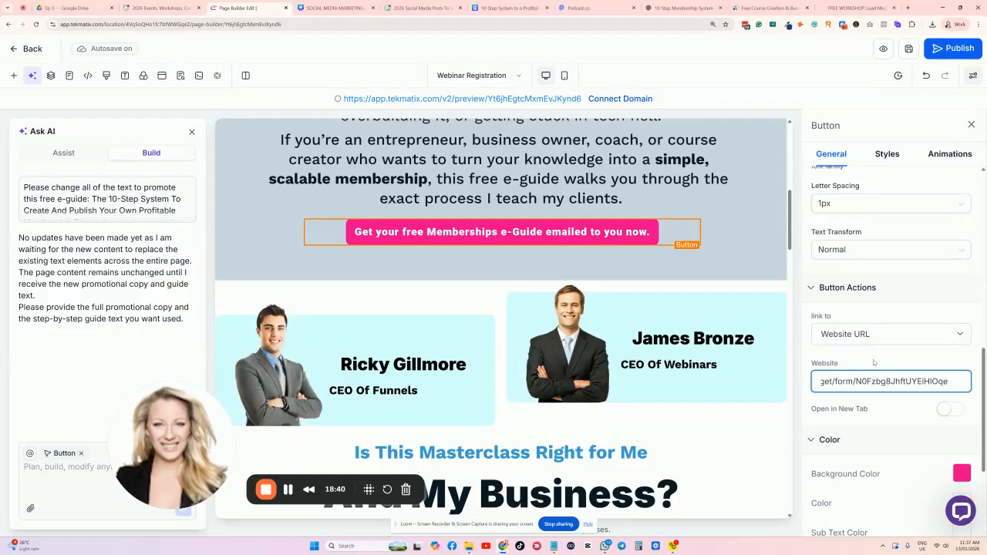
pyautogui.click(851, 365)
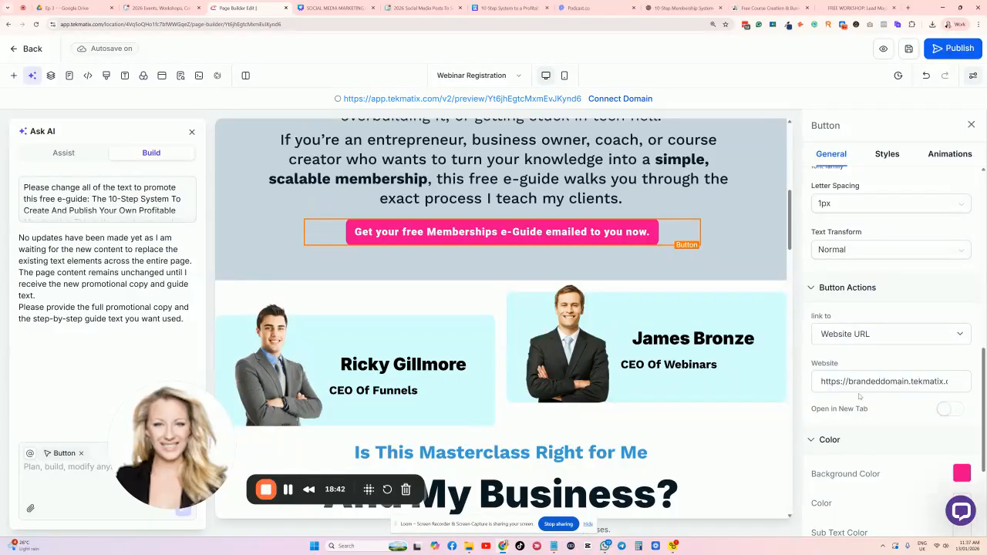
pyautogui.click(958, 410)
pyautogui.click(948, 412)
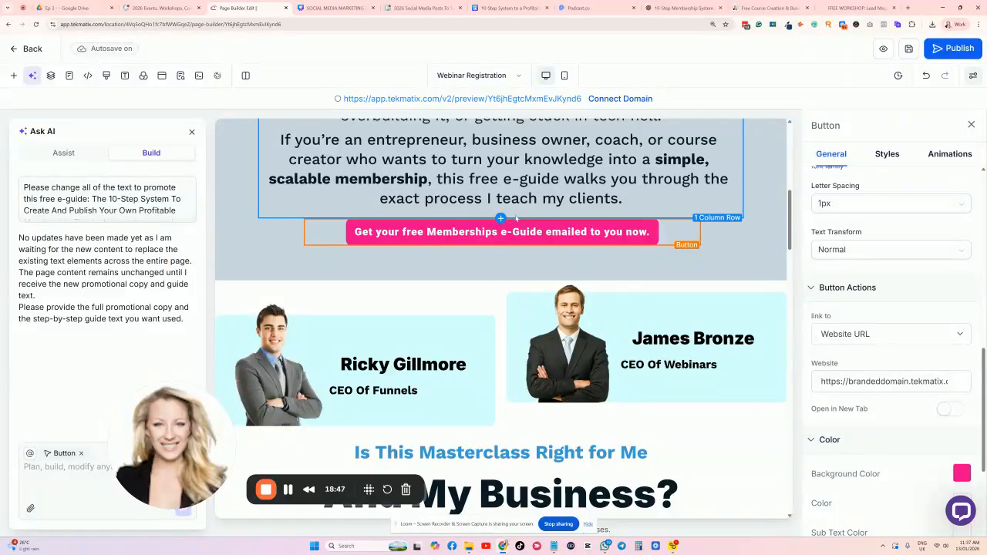
# Scroll down the page and close the Ask AI panel to widen the canvas.
pyautogui.scroll(-3, 293, 175)
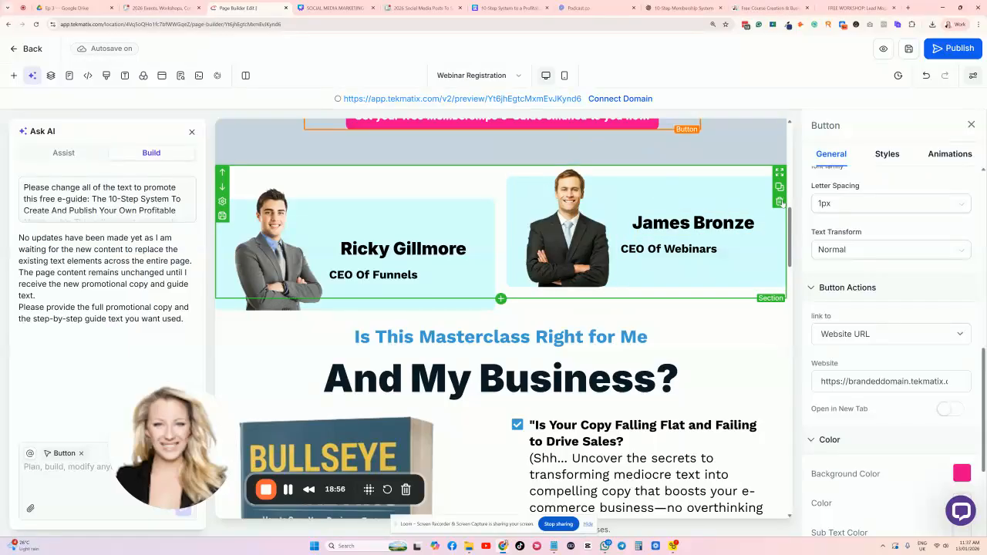
pyautogui.scroll(-5, 781, 202)
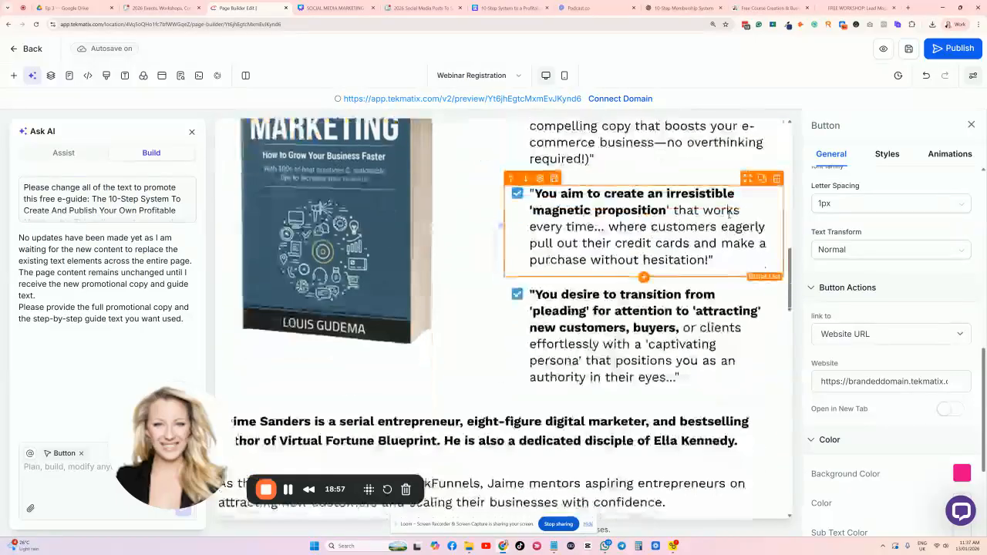
pyautogui.scroll(-3, 730, 216)
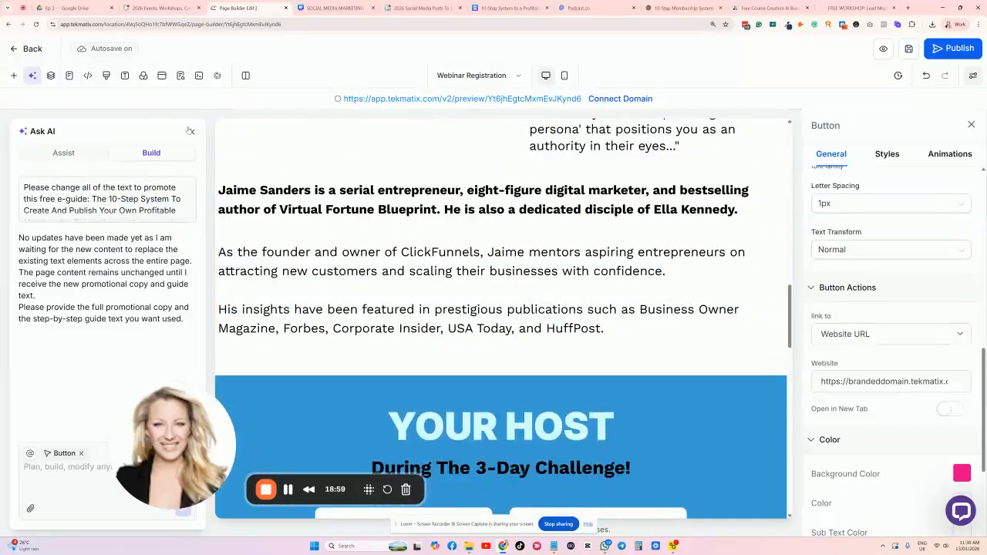
pyautogui.click(191, 131)
pyautogui.scroll(-2, 781, 269)
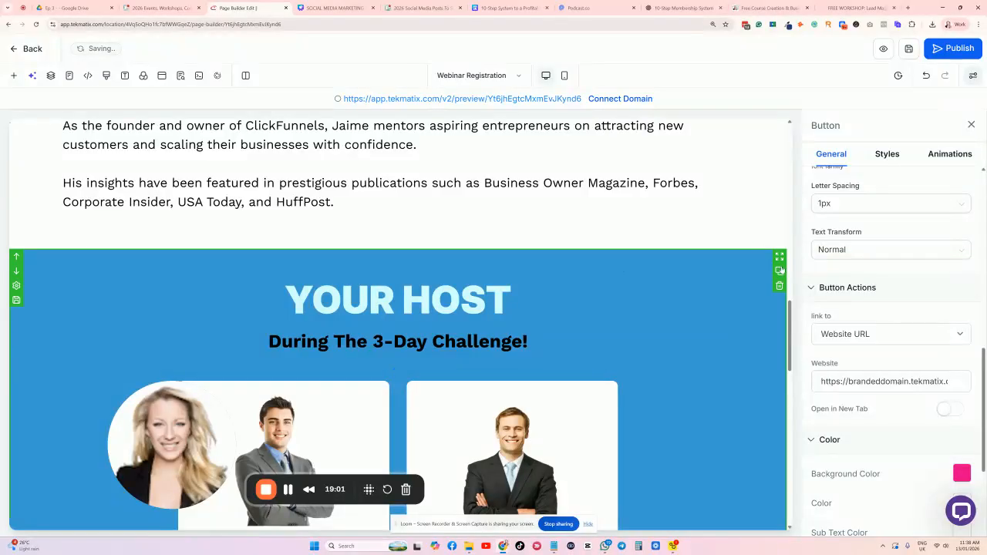
# Change the host section heading from 'YOUR HOST' to 'YOUR COACH'.
pyautogui.doubleClick(455, 301)
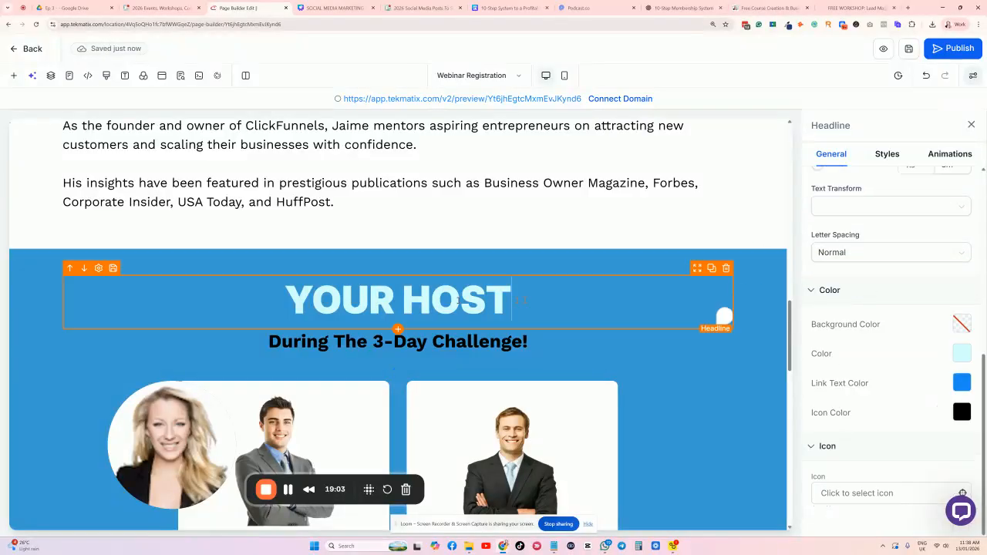
pyautogui.write('AUTHO')
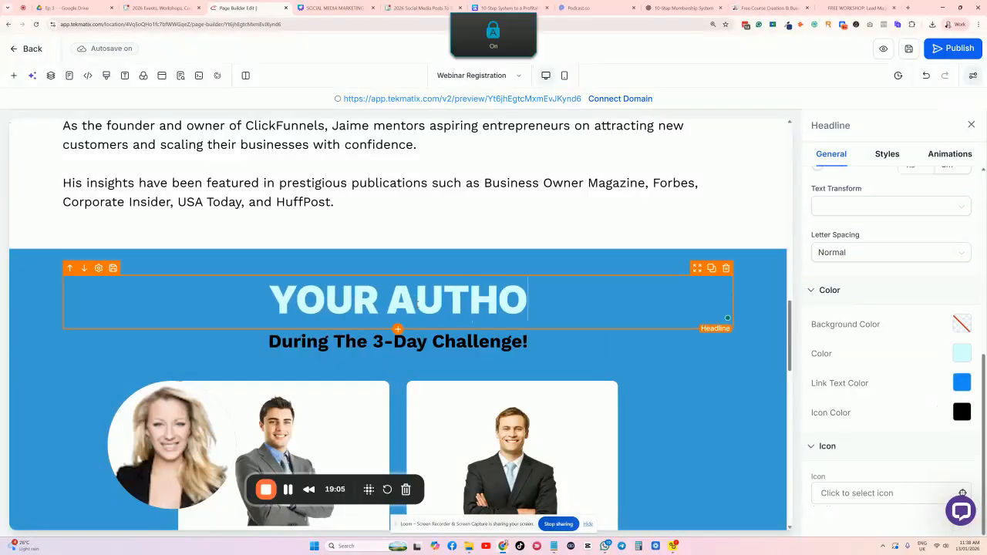
pyautogui.press('BackSpace')
pyautogui.press('BackSpace')
pyautogui.press('BackSpace')
pyautogui.press('BackSpace')
pyautogui.press('BackSpace')
pyautogui.write('COACH')
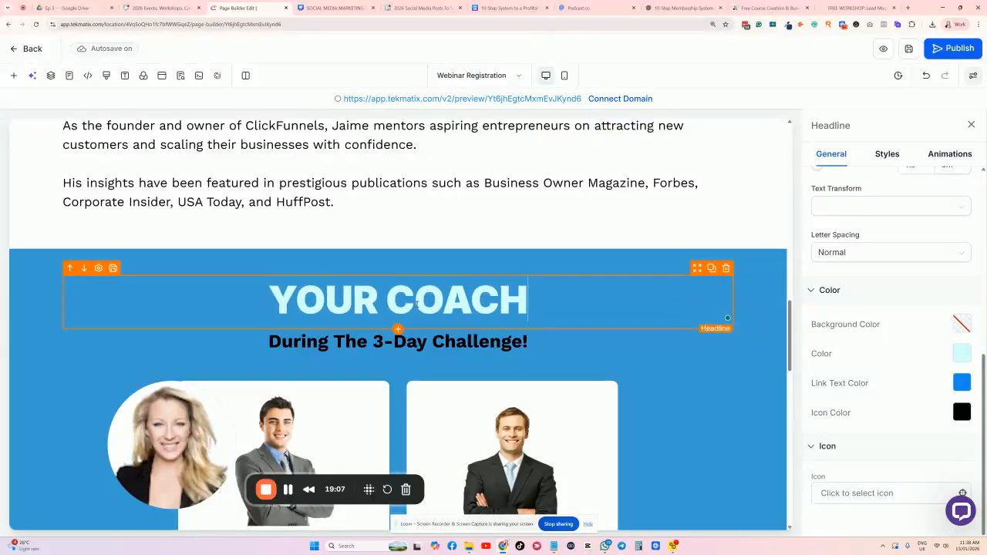
# Delete the second speaker card, leaving a single card with its photo selected.
pyautogui.scroll(-3, 416, 308)
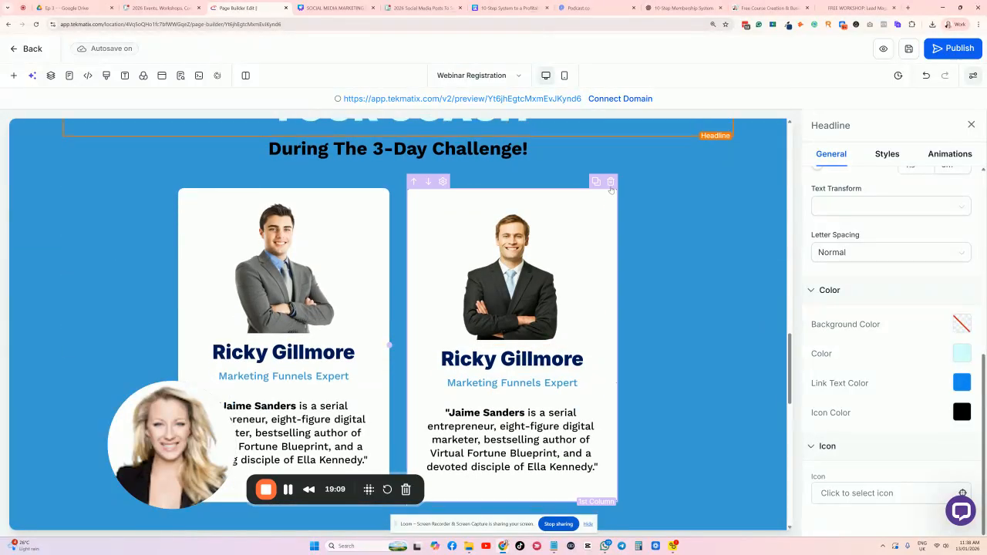
pyautogui.click(610, 181)
pyautogui.click(387, 250)
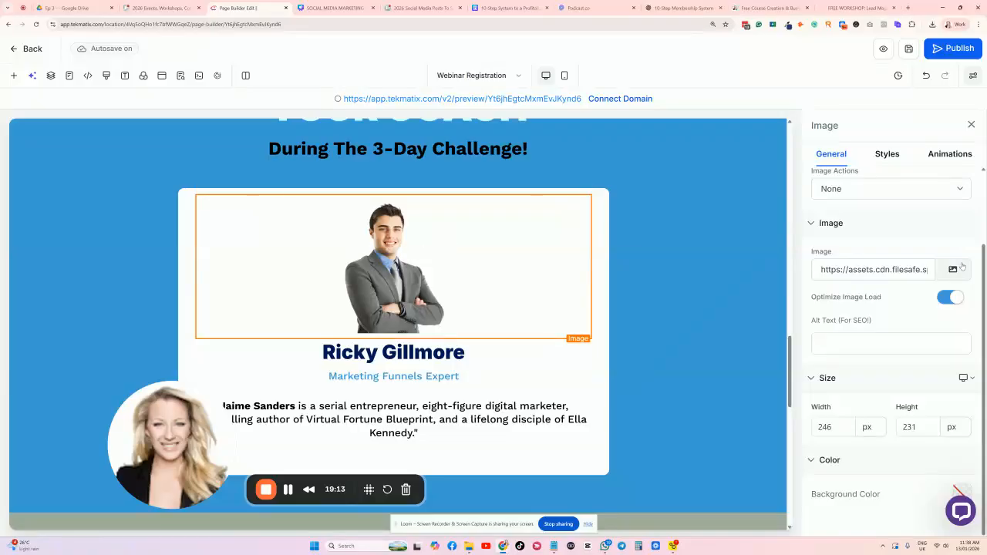
# Replace the card's photo with the cloud logo from Media Storage.
pyautogui.click(867, 267)
pyautogui.scroll(-5, 582, 268)
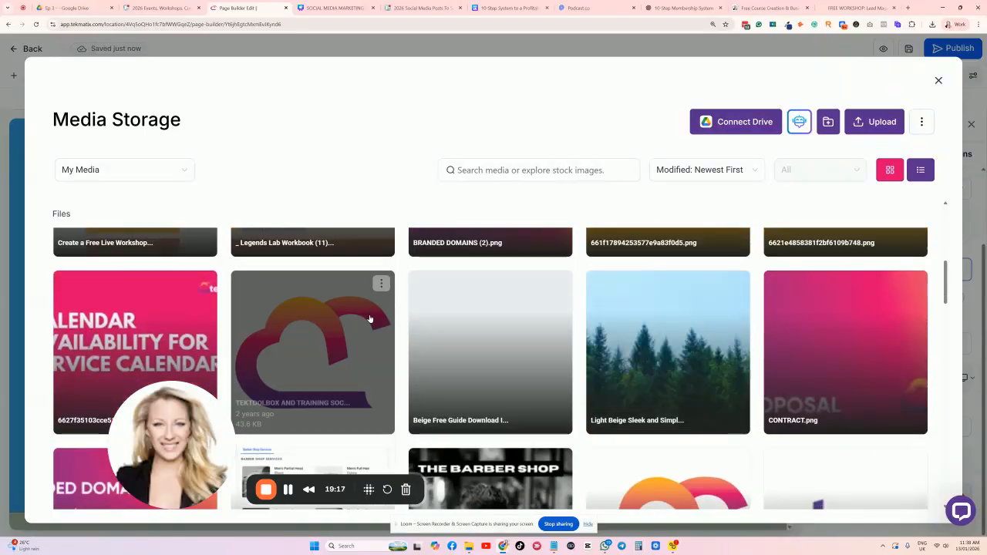
pyautogui.click(371, 316)
pyautogui.moveTo(500, 356); pyautogui.dragTo(324, 352)
# Replace the card's name heading with the coach's full name.
pyautogui.click(462, 352)
pyautogui.write('SARAH CORDINER')
pyautogui.press('BackSpace')
pyautogui.write('ER')
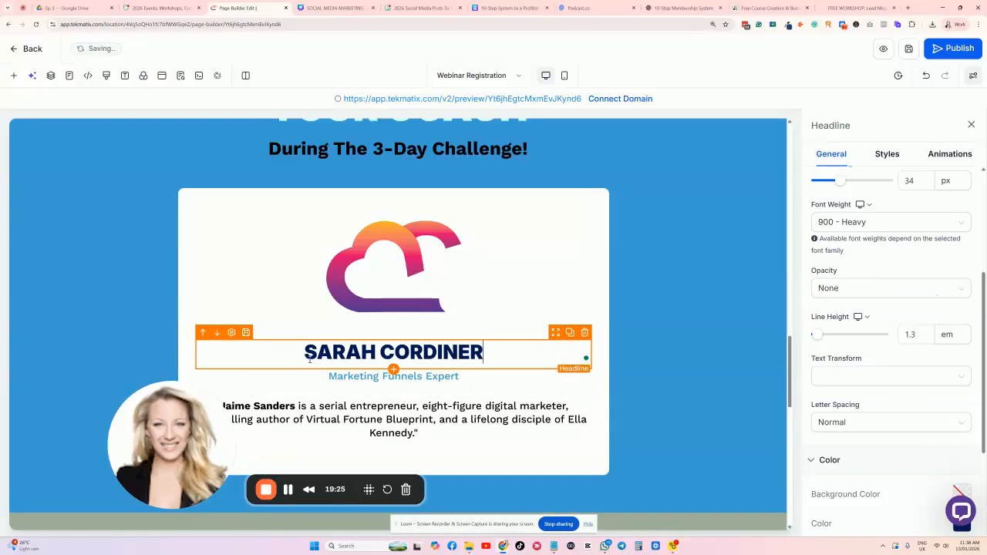
pyautogui.scroll(-3, 738, 255)
pyautogui.scroll(3, 739, 255)
# Set the coach section's background colour to Black.
pyautogui.click(739, 254)
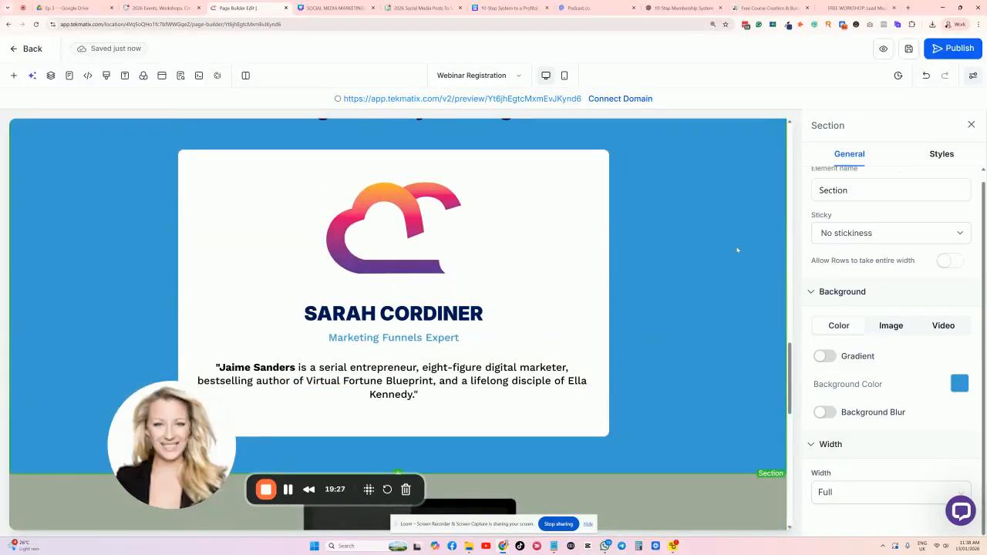
pyautogui.click(959, 383)
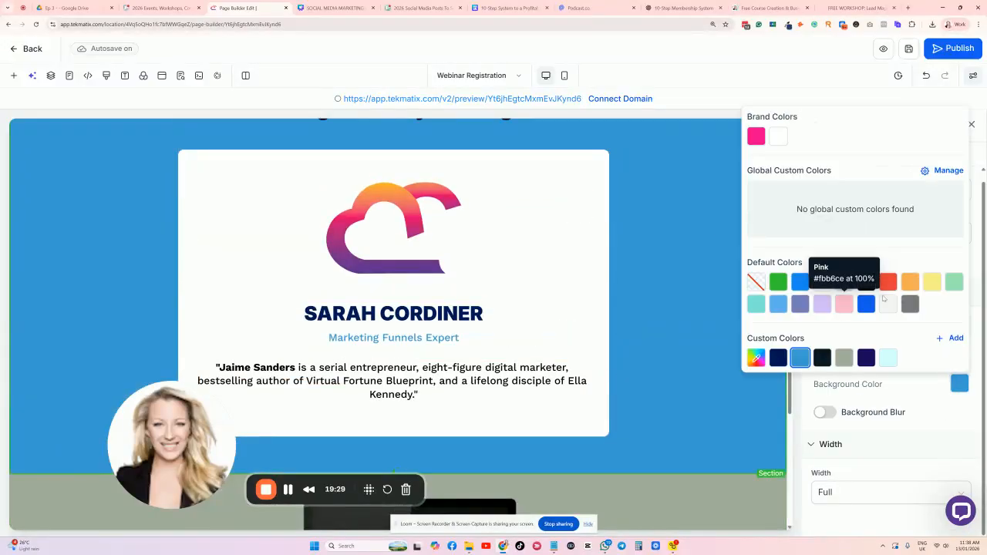
pyautogui.click(866, 281)
pyautogui.scroll(5, 666, 254)
pyautogui.scroll(4, 665, 254)
pyautogui.scroll(-2, 540, 308)
pyautogui.scroll(1, 500, 342)
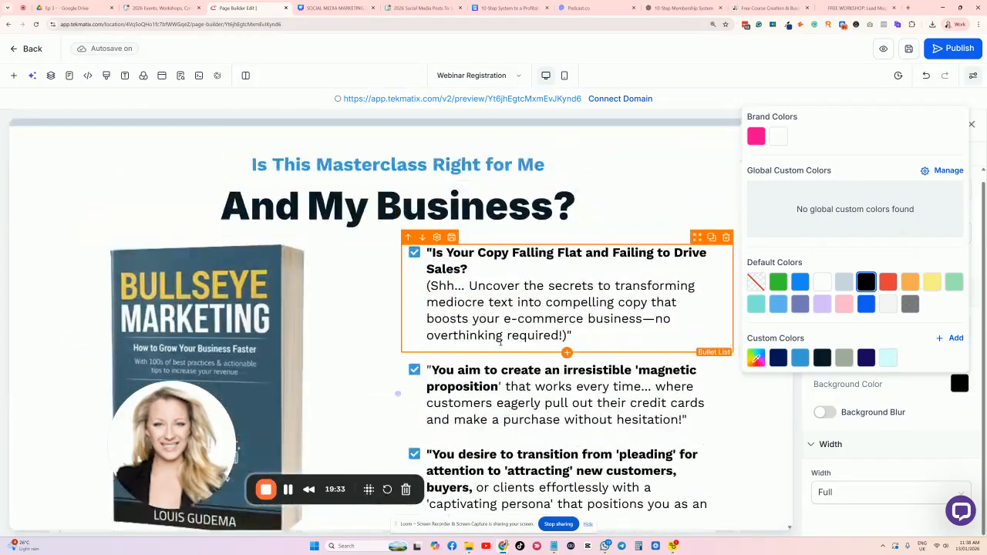
pyautogui.scroll(-2, 218, 235)
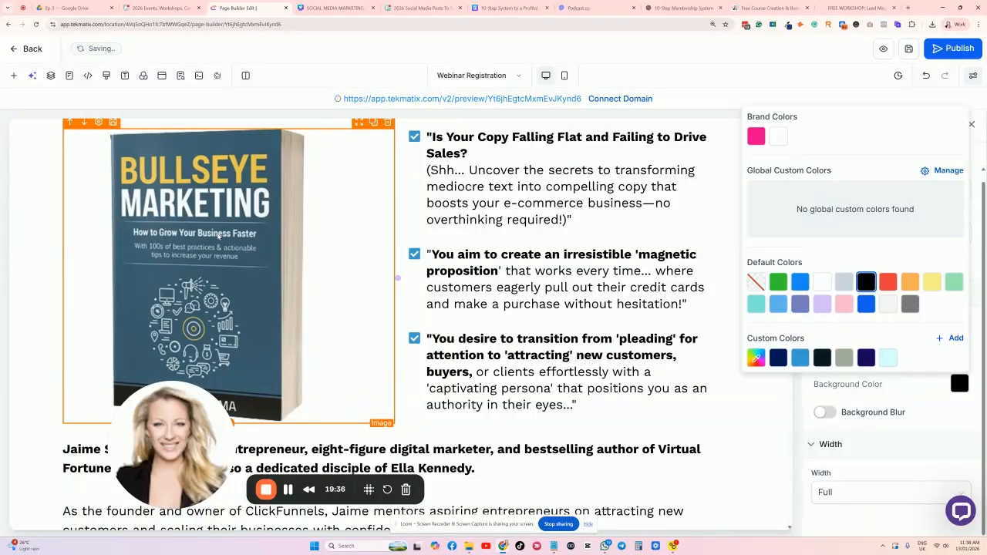
pyautogui.scroll(2, 219, 235)
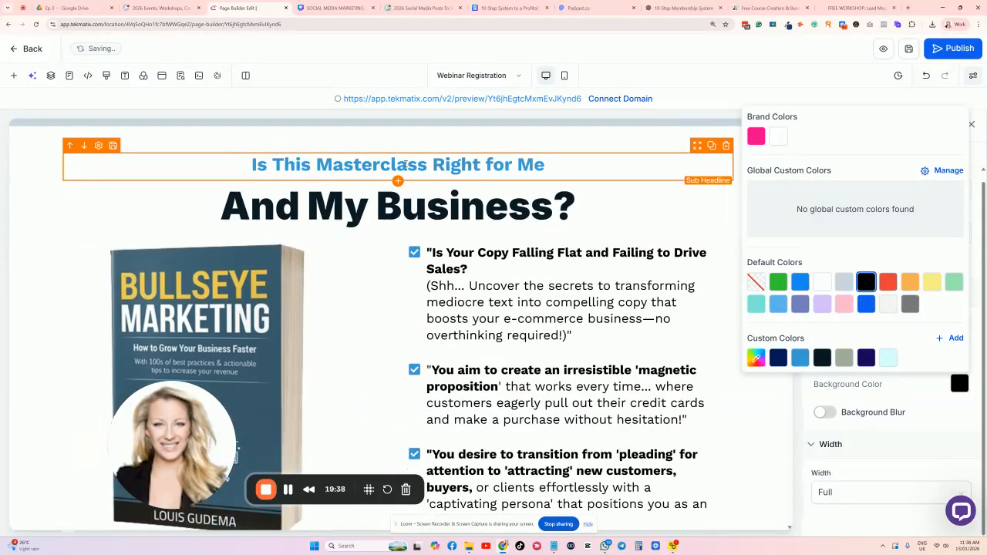
# Replace the 'Is This Masterclass Right for Me' subheading with 'WHATS INCLUDED'.
pyautogui.click(581, 156)
pyautogui.moveTo(582, 155); pyautogui.dragTo(236, 166)
pyautogui.write('WH')
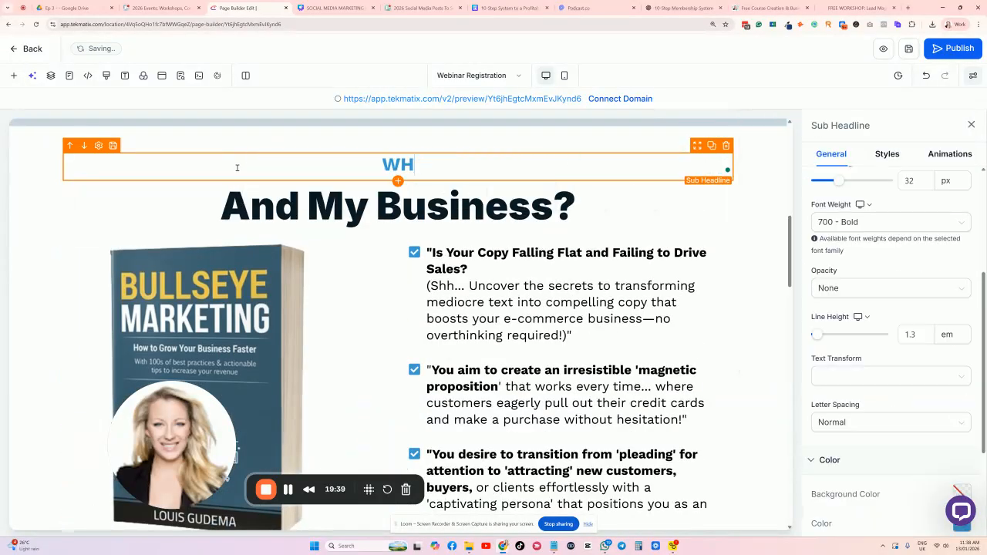
pyautogui.write('ATS INCLUDED')
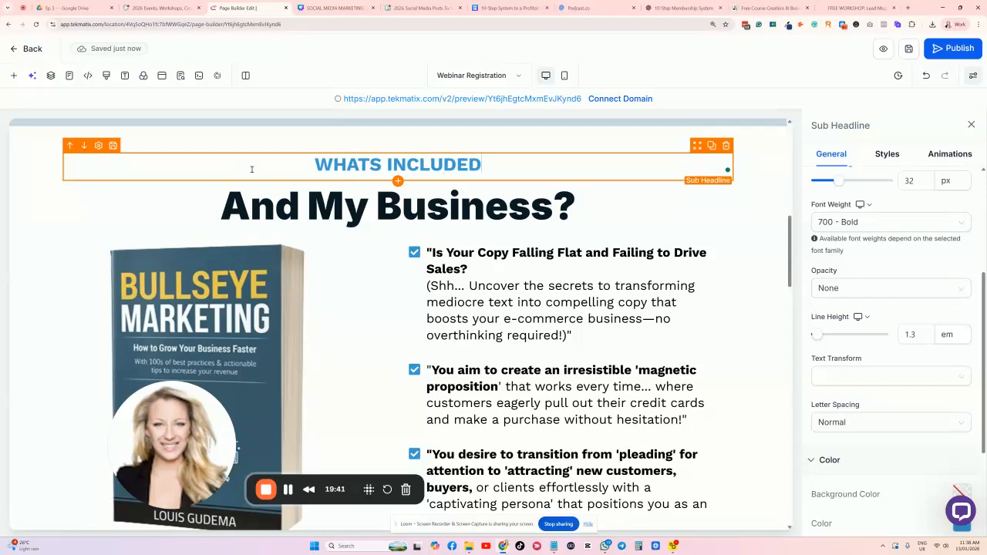
# Replace the 'And My Business?' heading with 'JERES WHAT YOU GET'.
pyautogui.click(409, 202)
pyautogui.click(409, 202)
pyautogui.hotkey('ctrl', 'a')
pyautogui.write('JERE')
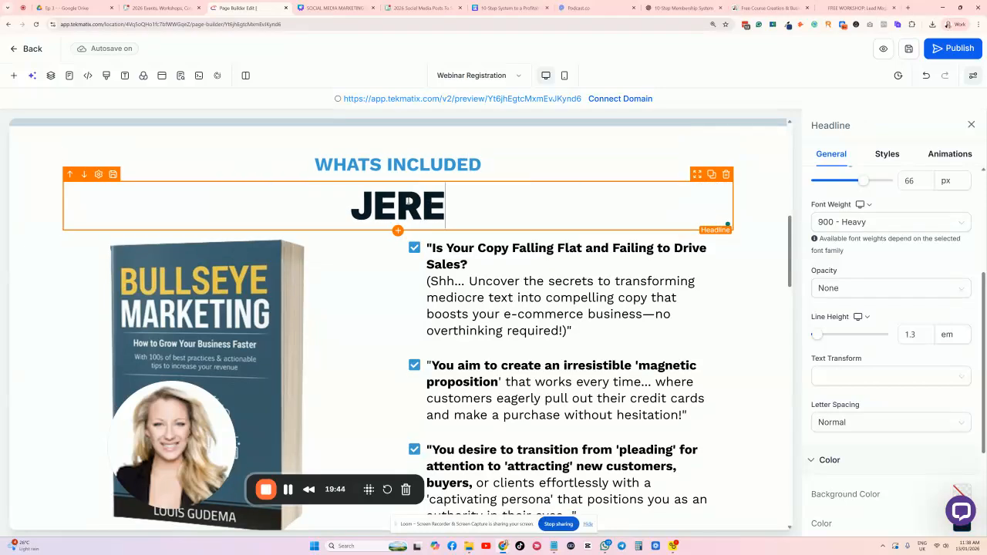
pyautogui.write('S WHAT YOU GET')
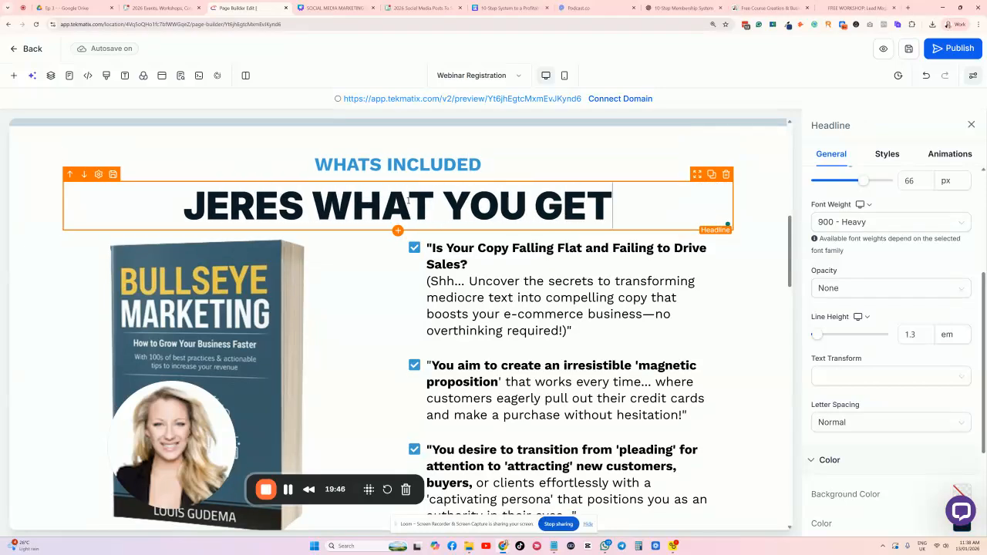
pyautogui.click(597, 276)
# Paste ChatGPT's first learning point, 'How to design a membership people actually stay in', into the first bullet, then copy the second point.
pyautogui.click(678, 8)
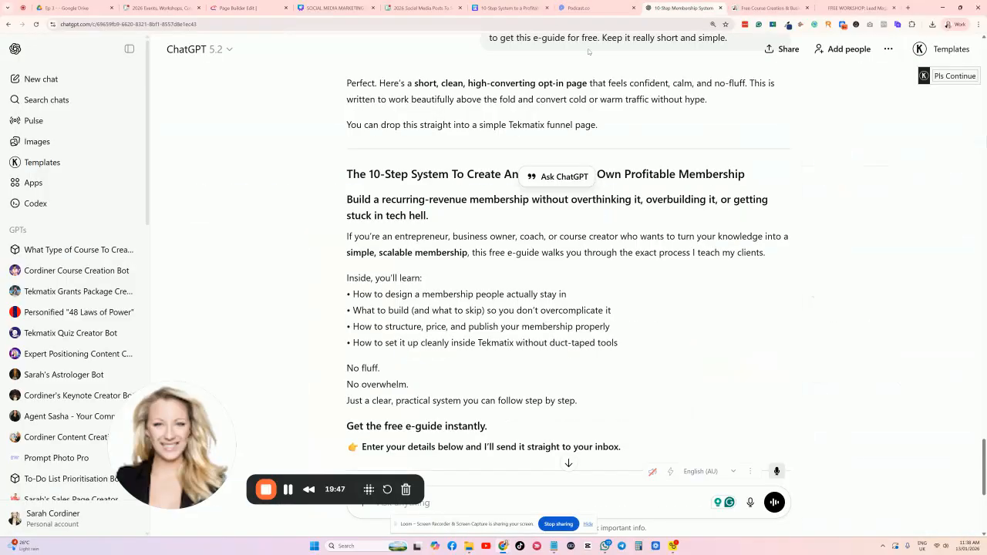
pyautogui.scroll(-1, 483, 183)
pyautogui.moveTo(352, 140); pyautogui.dragTo(599, 140)
pyautogui.hotkey('ctrl', 'c')
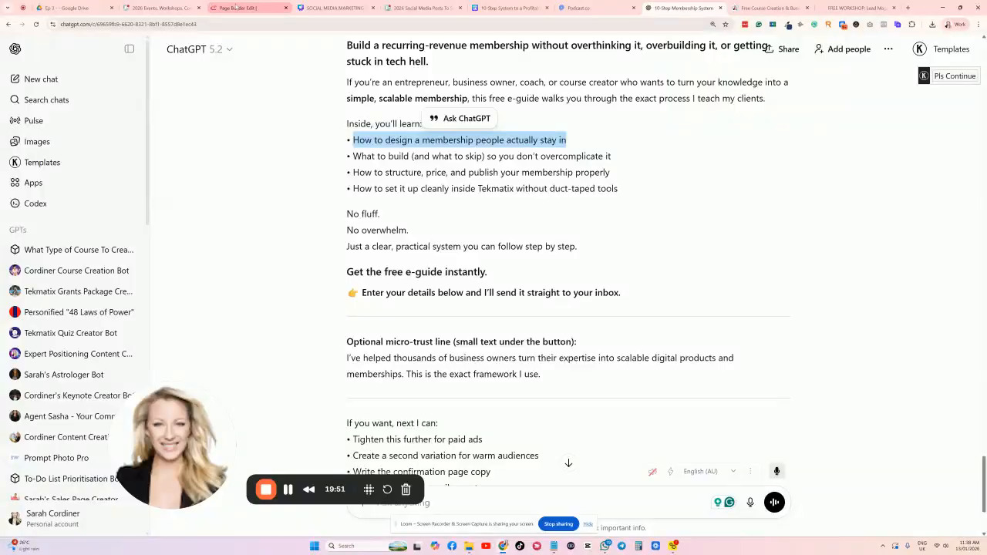
pyautogui.click(235, 8)
pyautogui.tripleClick(516, 299)
pyautogui.hotkey('ctrl', 'v')
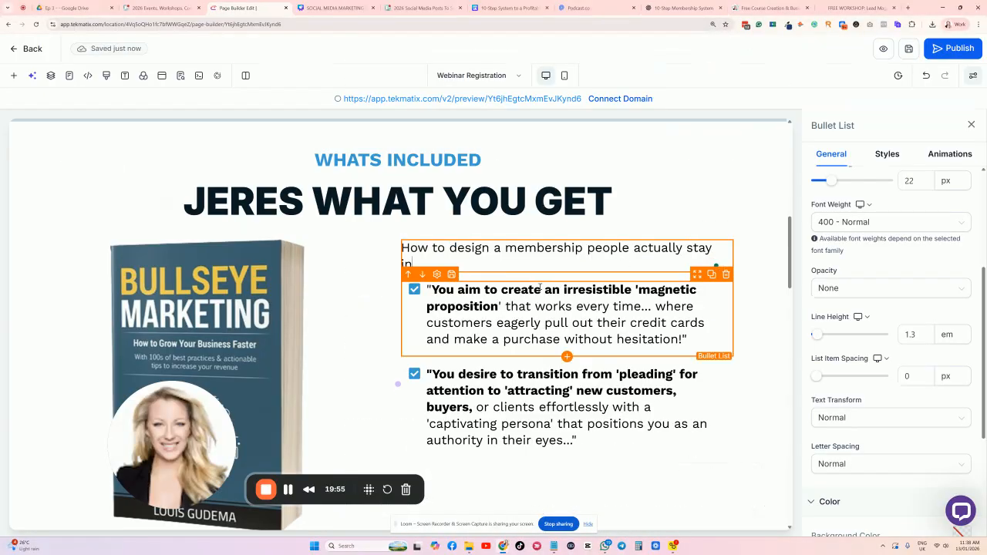
pyautogui.click(655, 8)
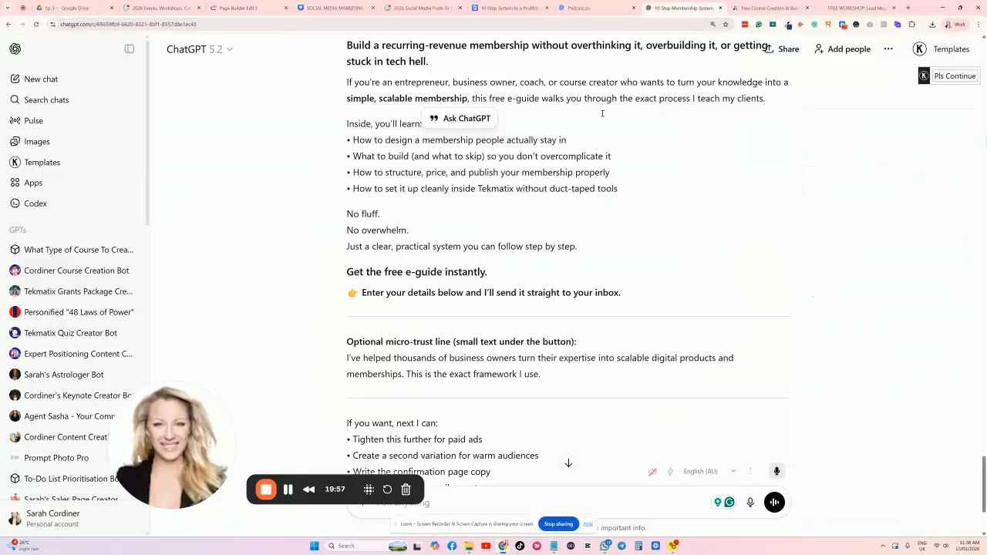
pyautogui.moveTo(618, 161); pyautogui.dragTo(353, 155)
pyautogui.hotkey('ctrl', 'c')
# Replace the first checked bullet with the copied 'What to build (and what to skip)' line.
pyautogui.click(238, 8)
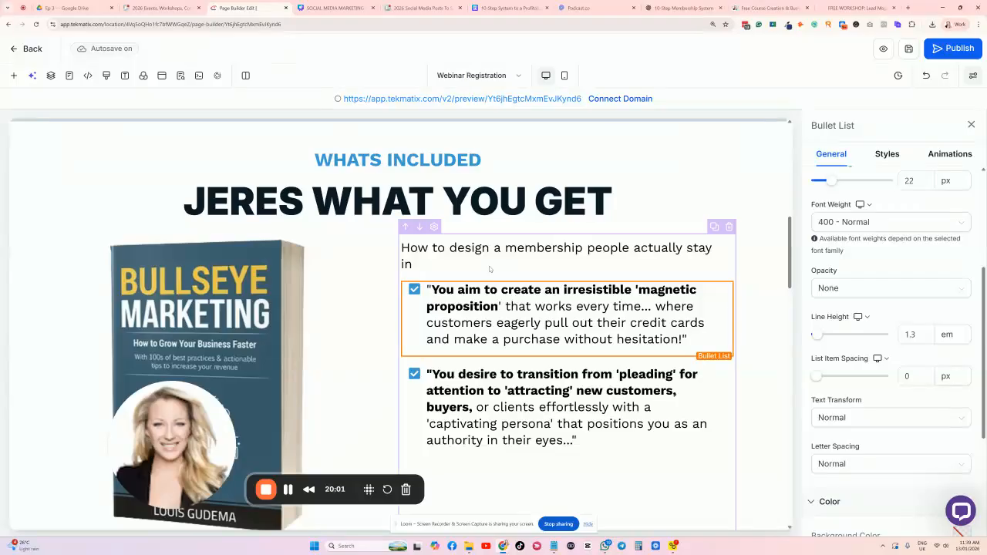
pyautogui.click(518, 306)
pyautogui.tripleClick(518, 305)
pyautogui.hotkey('ctrl', 'v')
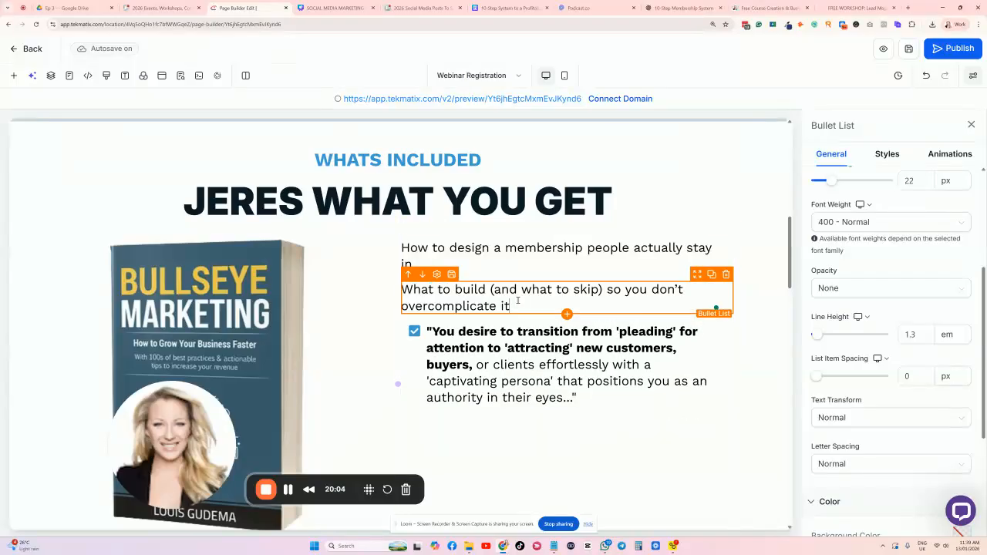
pyautogui.click(491, 260)
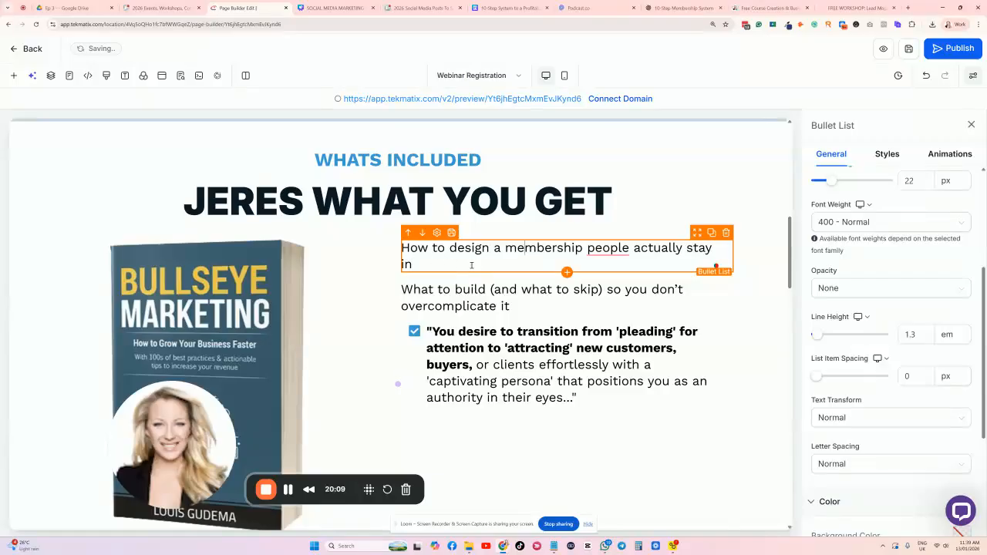
pyautogui.scroll(3, 870, 241)
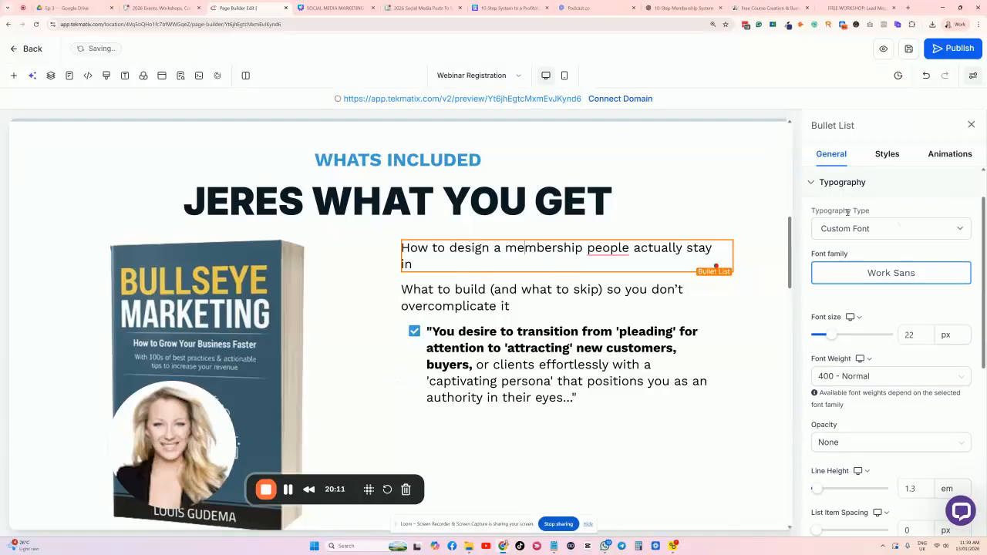
pyautogui.scroll(-1, 859, 295)
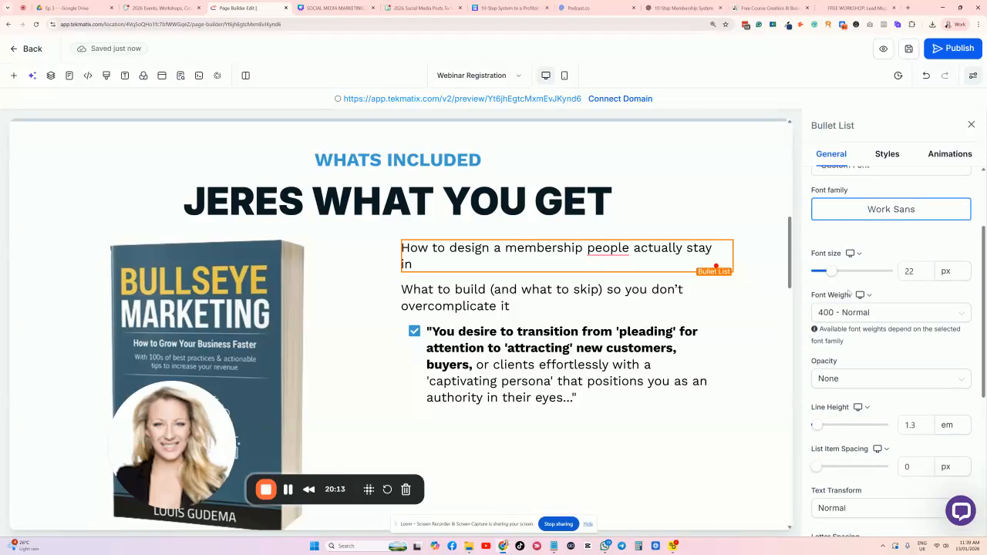
pyautogui.scroll(-3, 902, 270)
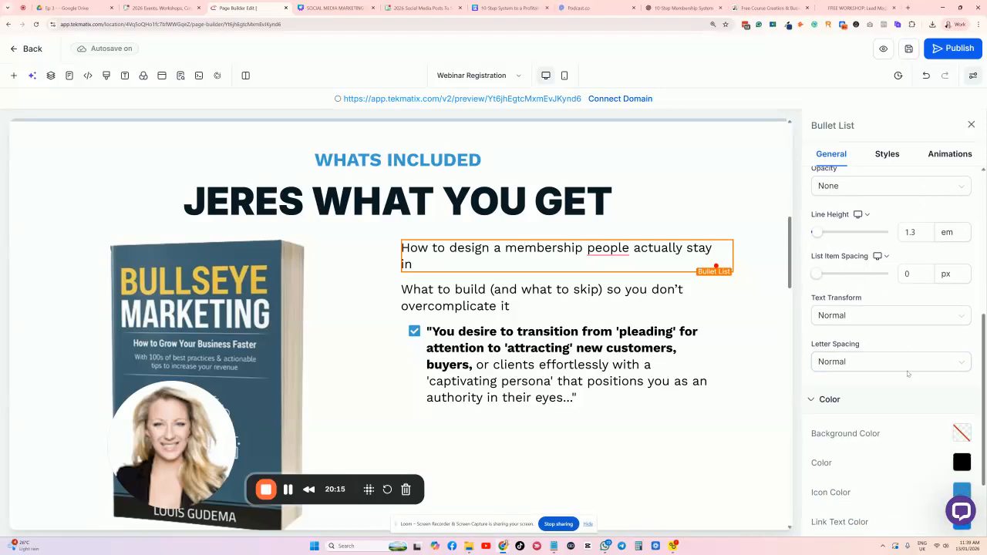
pyautogui.scroll(-2, 871, 347)
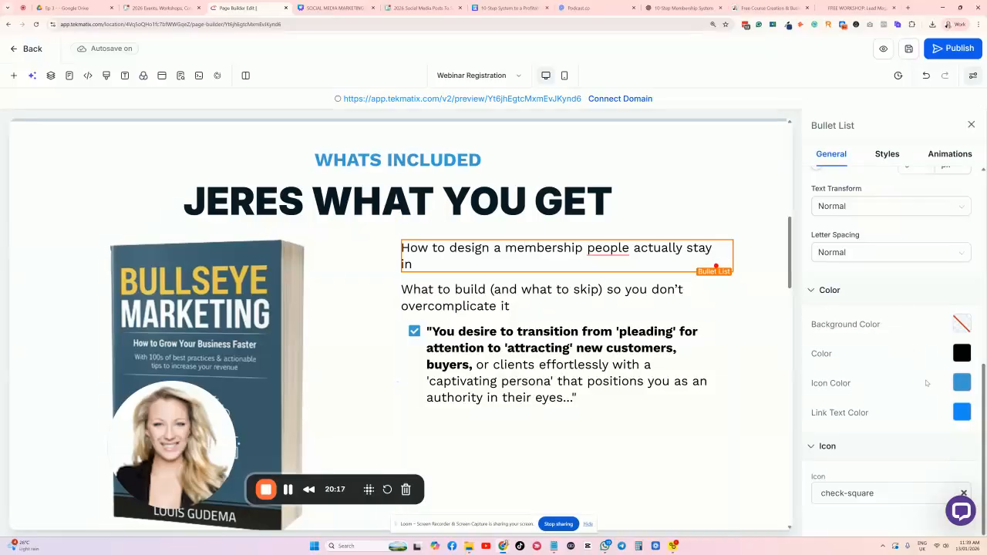
# Search the list icons for 'CHECK' and keep the check-square icon.
pyautogui.click(893, 494)
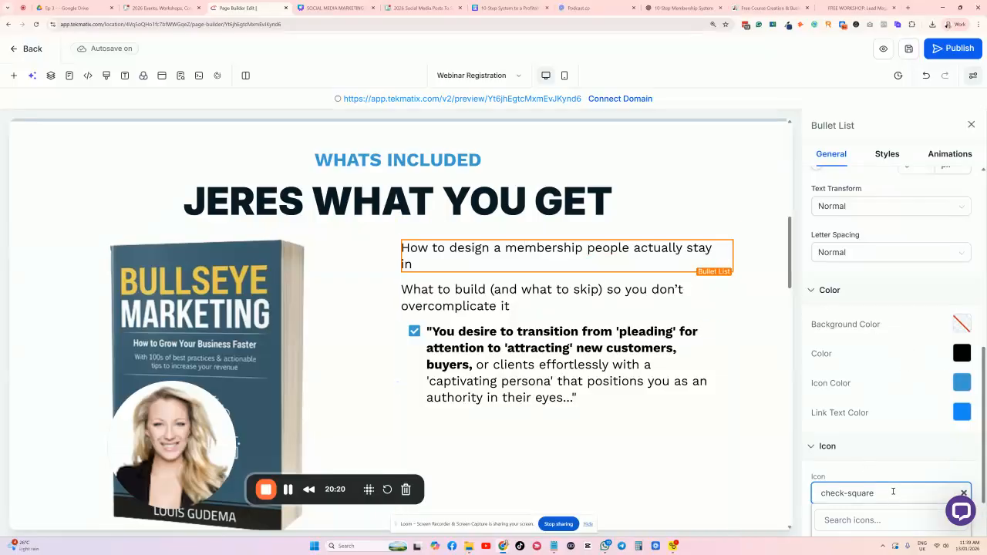
pyautogui.scroll(-1, 892, 489)
pyautogui.scroll(-2, 864, 443)
pyautogui.scroll(2, 901, 472)
pyautogui.click(867, 444)
pyautogui.write('CHECK')
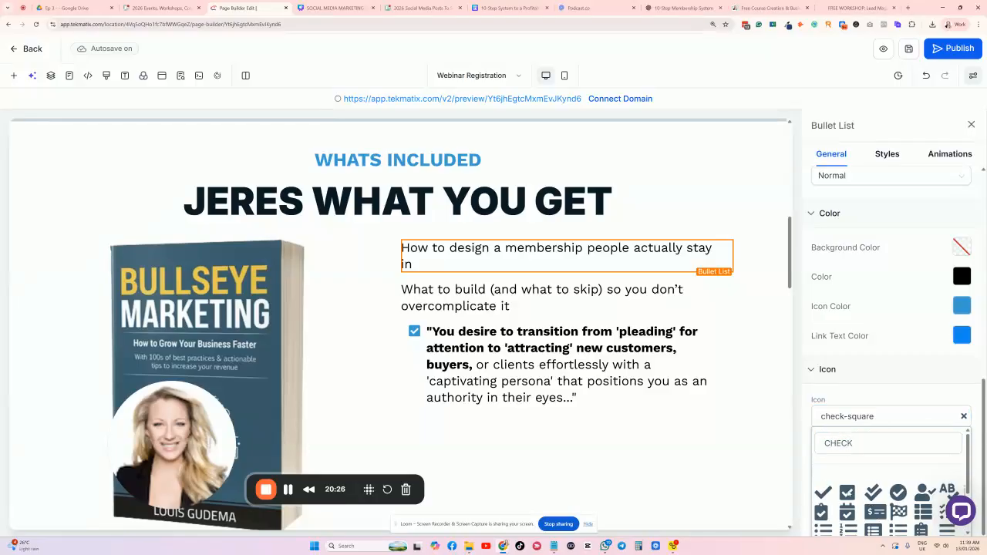
pyautogui.click(848, 492)
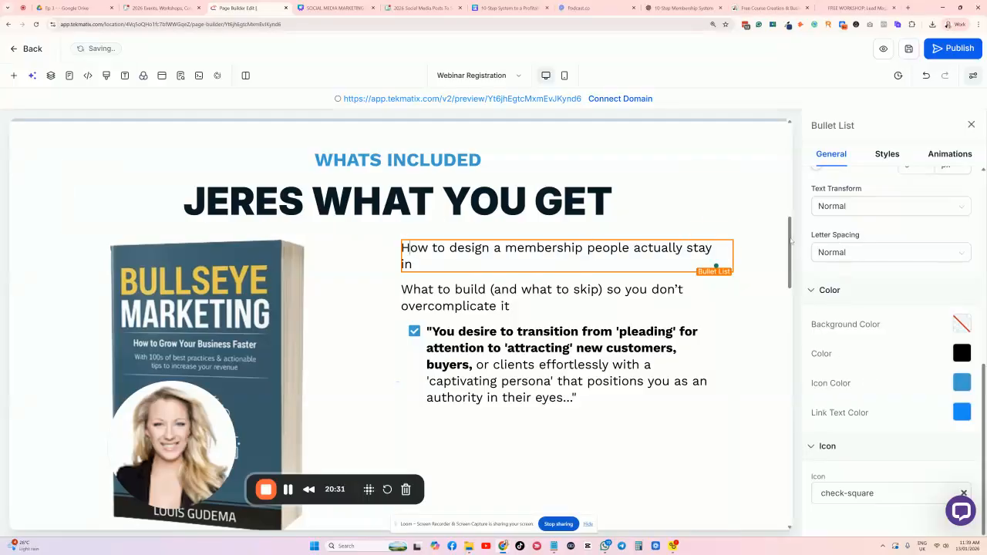
pyautogui.press('Return')
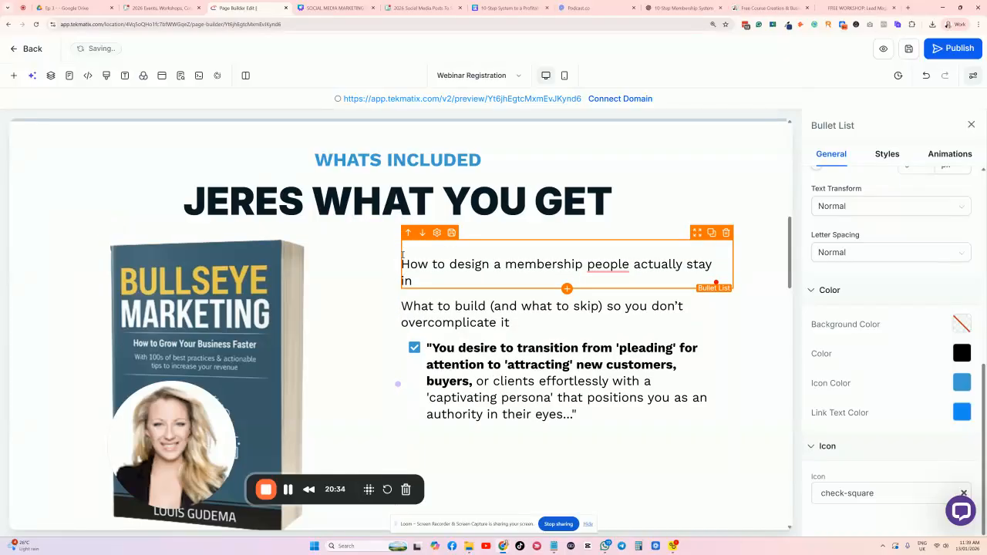
pyautogui.press('BackSpace')
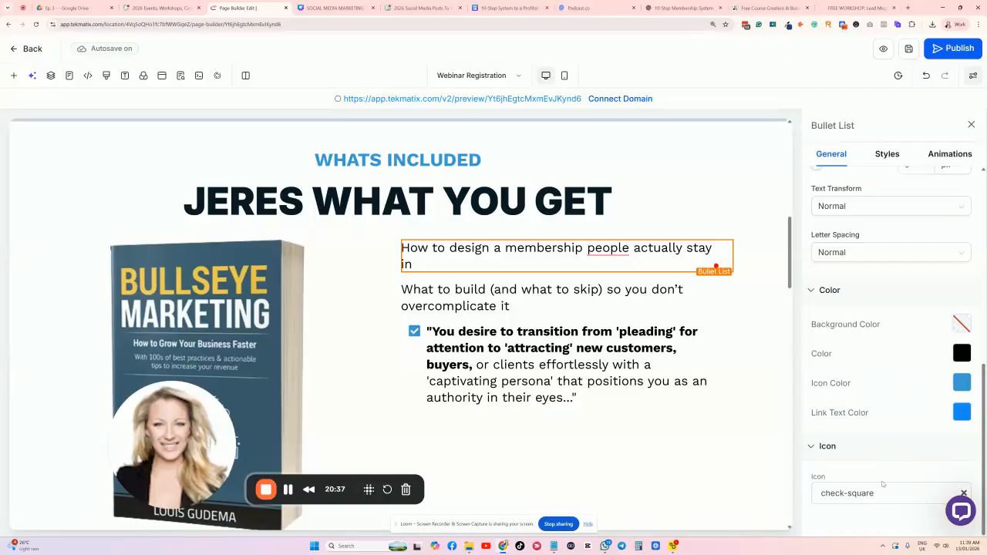
# Set the list icon colour to the pink brand swatch and save the page.
pyautogui.click(961, 383)
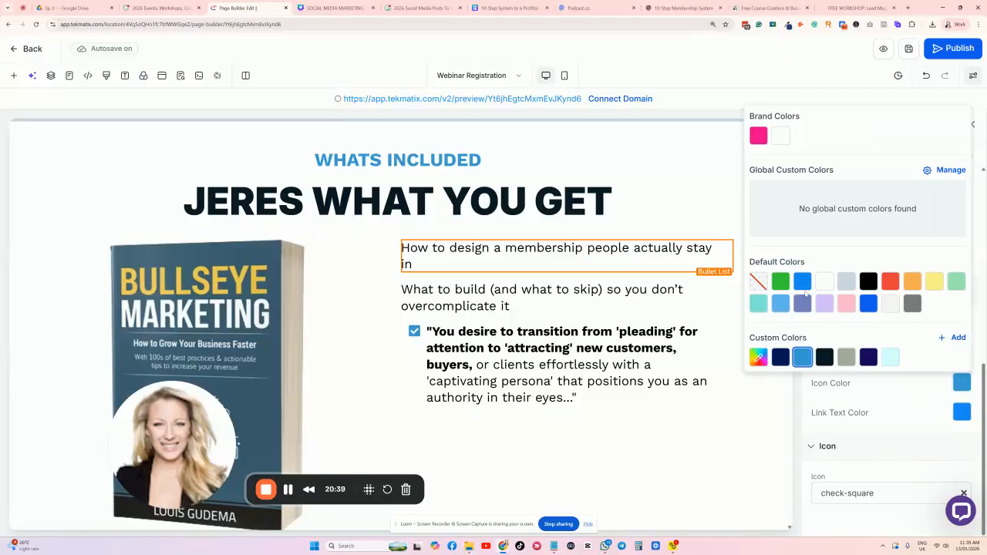
pyautogui.click(757, 136)
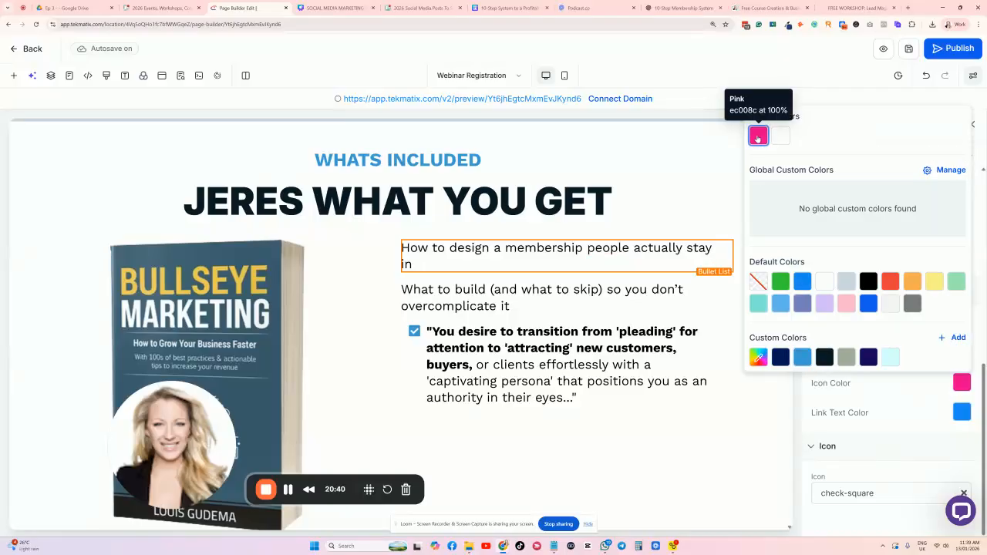
pyautogui.click(869, 518)
pyautogui.click(908, 49)
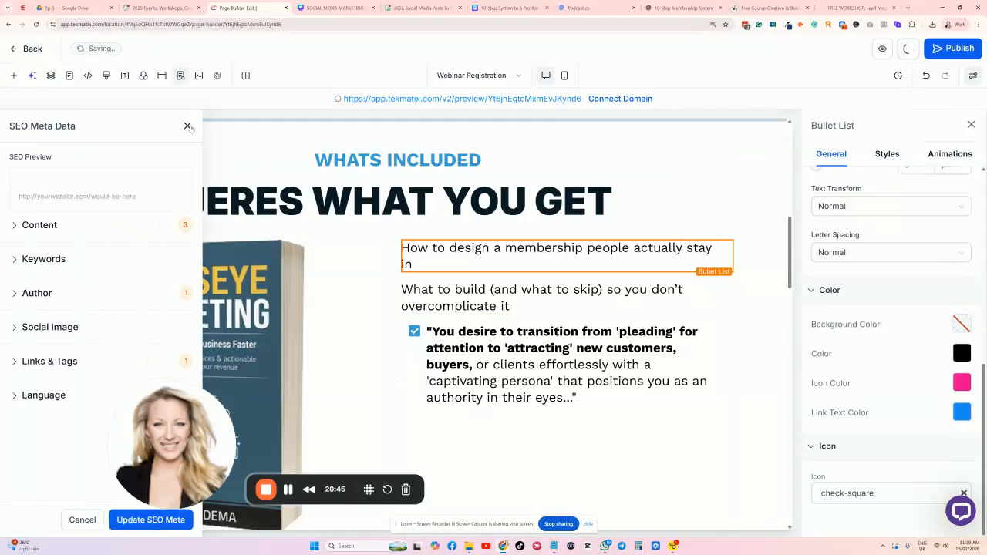
pyautogui.click(187, 126)
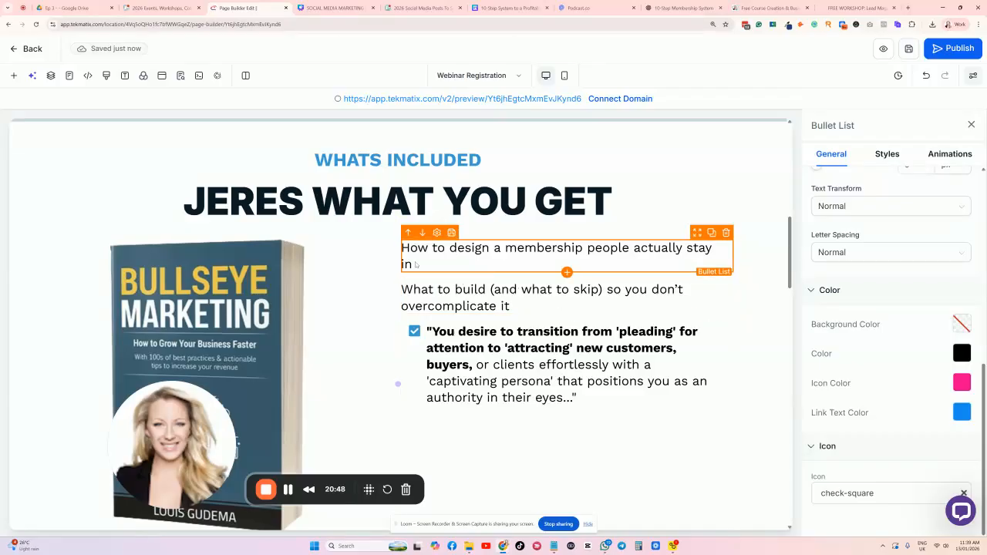
pyautogui.scroll(6, 860, 308)
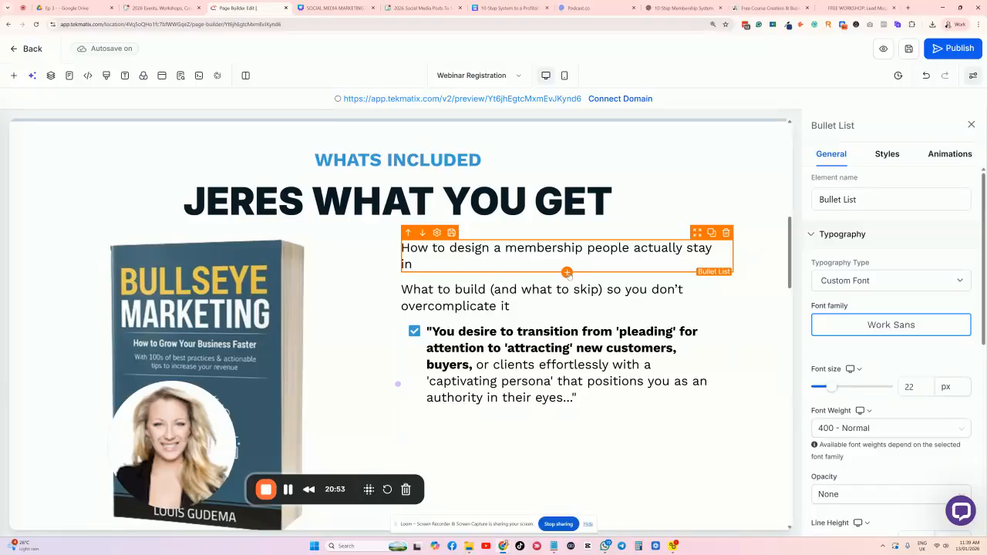
# Add a Bullet List element from the library and delete the old membership-design text.
pyautogui.click(566, 272)
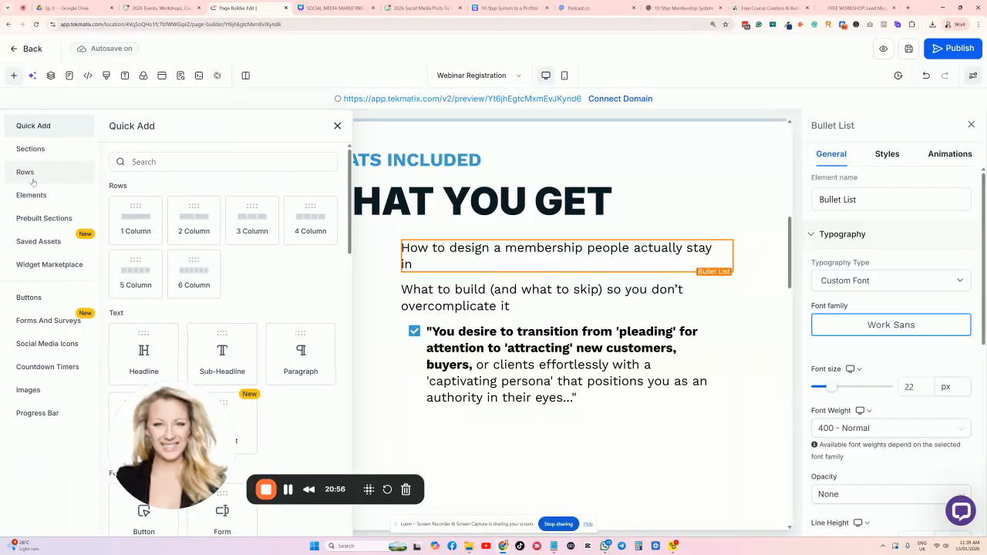
pyautogui.scroll(-3, 164, 235)
pyautogui.moveTo(146, 192); pyautogui.dragTo(501, 285)
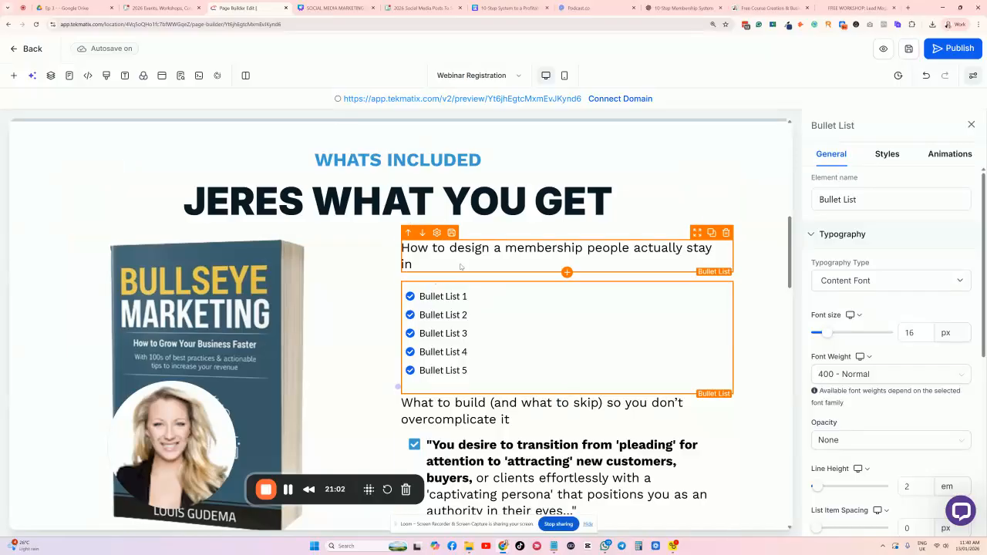
pyautogui.click(725, 233)
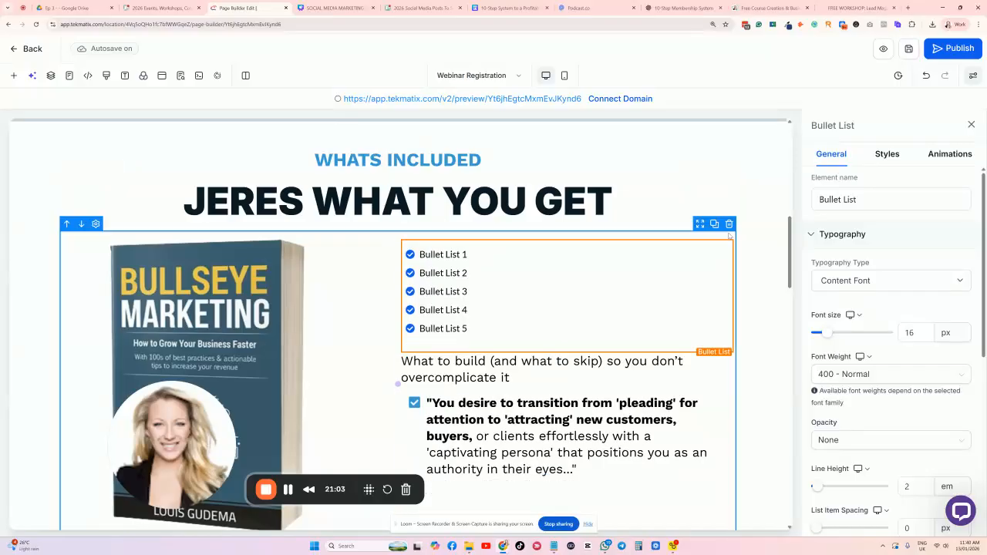
# Paste the What to build line into bullet items one, two and a new third item.
pyautogui.tripleClick(467, 253)
pyautogui.hotkey('ctrl', 'v')
pyautogui.tripleClick(477, 273)
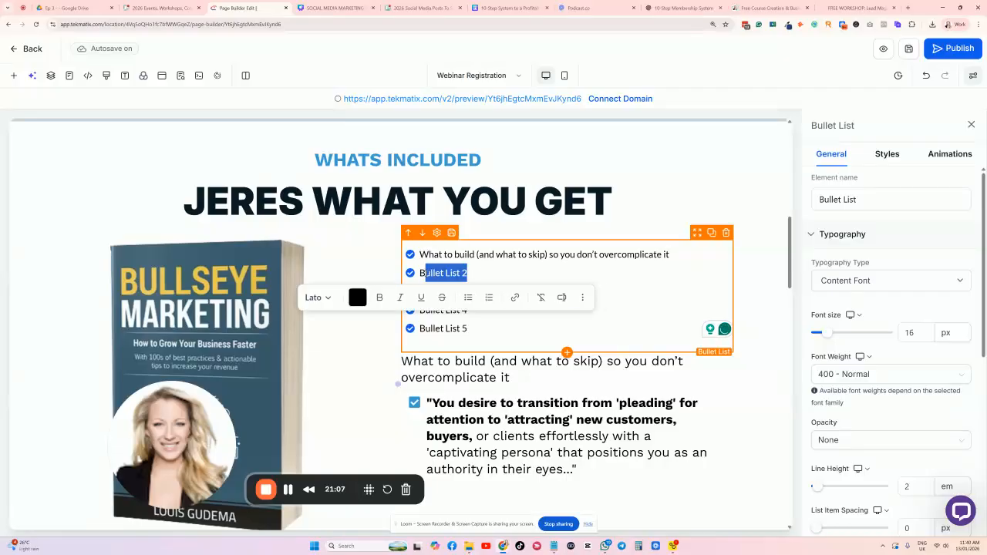
pyautogui.hotkey('ctrl', 'v')
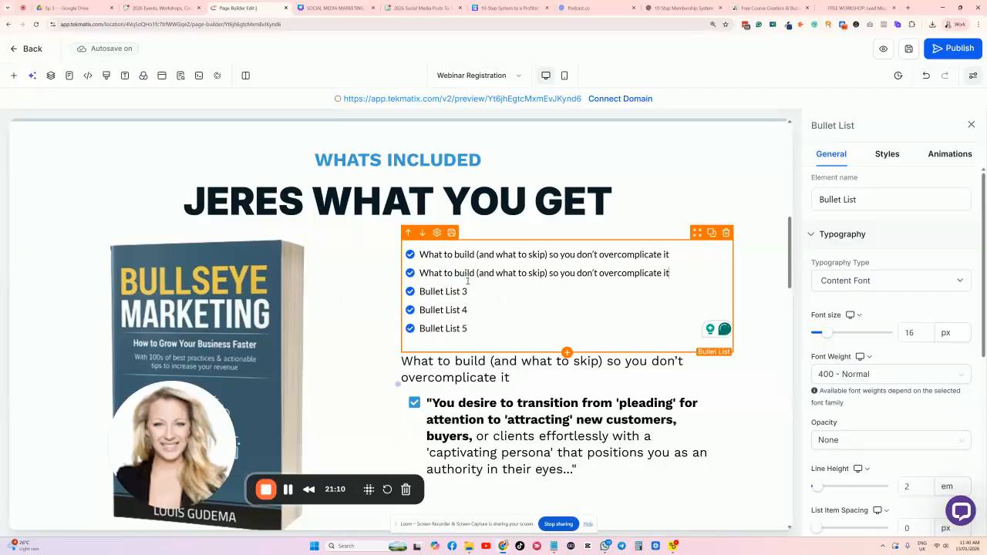
pyautogui.press('Return')
pyautogui.hotkey('ctrl', 'v')
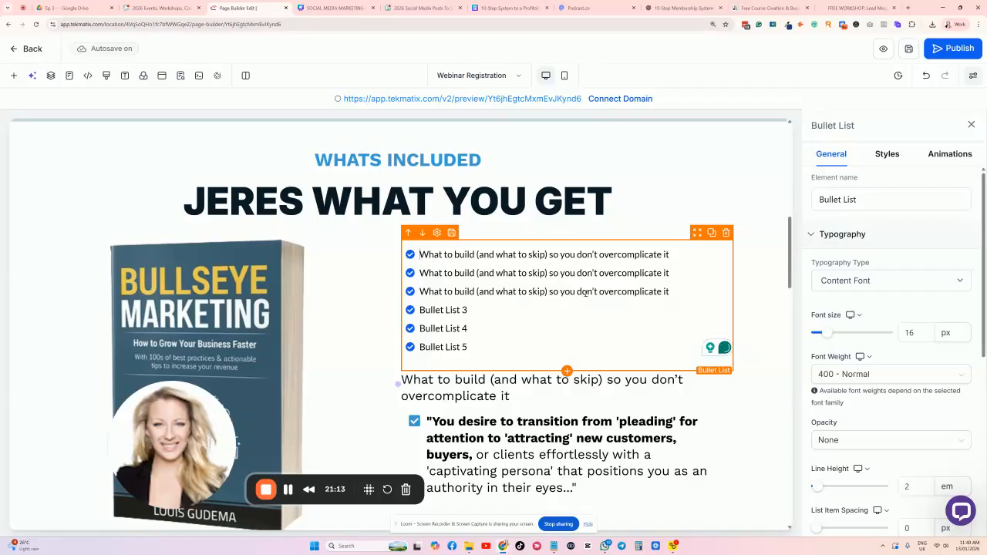
pyautogui.scroll(-5, 886, 366)
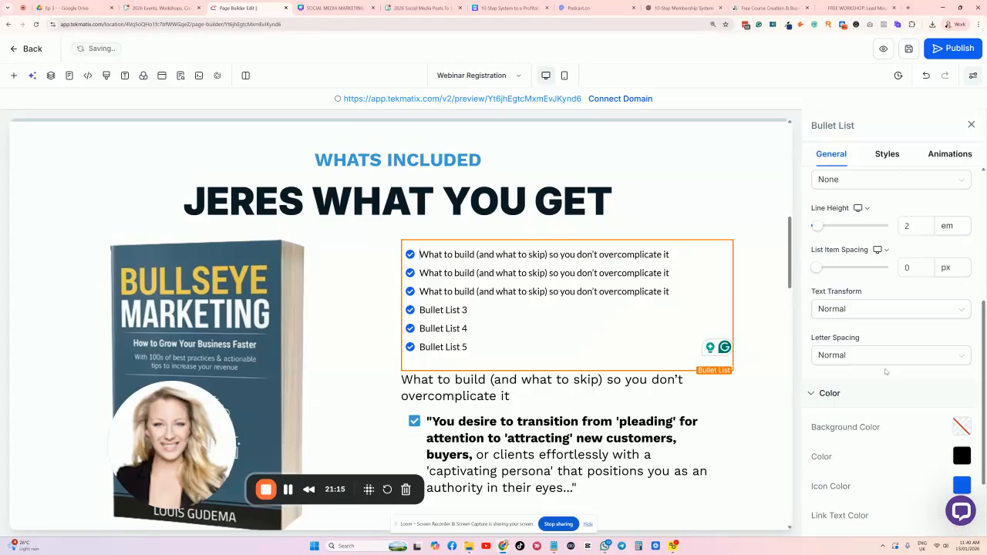
# Make the new list's icons pink and change them to calendar-check.
pyautogui.click(962, 383)
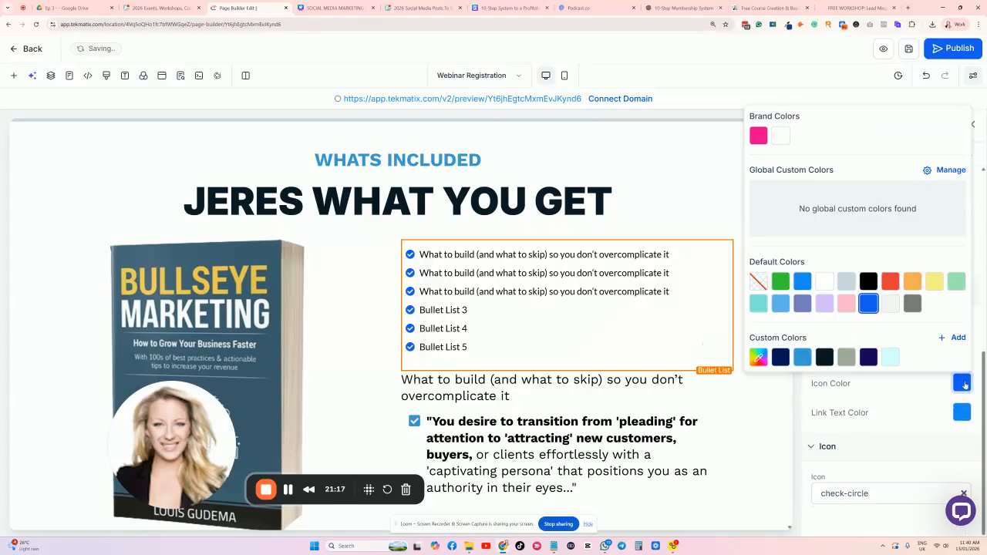
pyautogui.click(758, 135)
pyautogui.click(879, 492)
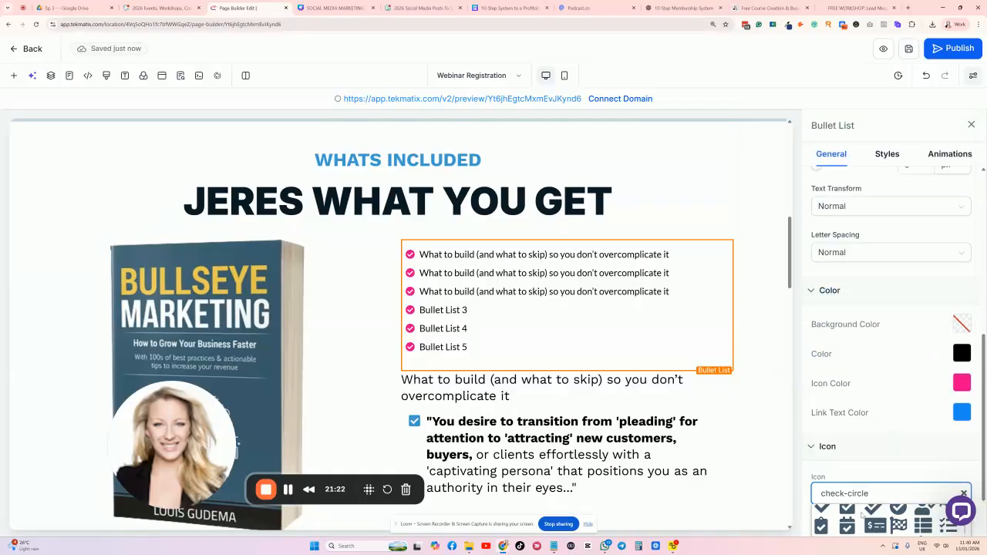
pyautogui.click(846, 510)
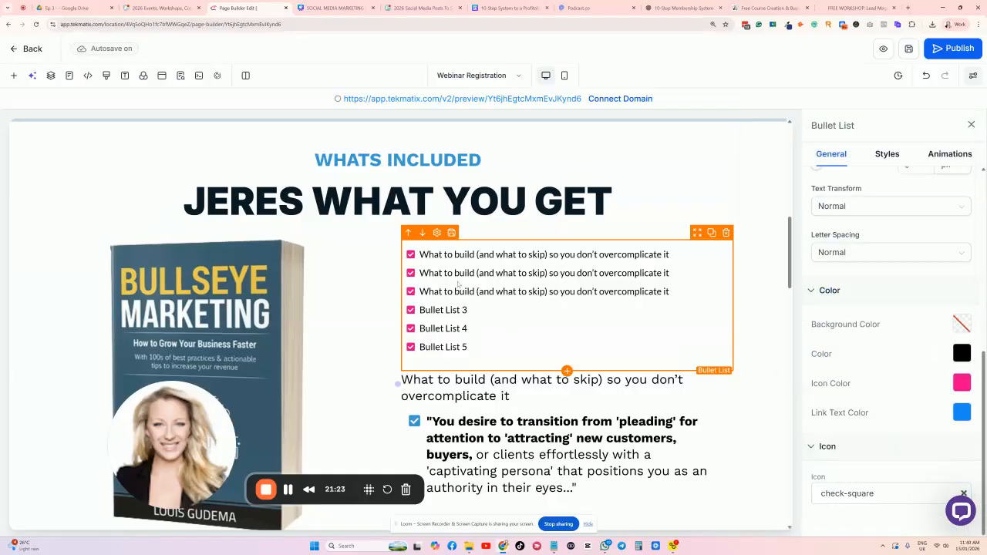
pyautogui.click(867, 495)
pyautogui.scroll(-1, 886, 432)
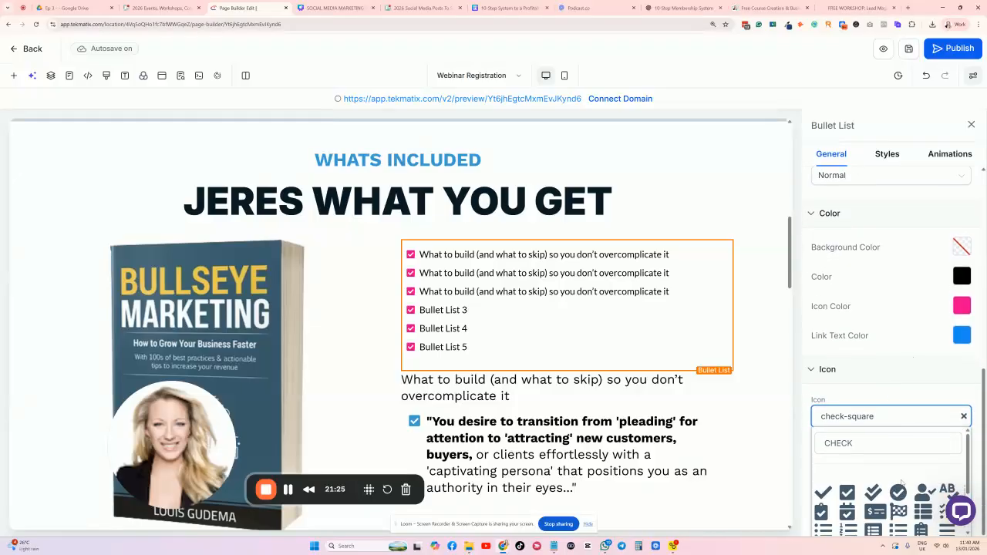
pyautogui.scroll(-1, 924, 493)
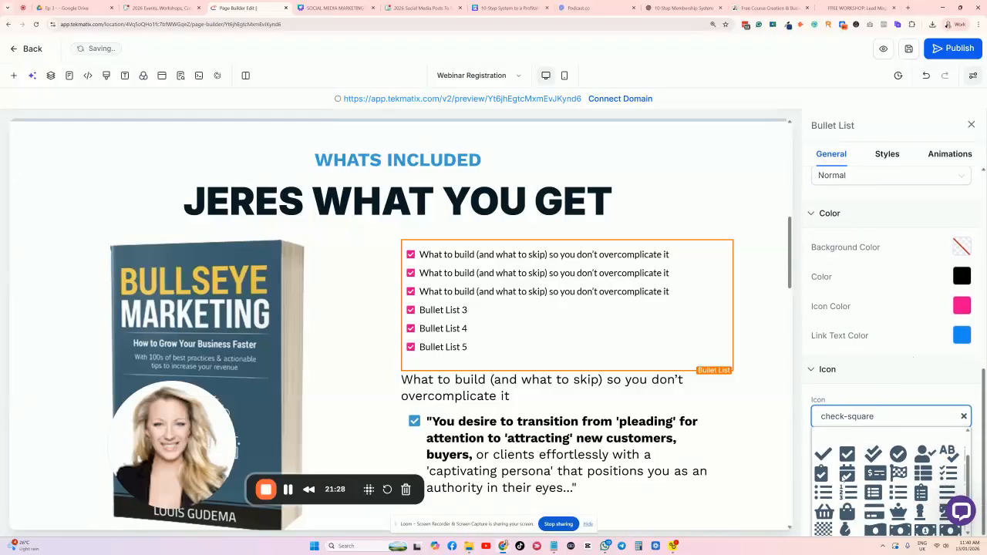
pyautogui.click(847, 473)
pyautogui.click(885, 494)
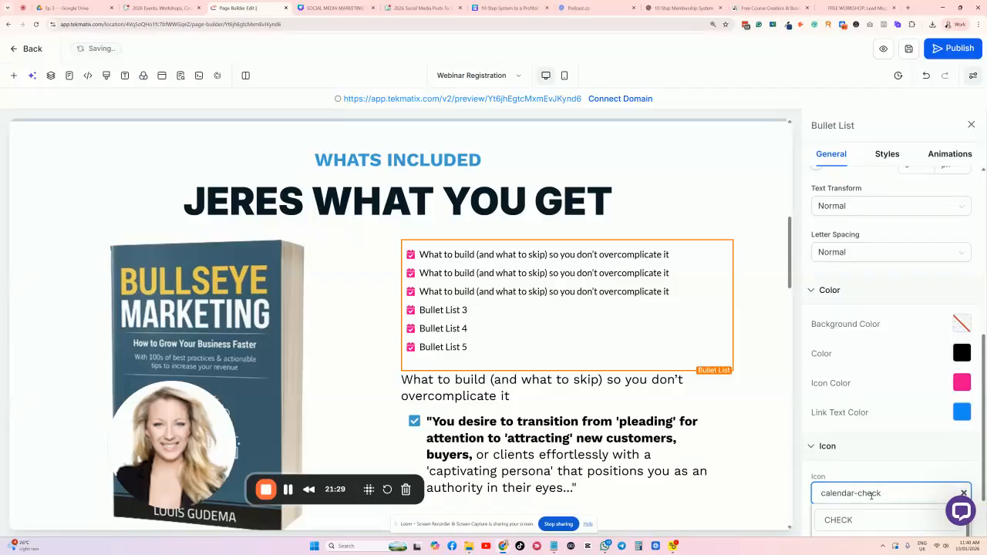
pyautogui.scroll(-2, 703, 245)
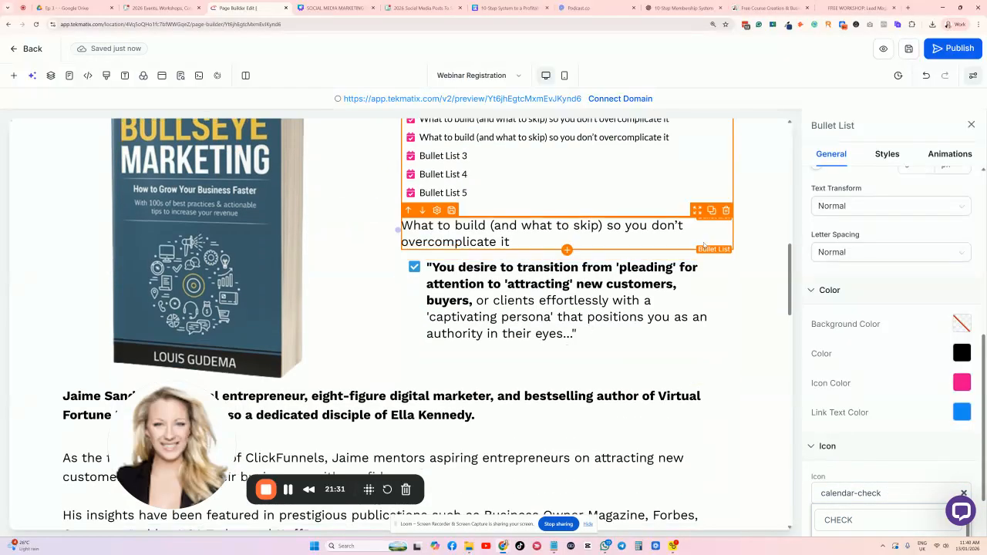
# Delete the repeated What to build bullet, the quote bullet, the author bio and the empty block.
pyautogui.click(725, 211)
pyautogui.click(725, 210)
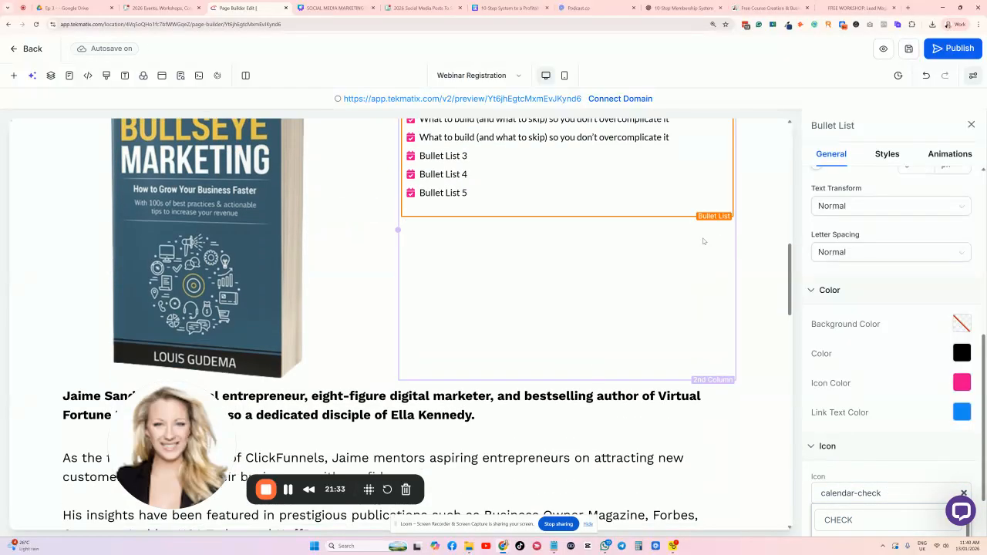
pyautogui.scroll(-3, 716, 208)
pyautogui.click(725, 187)
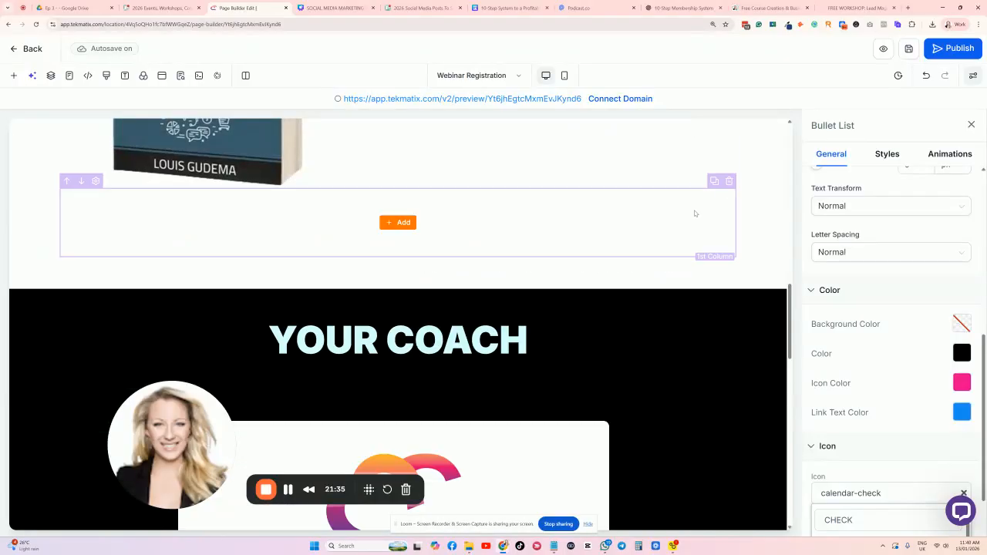
pyautogui.click(729, 149)
pyautogui.scroll(10, 694, 215)
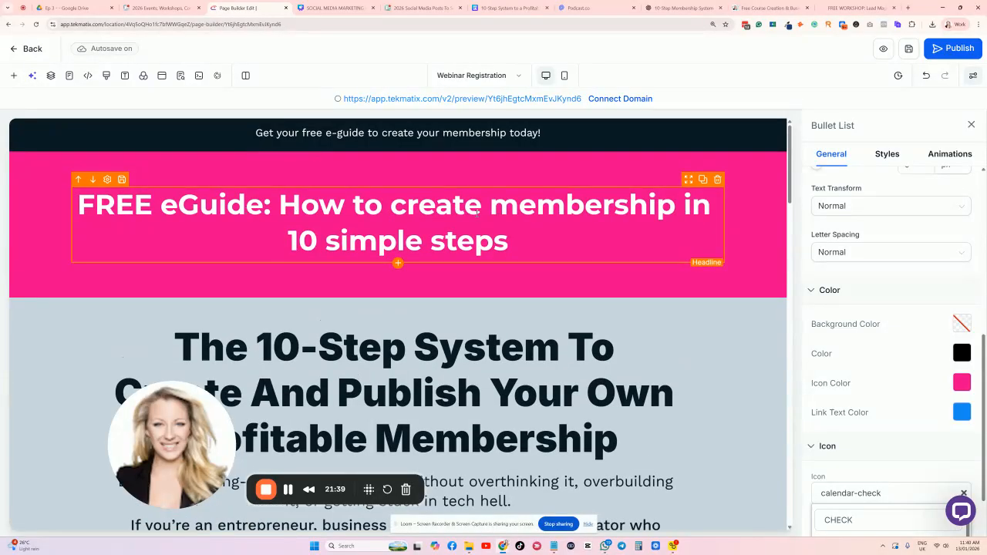
# Select the FREE eGuide headline text and review the area beside the book cover.
pyautogui.click(477, 213)
pyautogui.scroll(-10, 448, 229)
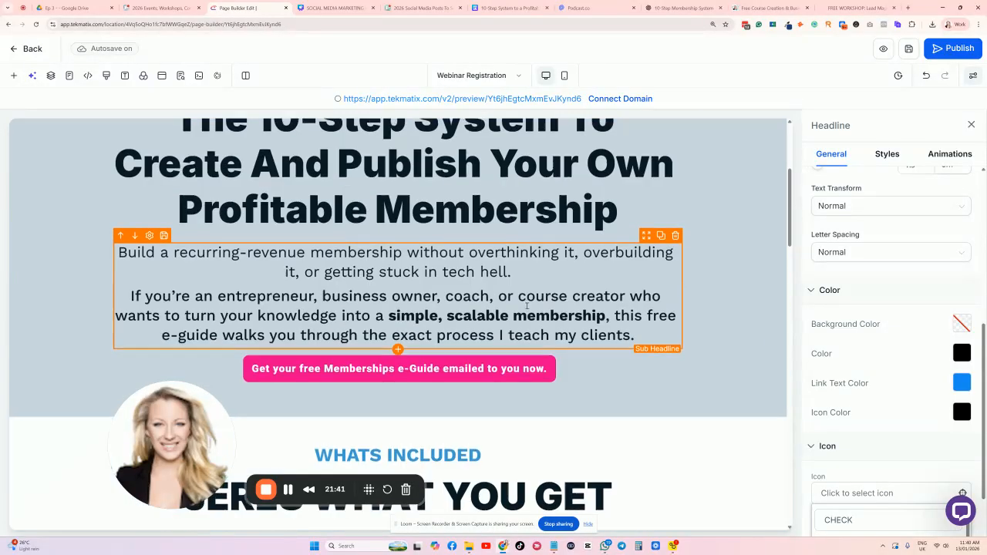
pyautogui.scroll(1, 396, 254)
pyautogui.scroll(-1, 396, 254)
pyautogui.scroll(-15, 462, 359)
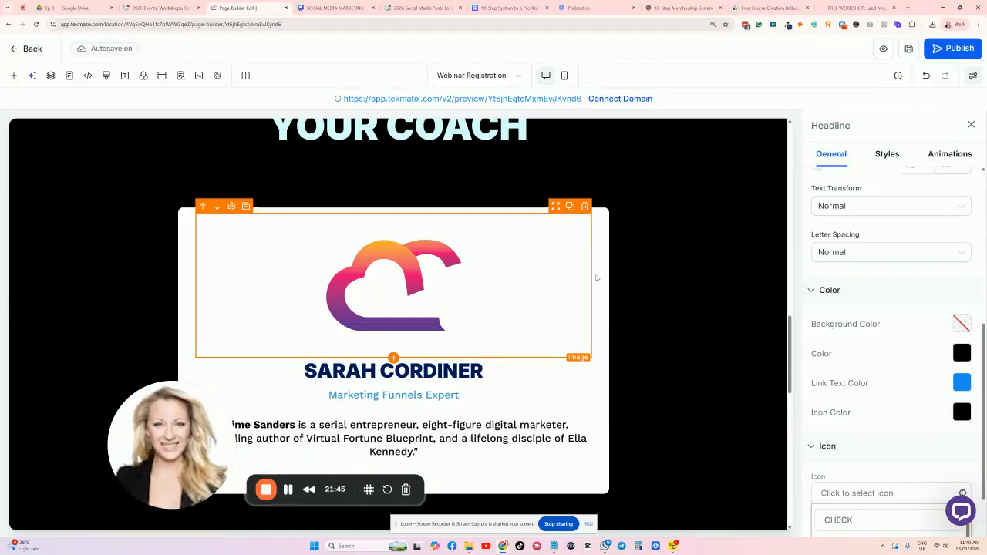
# Delete the product mockup section.
pyautogui.scroll(-2, 735, 261)
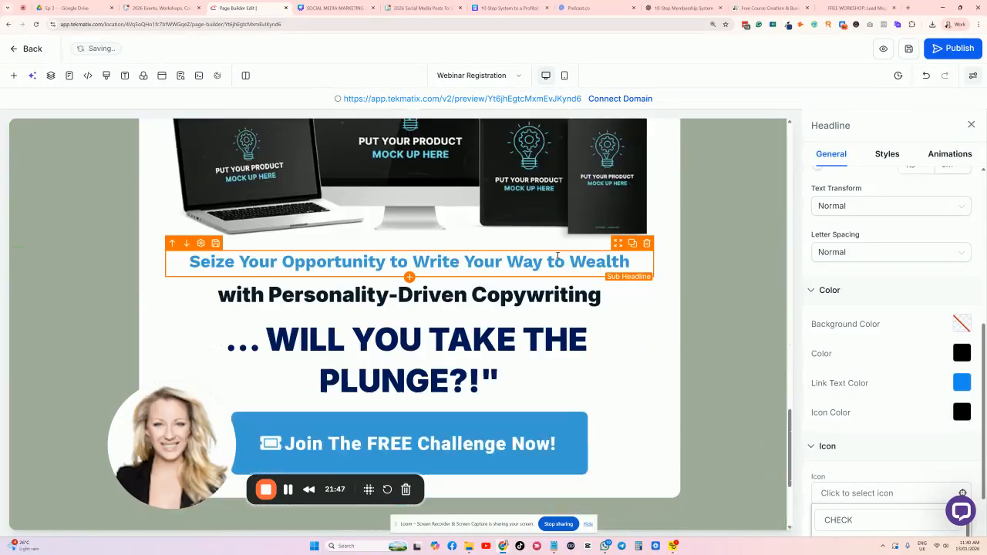
pyautogui.scroll(2, 729, 223)
pyautogui.click(777, 192)
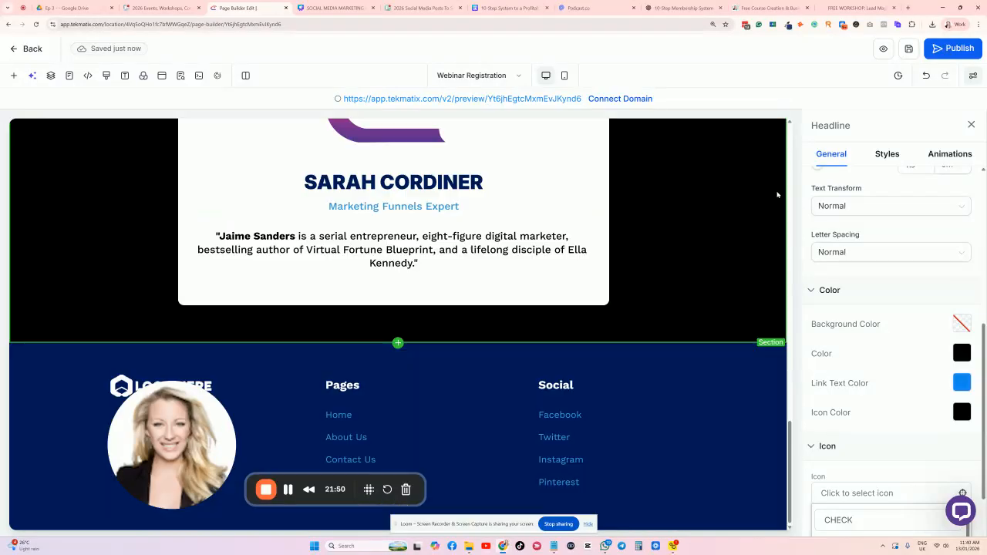
pyautogui.scroll(15, 514, 238)
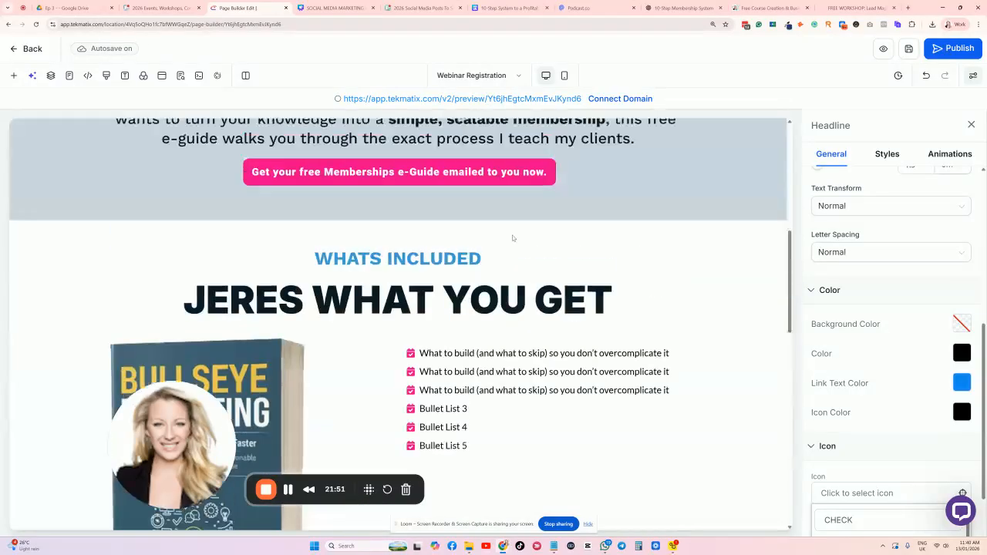
pyautogui.scroll(-2, 451, 359)
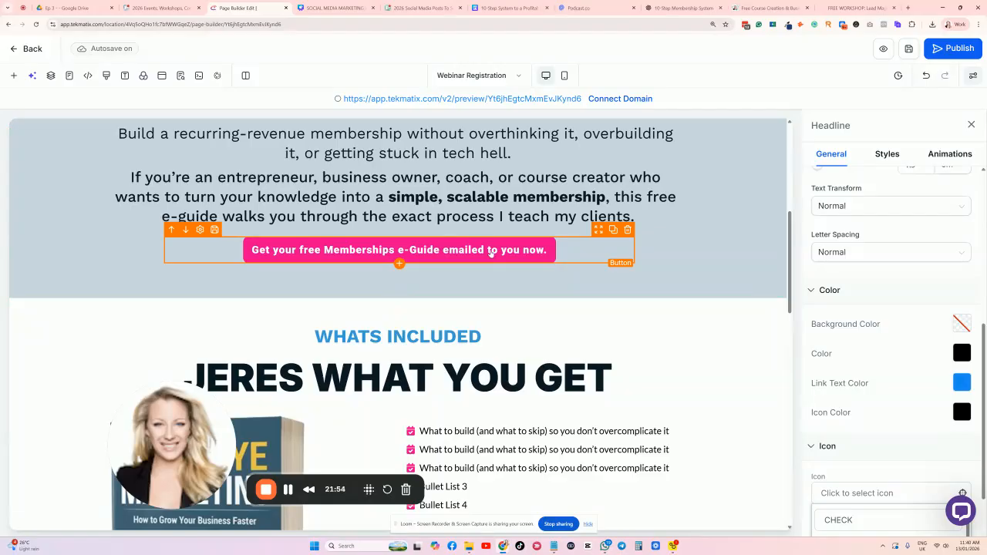
# Duplicate the pink 'Get your free Memberships e-Guide' button, placing copies below the book section and under the coach bio.
pyautogui.click(612, 229)
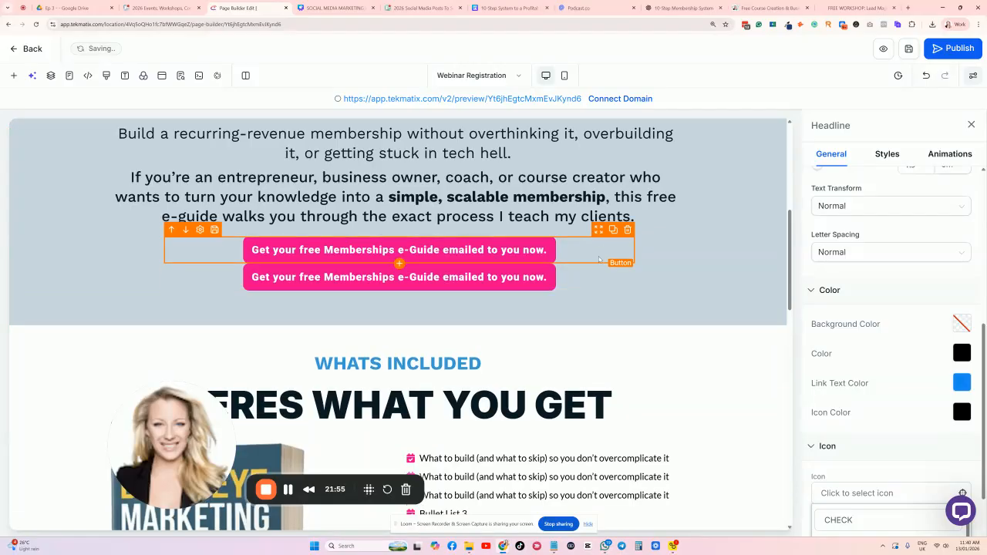
pyautogui.moveTo(599, 258); pyautogui.dragTo(575, 370)
pyautogui.scroll(1, 517, 353)
pyautogui.scroll(-4, 516, 323)
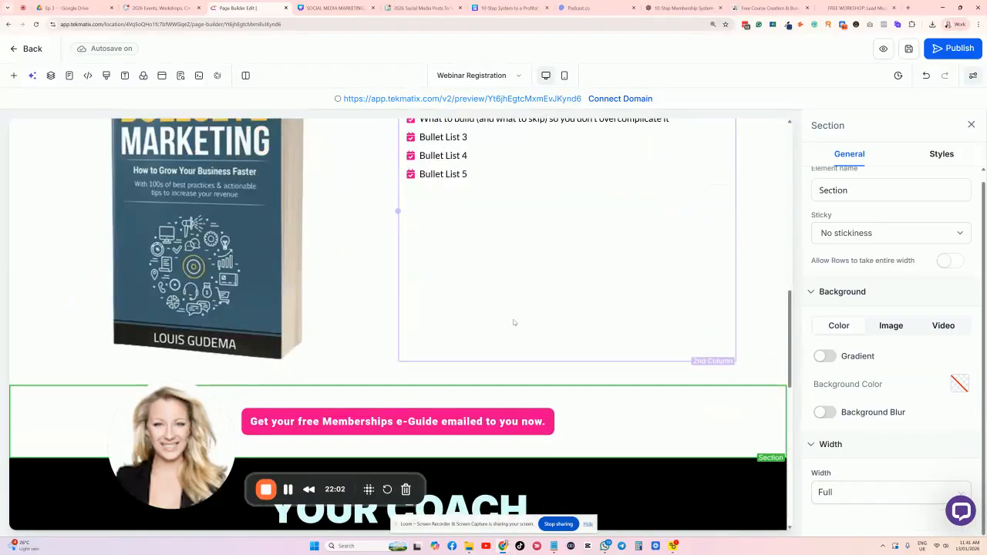
pyautogui.scroll(2, 515, 321)
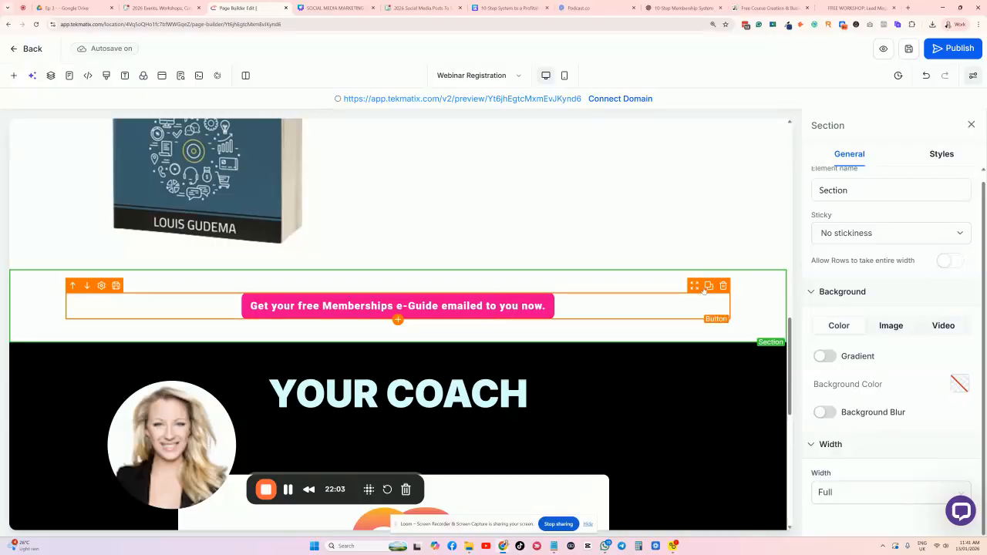
pyautogui.click(708, 285)
pyautogui.scroll(-1, 693, 258)
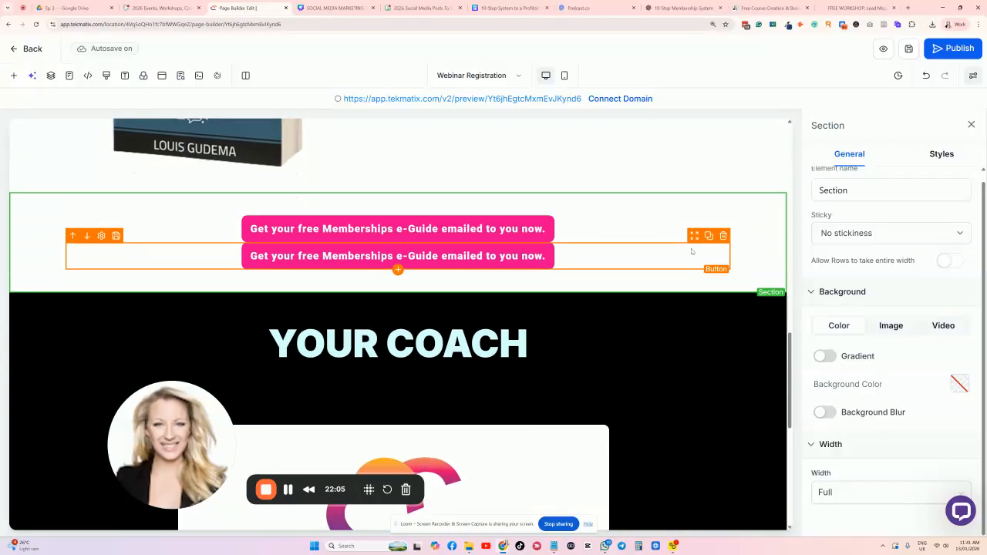
pyautogui.moveTo(694, 239); pyautogui.dragTo(634, 306)
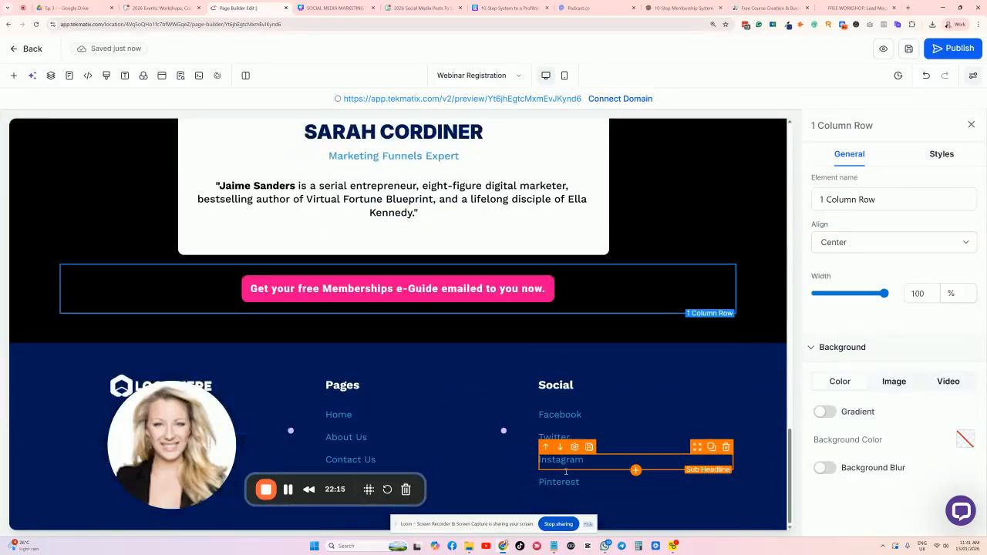
# Set the pink header section's top and bottom padding to 10 px.
pyautogui.scroll(20, 669, 374)
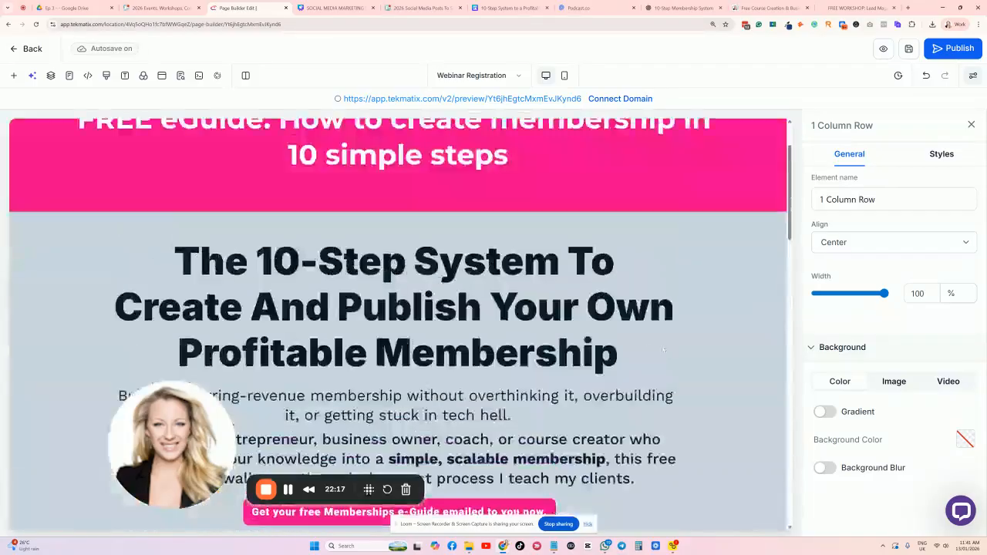
pyautogui.scroll(-2, 661, 350)
pyautogui.click(549, 227)
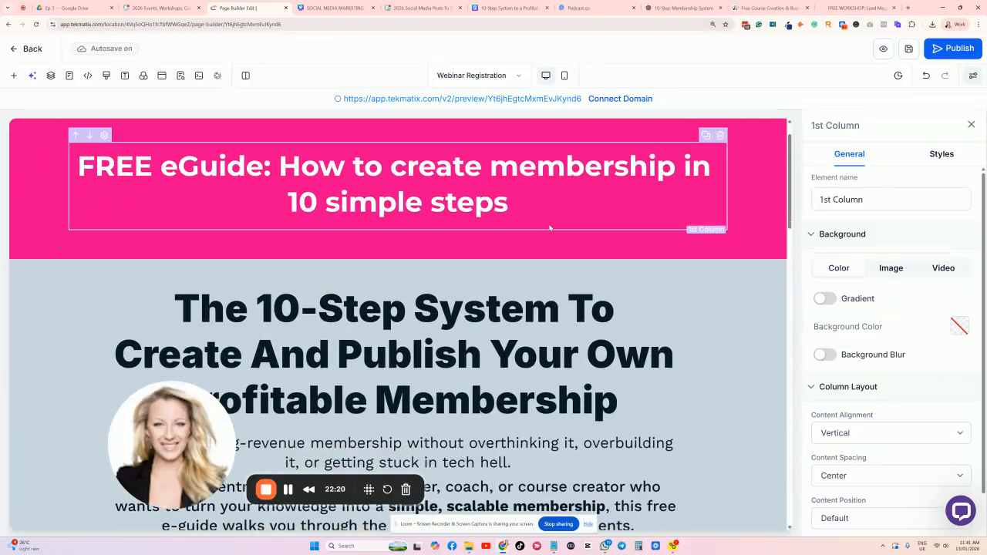
pyautogui.scroll(1, 550, 227)
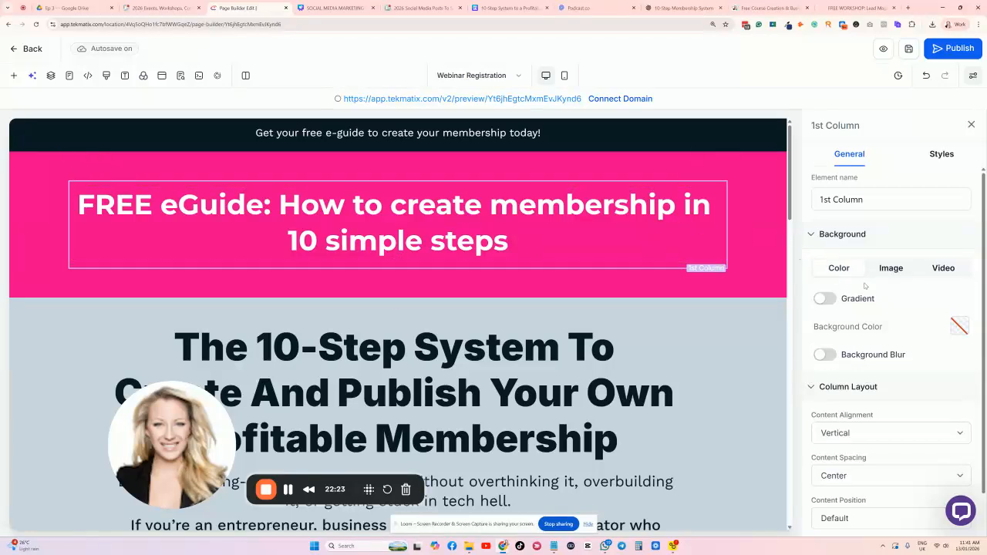
pyautogui.click(749, 239)
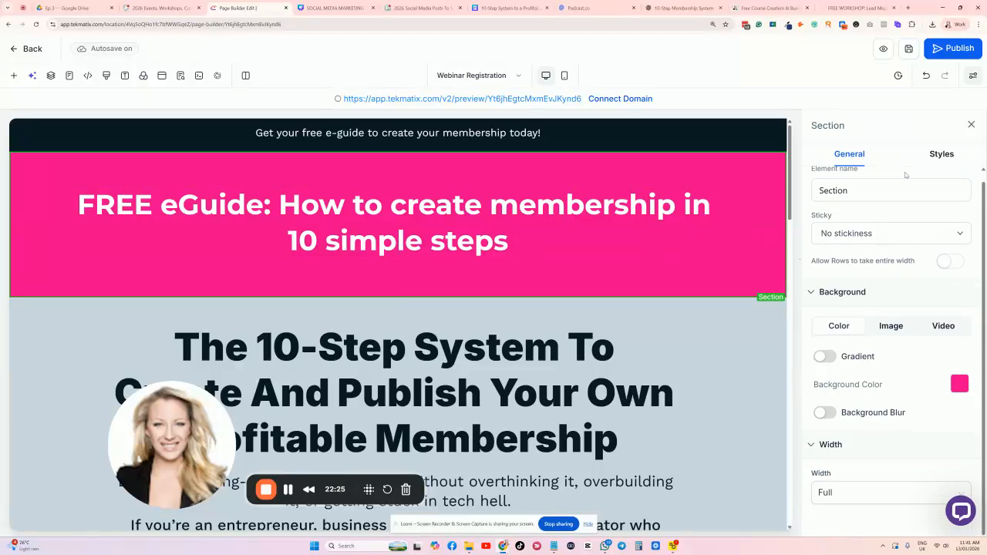
pyautogui.click(944, 154)
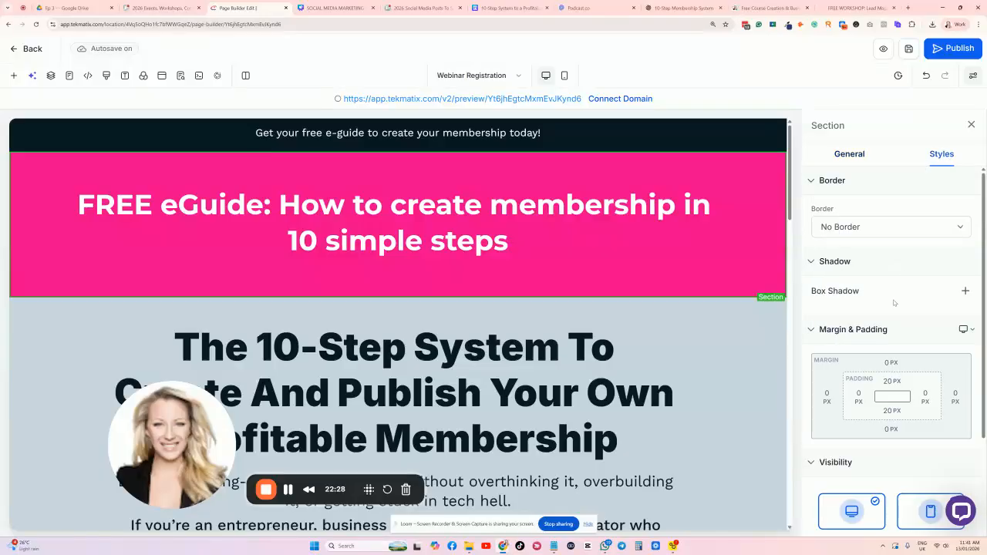
pyautogui.scroll(-1, 893, 308)
pyautogui.click(892, 344)
pyautogui.click(870, 396)
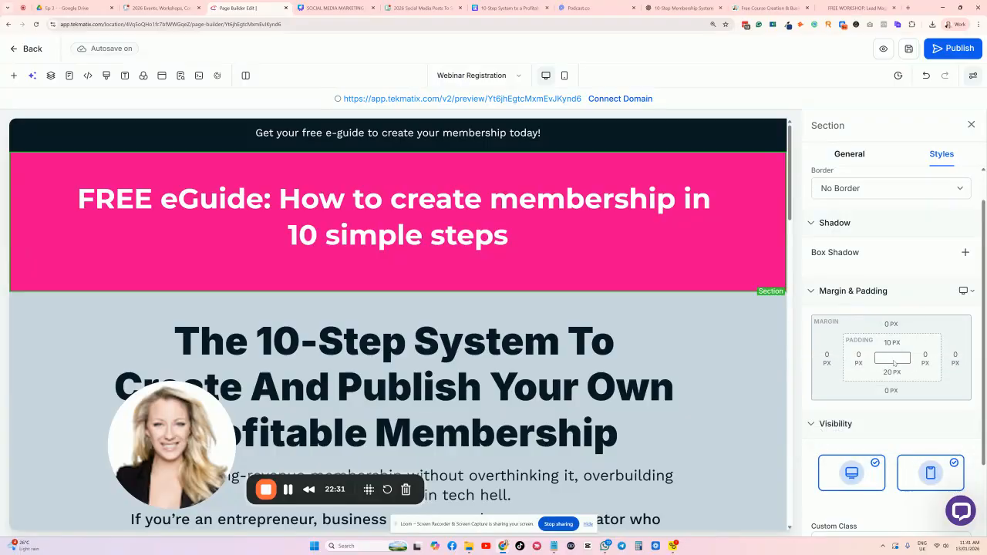
pyautogui.click(890, 373)
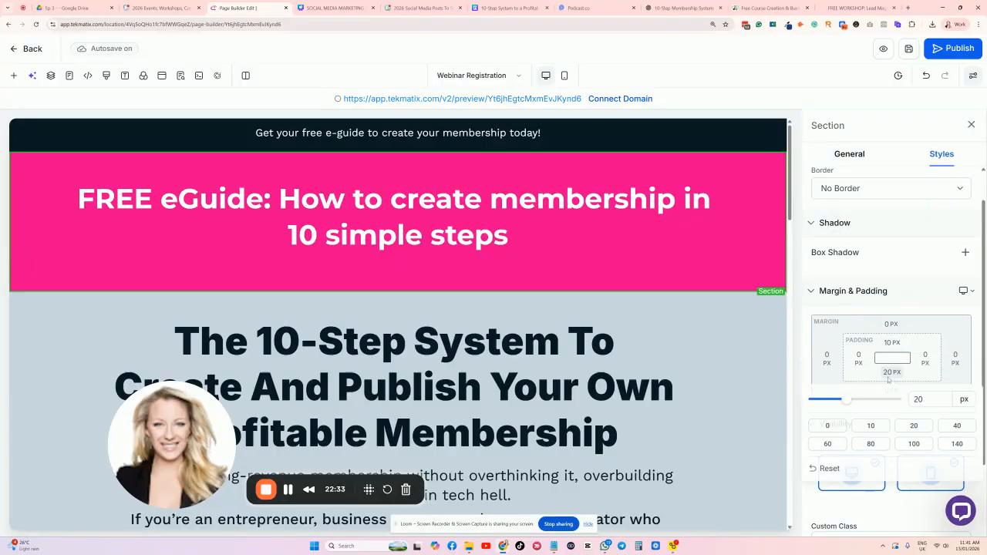
pyautogui.click(870, 426)
# Shrink the FREE eGuide headline to a 35 px font size so it fits one line.
pyautogui.click(478, 202)
pyautogui.tripleClick(478, 202)
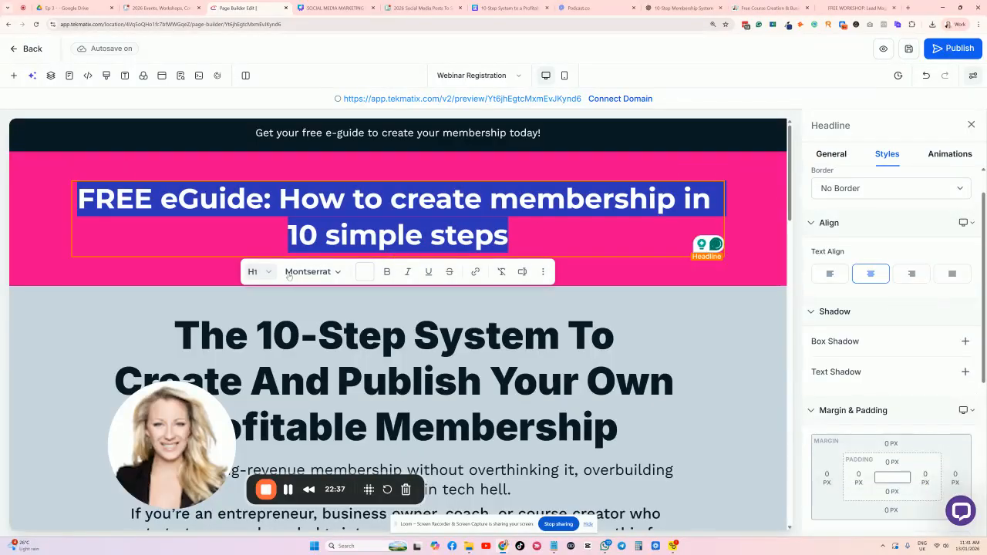
pyautogui.scroll(-1, 889, 241)
pyautogui.scroll(1, 888, 241)
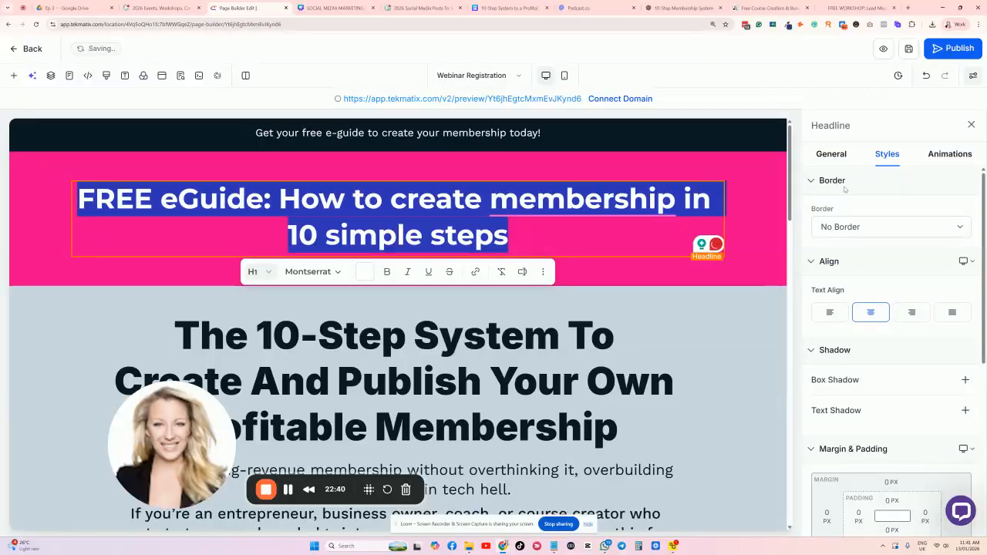
pyautogui.click(834, 158)
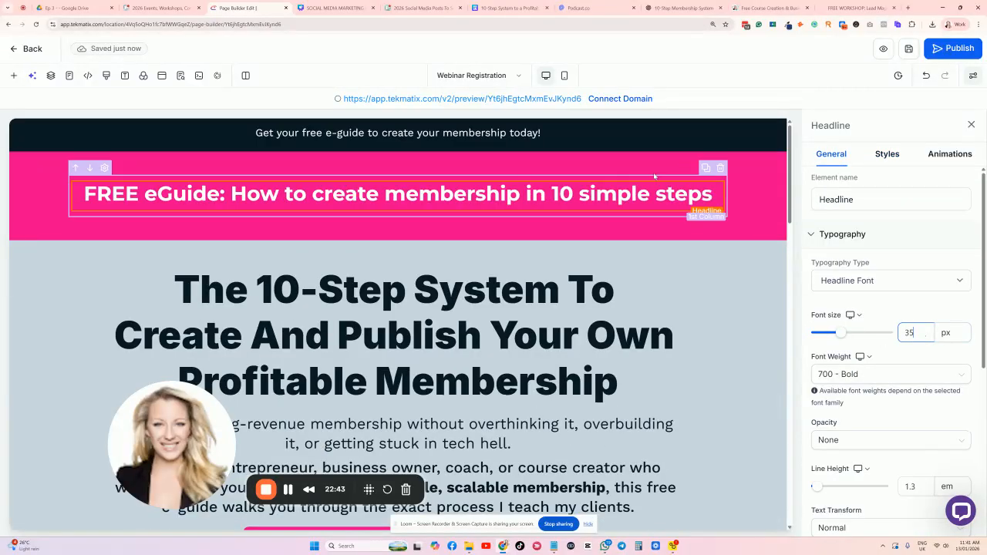
# Check the spacing of the headline's column, the pink header section and the sub-headline block.
pyautogui.click(612, 168)
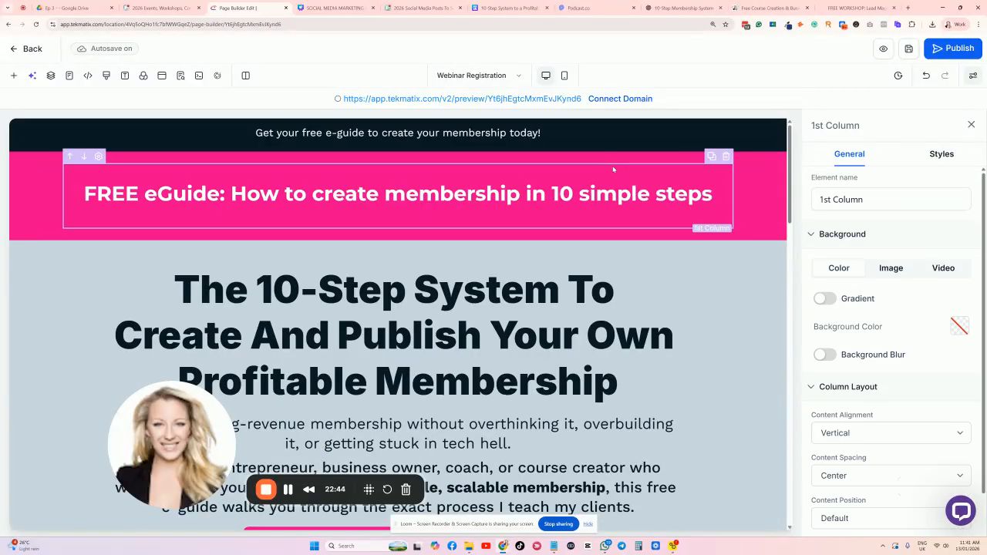
pyautogui.click(942, 154)
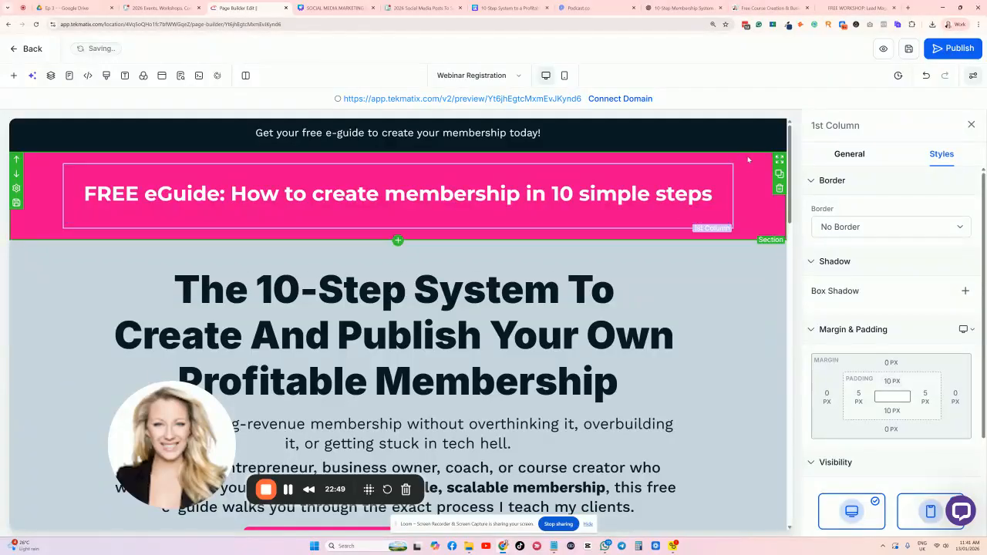
pyautogui.click(687, 194)
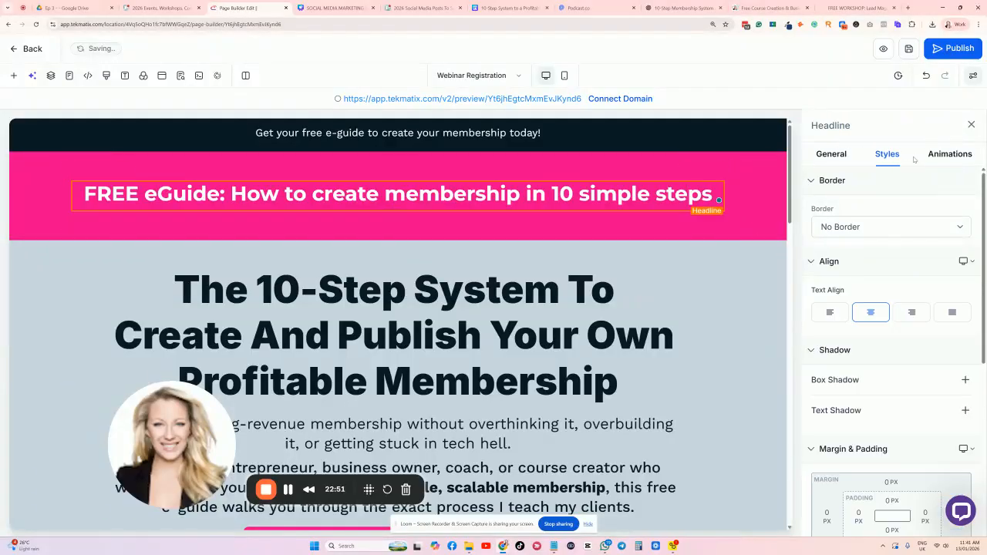
pyautogui.scroll(-2, 878, 339)
pyautogui.click(767, 185)
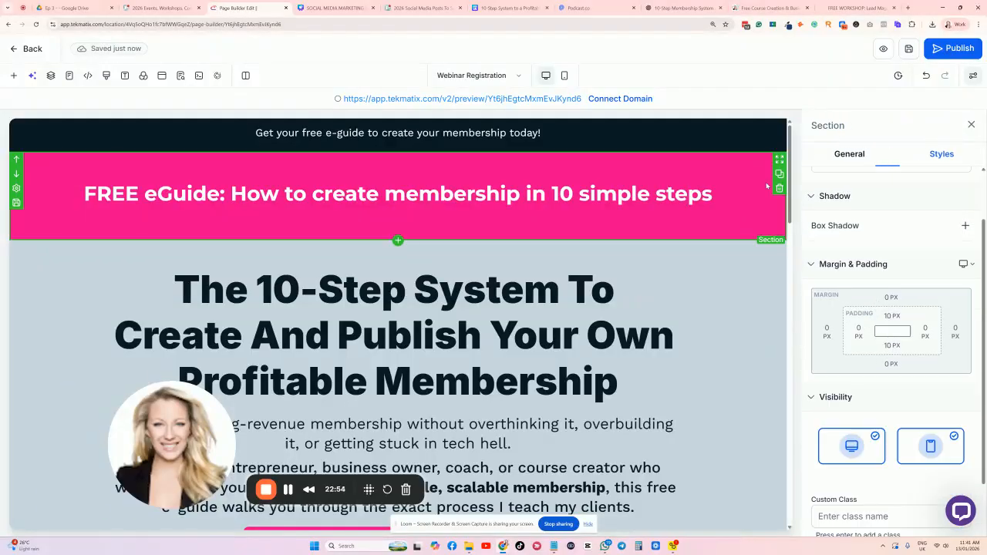
pyautogui.click(683, 193)
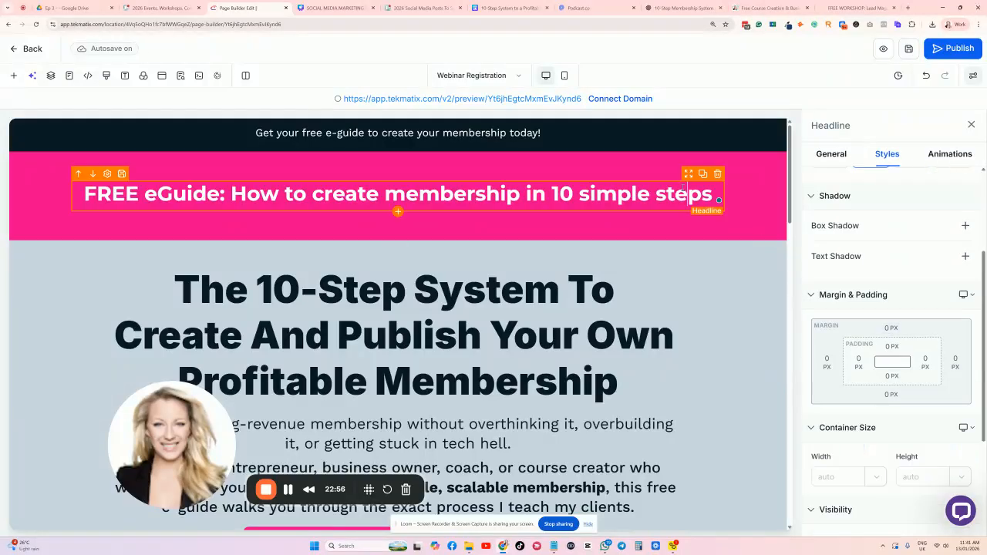
pyautogui.click(674, 397)
# Publish the page on the offer.tekmatix.com domain at /webinar-registration-page-1026.
pyautogui.scroll(-3, 649, 296)
pyautogui.scroll(-15, 649, 296)
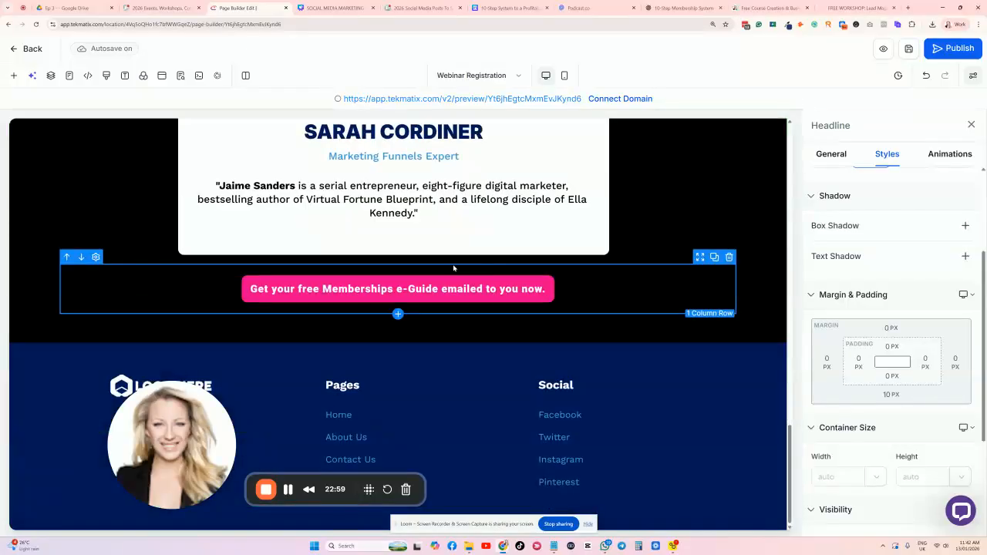
pyautogui.scroll(15, 466, 270)
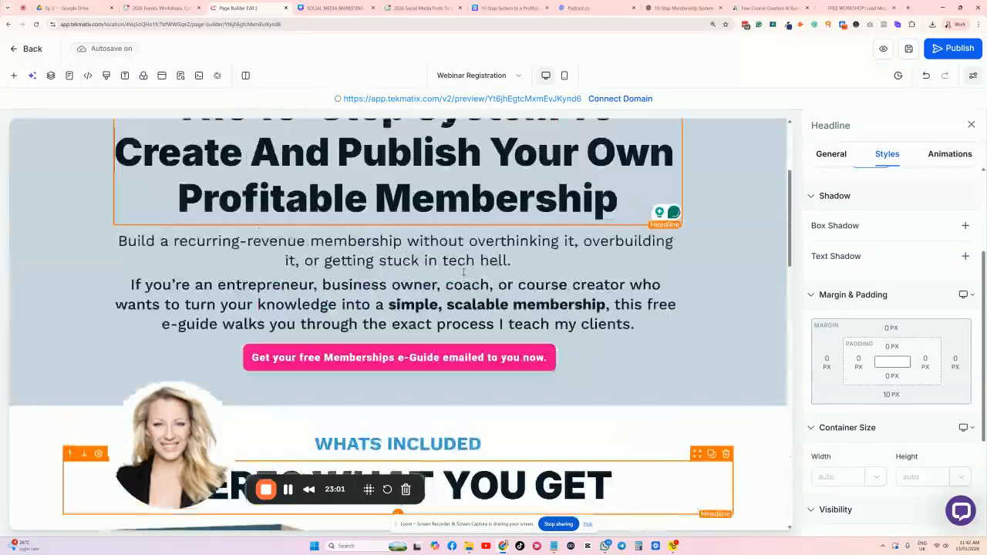
pyautogui.scroll(2, 463, 271)
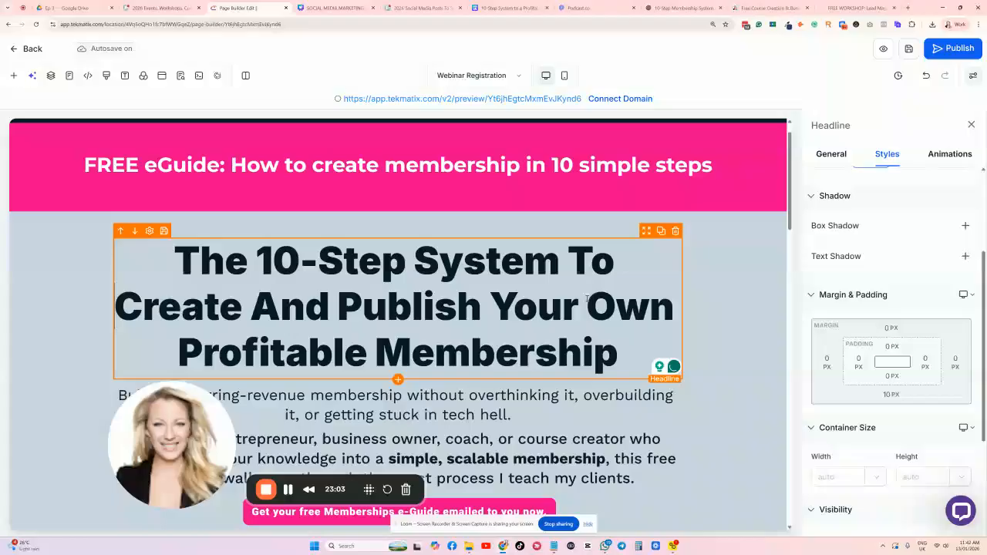
pyautogui.scroll(-2, 587, 299)
pyautogui.scroll(2, 490, 247)
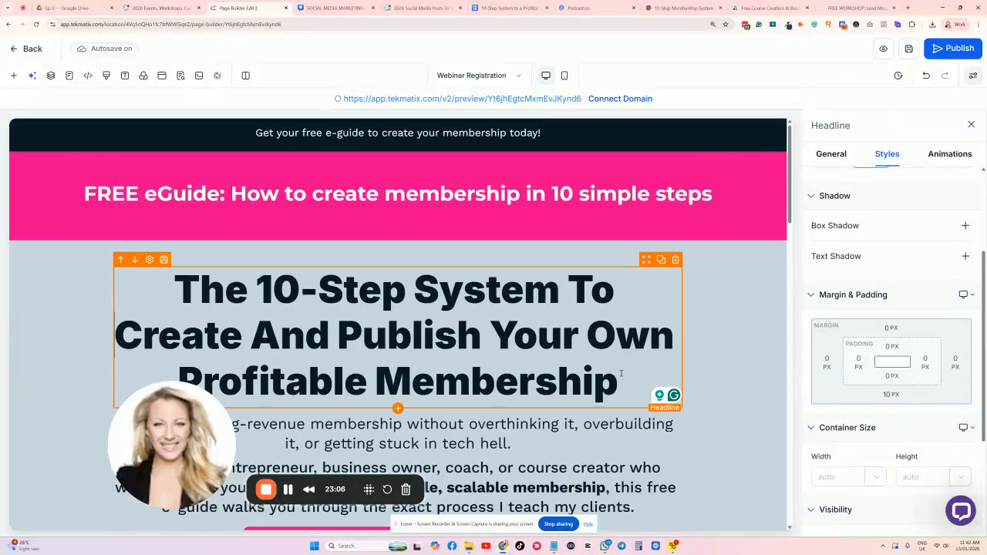
pyautogui.scroll(-3, 497, 239)
pyautogui.scroll(-5, 501, 236)
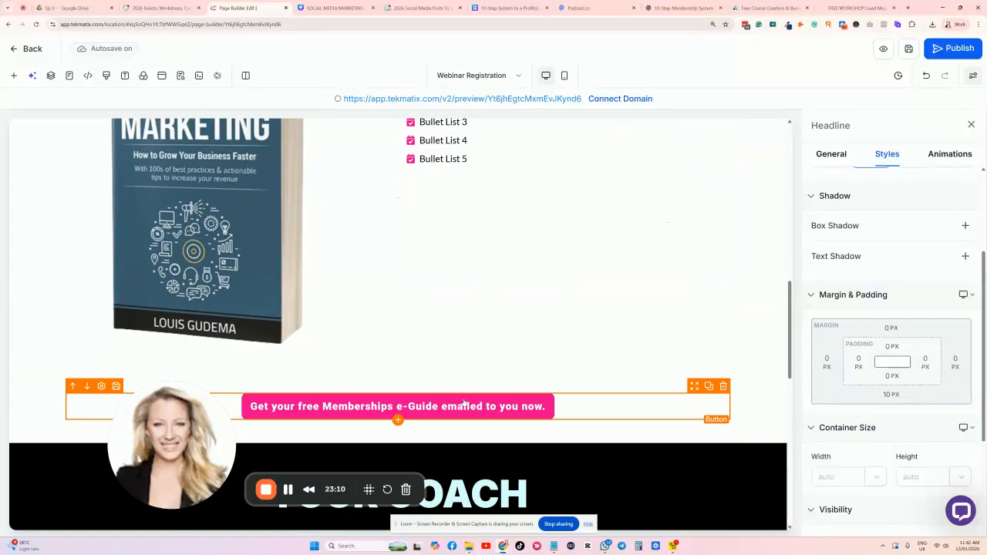
pyautogui.scroll(2, 463, 403)
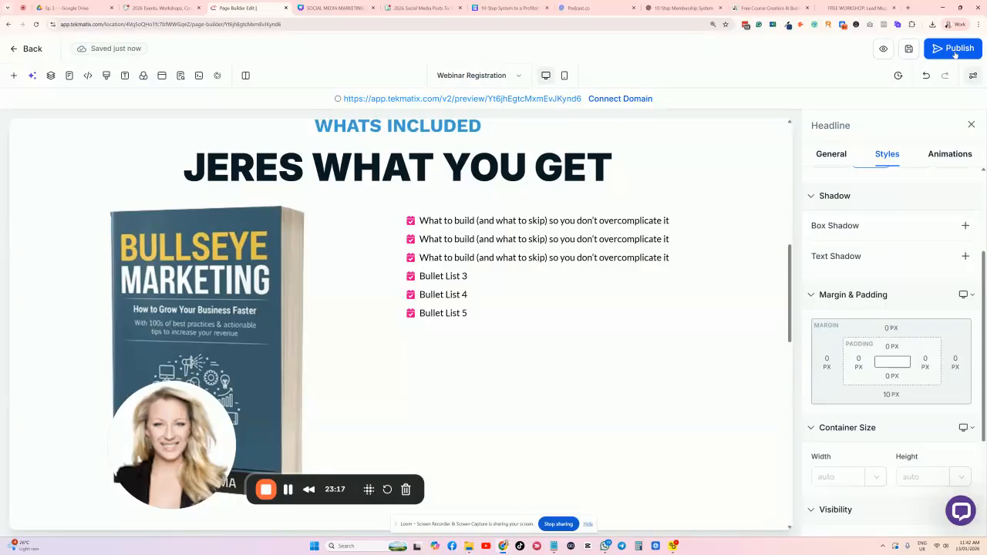
pyautogui.click(954, 53)
pyautogui.click(485, 309)
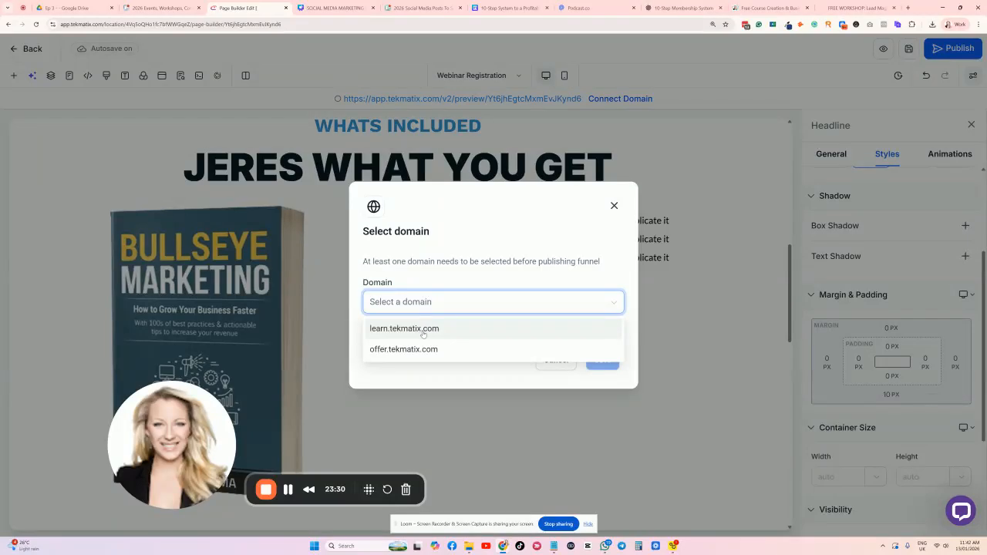
pyautogui.click(403, 349)
pyautogui.click(604, 360)
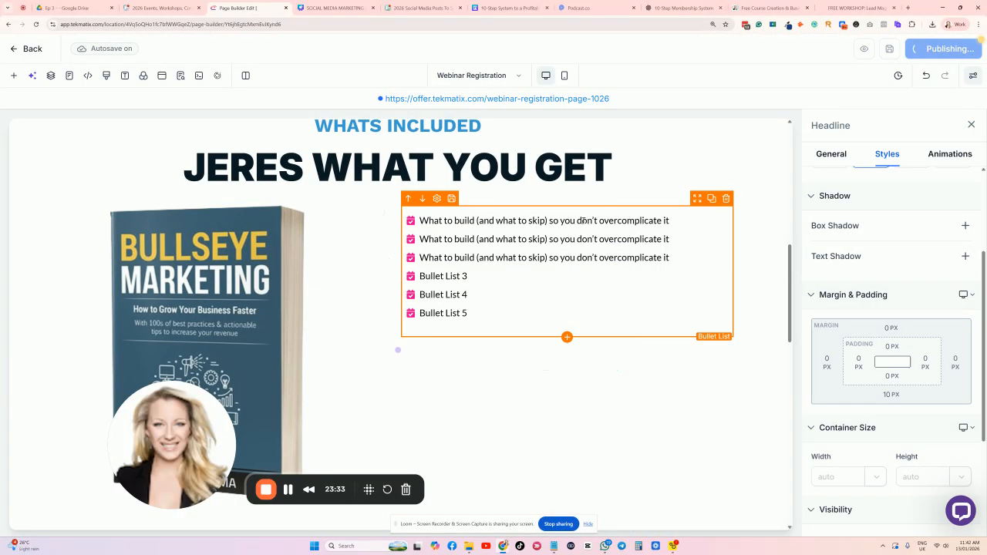
# Paste a free membership e-guide SEO title and meta description into the page's SEO Meta Data.
pyautogui.click(186, 75)
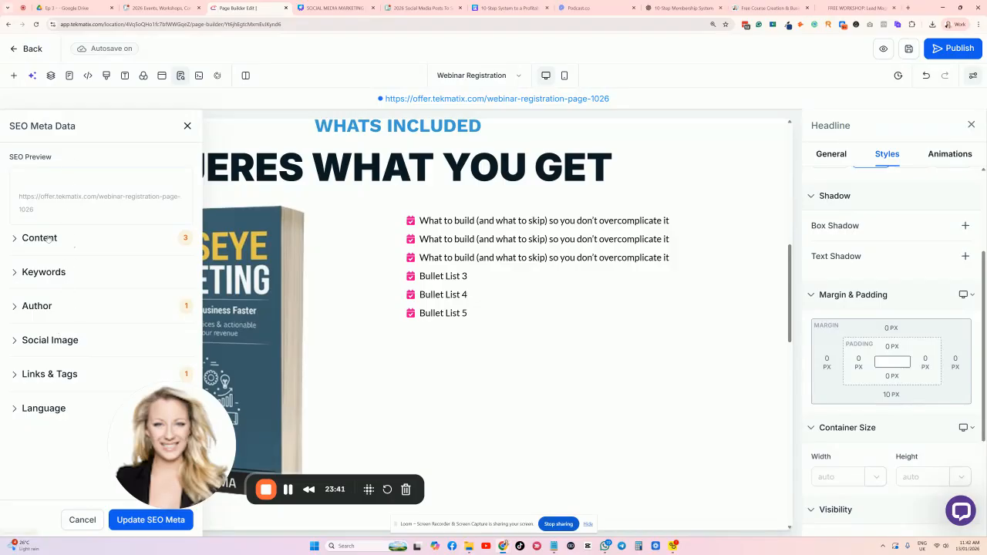
pyautogui.click(43, 239)
pyautogui.click(32, 273)
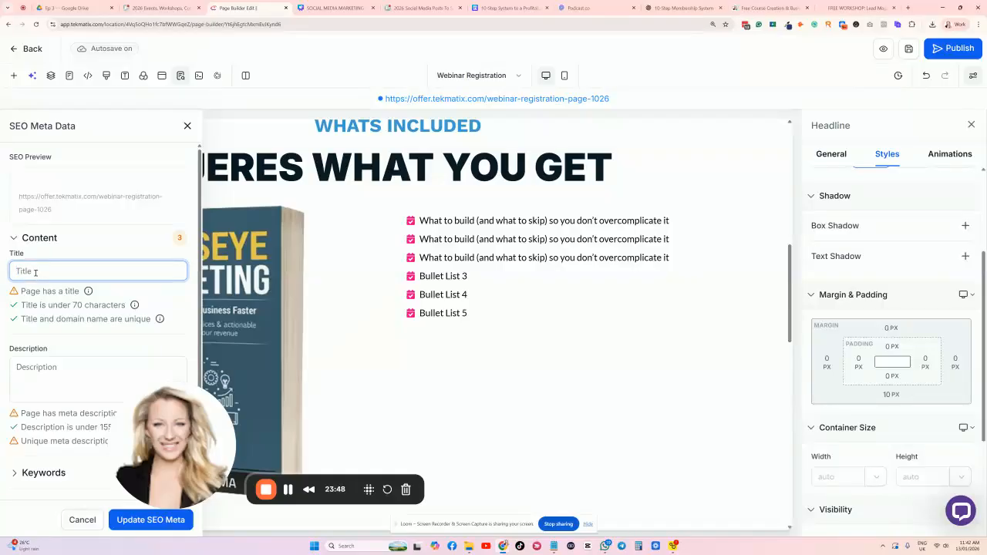
pyautogui.write('Free e-guide, "10 Steps to Creating a Membership."')
pyautogui.scroll(-1, 76, 319)
pyautogui.click(76, 320)
pyautogui.click(77, 333)
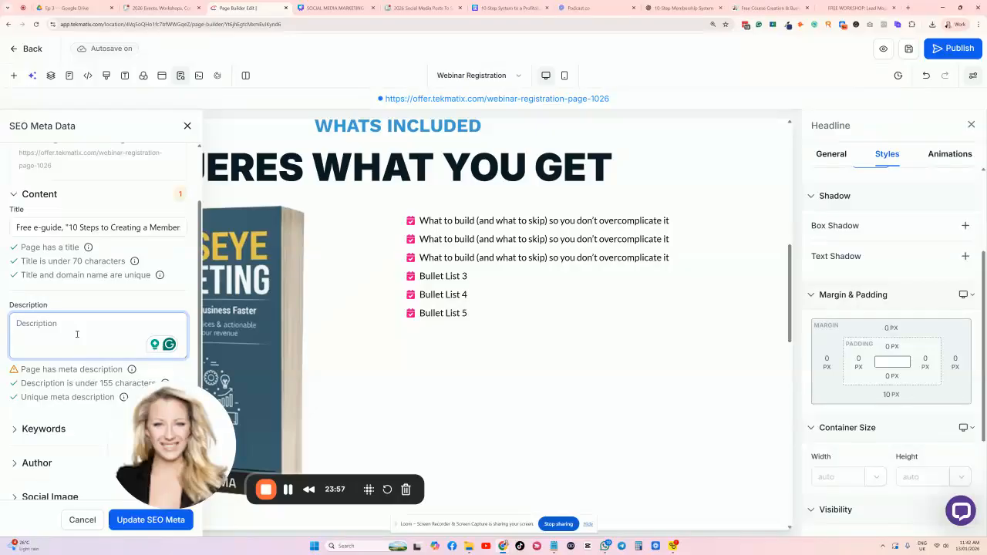
pyautogui.write("Download Sarah Cordiner's free e-guide that will walk you through the stages of creating and publishing a membership.")
# Review the keywords, author and social image settings, save the SEO meta and republish.
pyautogui.scroll(-1, 100, 231)
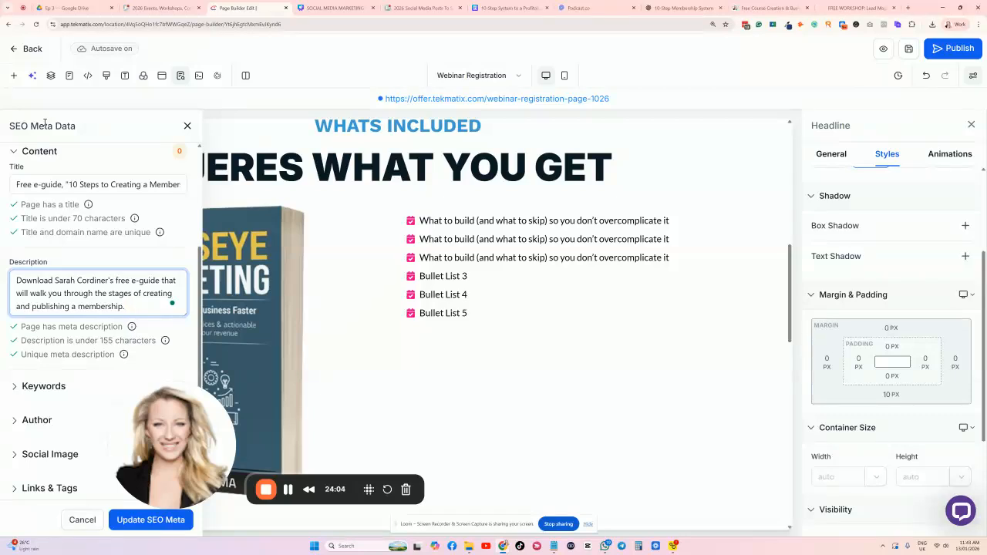
pyautogui.scroll(-1, 41, 230)
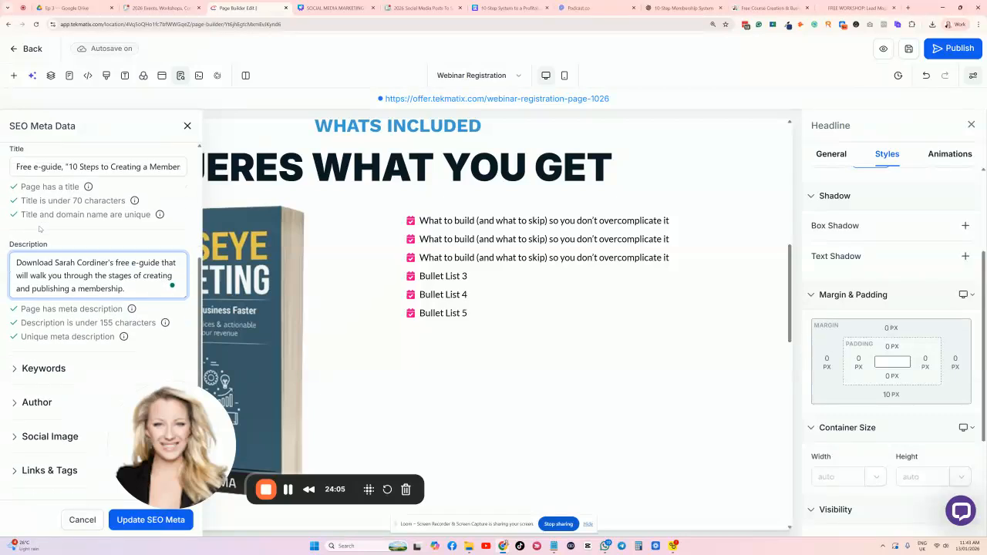
pyautogui.click(43, 348)
pyautogui.click(85, 387)
pyautogui.click(37, 436)
pyautogui.scroll(-3, 37, 358)
pyautogui.click(41, 414)
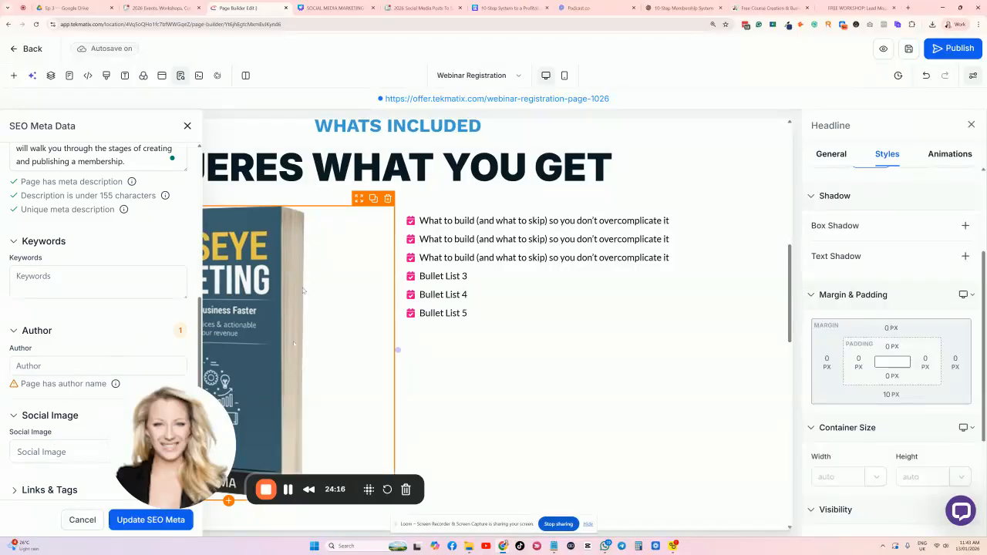
pyautogui.click(151, 520)
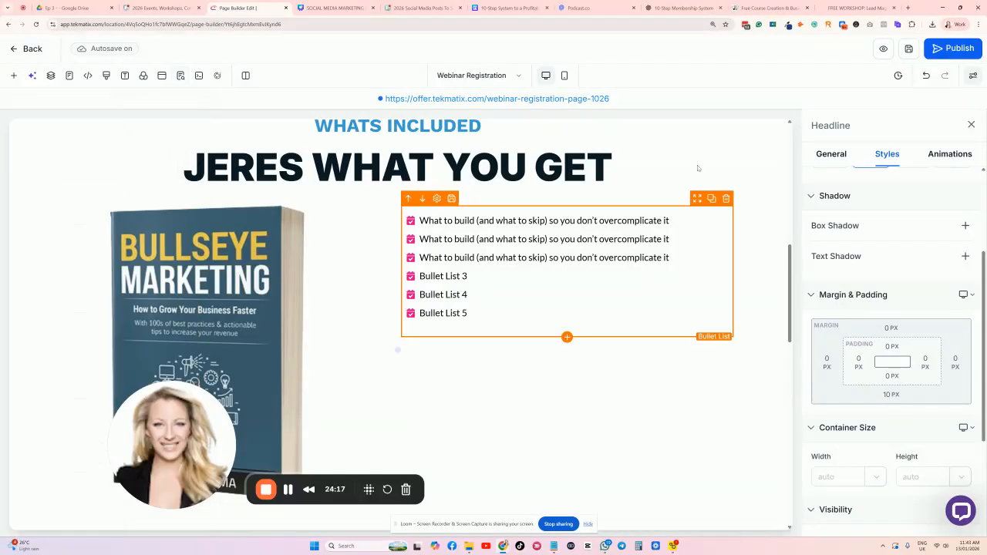
pyautogui.click(955, 49)
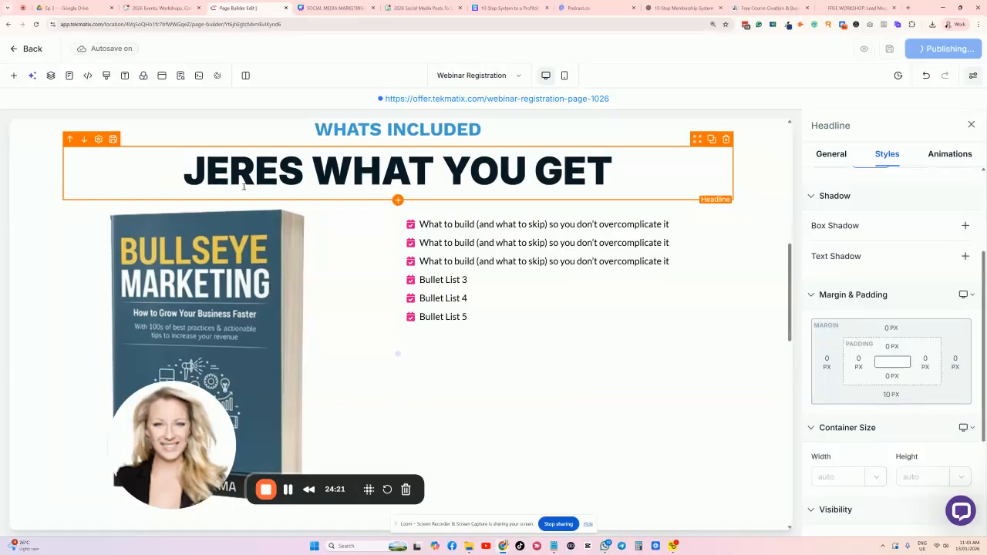
# Leave the page editor and return to the Webinar Coaching funnel's step list.
pyautogui.scroll(-10, 279, 180)
pyautogui.scroll(-4, 280, 180)
pyautogui.scroll(17, 280, 180)
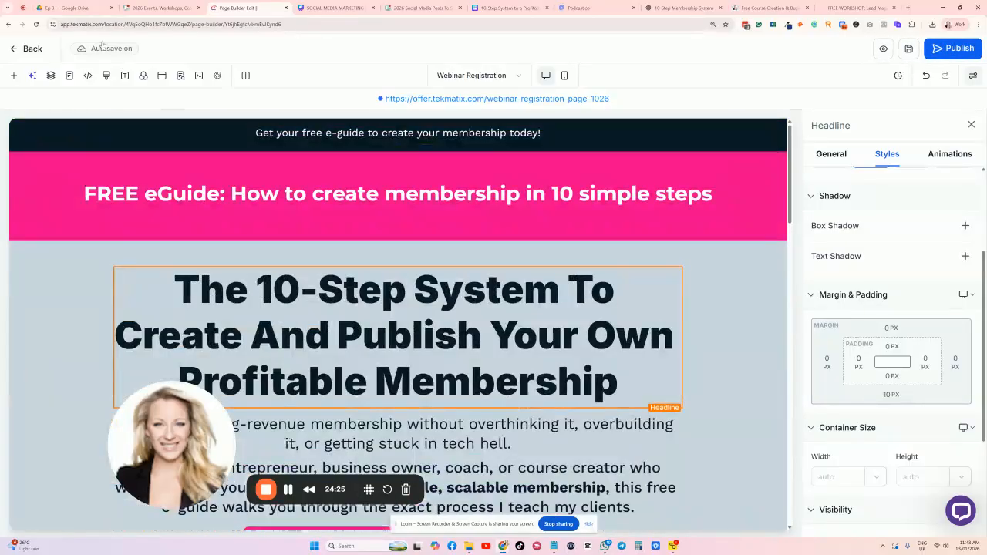
pyautogui.click(14, 49)
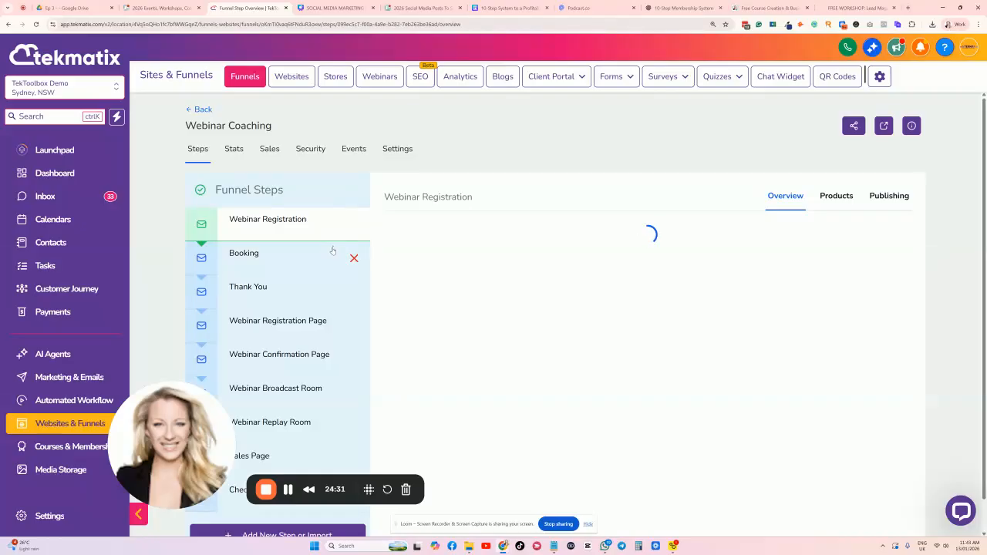
pyautogui.scroll(-1, 306, 223)
pyautogui.scroll(1, 299, 223)
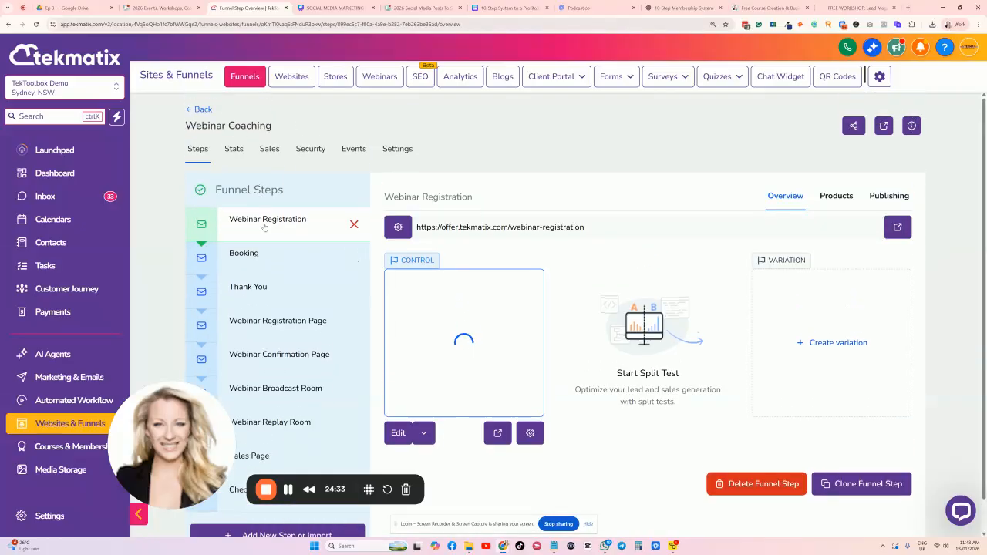
pyautogui.scroll(-1, 300, 223)
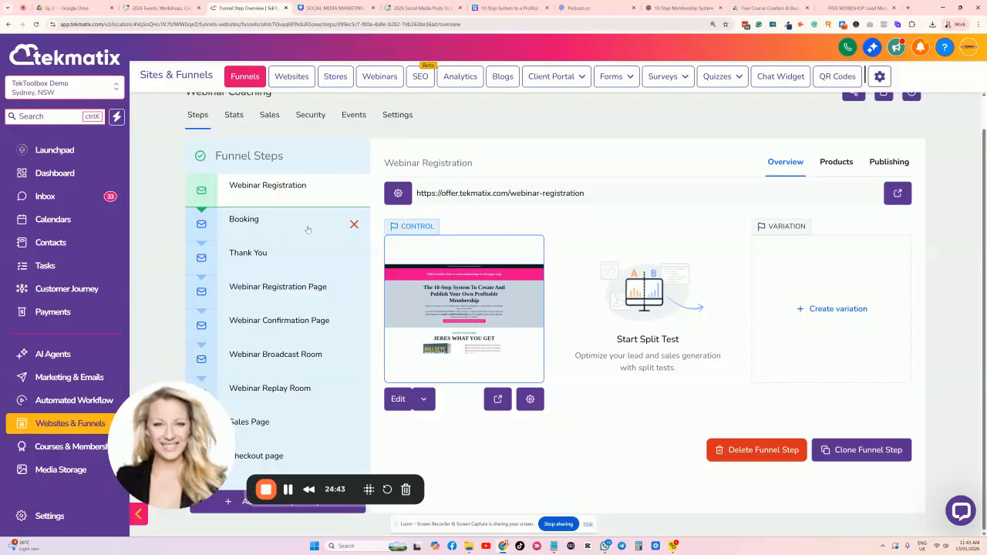
# Delete the Booking step from the funnel, confirming with DELETE.
pyautogui.click(354, 225)
pyautogui.click(441, 321)
pyautogui.press('capslock')
pyautogui.write('del')
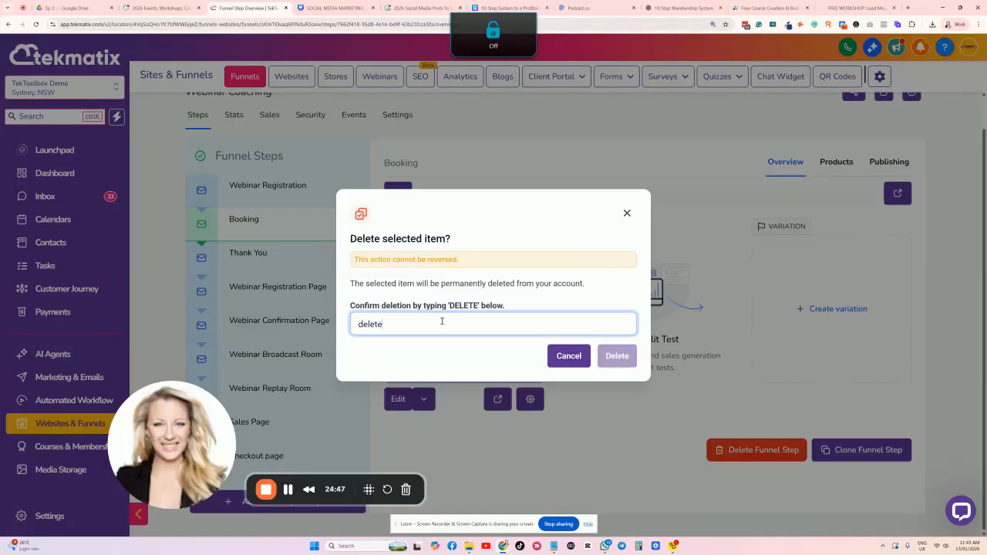
pyautogui.write('ete')
pyautogui.hotkey('ctrl', 'a')
pyautogui.press('BackSpace')
pyautogui.press('capslock')
pyautogui.write('DELETE')
pyautogui.click(617, 355)
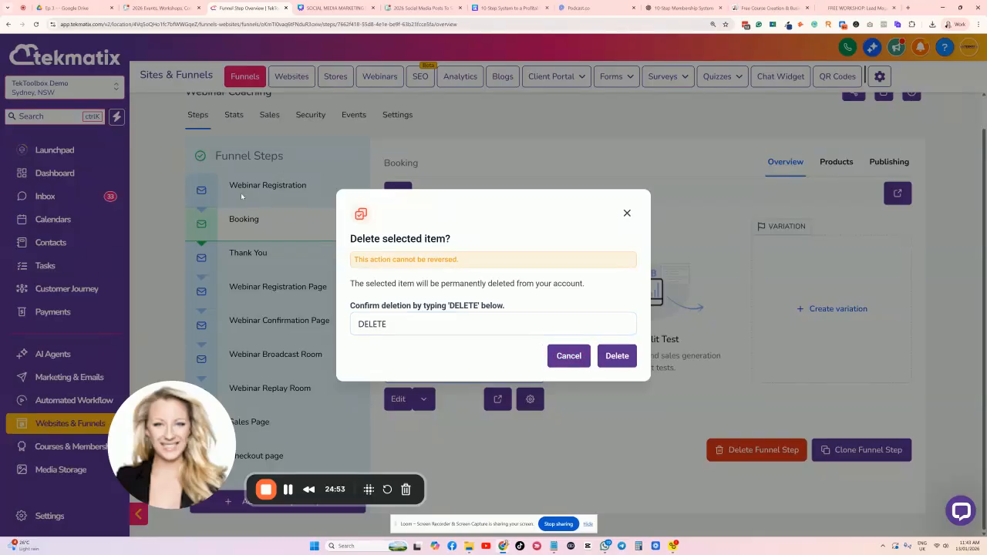
pyautogui.click(617, 355)
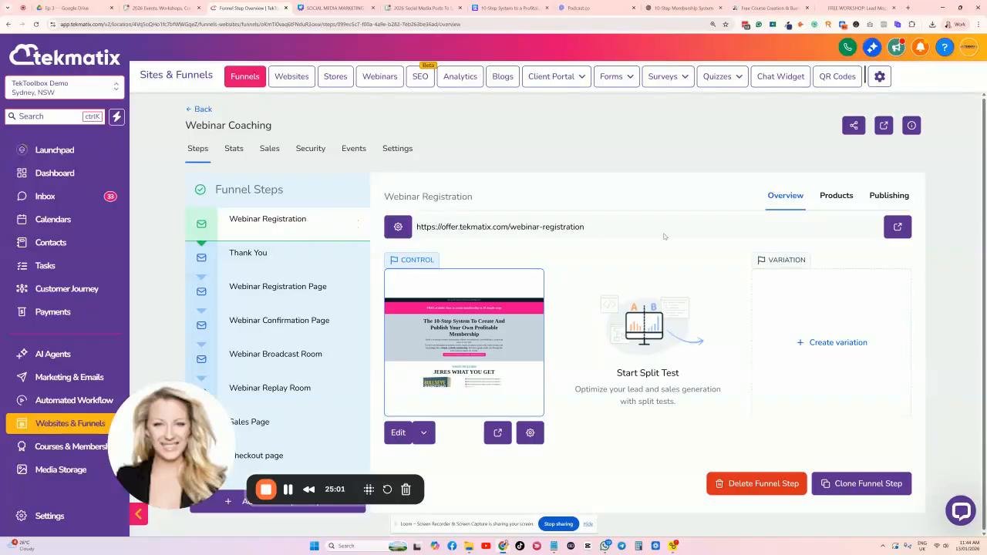
# Replace the Webinar Registration step name, typing 'Free lead magnet - member' so far.
pyautogui.click(887, 195)
pyautogui.moveTo(591, 256); pyautogui.dragTo(424, 257)
pyautogui.press('BackSpace')
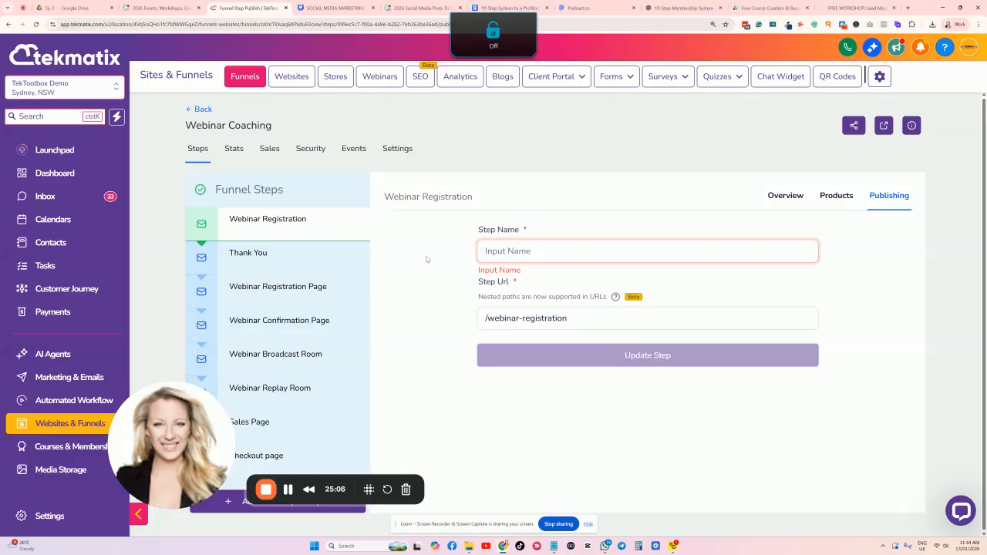
pyautogui.write('Free lea')
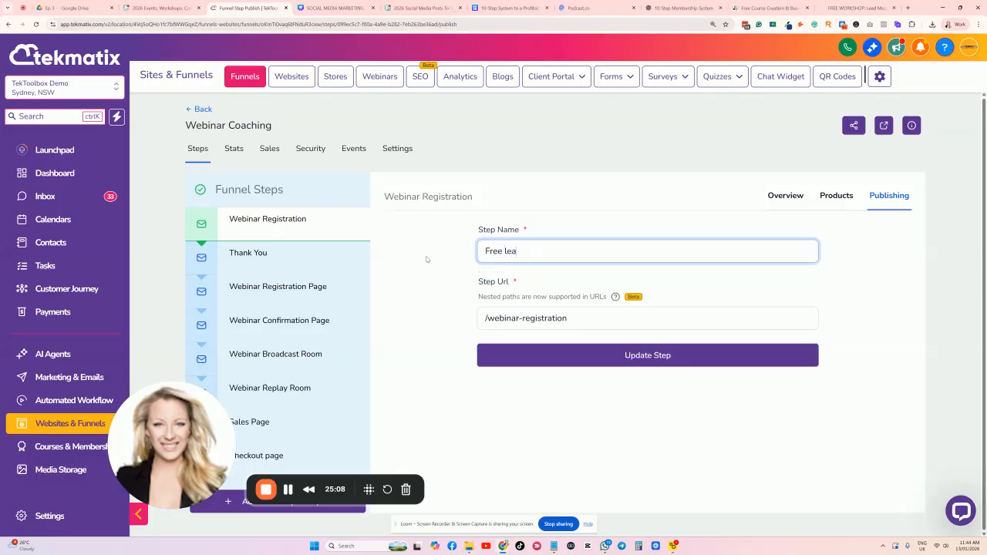
pyautogui.write('d magnet - memberships')
# Update the step as 'Free lead magnet - memberships' at /lead-memberships, then select the Thank You step.
pyautogui.click(637, 317)
pyautogui.moveTo(637, 317); pyautogui.dragTo(483, 318)
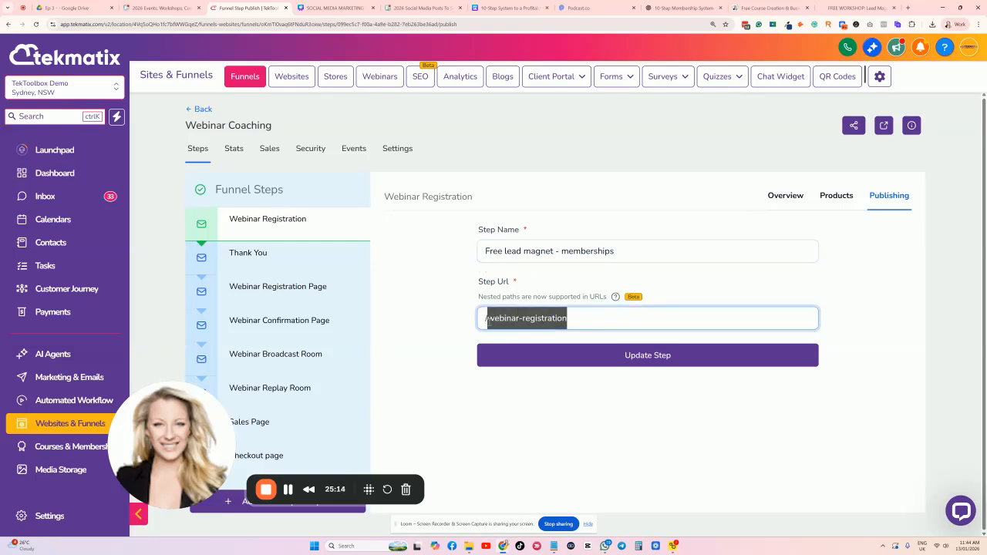
pyautogui.write('lead-membership')
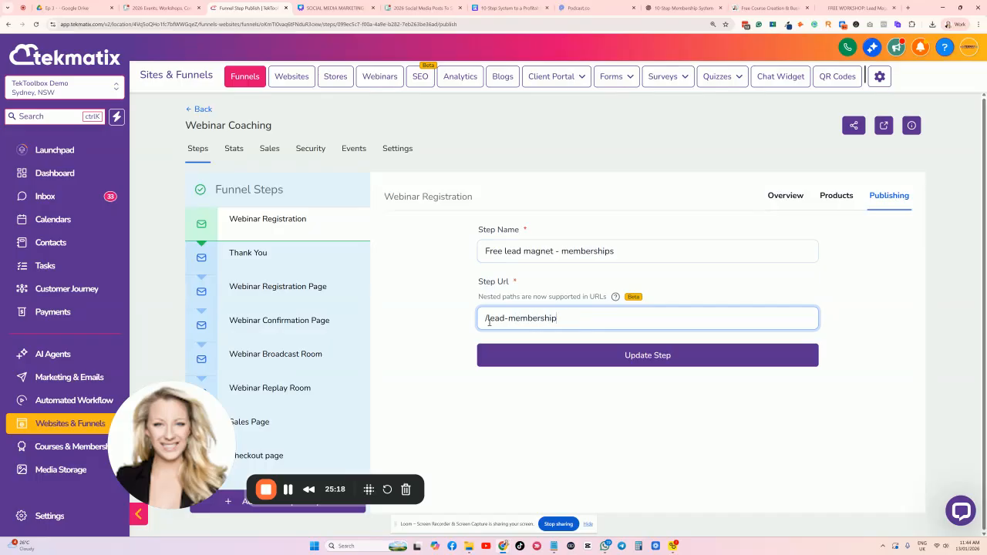
pyautogui.click(555, 354)
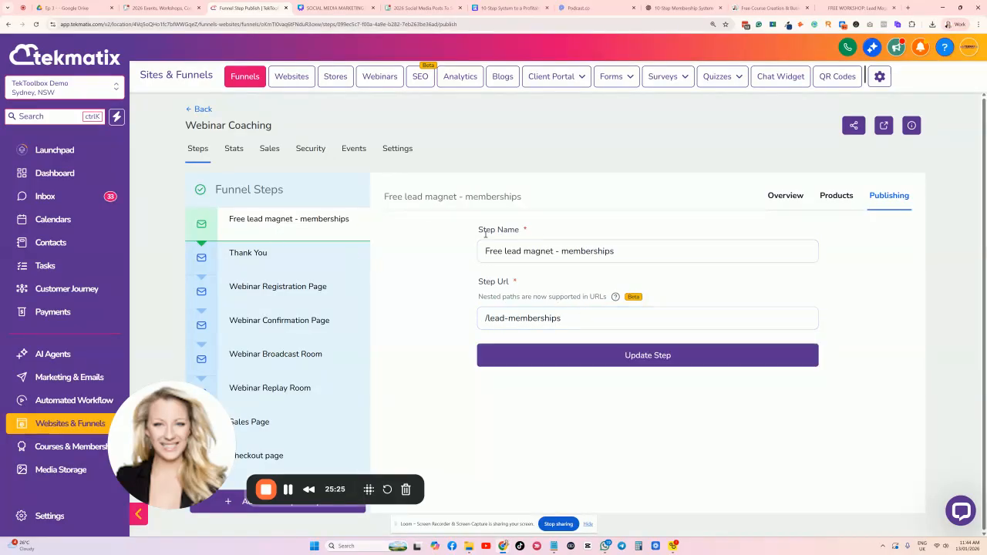
pyautogui.click(266, 223)
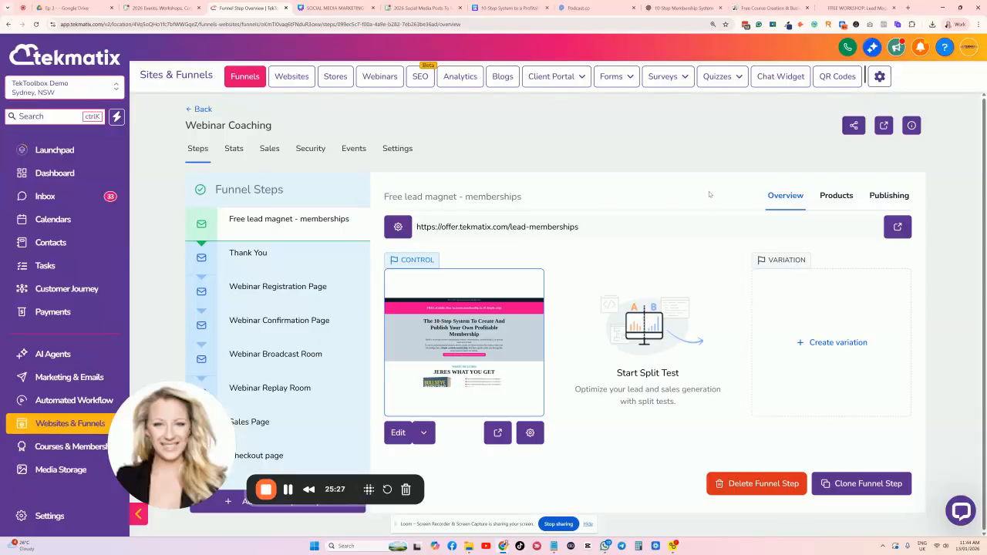
pyautogui.click(270, 261)
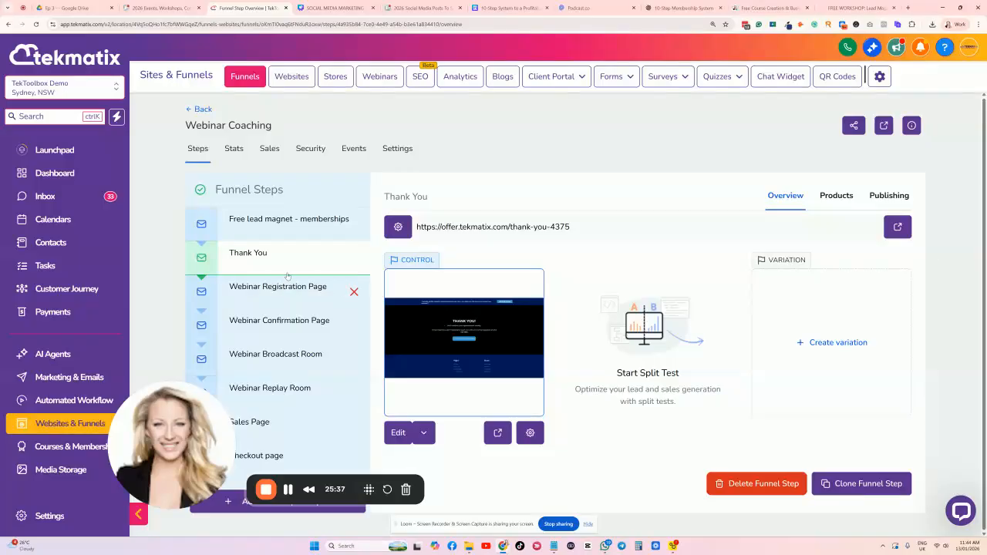
# Delete the Webinar Registration Page step with the DELETE confirmation and reselect Thank You.
pyautogui.click(354, 292)
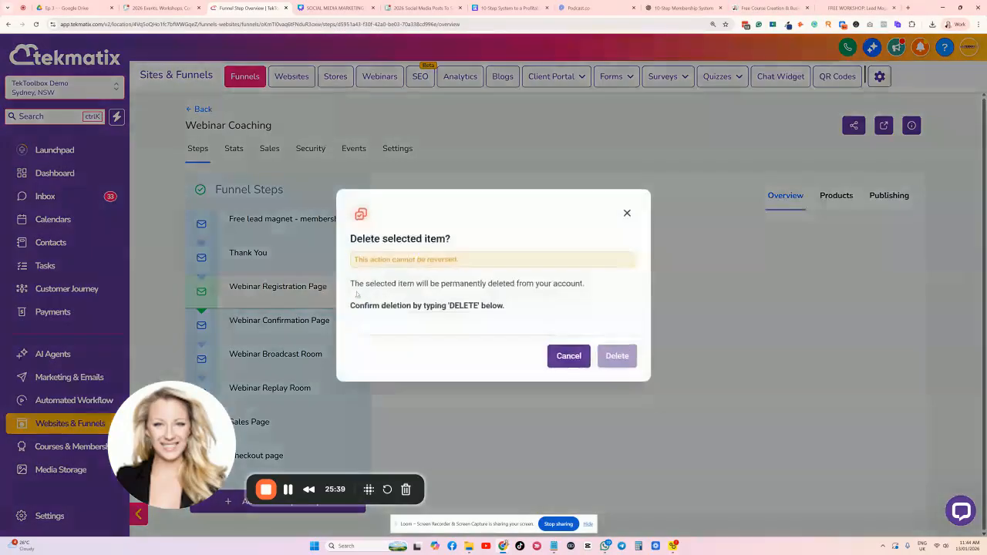
pyautogui.click(426, 327)
pyautogui.press('capslock')
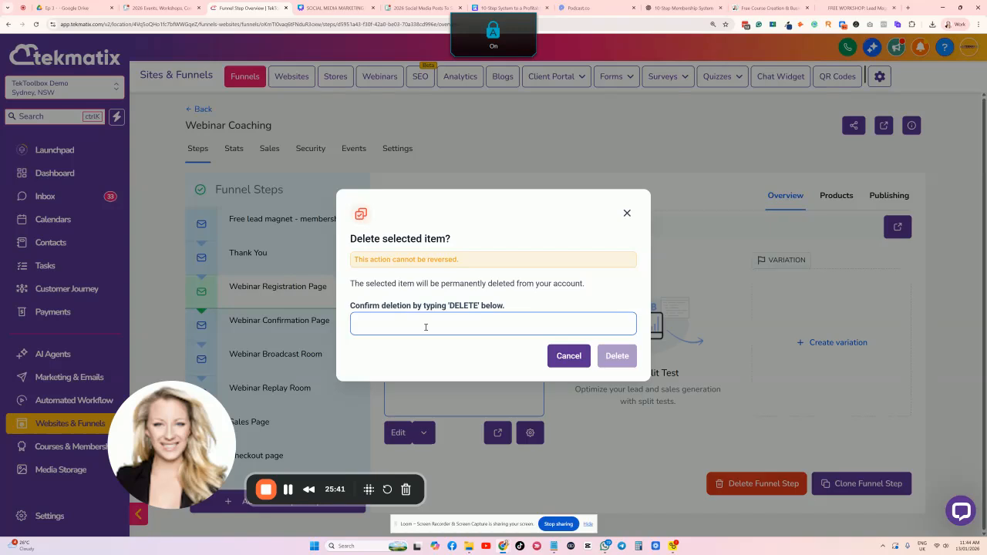
pyautogui.click(426, 326)
pyautogui.write('DEL')
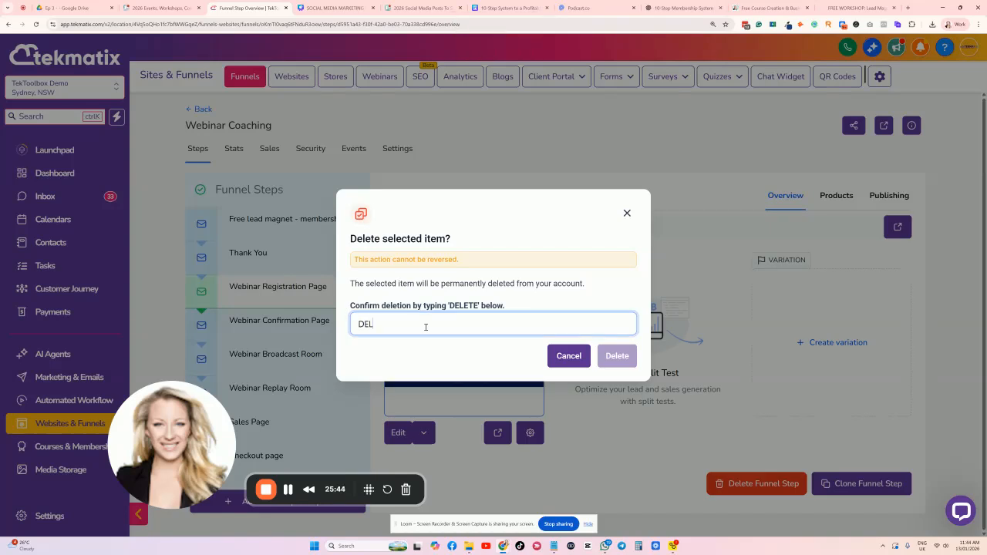
pyautogui.write('ETE')
pyautogui.click(615, 358)
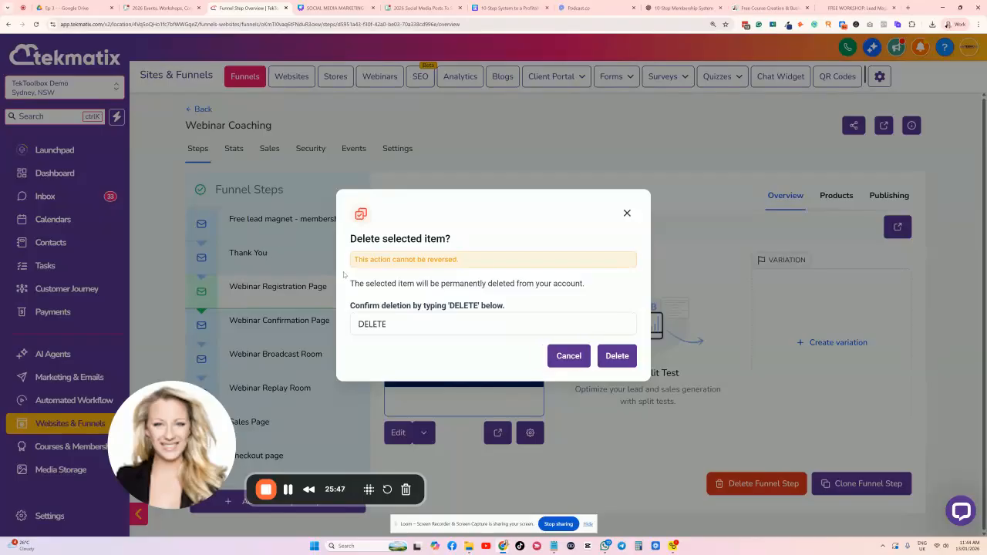
pyautogui.click(617, 356)
pyautogui.click(626, 213)
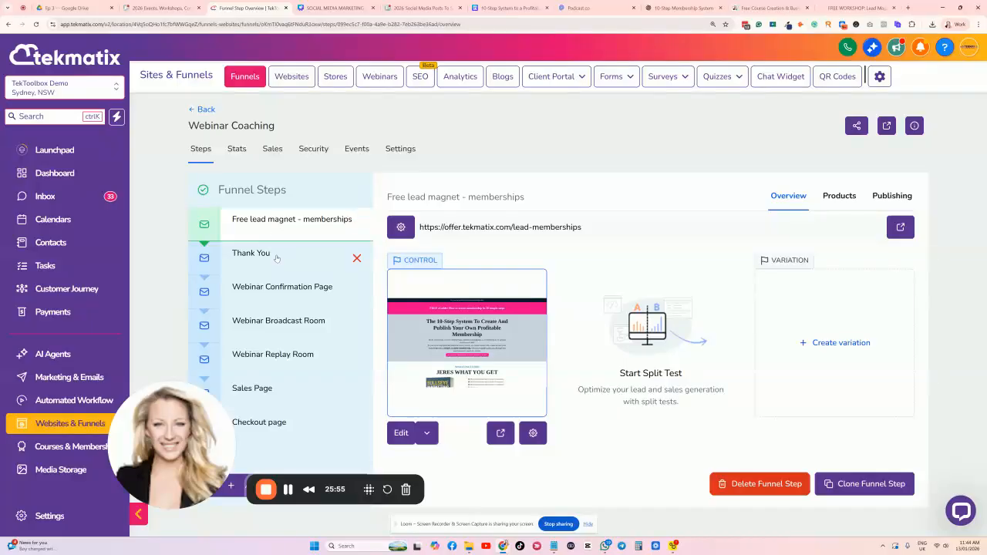
pyautogui.click(276, 257)
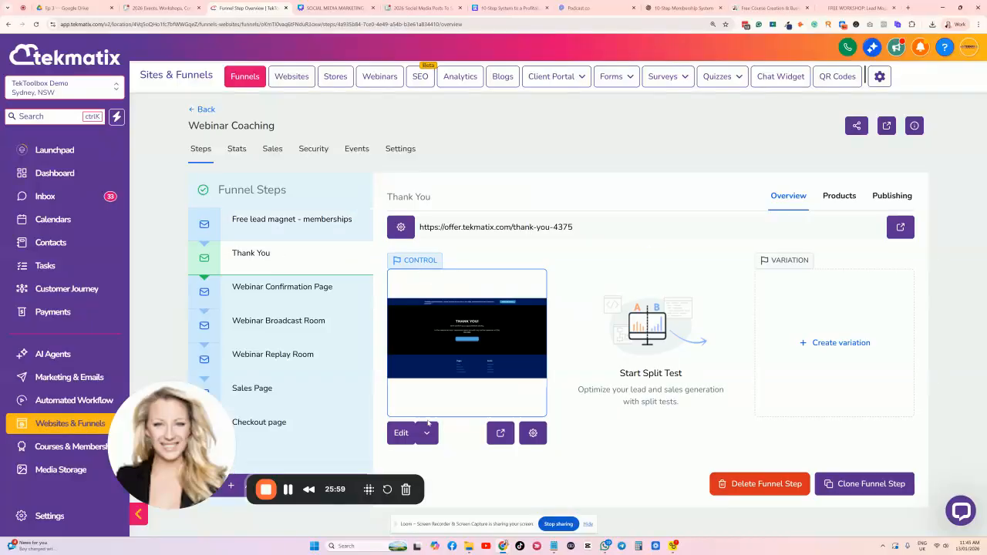
# Move the thank-you message below the button and paste the new e-guide confirmation text.
pyautogui.click(402, 433)
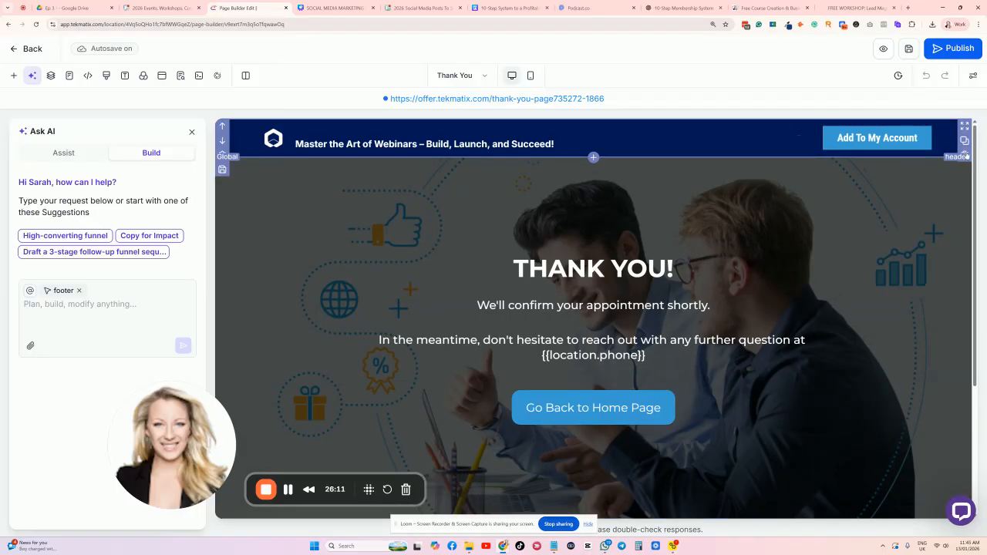
pyautogui.scroll(-1, 886, 152)
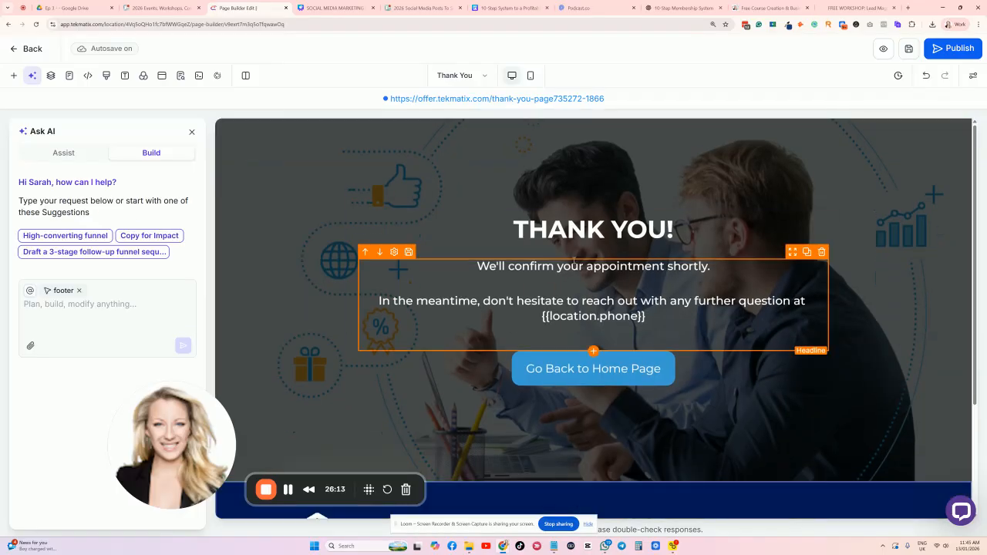
pyautogui.moveTo(659, 322); pyautogui.dragTo(649, 319)
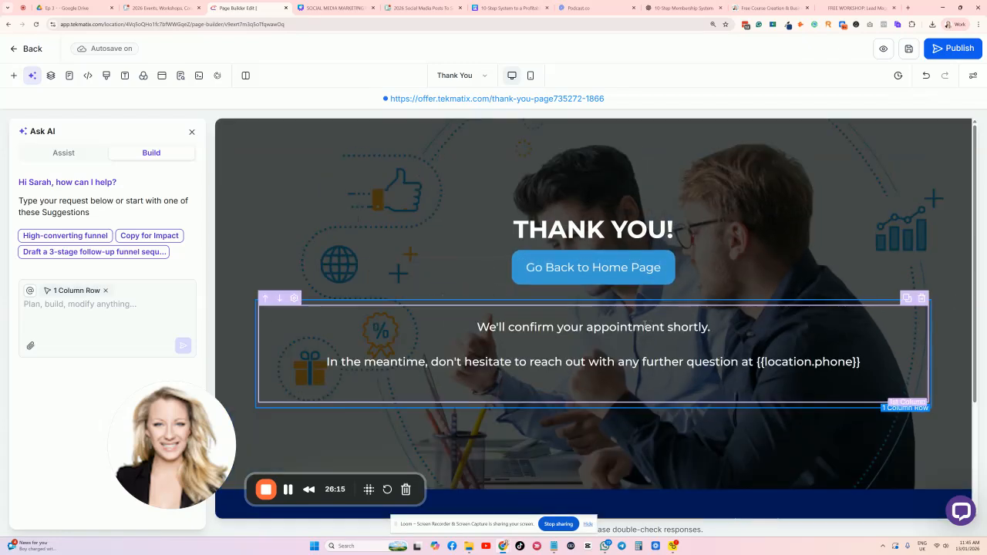
pyautogui.click(543, 343)
pyautogui.hotkey('ctrl', 'a')
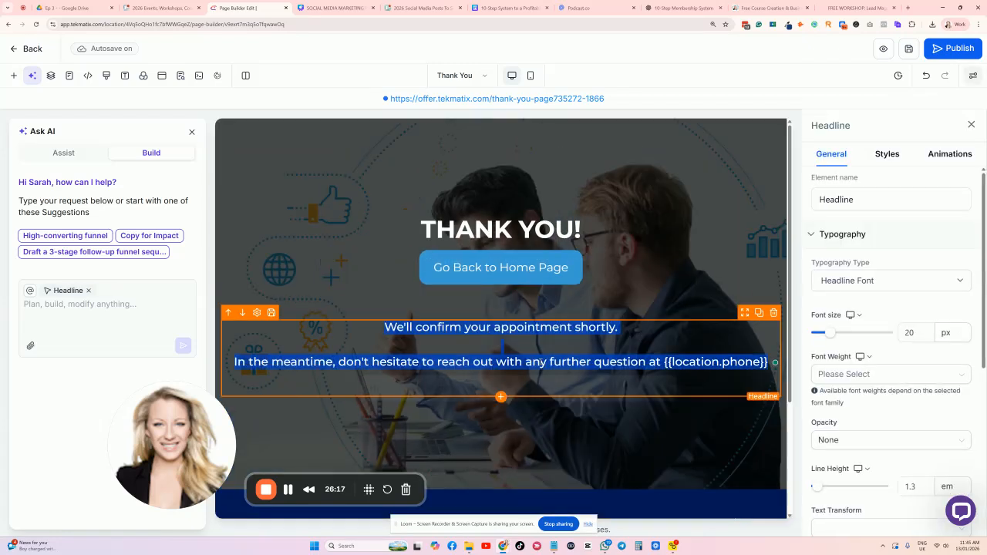
pyautogui.press('BackSpace')
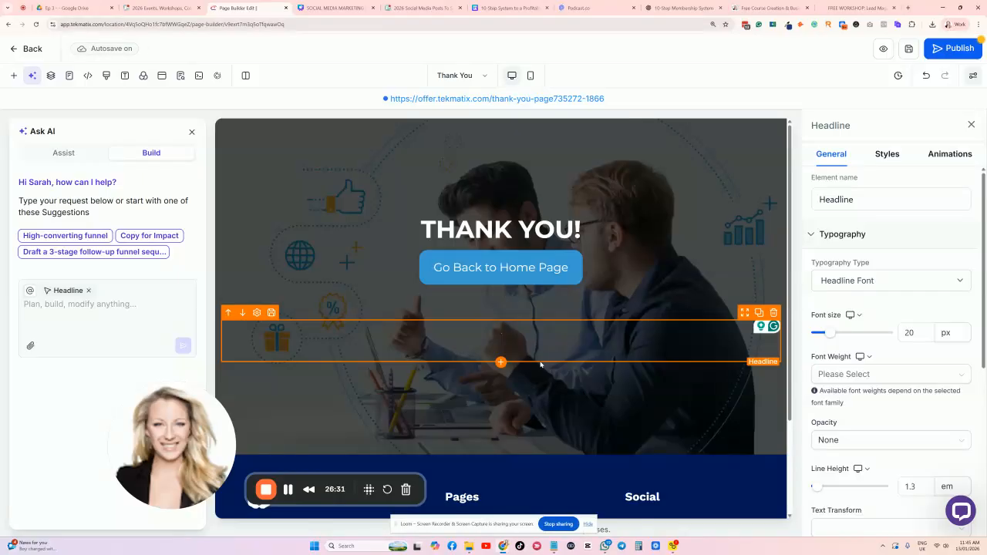
pyautogui.hotkey('ctrl', 'v')
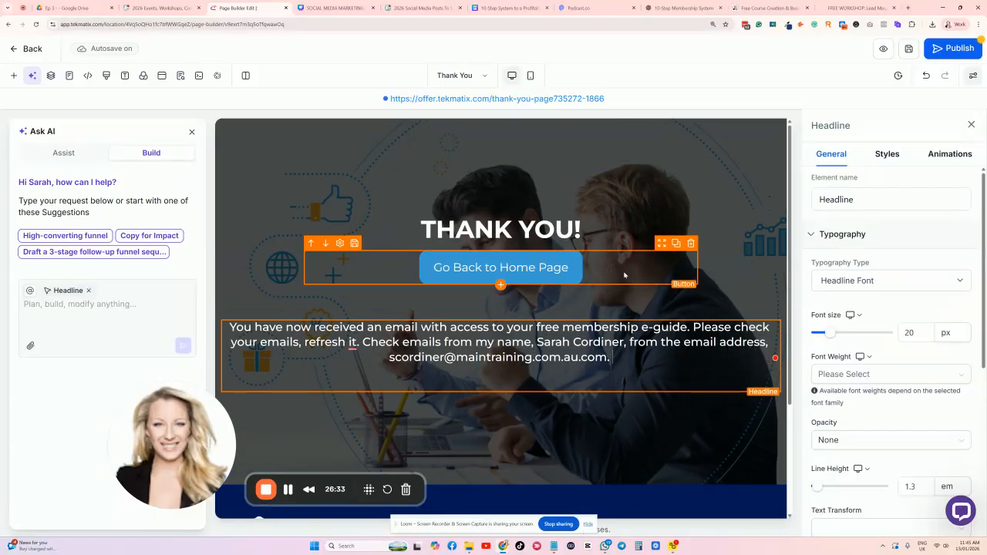
# Delete the Go Back to Home Page button and publish the thank-you page.
pyautogui.click(690, 244)
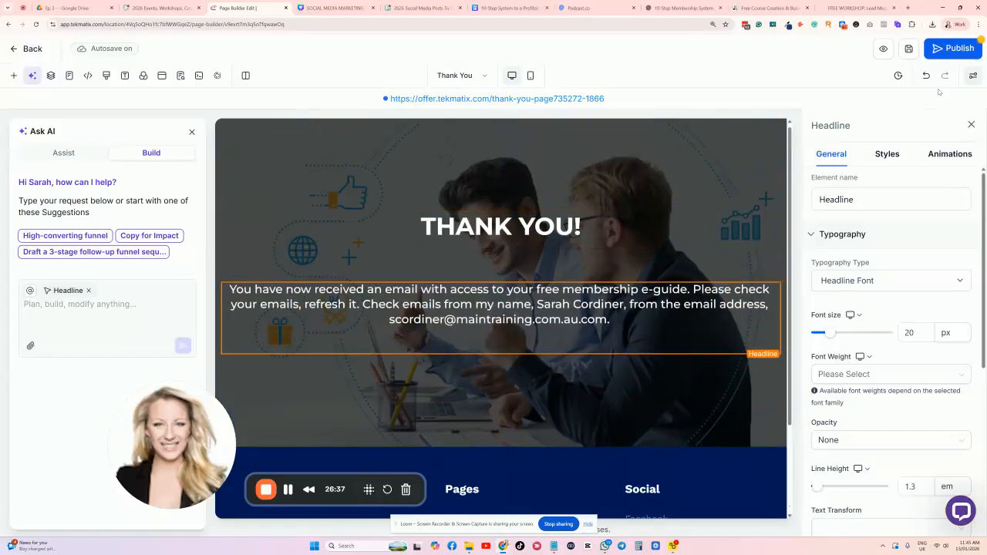
pyautogui.click(952, 47)
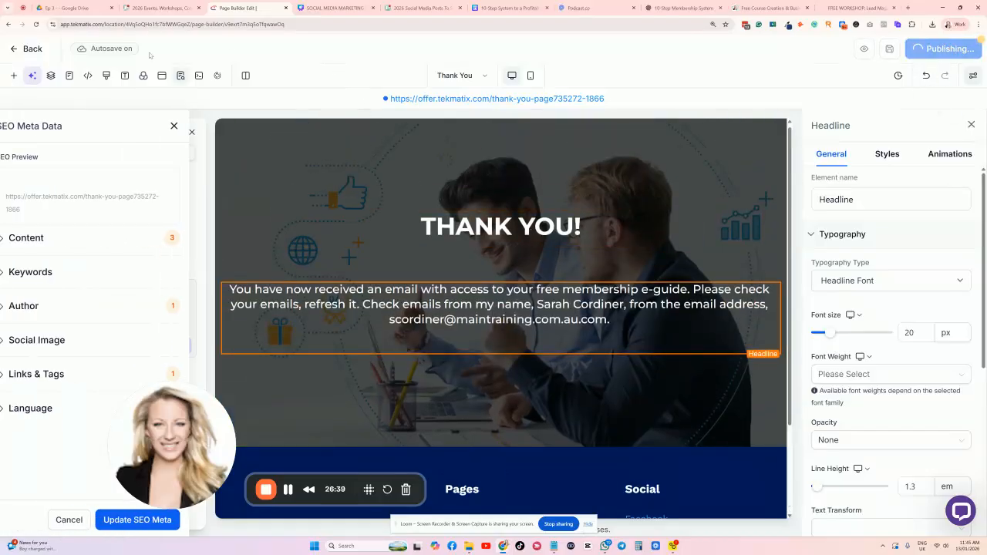
pyautogui.click(186, 126)
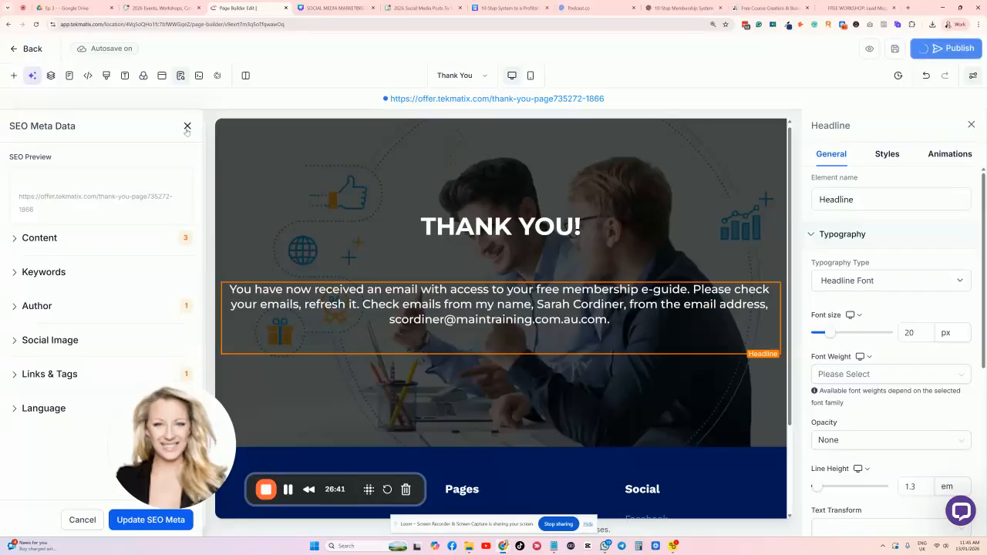
pyautogui.click(17, 48)
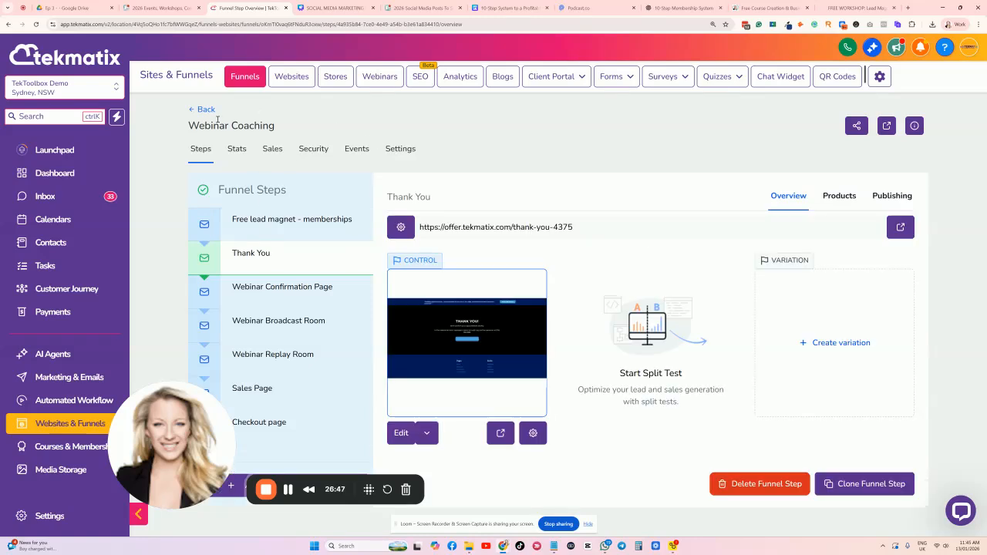
# In funnel Settings, replace Webinar Coaching with the new lead-magnet name and path LEAD-MAGNET-MEMBERSHIPS, then save.
pyautogui.click(293, 222)
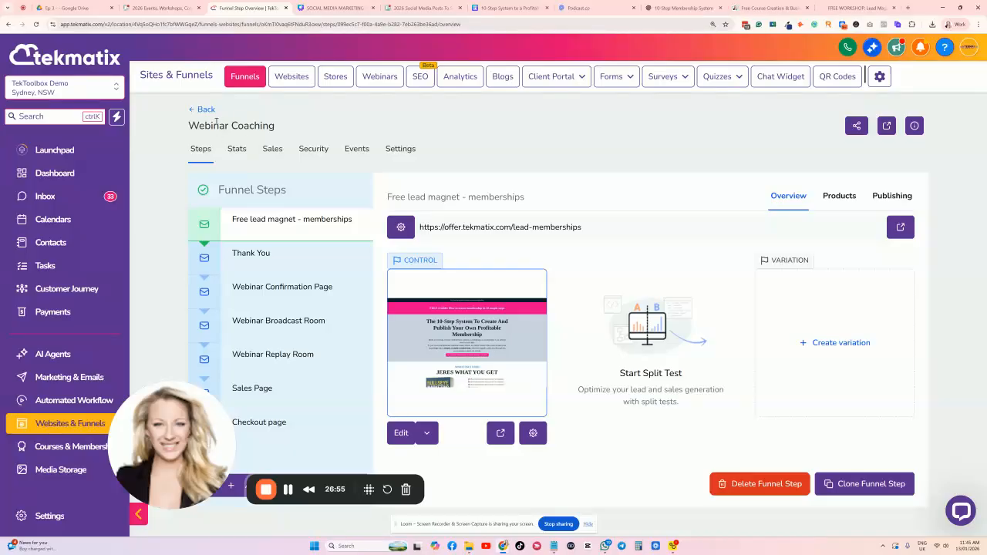
pyautogui.click(403, 150)
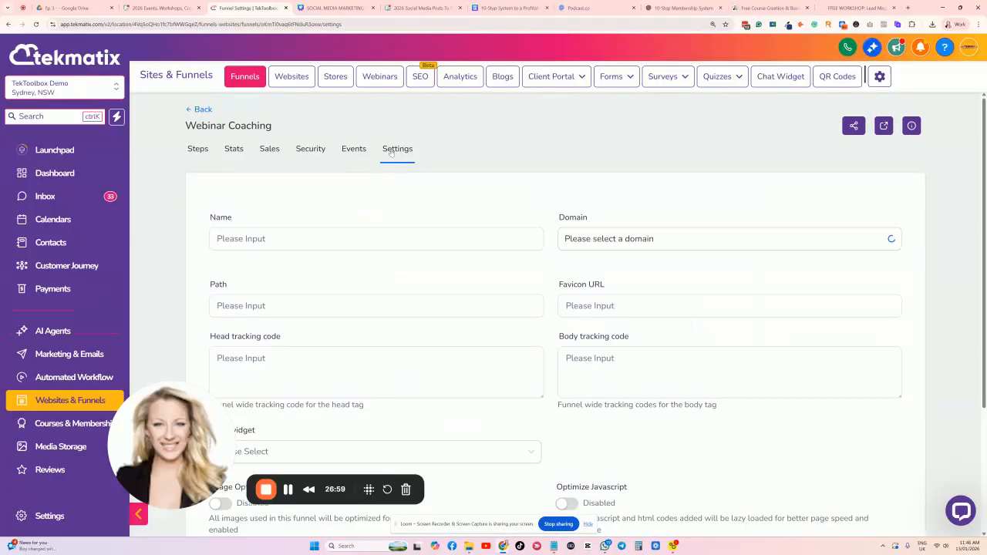
pyautogui.moveTo(292, 241); pyautogui.dragTo(212, 243)
pyautogui.press('BackSpace')
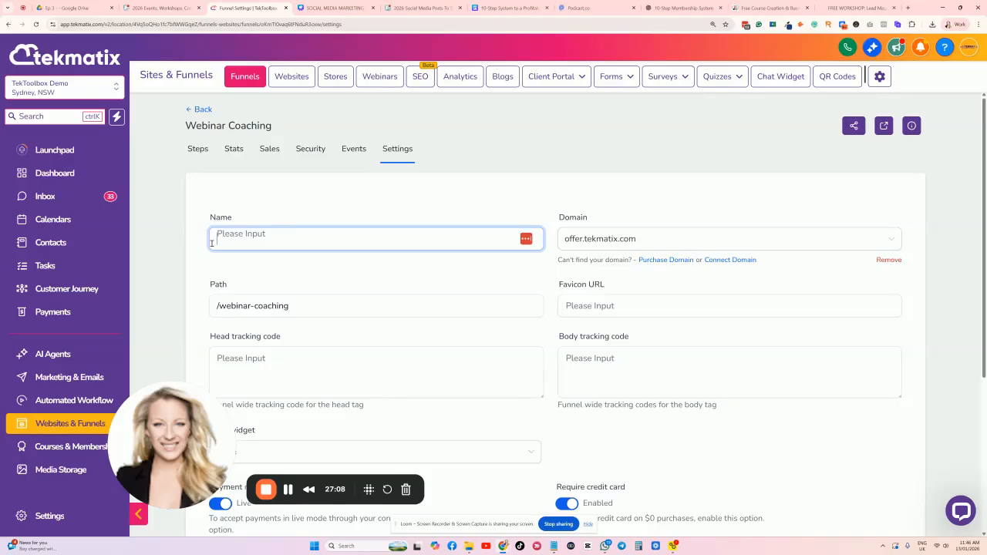
pyautogui.write('Lead Magnet - 10 steps to creating your own membership.')
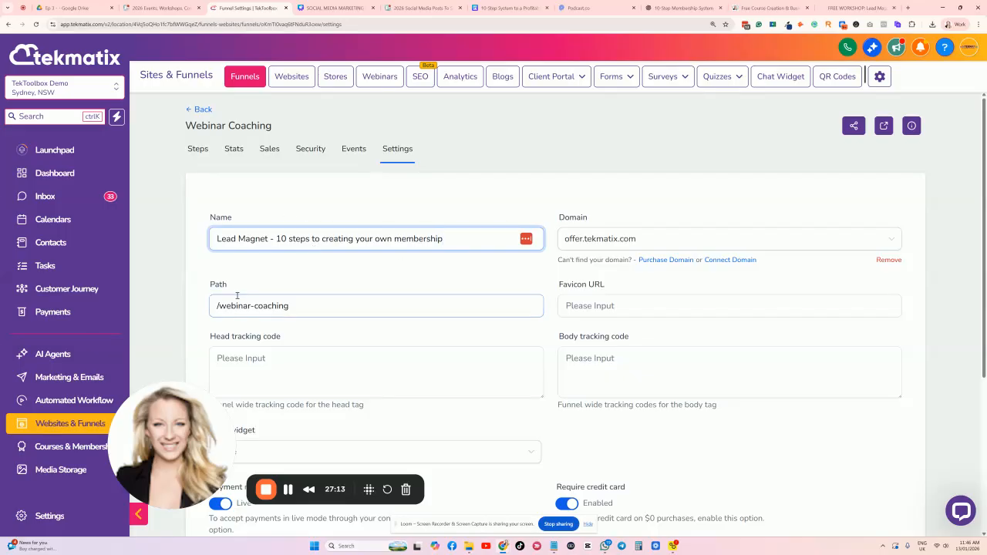
pyautogui.scroll(-1, 236, 295)
pyautogui.moveTo(295, 267); pyautogui.dragTo(219, 267)
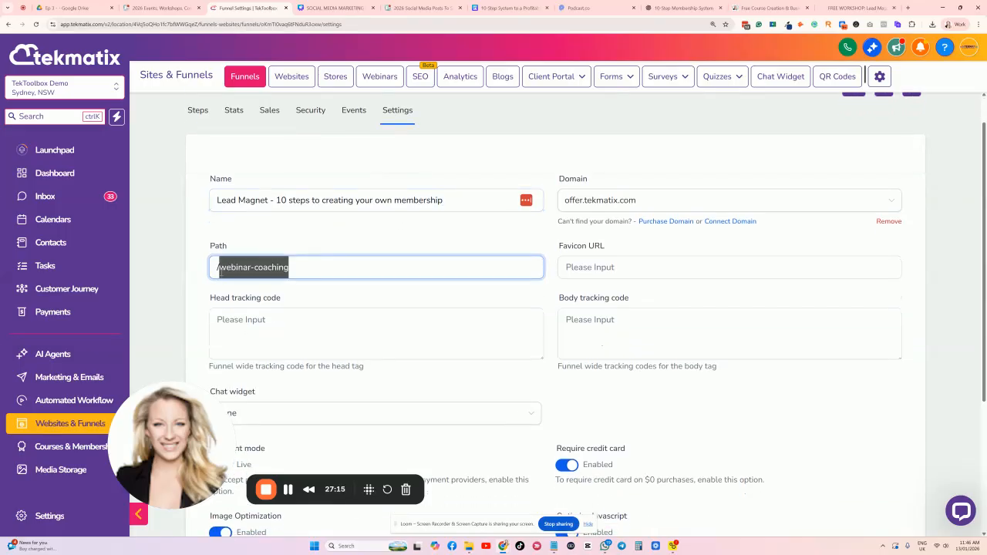
pyautogui.write('LEAD-MAG')
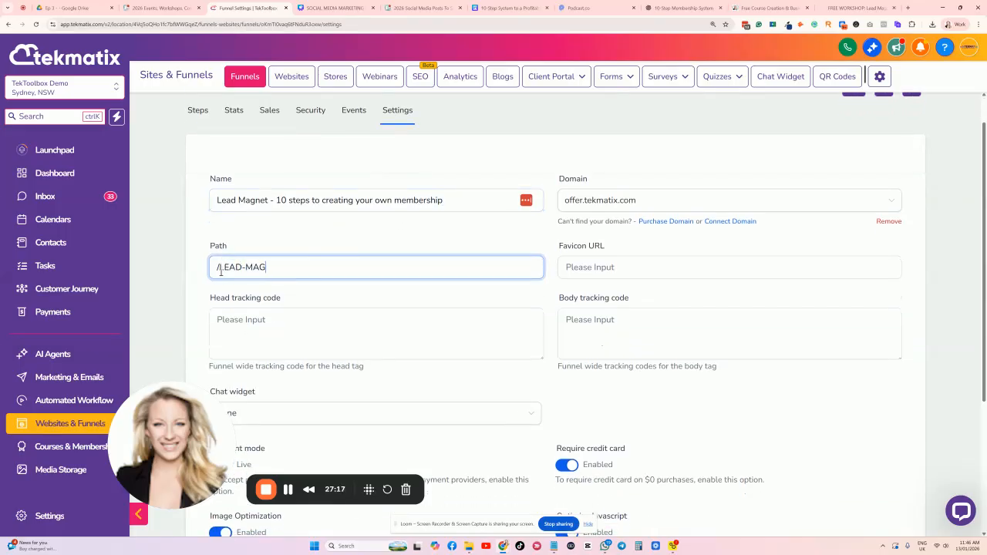
pyautogui.write('NET-MEMBERSHIPS')
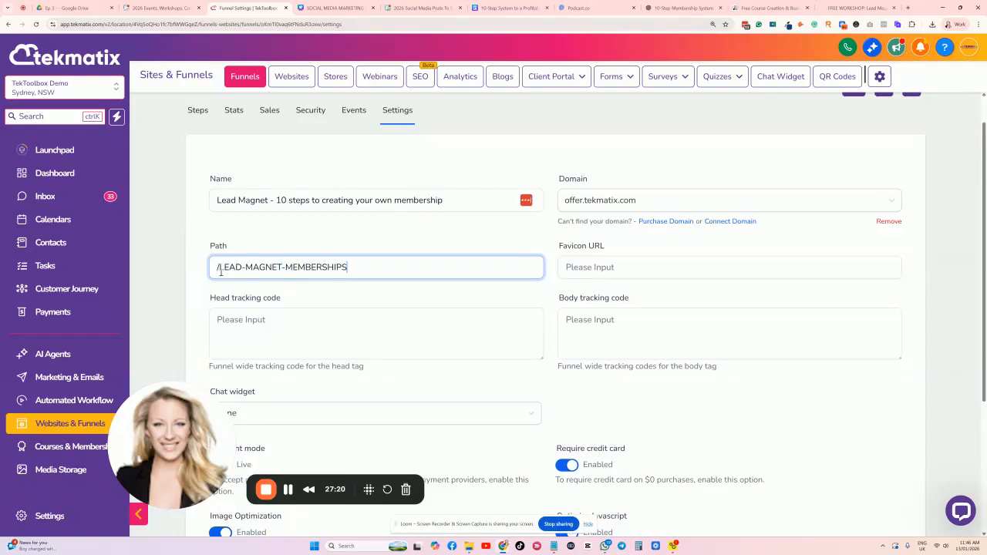
pyautogui.scroll(-2, 353, 299)
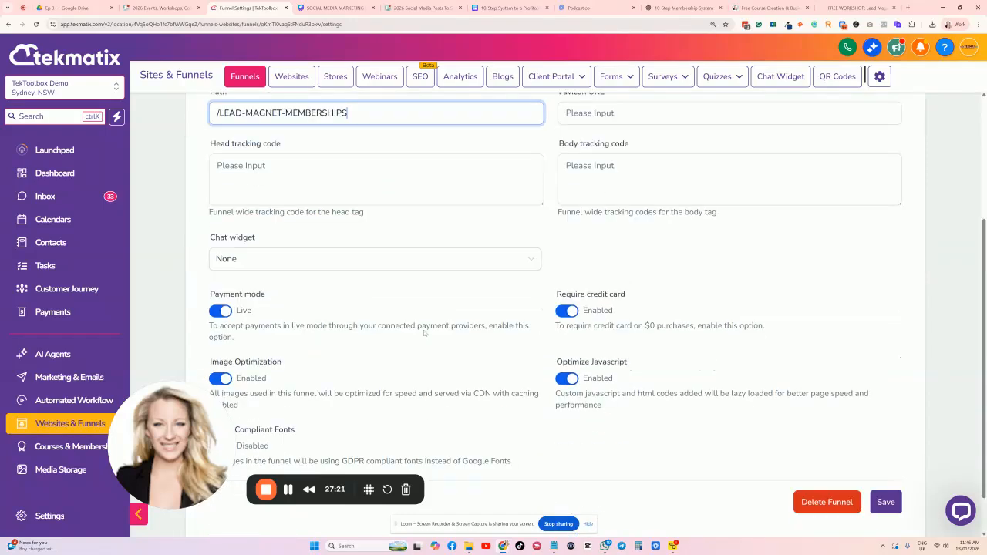
pyautogui.click(879, 502)
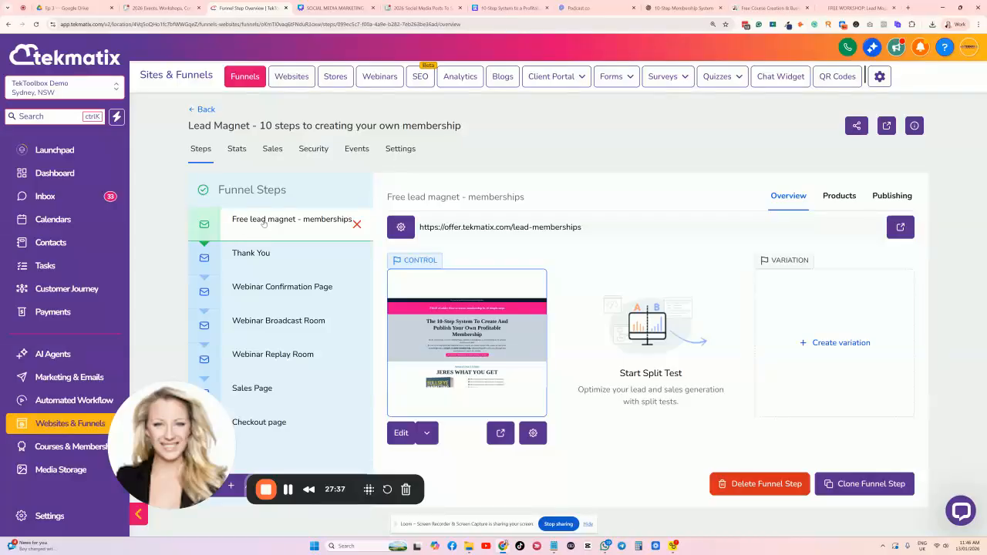
# Open the live lead-memberships page from the Free lead magnet step in a new tab.
pyautogui.click(272, 232)
pyautogui.moveTo(590, 228); pyautogui.dragTo(437, 244)
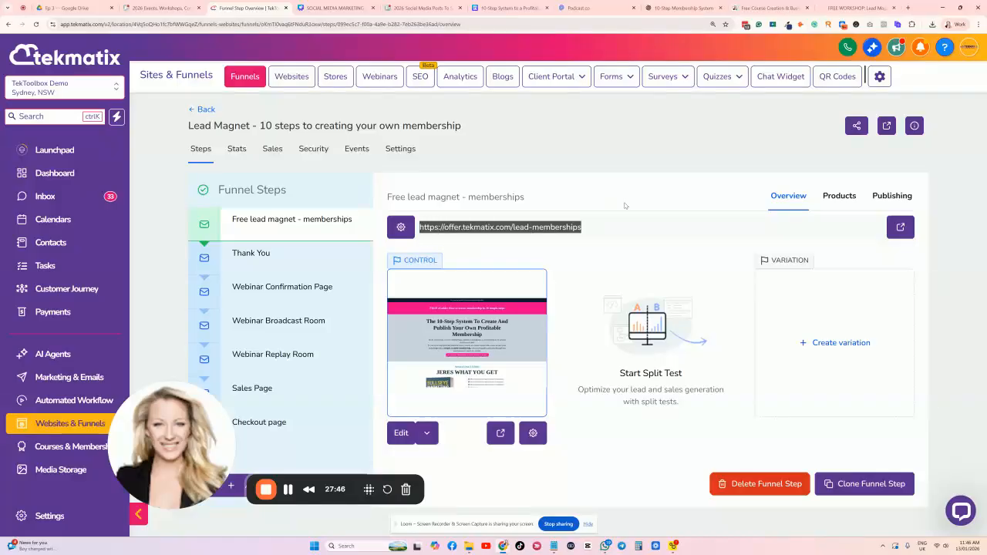
pyautogui.click(900, 226)
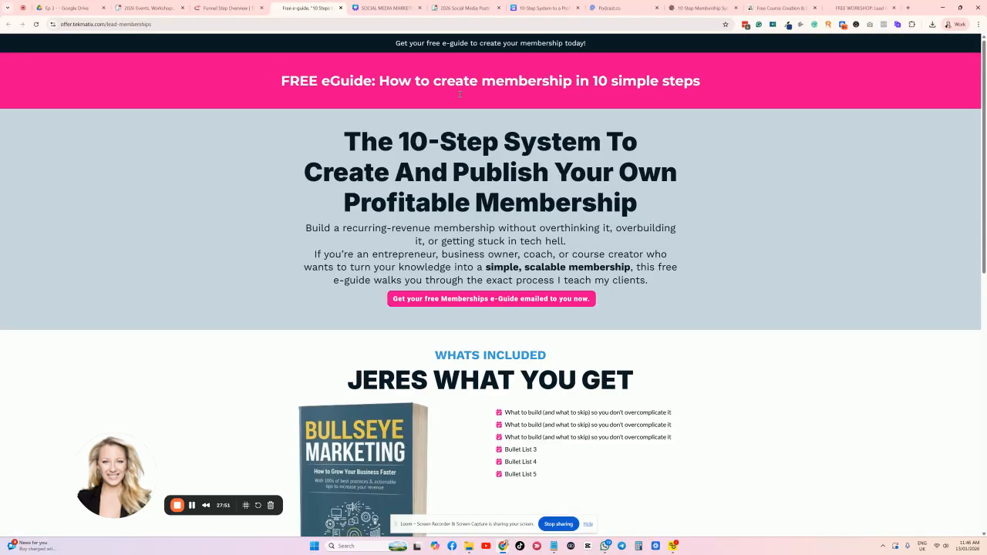
pyautogui.scroll(-5, 463, 139)
pyautogui.scroll(5, 500, 183)
pyautogui.scroll(-6, 507, 254)
pyautogui.scroll(7, 543, 243)
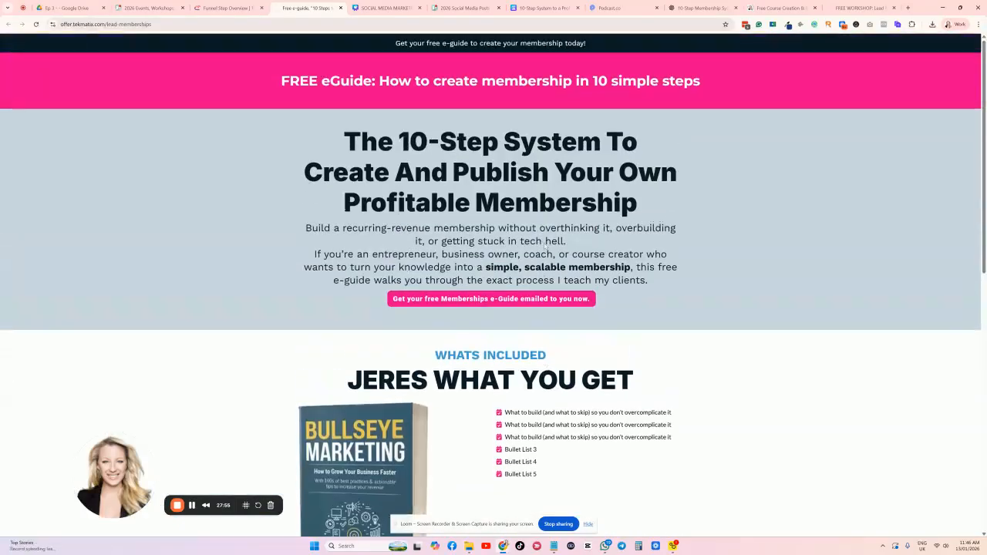
# Open the free Memberships e-Guide sign-up form, then return to the funnel steps overview.
pyautogui.click(508, 300)
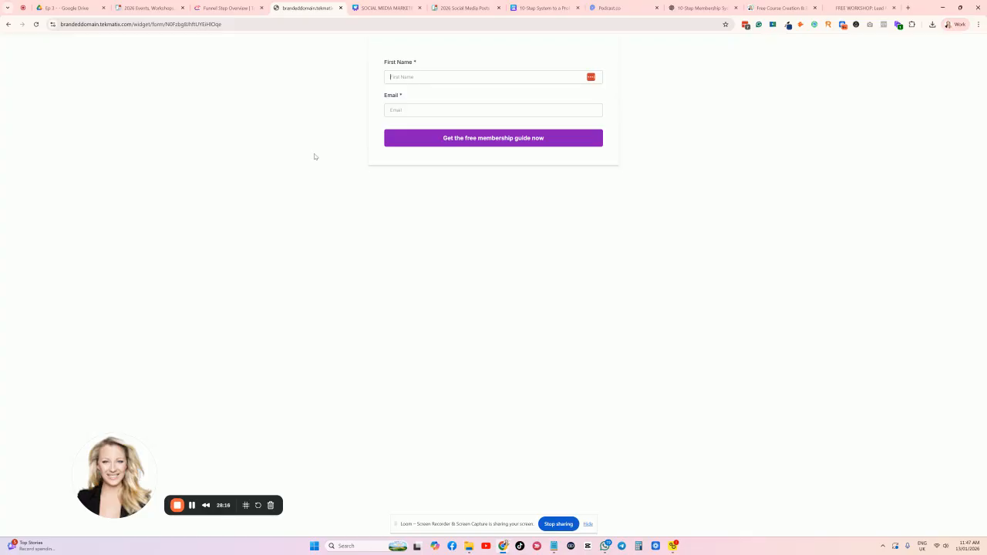
pyautogui.click(192, 507)
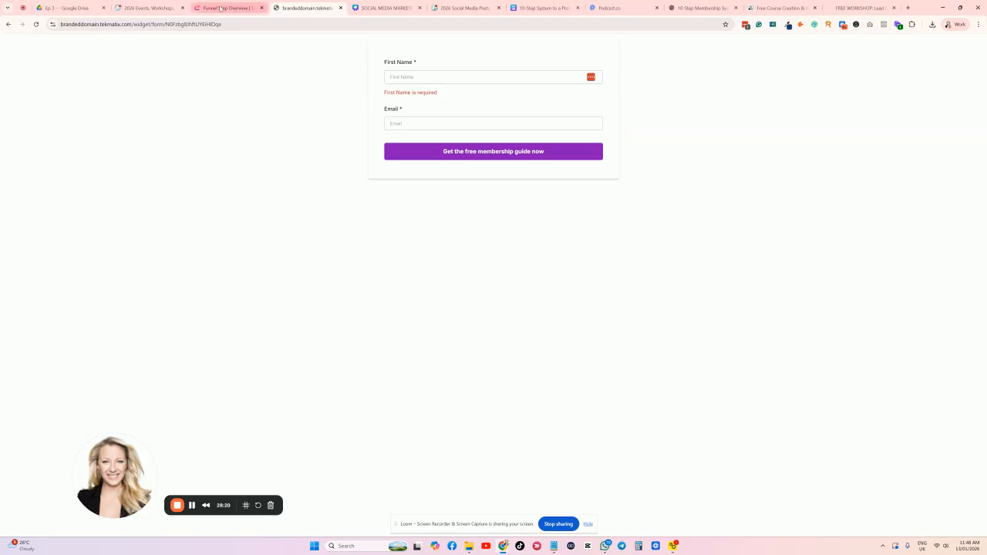
pyautogui.click(220, 8)
pyautogui.scroll(-3, 75, 257)
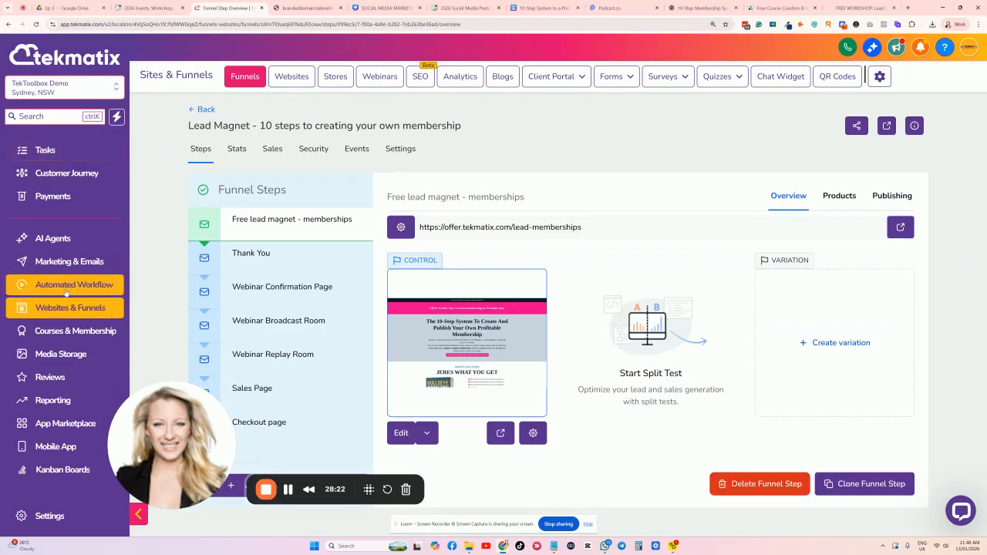
# Search the automated workflows for LEAD and open the Lead Magnet Workflow.
pyautogui.click(66, 286)
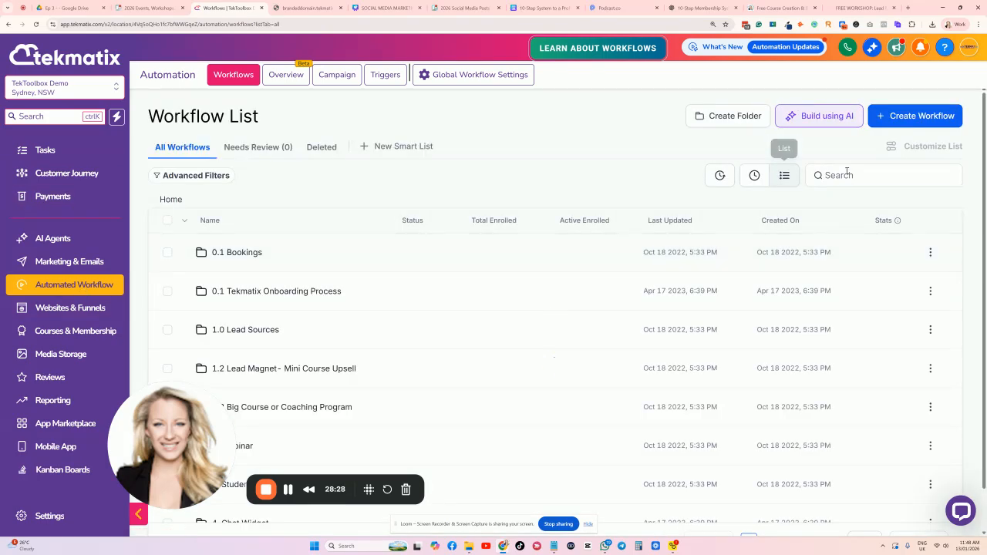
pyautogui.write('LEAD')
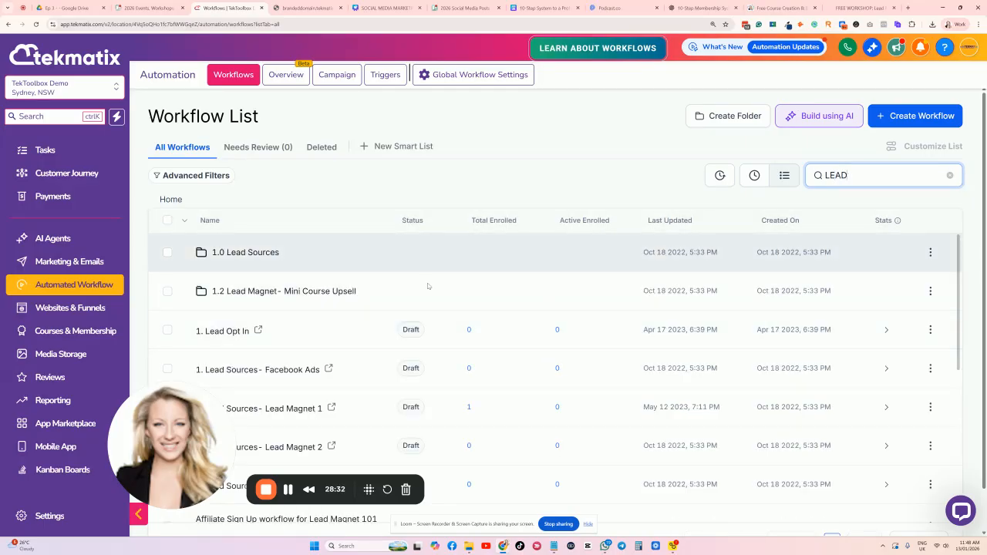
pyautogui.scroll(-1, 370, 308)
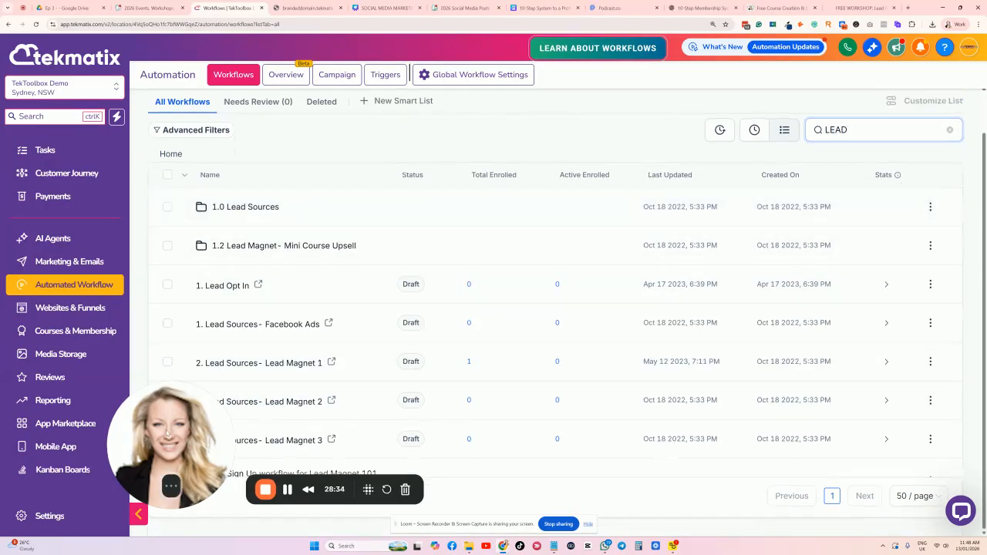
pyautogui.moveTo(218, 423); pyautogui.dragTo(115, 448)
pyautogui.scroll(-3, 330, 363)
pyautogui.scroll(-4, 330, 363)
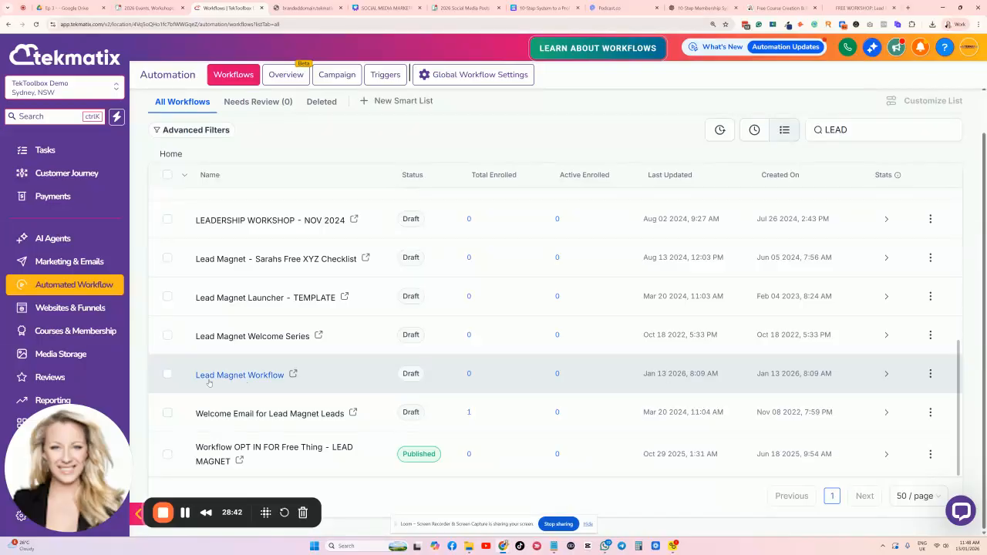
pyautogui.click(252, 376)
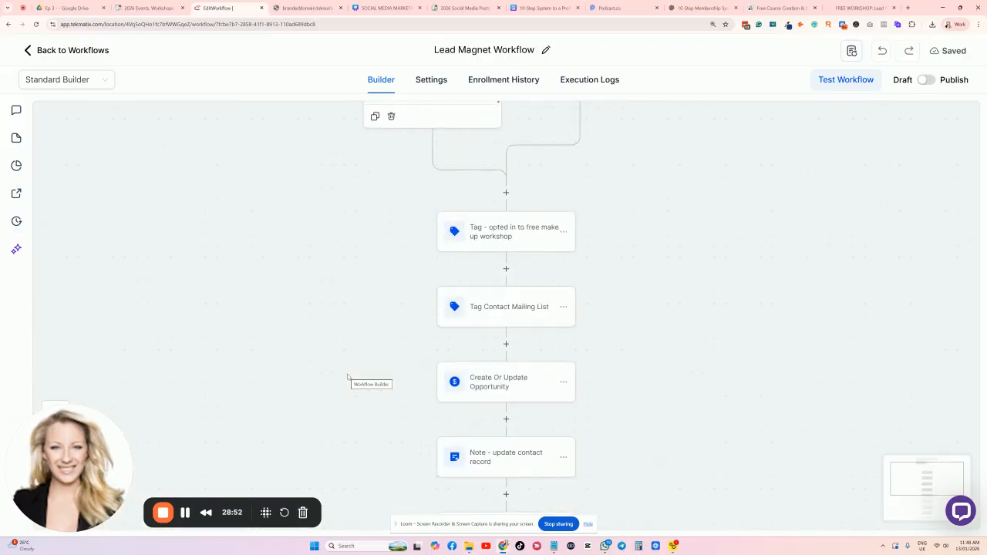
# Check the opt-in form page in the other tab and review the workflow canvas.
pyautogui.scroll(2, 373, 358)
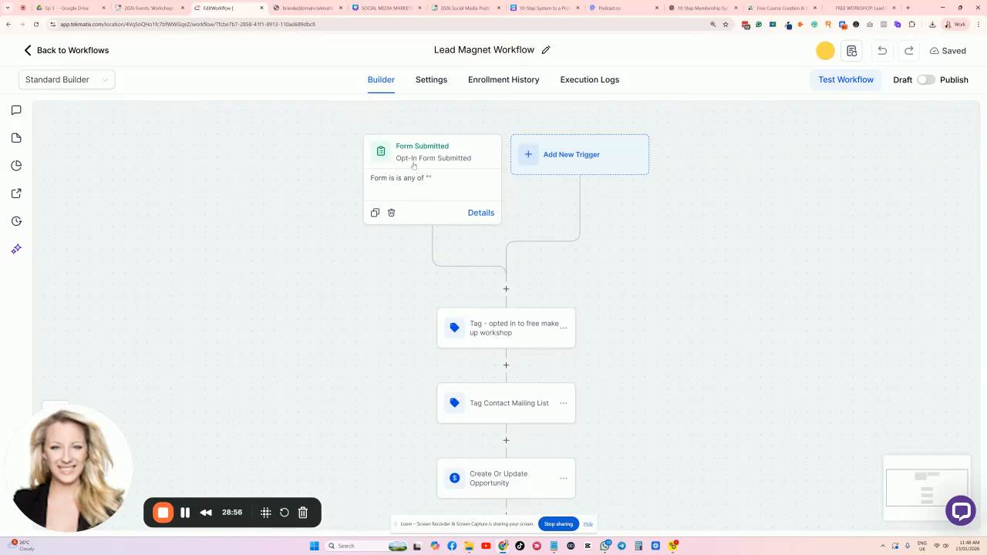
pyautogui.click(316, 10)
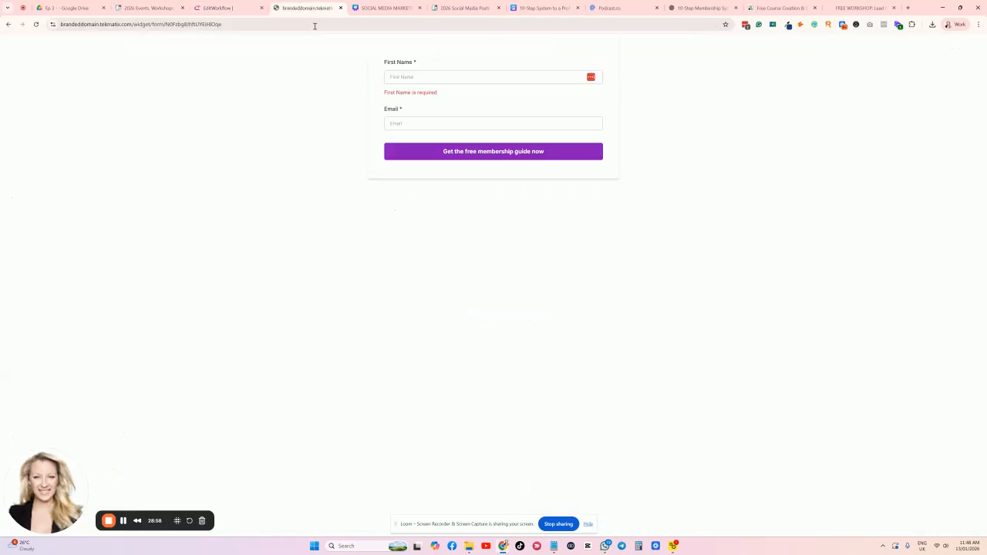
pyautogui.click(200, 6)
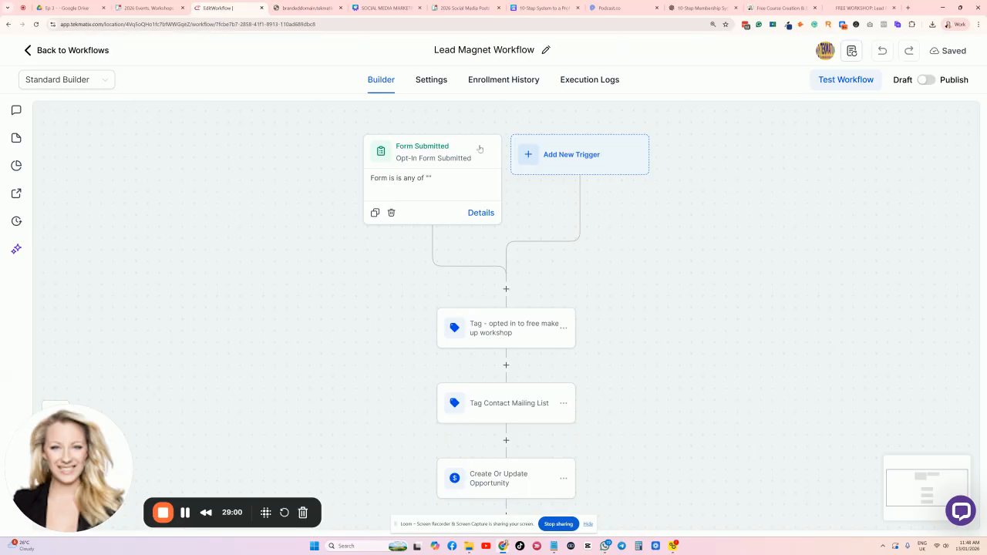
pyautogui.scroll(-1, 440, 171)
pyautogui.scroll(1, 426, 101)
pyautogui.scroll(-6, 516, 301)
pyautogui.scroll(-3, 521, 307)
pyautogui.scroll(8, 520, 308)
pyautogui.scroll(1, 520, 309)
pyautogui.scroll(-1, 437, 180)
pyautogui.scroll(1, 439, 182)
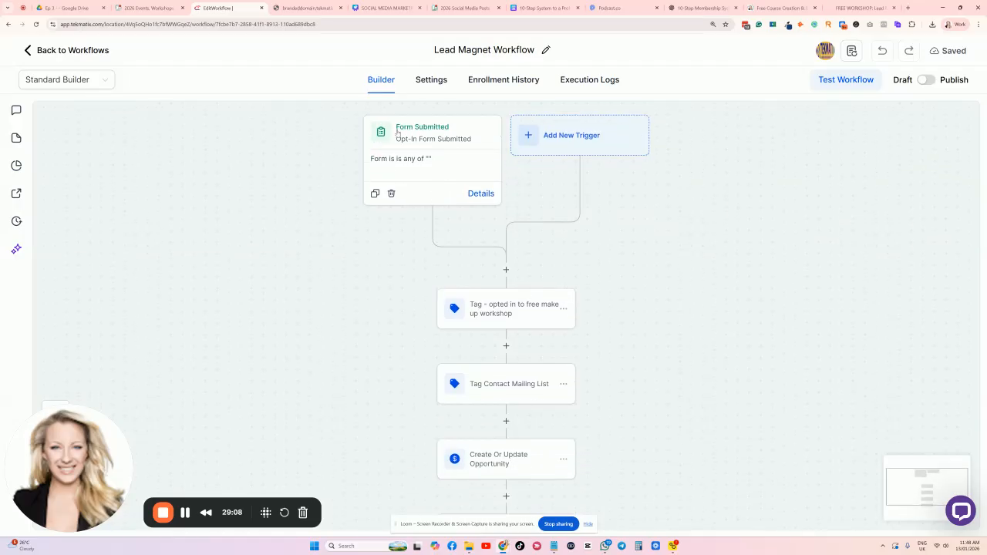
# Set the Form Submitted trigger to 'Lead Magnet - 10 steps to creaye a membership eguide' and save.
pyautogui.click(431, 147)
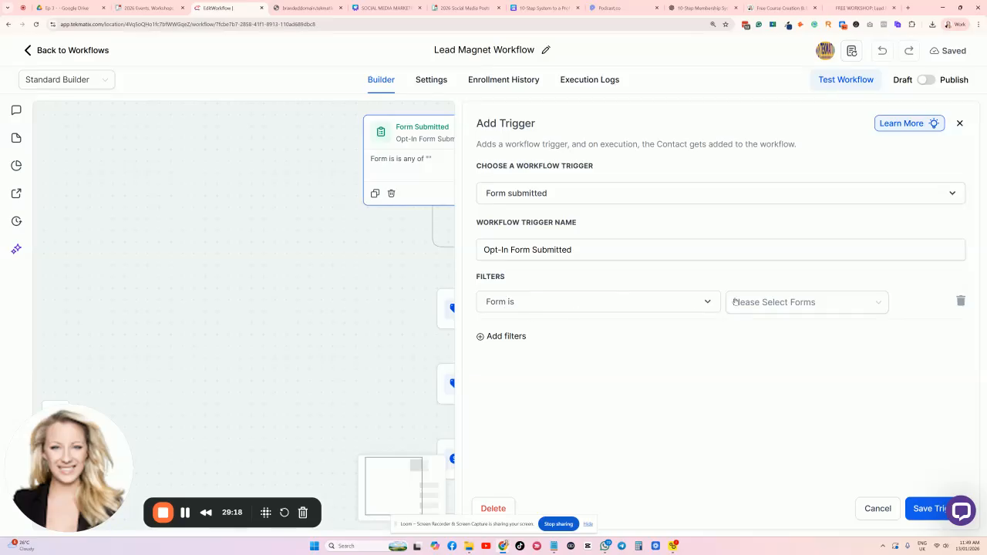
pyautogui.click(767, 305)
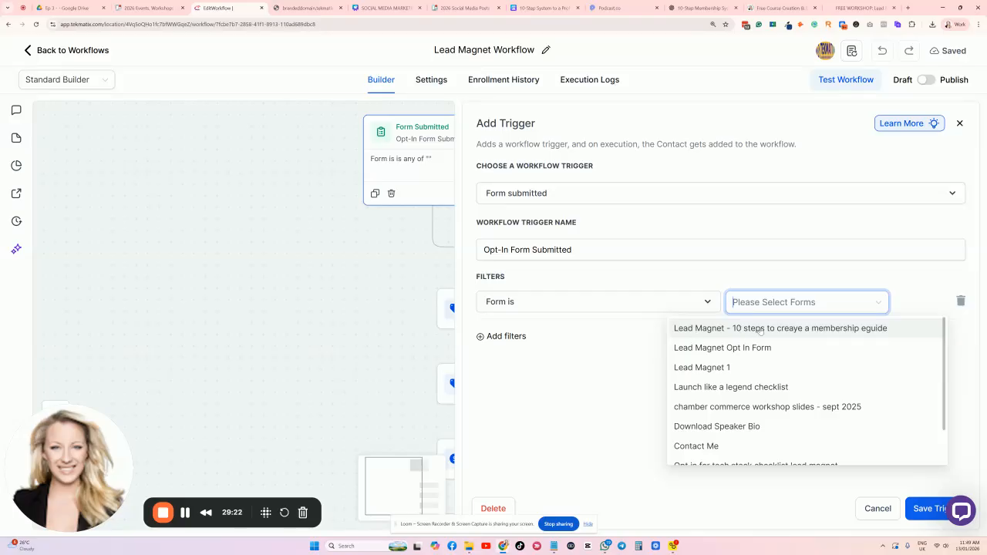
pyautogui.click(830, 330)
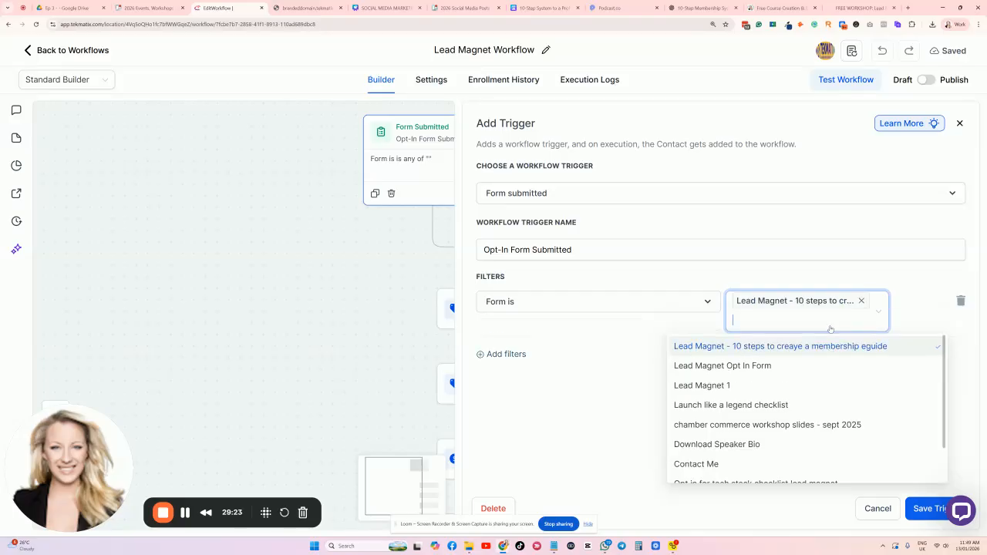
pyautogui.click(899, 286)
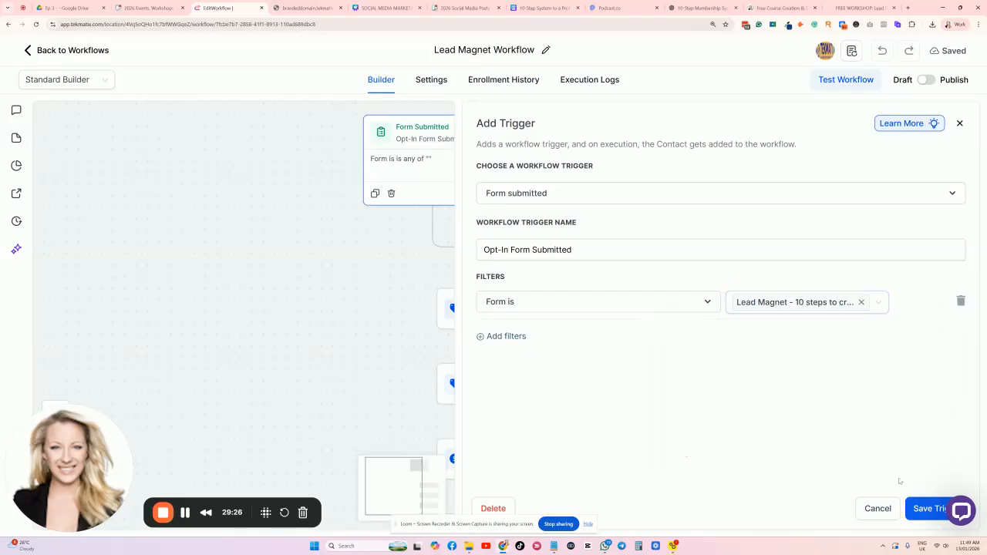
pyautogui.click(927, 508)
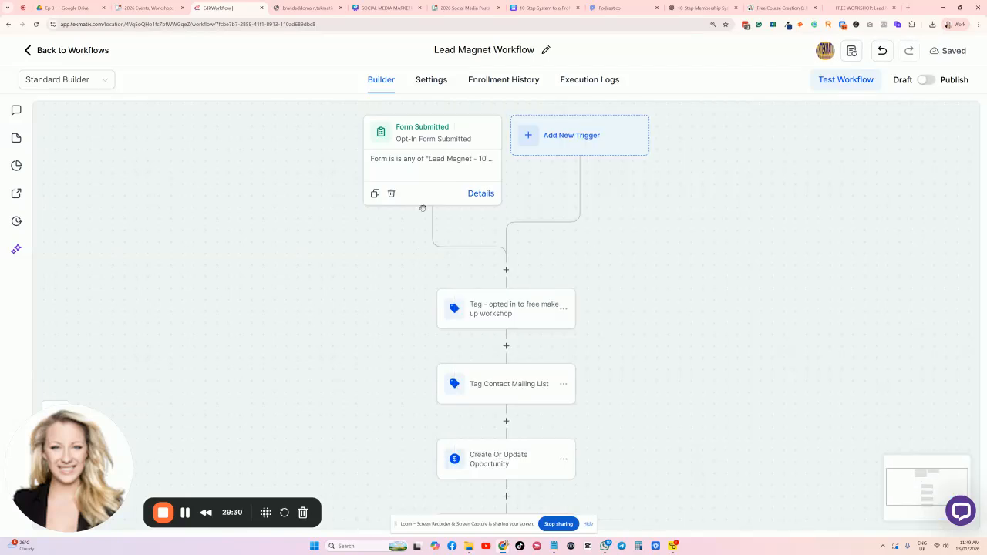
pyautogui.scroll(-2, 491, 277)
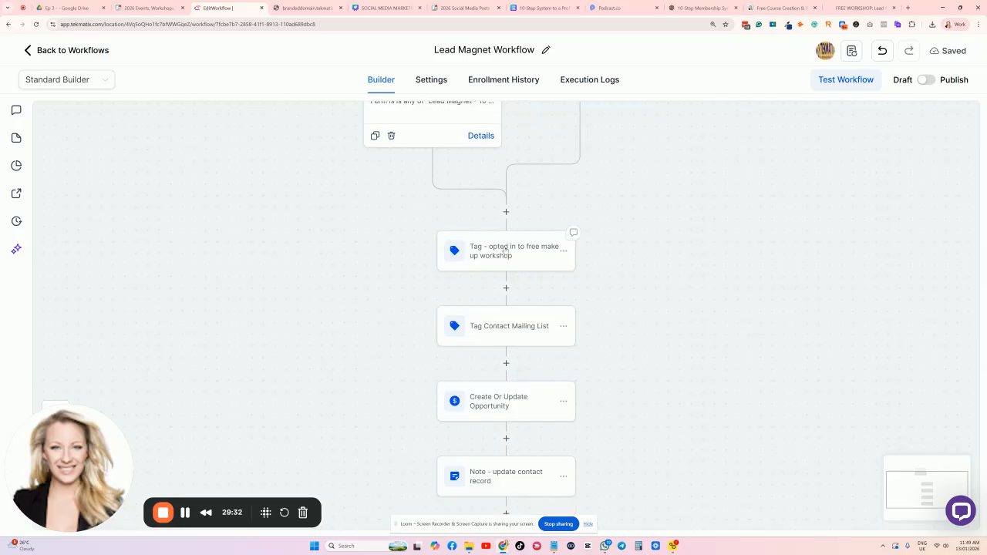
pyautogui.click(502, 249)
# Replace the make-up workshop tag with the new membership opt-in tag and save the step.
pyautogui.scroll(1, 497, 231)
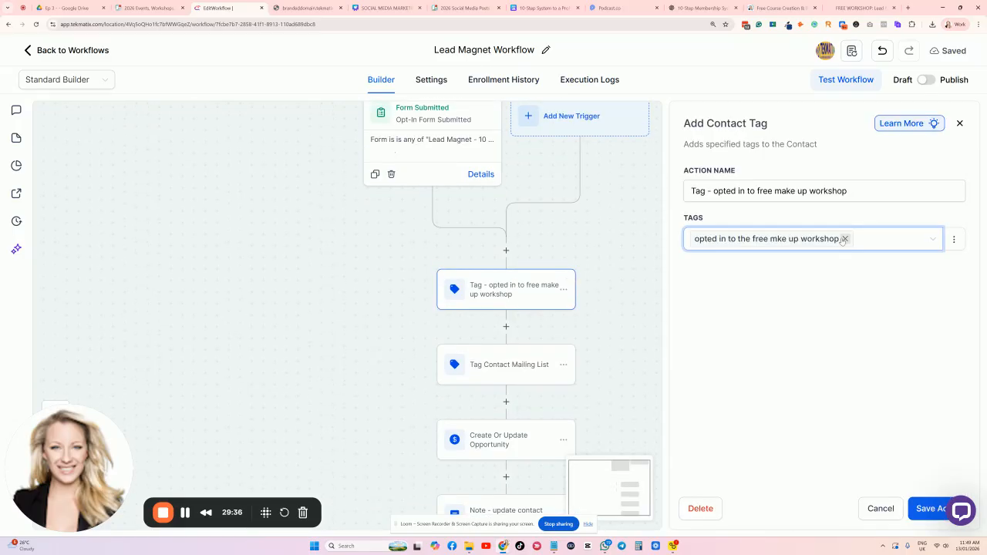
pyautogui.click(844, 239)
pyautogui.click(775, 239)
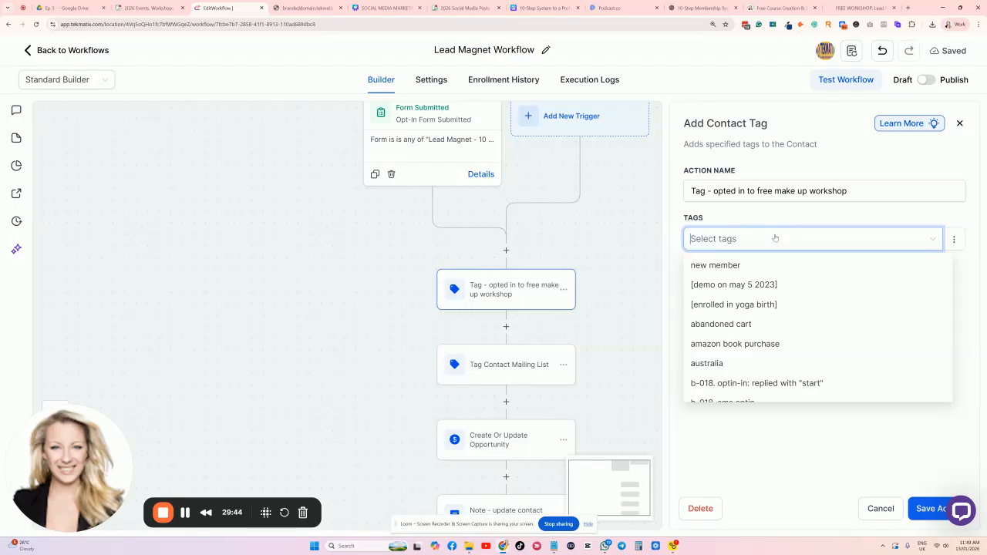
pyautogui.write('Opted in to the free 10 steps to creating a membership.')
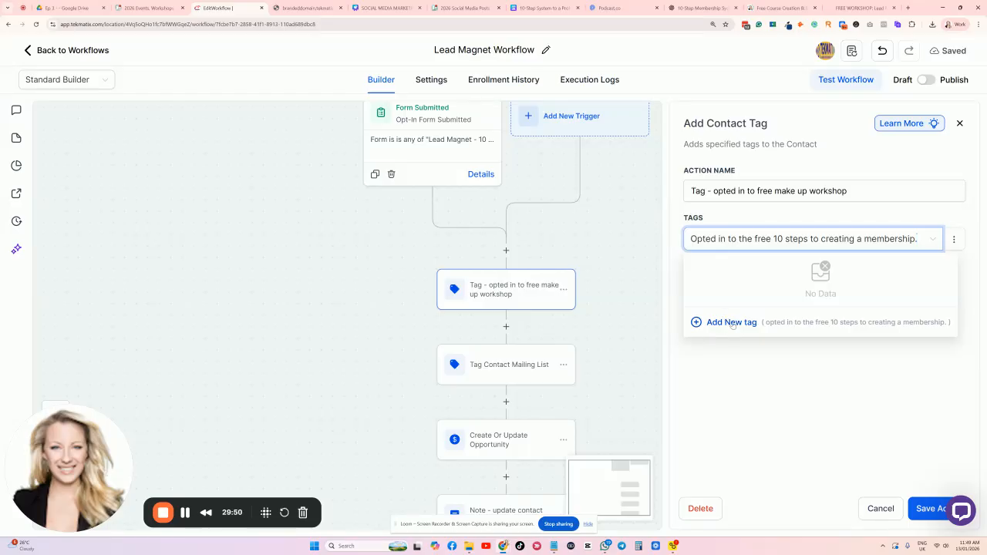
pyautogui.click(729, 322)
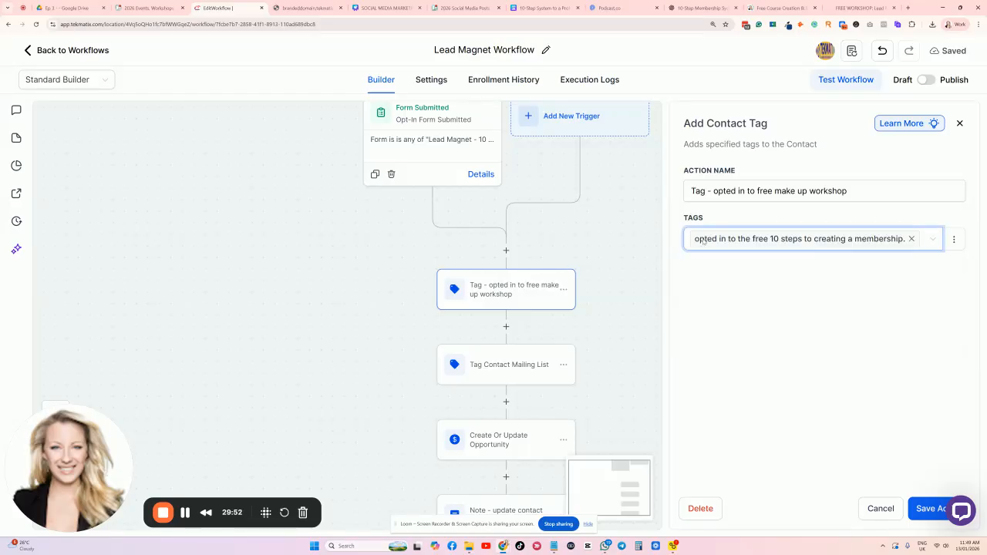
pyautogui.click(927, 508)
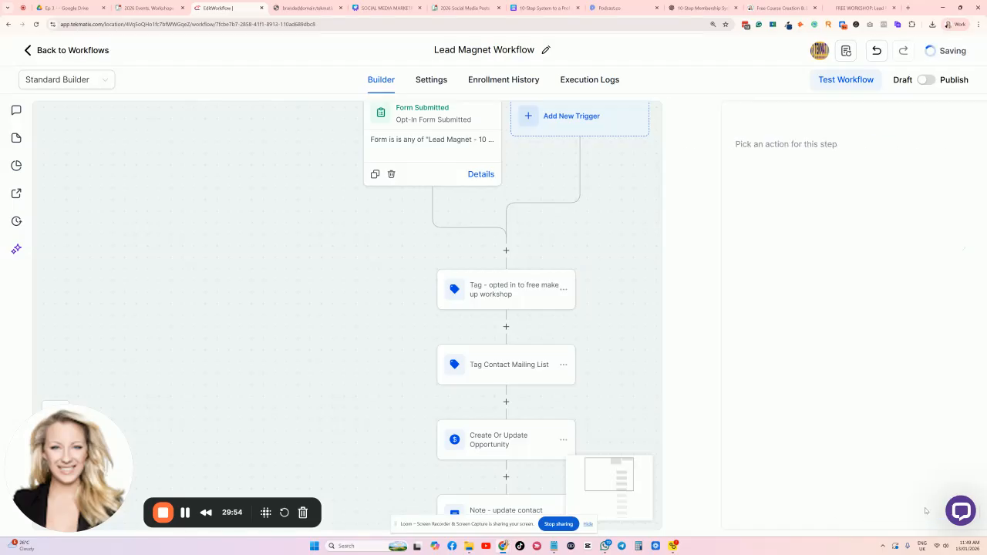
# Review the mailing list tag step without changes, then open the opportunity step.
pyautogui.click(520, 374)
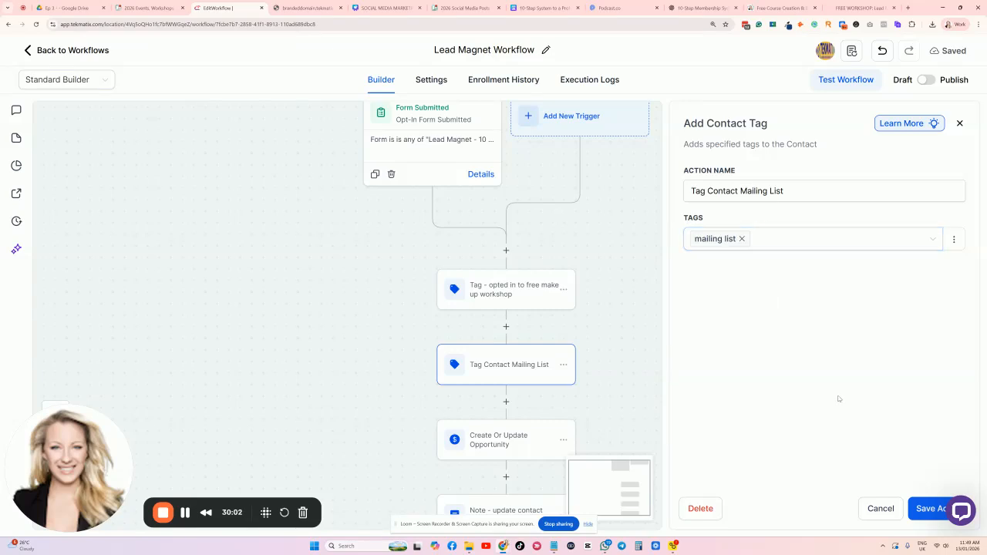
pyautogui.click(881, 509)
pyautogui.scroll(-1, 707, 385)
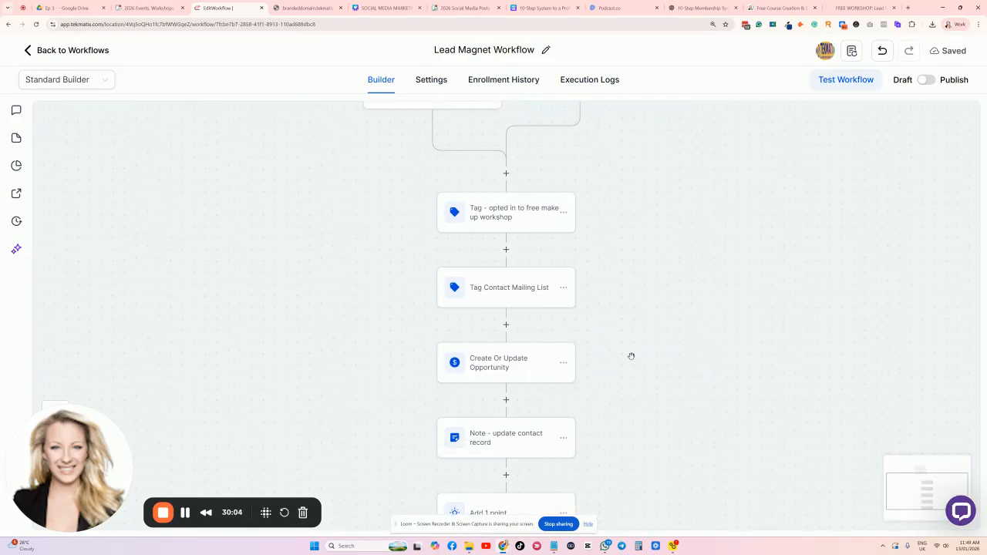
pyautogui.click(508, 369)
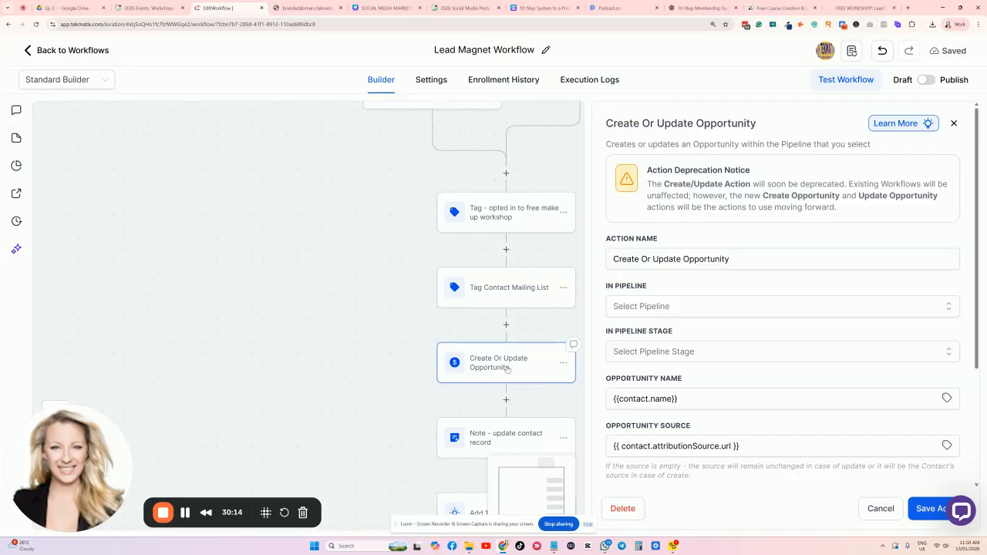
# Choose the account owner's customer pipeline and set the opportunity stage to Lead.
pyautogui.click(563, 363)
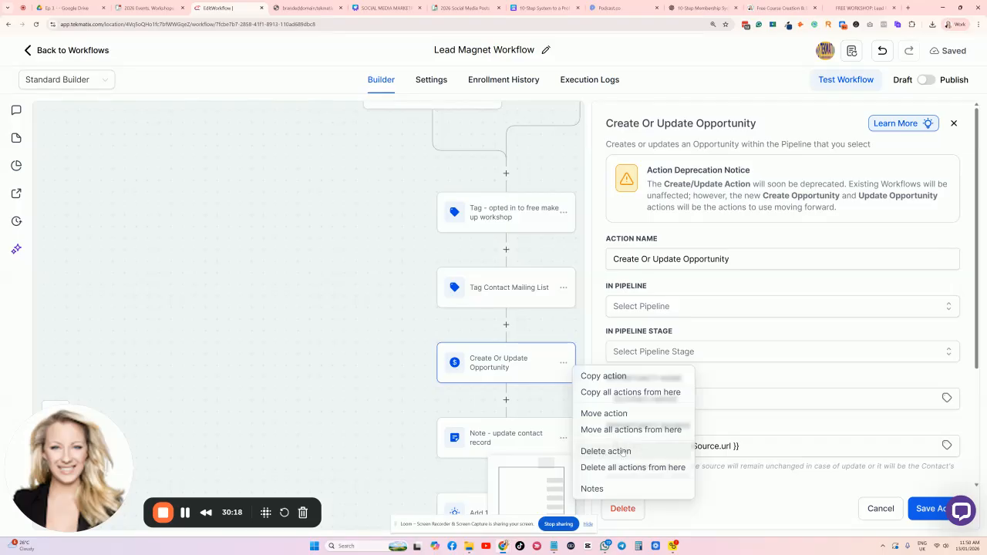
pyautogui.scroll(-1, 675, 299)
pyautogui.scroll(-1, 674, 299)
pyautogui.click(674, 269)
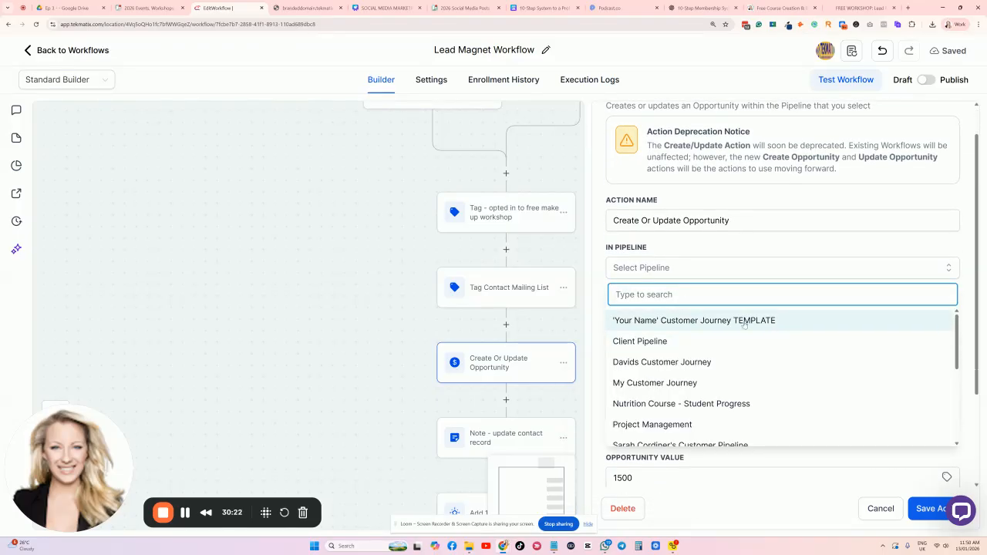
pyautogui.scroll(-2, 732, 327)
pyautogui.click(717, 406)
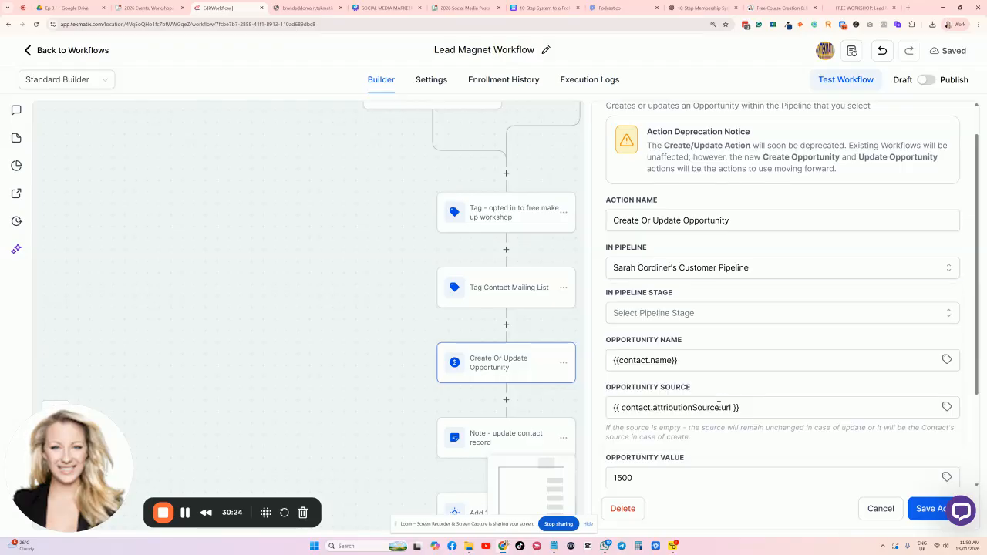
pyautogui.click(685, 313)
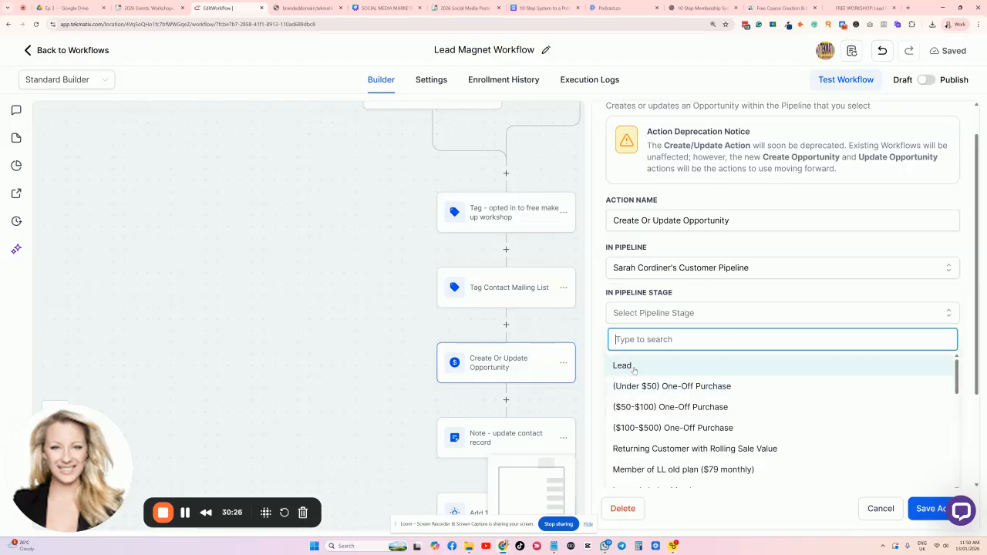
pyautogui.click(661, 365)
# Confirm the contact-name title, source and 1500 value, keep status open, and save the action.
pyautogui.scroll(1, 616, 283)
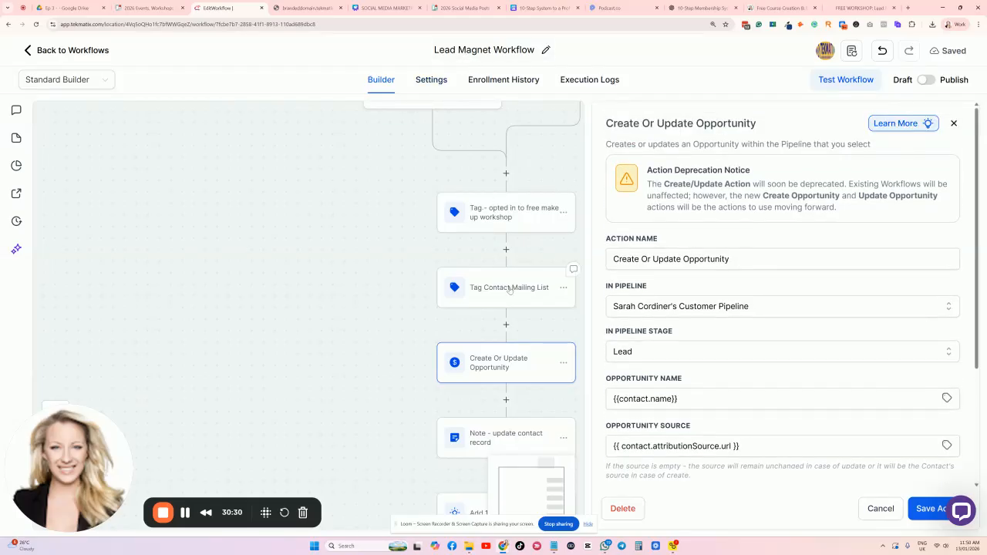
pyautogui.scroll(-1, 663, 324)
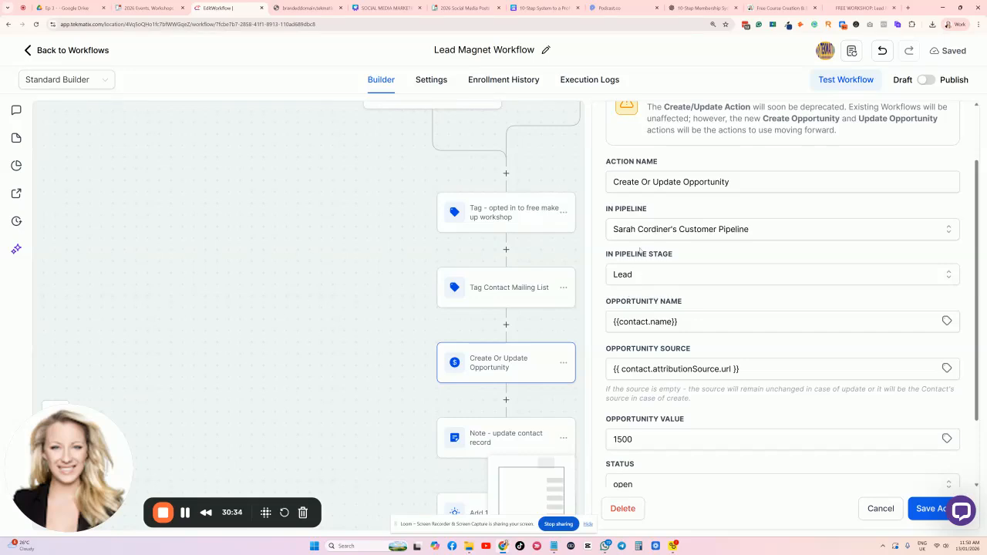
pyautogui.scroll(-1, 693, 270)
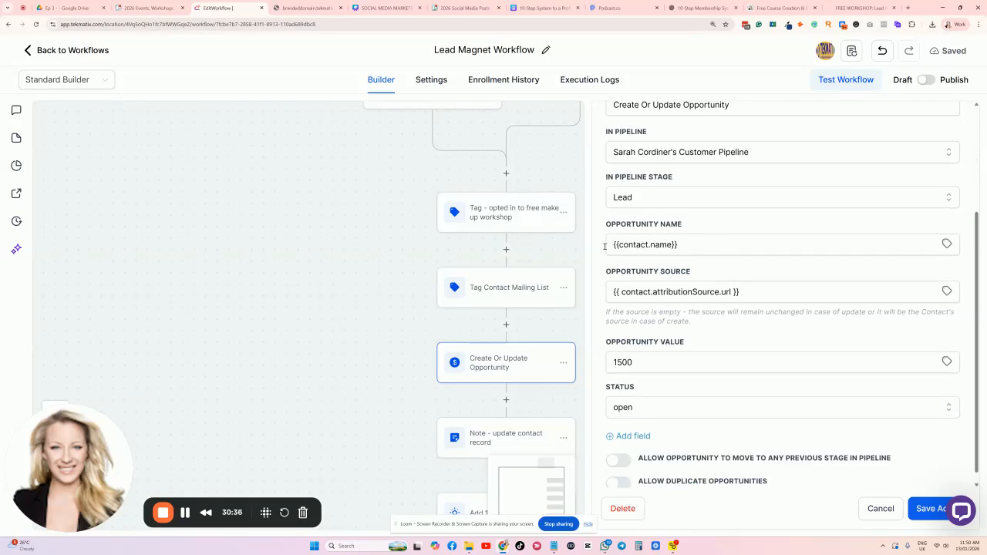
pyautogui.tripleClick(702, 251)
pyautogui.click(718, 221)
pyautogui.tripleClick(710, 289)
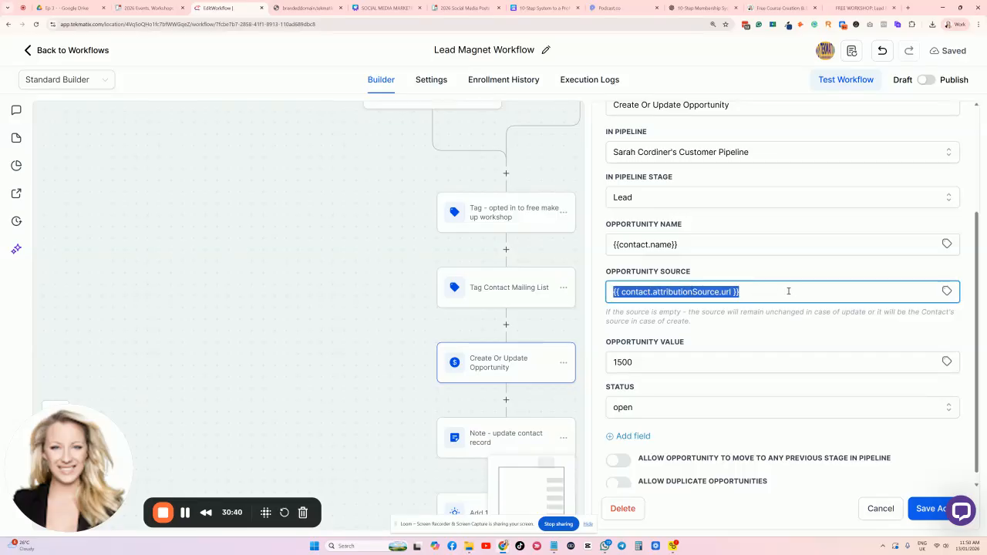
pyautogui.click(752, 262)
pyautogui.scroll(-1, 733, 288)
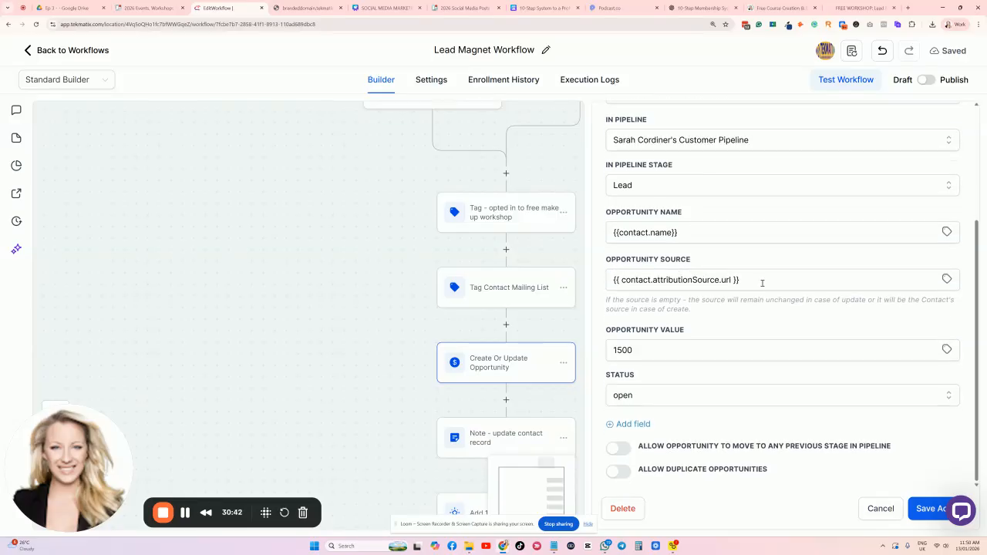
pyautogui.moveTo(648, 356); pyautogui.dragTo(604, 361)
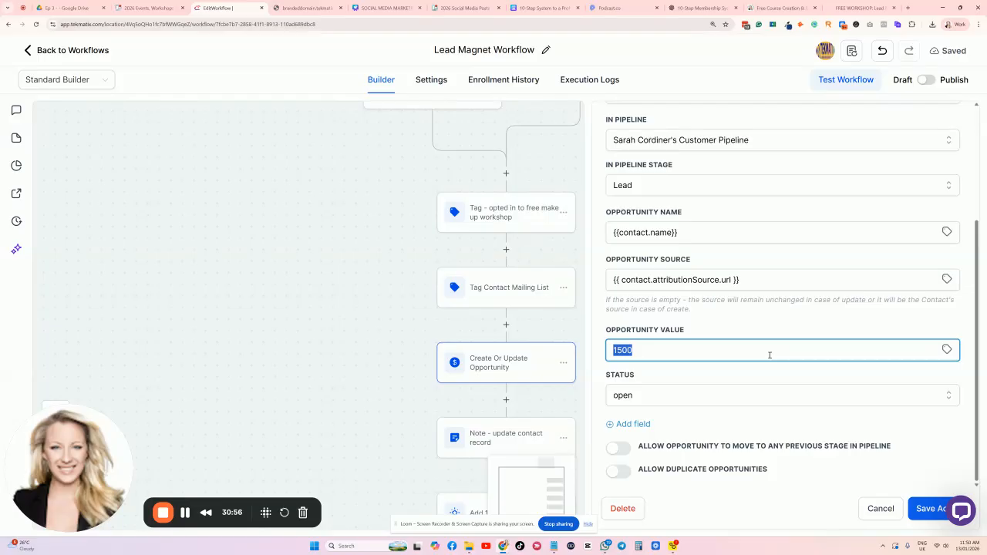
pyautogui.click(750, 331)
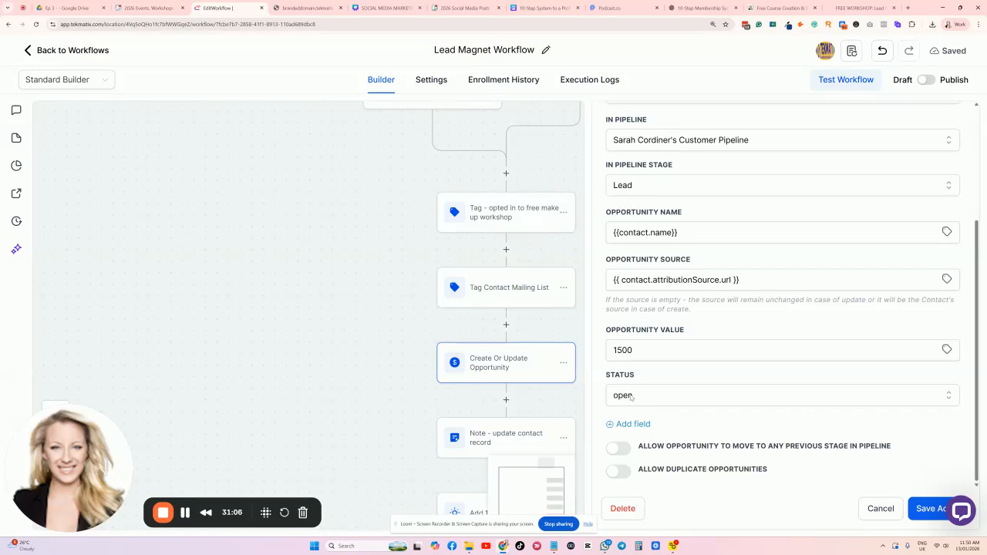
pyautogui.click(627, 394)
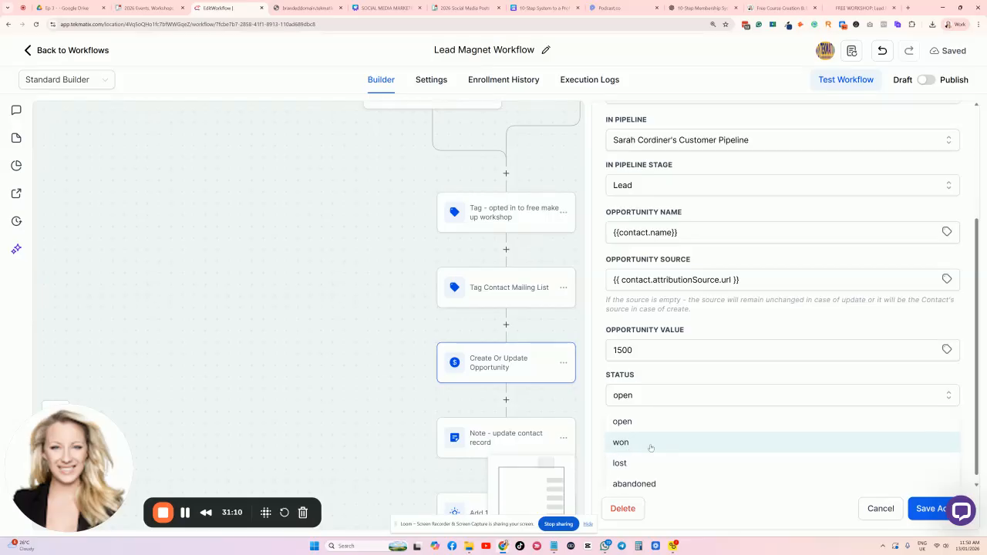
pyautogui.click(624, 422)
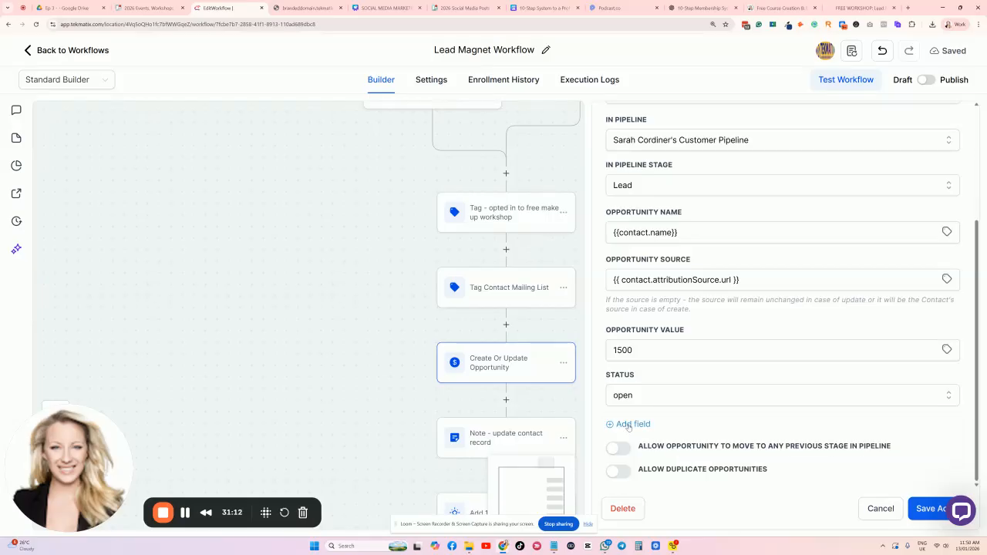
pyautogui.click(927, 508)
pyautogui.scroll(-2, 509, 308)
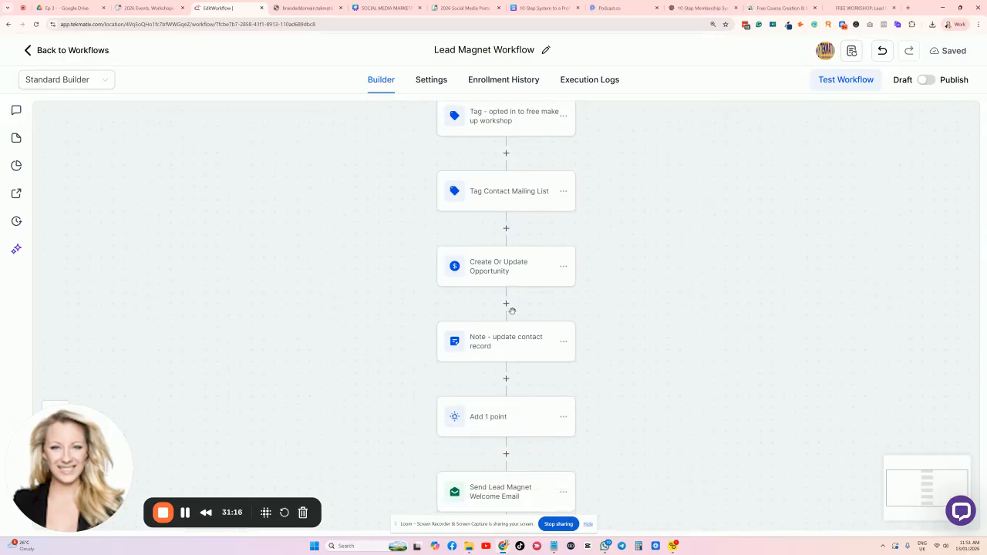
# Check the XYZ lead magnet opt-in note text and save the Note step.
pyautogui.click(500, 328)
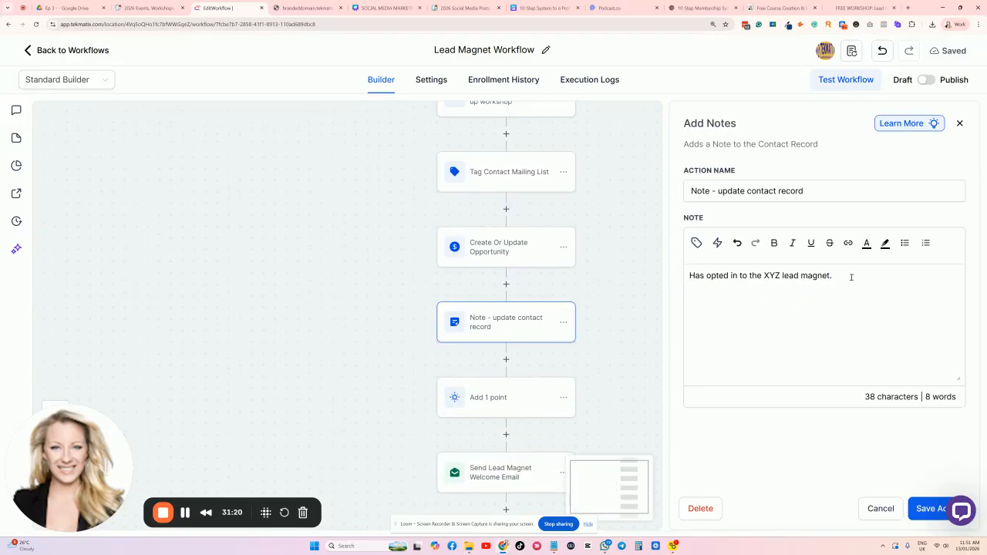
pyautogui.keyDown('shift'); pyautogui.click(704, 270); pyautogui.keyUp('shift')
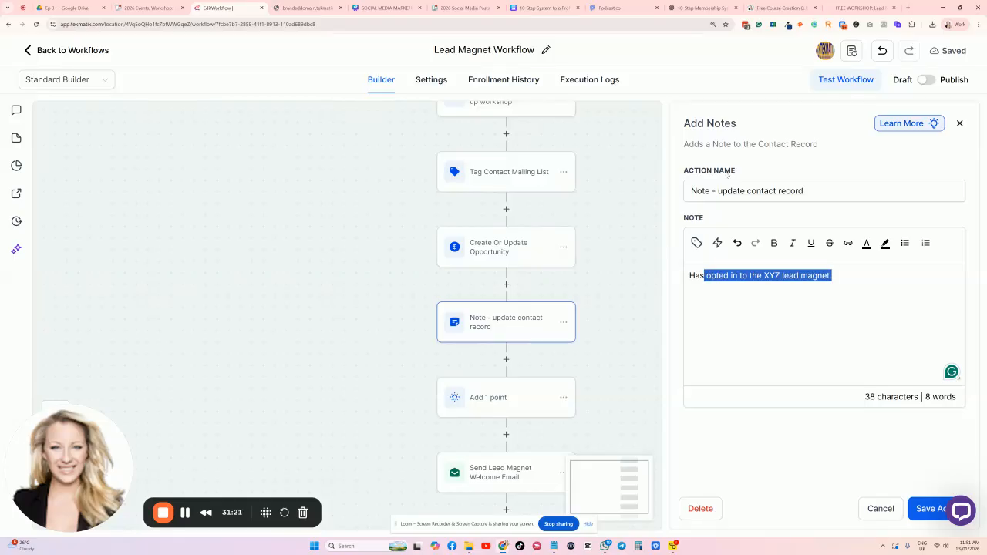
pyautogui.click(804, 293)
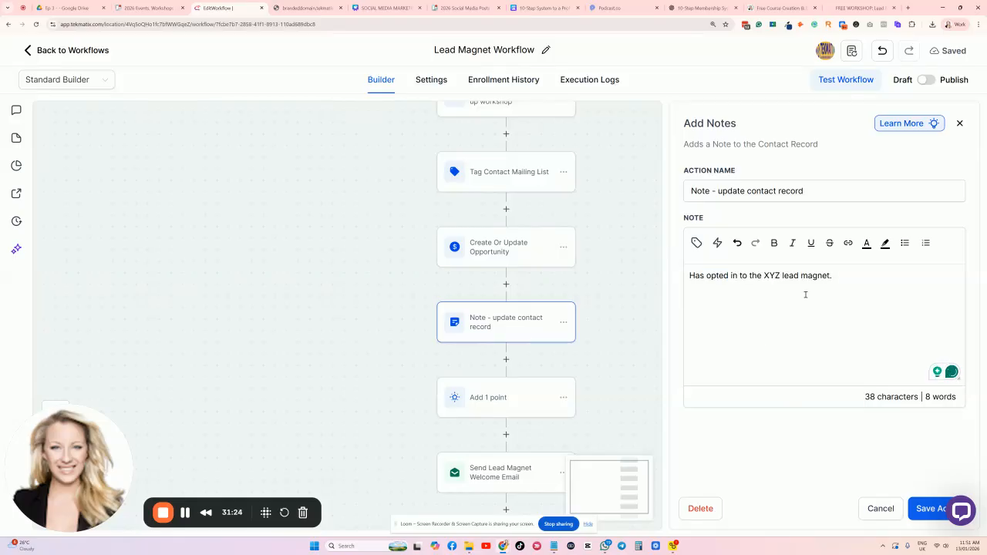
pyautogui.click(933, 508)
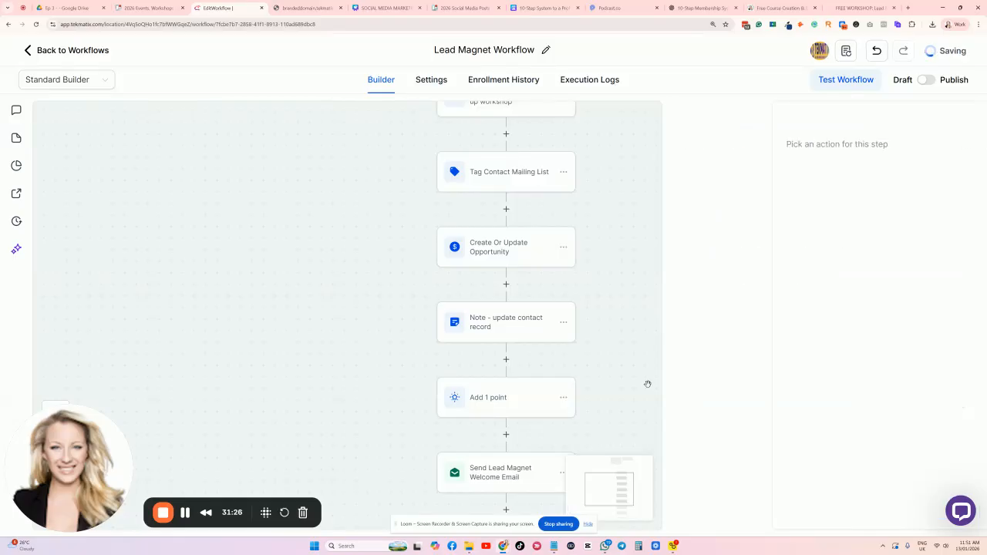
# Open the Add 1 point score step to check its Points value.
pyautogui.scroll(-1, 646, 382)
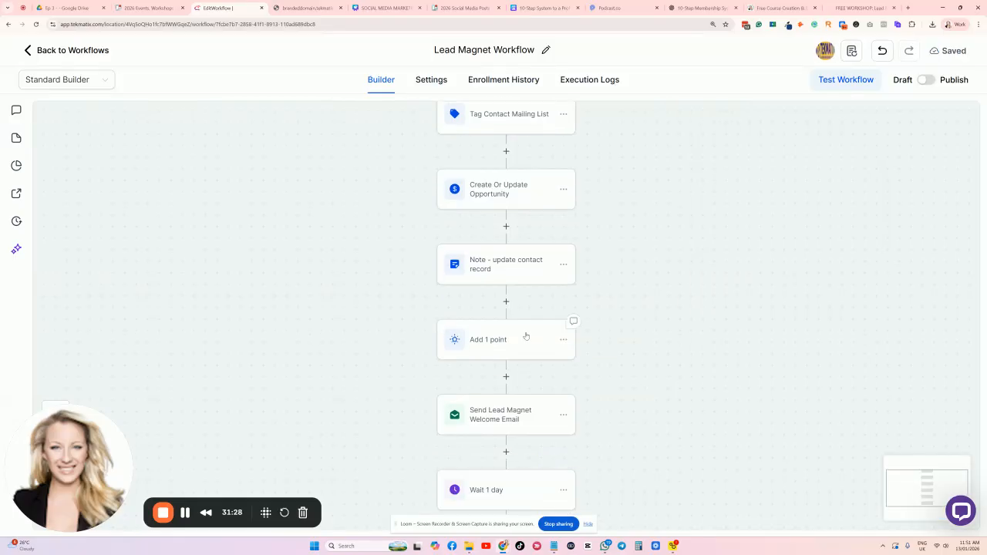
pyautogui.click(514, 341)
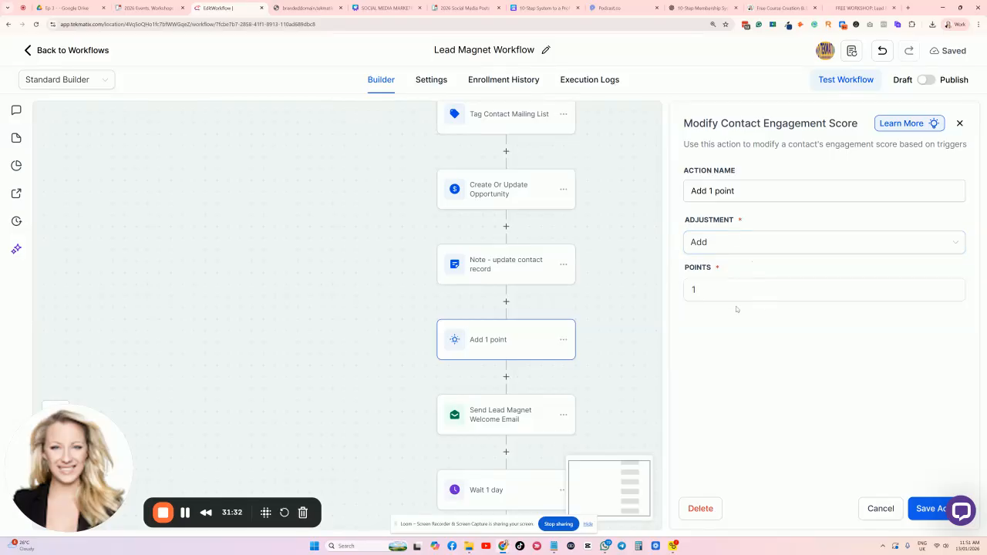
pyautogui.moveTo(711, 268); pyautogui.dragTo(689, 268)
pyautogui.click(755, 268)
pyautogui.click(699, 291)
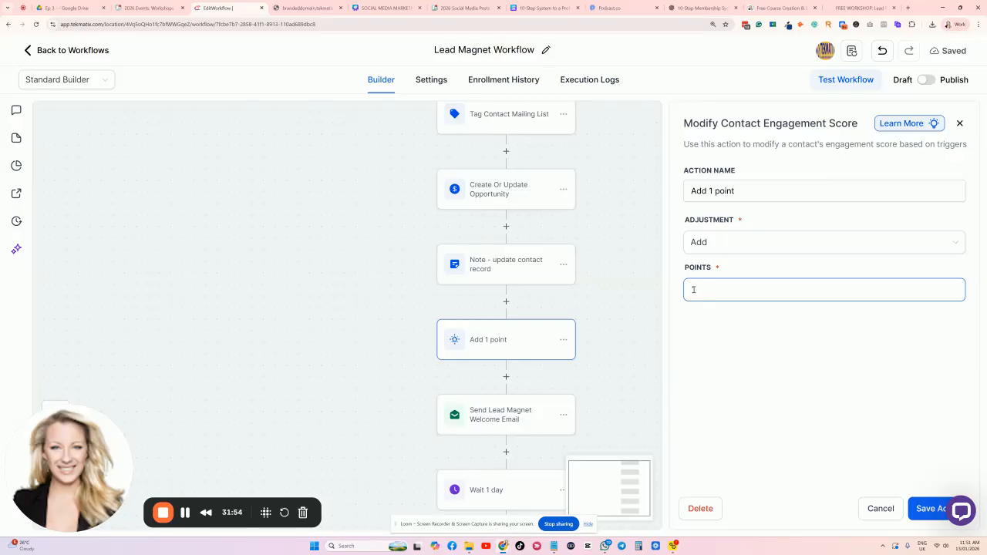
# Cancel the score step unchanged and review the Send Lead Magnet Welcome Email step.
pyautogui.click(885, 512)
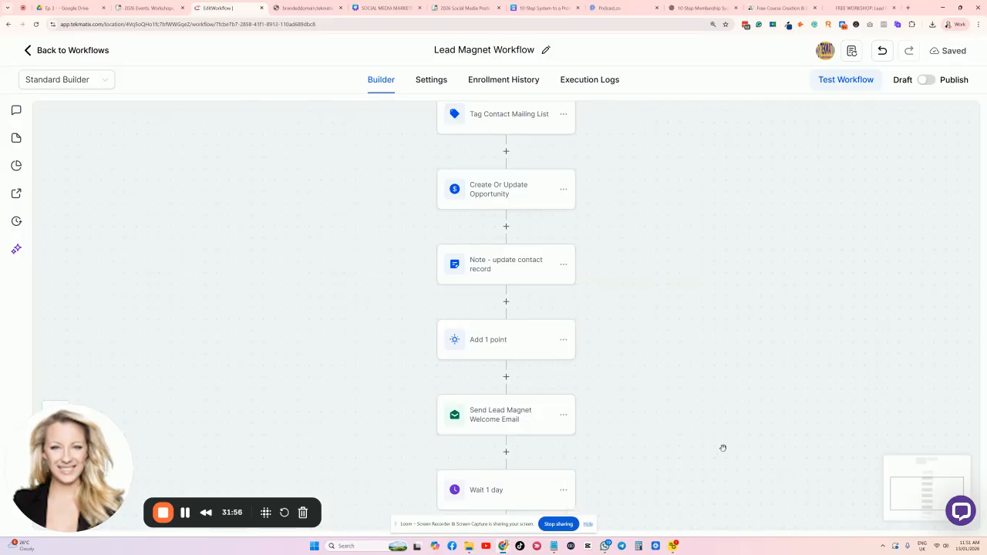
pyautogui.scroll(-3, 723, 448)
pyautogui.click(522, 304)
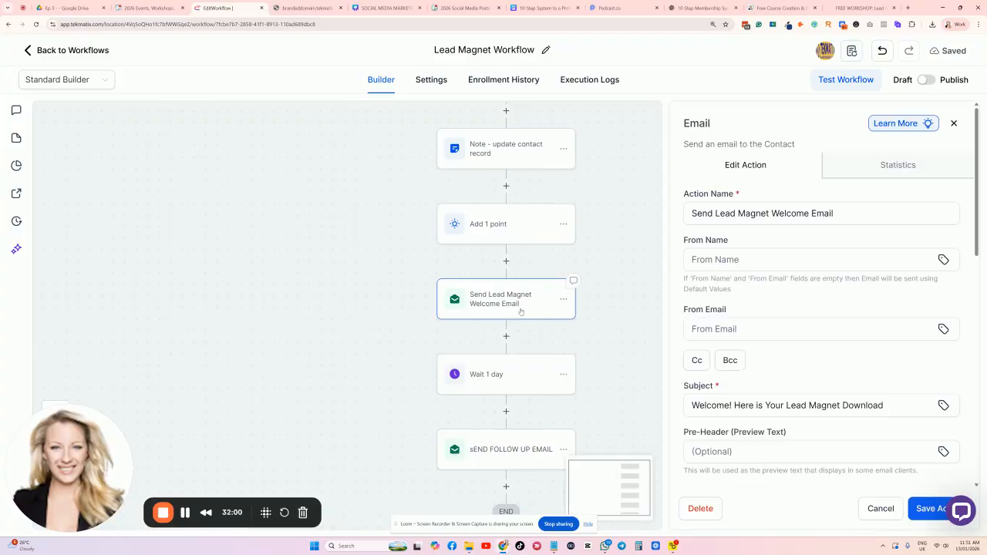
pyautogui.scroll(-5, 802, 300)
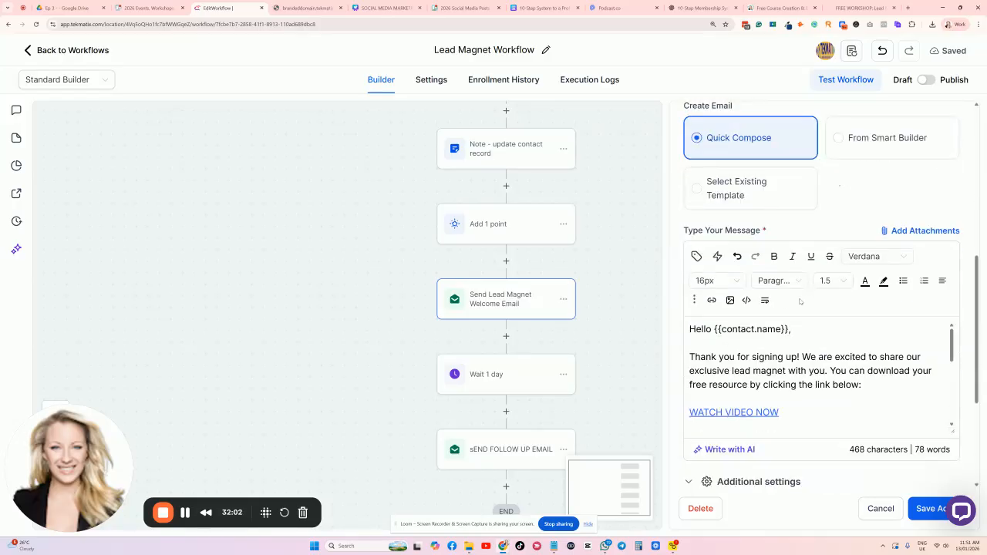
pyautogui.scroll(-8, 794, 339)
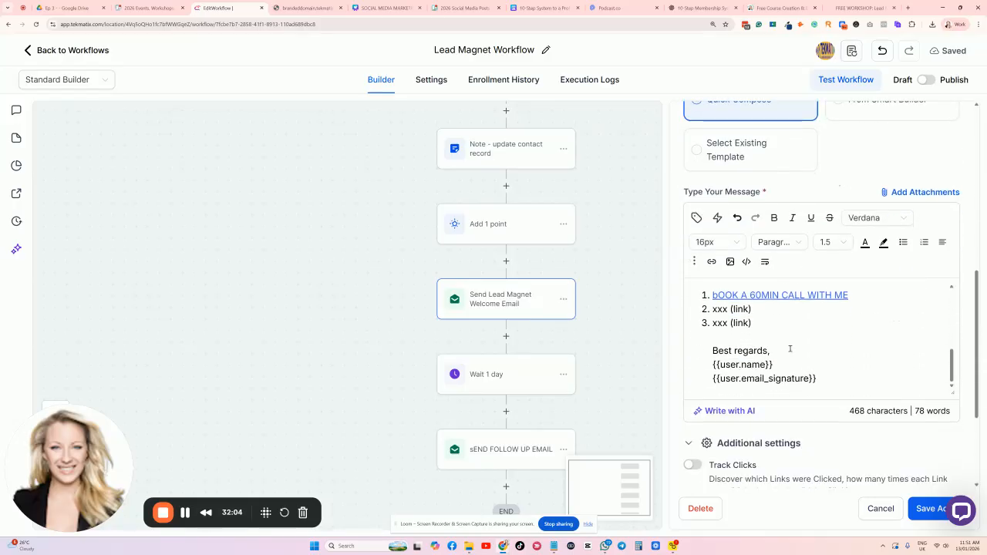
pyautogui.scroll(10, 806, 311)
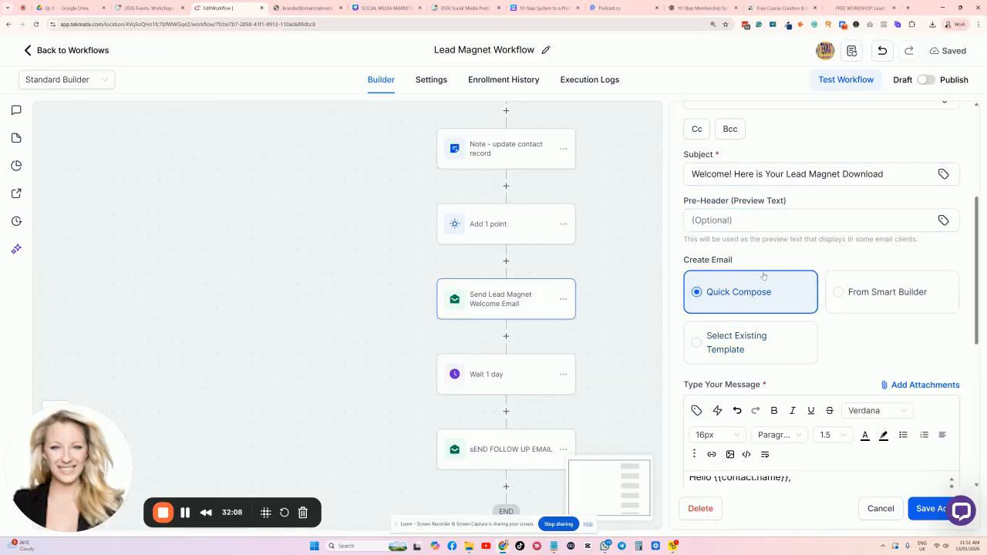
pyautogui.scroll(-1, 763, 276)
pyautogui.scroll(-1, 767, 265)
pyautogui.scroll(1, 740, 270)
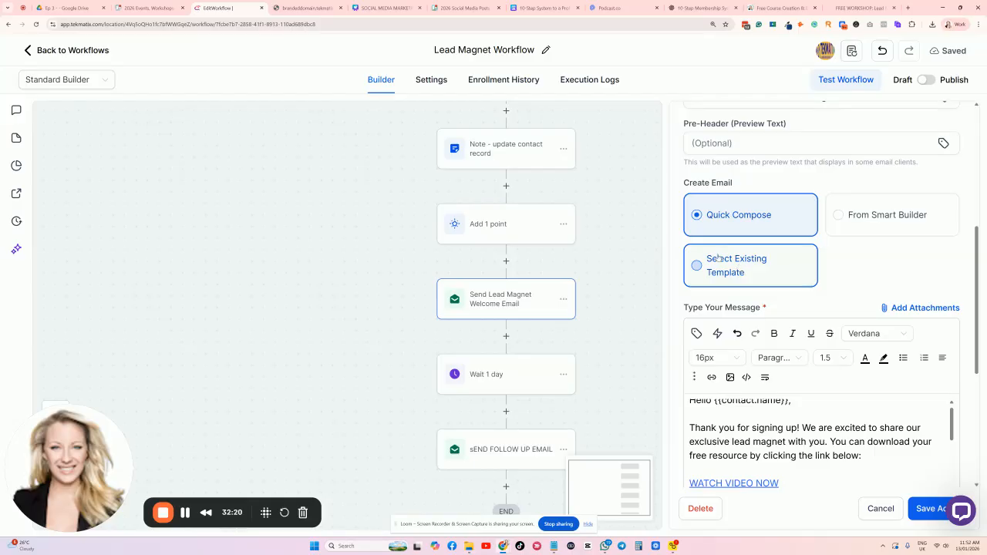
# Preview Select Existing Template, then revert the welcome email to Quick Compose and close it.
pyautogui.click(742, 266)
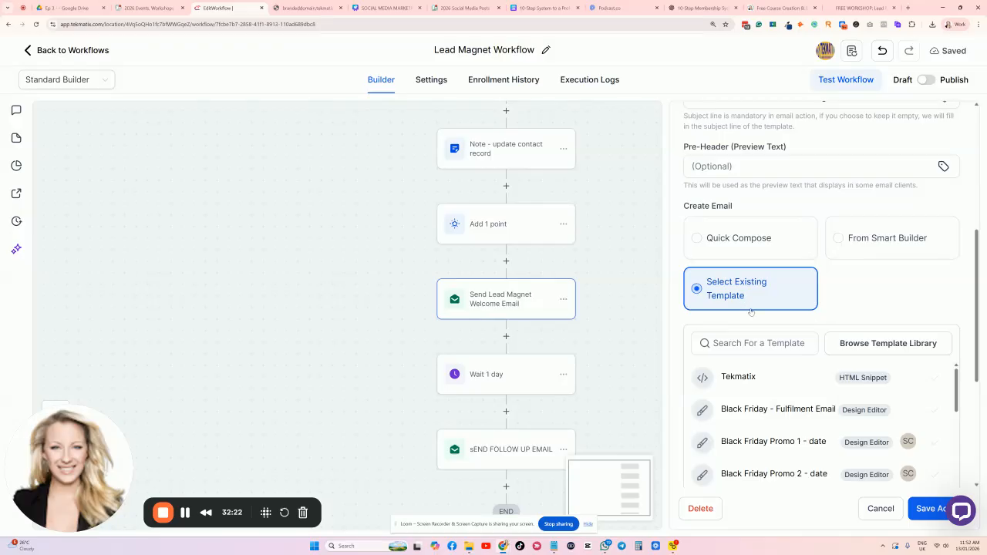
pyautogui.scroll(-2, 746, 309)
pyautogui.scroll(-5, 771, 359)
pyautogui.scroll(-2, 784, 355)
pyautogui.scroll(2, 784, 347)
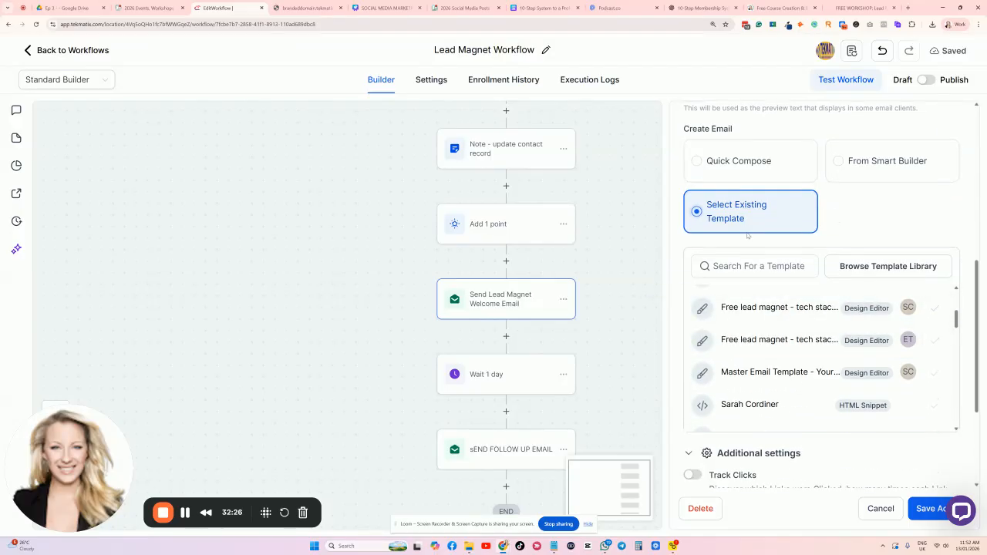
pyautogui.click(743, 174)
pyautogui.scroll(-2, 759, 232)
pyautogui.scroll(-4, 760, 282)
pyautogui.scroll(1, 760, 282)
pyautogui.scroll(-5, 764, 301)
pyautogui.scroll(8, 778, 331)
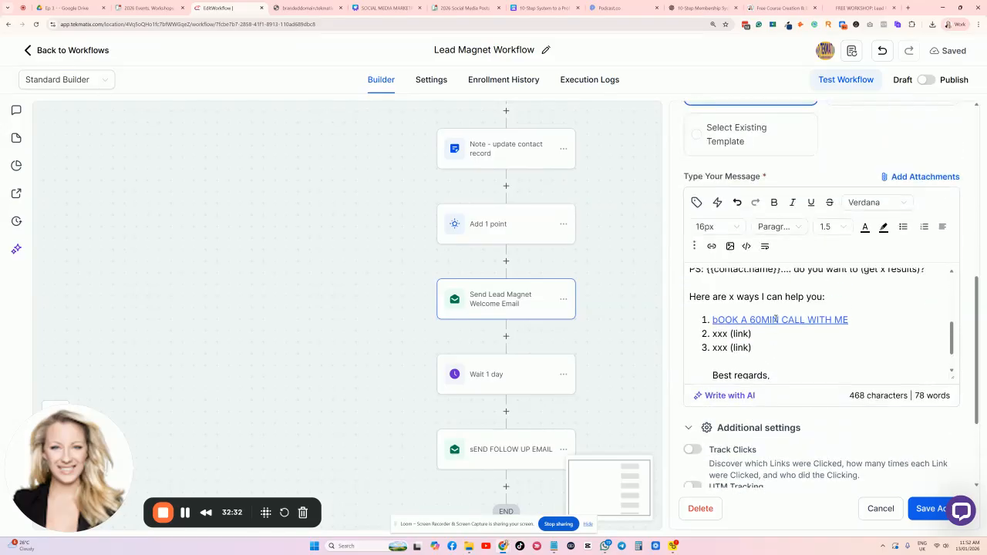
pyautogui.click(886, 510)
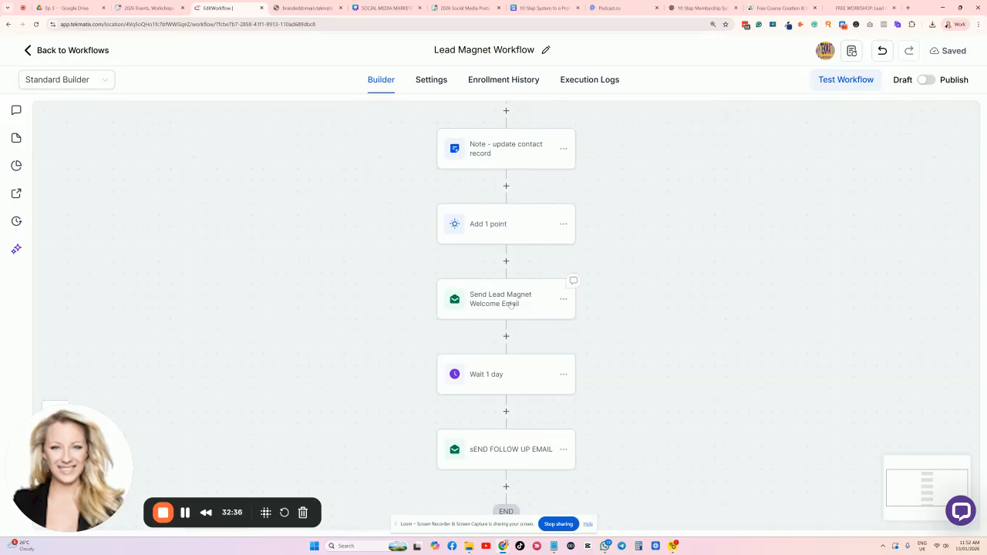
# Recheck the welcome email step, then bring up the Social Media Marketing 2026 Canva design.
pyautogui.click(511, 305)
pyautogui.scroll(-6, 758, 263)
pyautogui.scroll(-3, 784, 318)
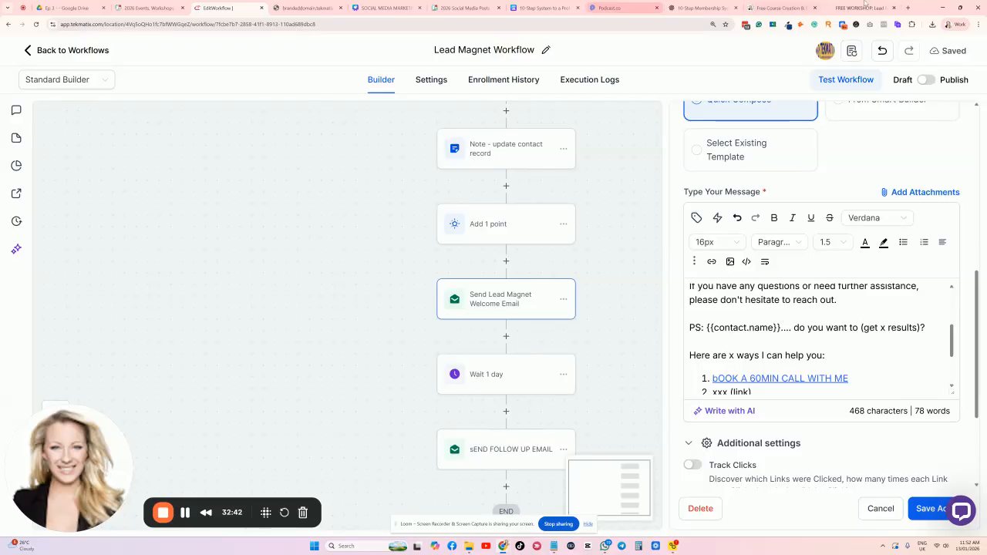
pyautogui.click(386, 8)
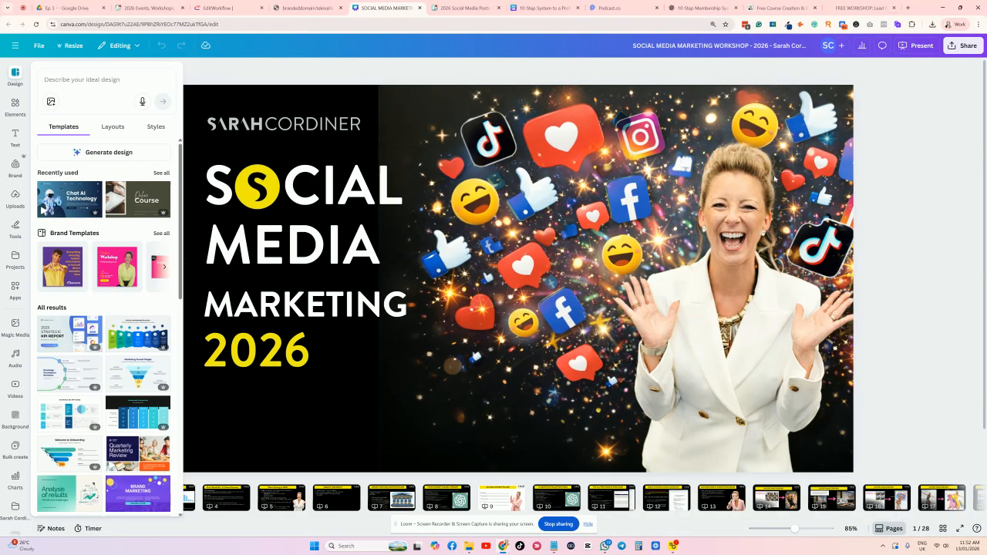
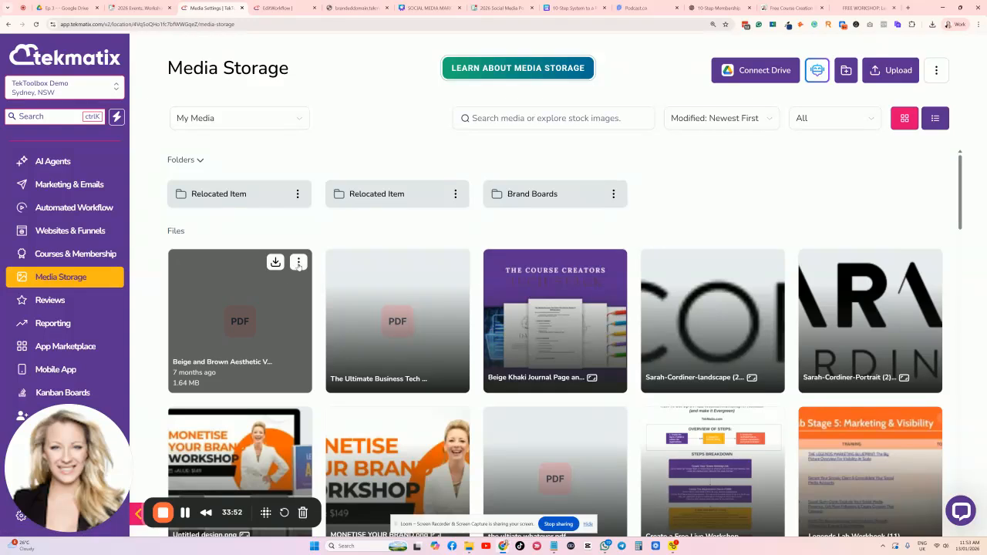
# Copy the Beige and Brown Aesthetic Vintage Checklist PDF link and confirm it opens in a new tab.
pyautogui.click(299, 263)
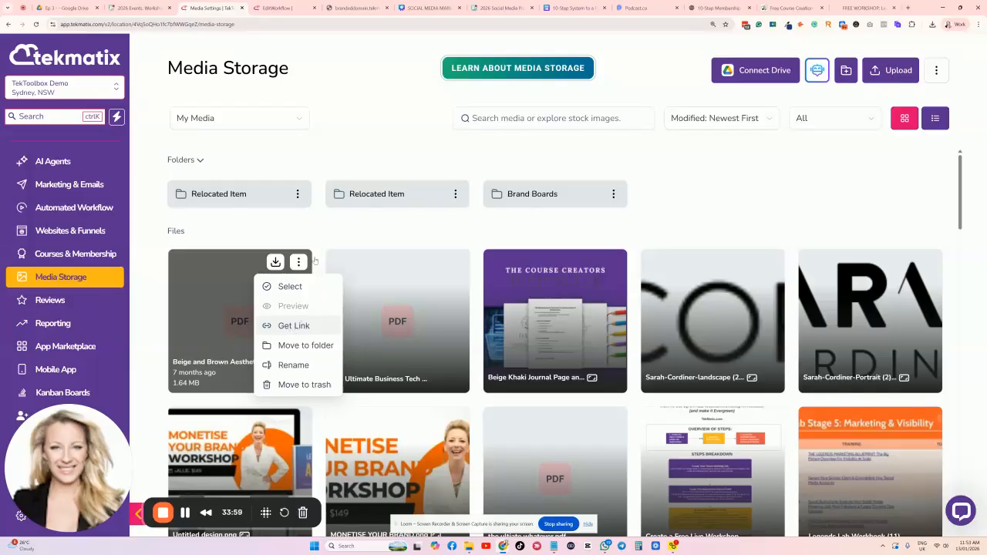
pyautogui.click(300, 327)
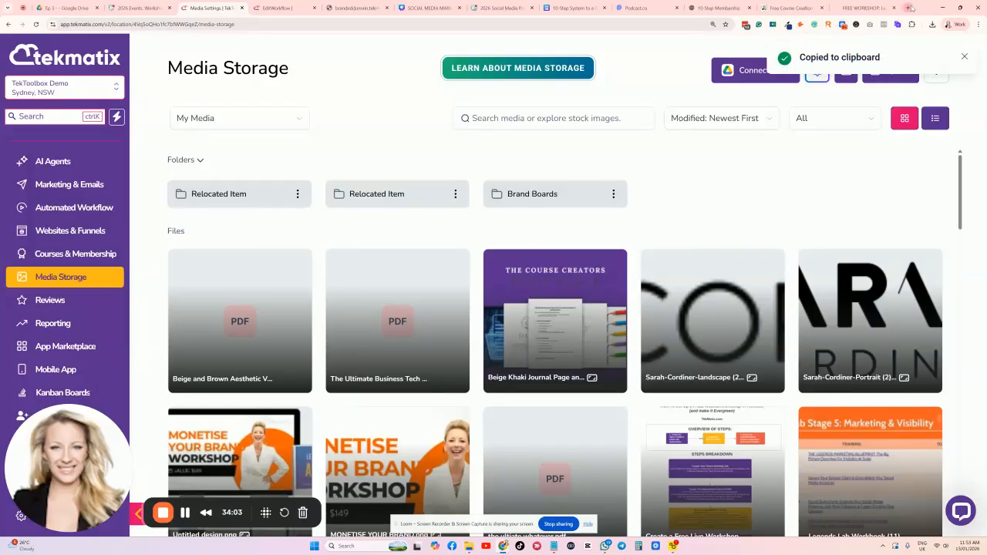
pyautogui.click(909, 7)
pyautogui.hotkey('ctrl', 'v')
pyautogui.press('Return')
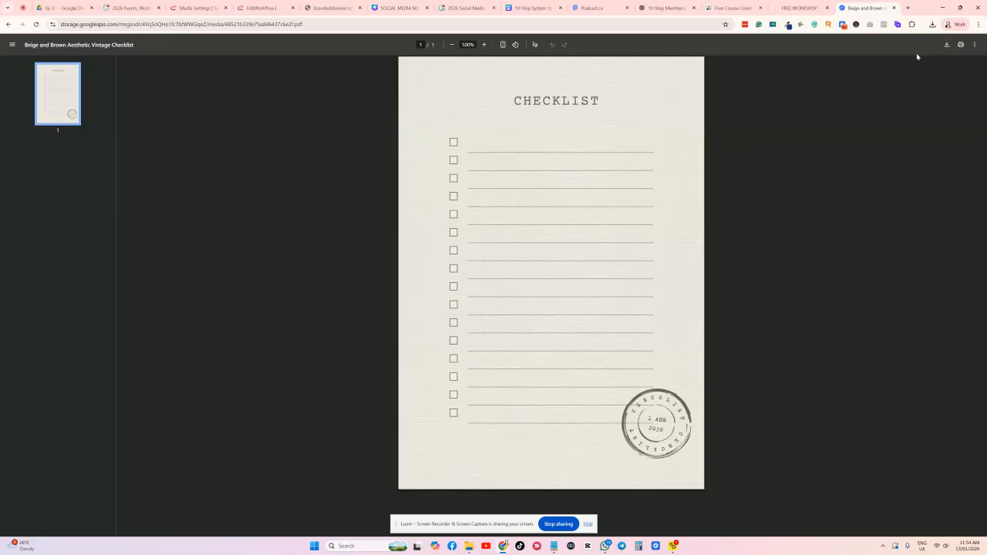
pyautogui.click(199, 8)
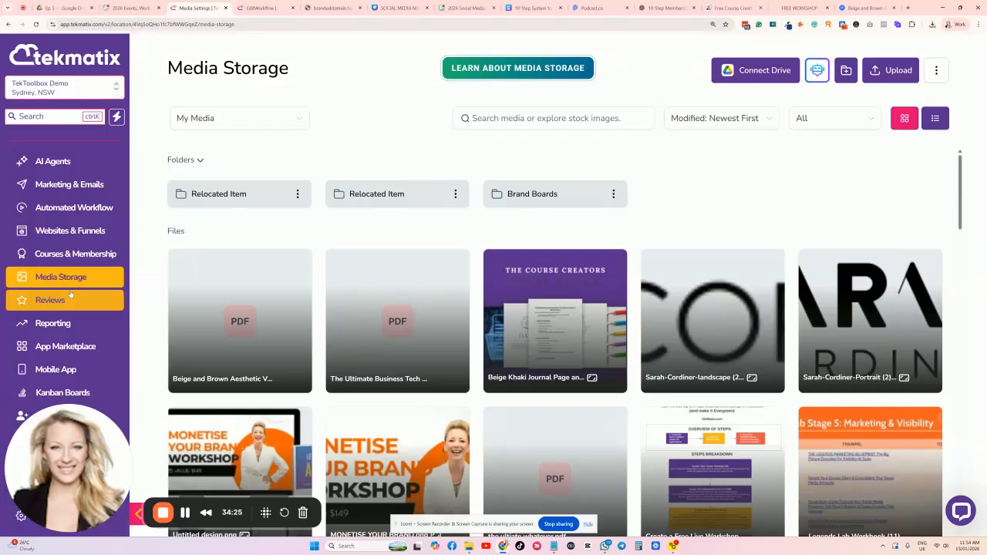
# Upload the 10-Step System to a Profitable Membership PDF to Media Storage.
pyautogui.click(895, 70)
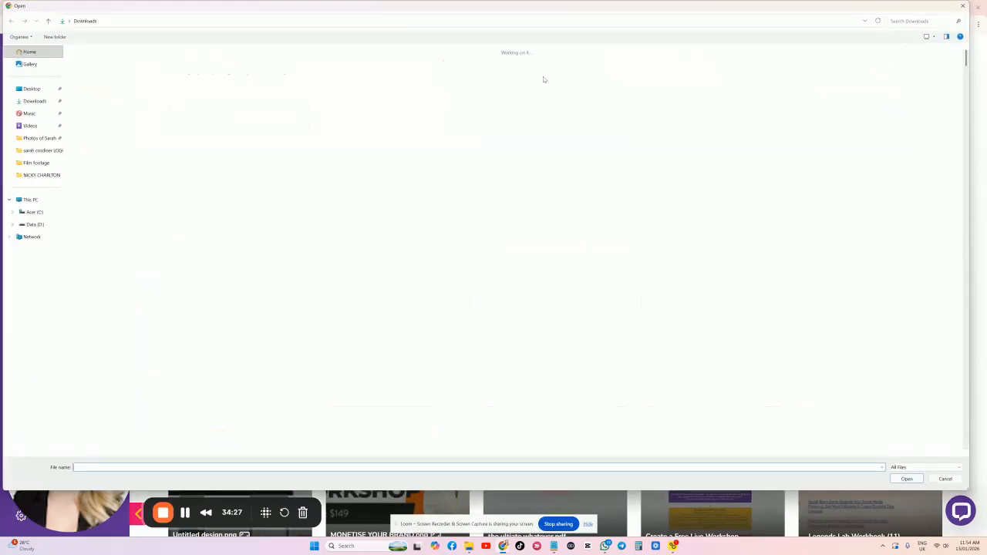
pyautogui.doubleClick(105, 99)
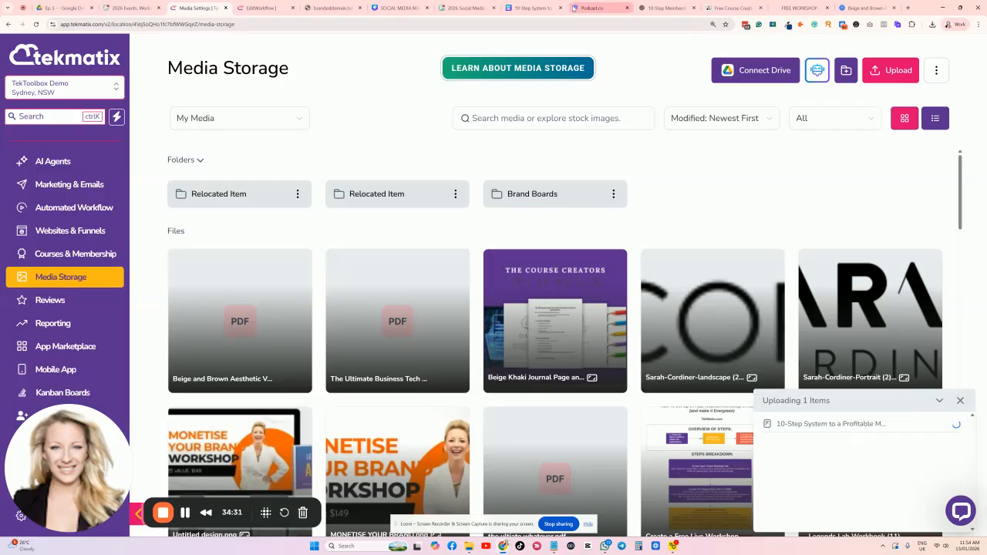
pyautogui.click(518, 7)
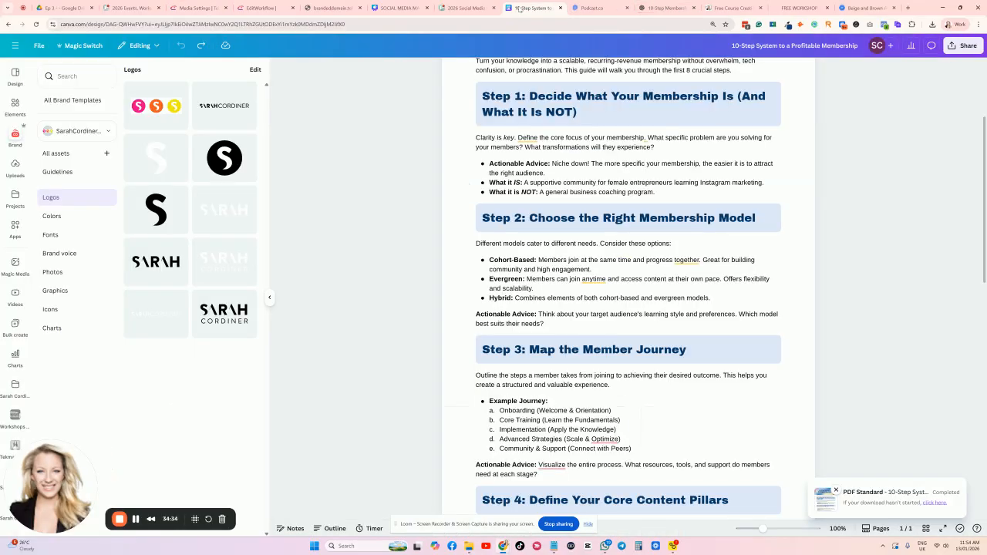
pyautogui.click(196, 7)
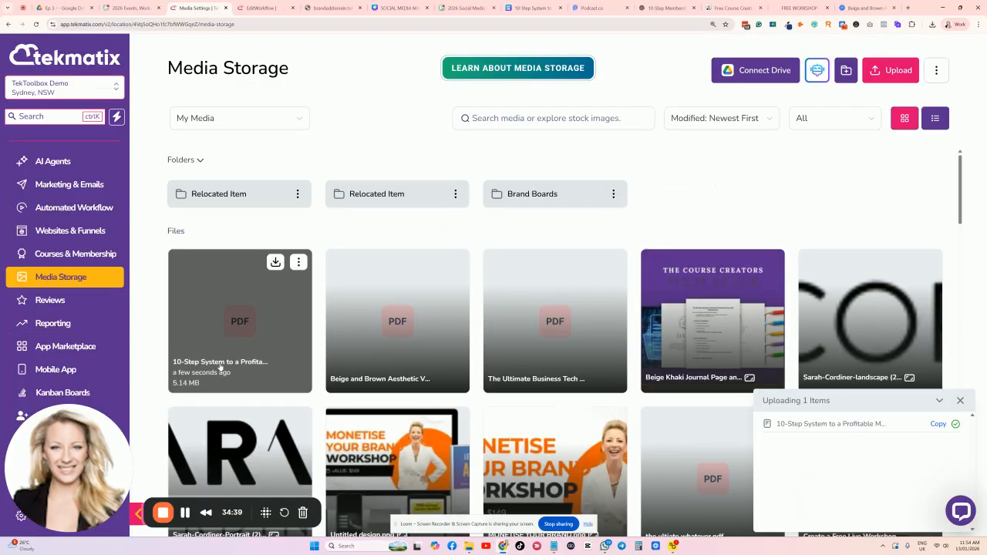
# Copy the newly uploaded 10-Step System PDF's shareable link.
pyautogui.click(298, 262)
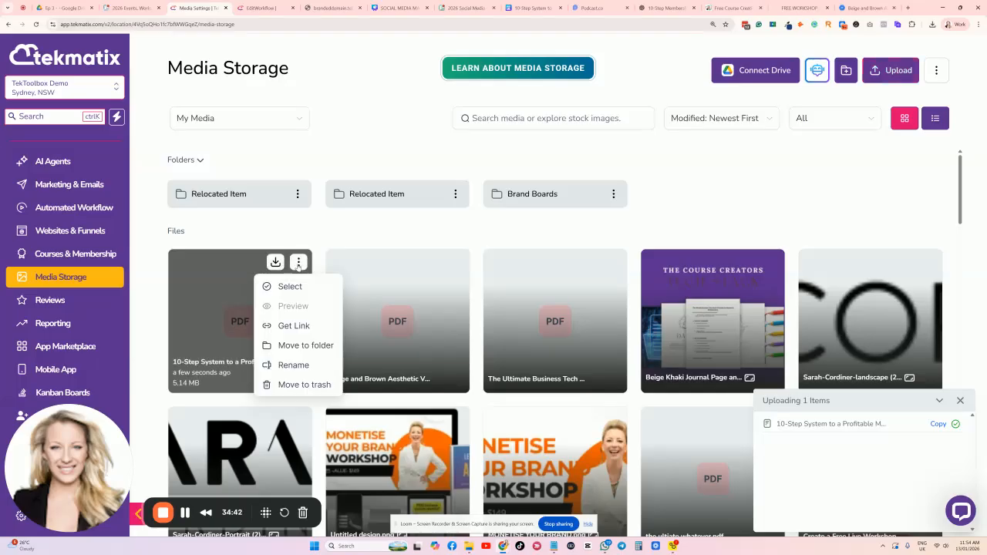
pyautogui.click(299, 326)
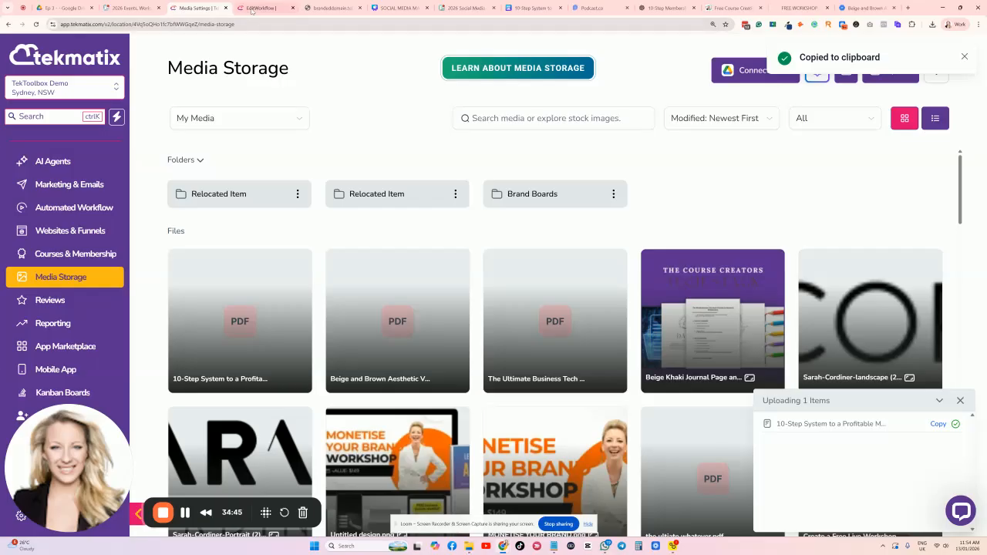
pyautogui.click(260, 8)
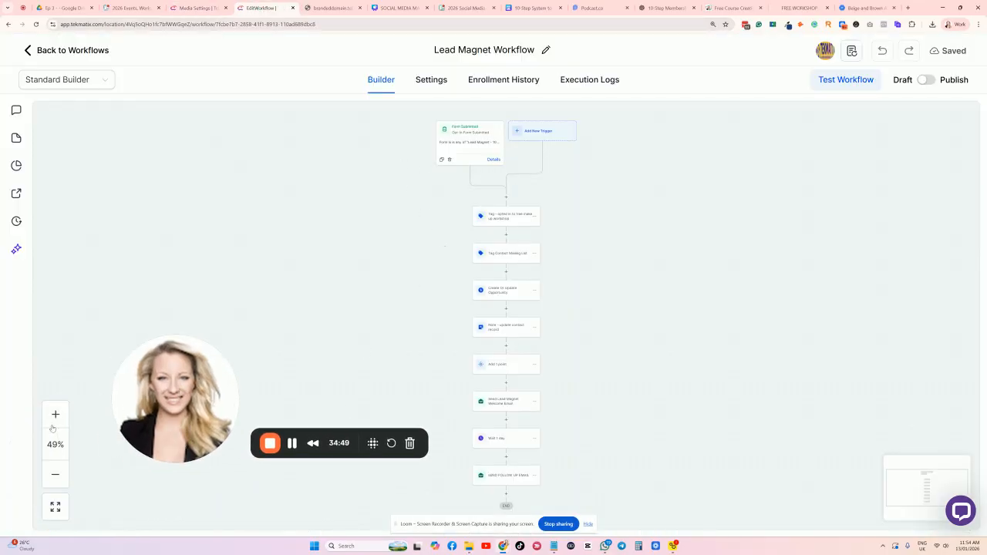
# Zoom in on the workflow and open the Send Lead Magnet Welcome Email step.
pyautogui.click(54, 415)
pyautogui.click(55, 416)
pyautogui.click(55, 415)
pyautogui.click(55, 415)
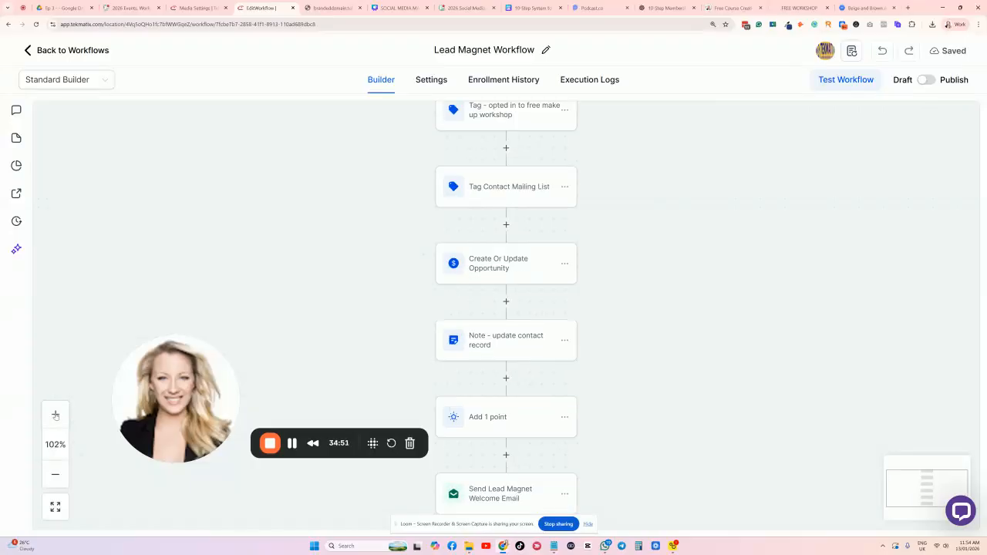
pyautogui.scroll(3, 261, 296)
pyautogui.scroll(-5, 313, 357)
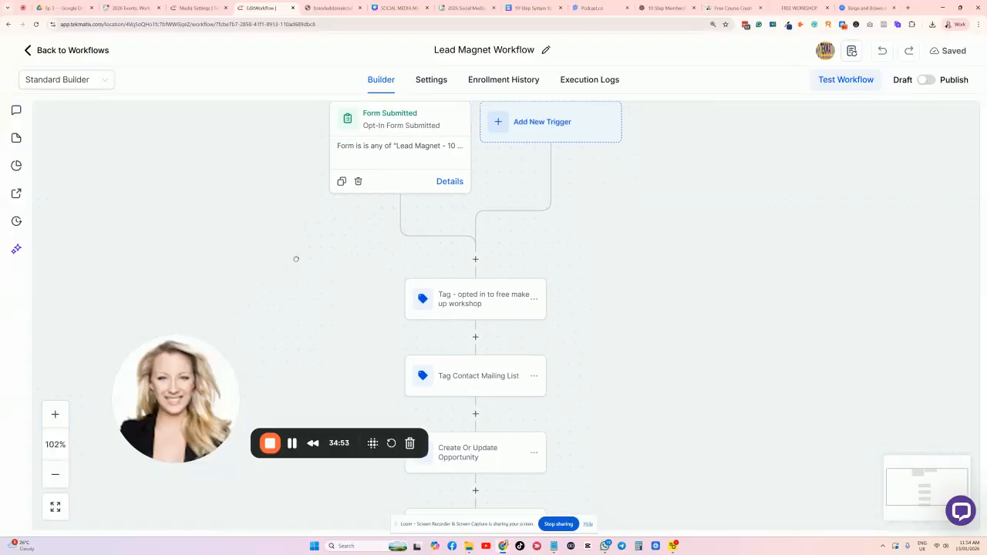
pyautogui.scroll(-2, 312, 167)
pyautogui.click(454, 279)
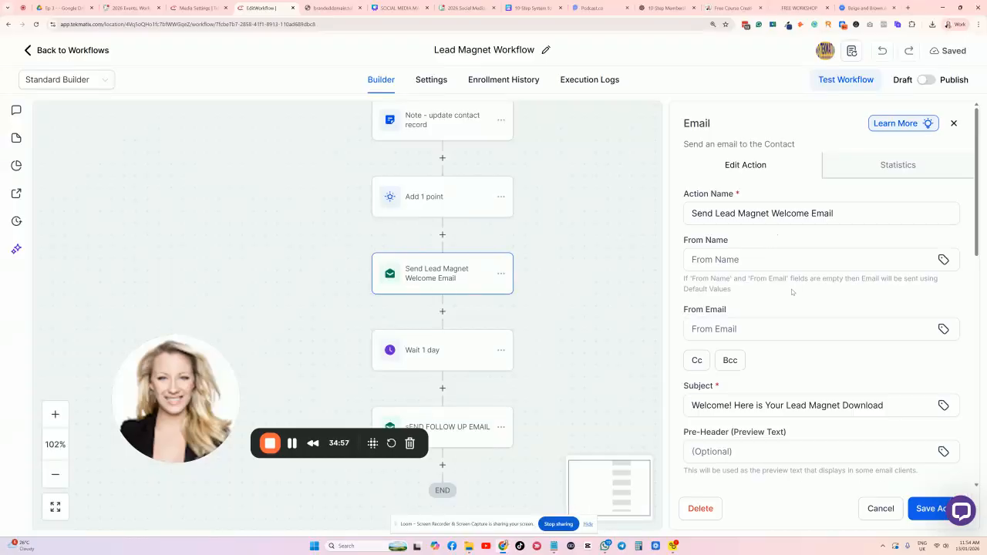
pyautogui.moveTo(740, 193); pyautogui.dragTo(682, 194)
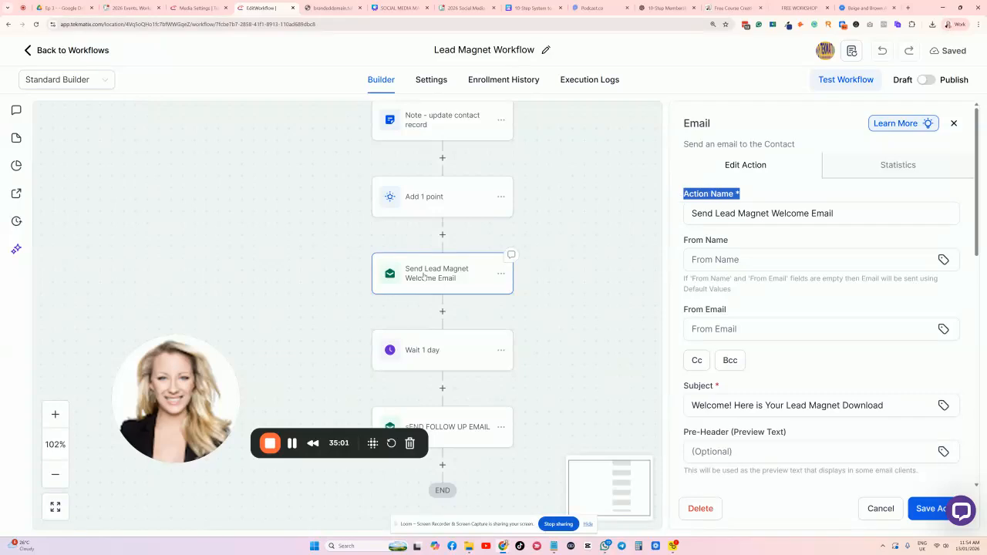
# Set From Name to the Account Name merge field and From Email to Account Email.
pyautogui.click(692, 251)
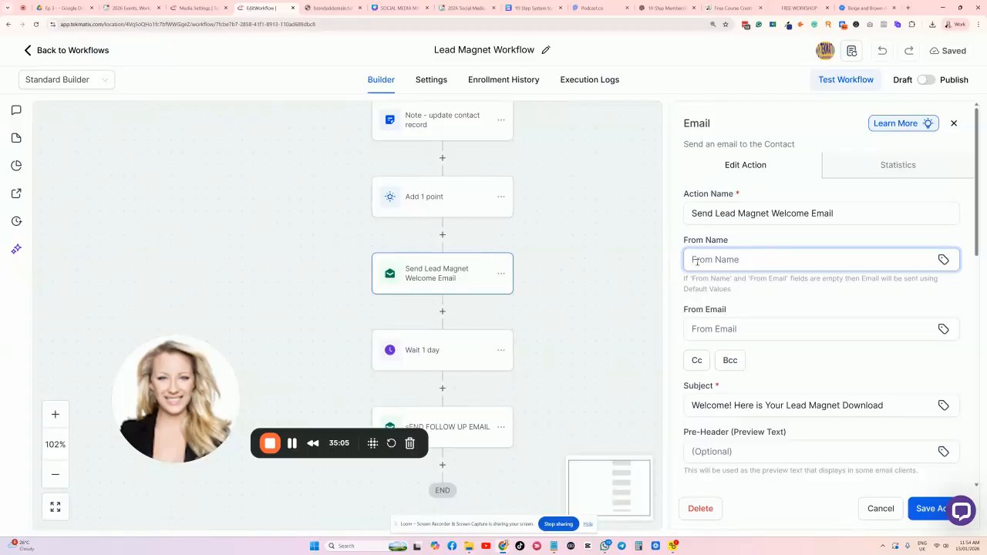
pyautogui.click(942, 260)
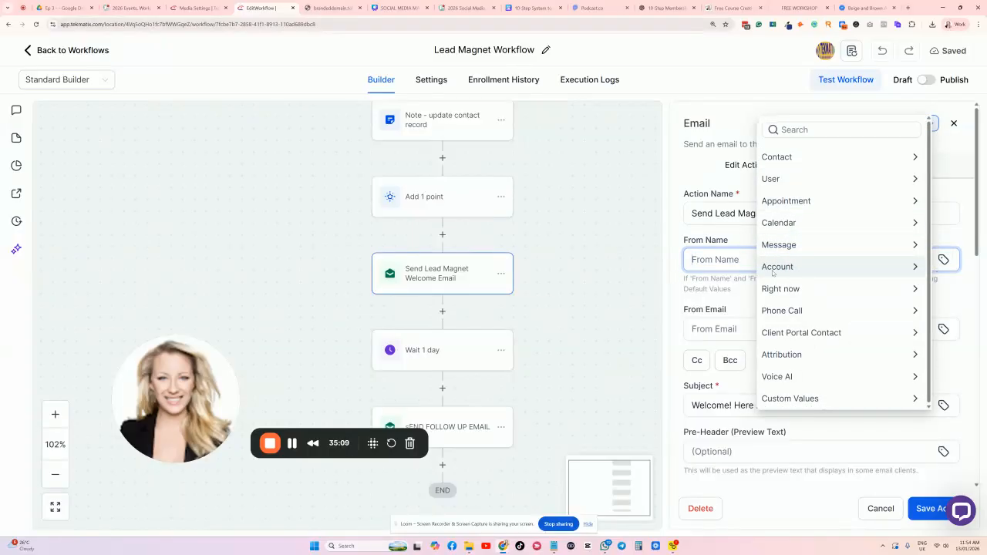
pyautogui.click(802, 266)
pyautogui.click(794, 179)
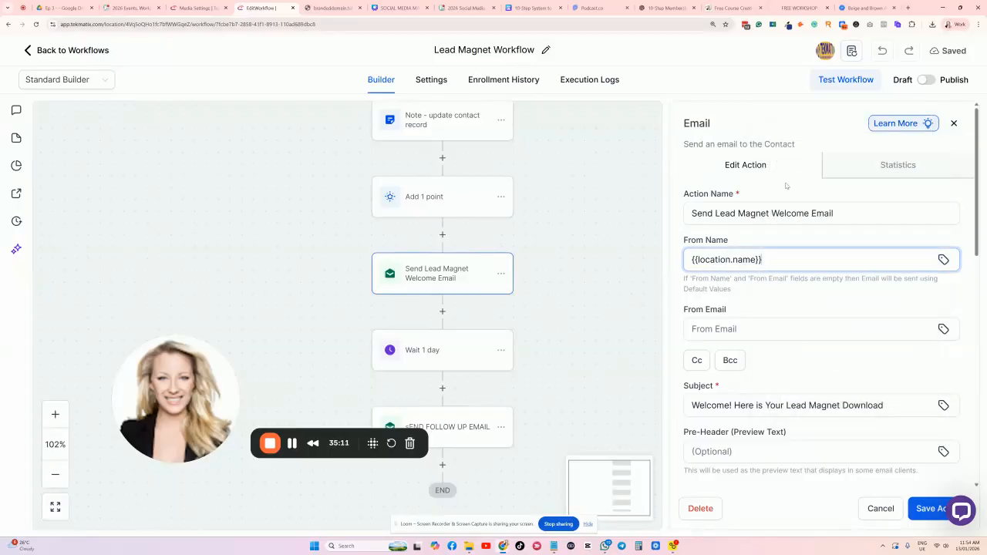
pyautogui.click(721, 328)
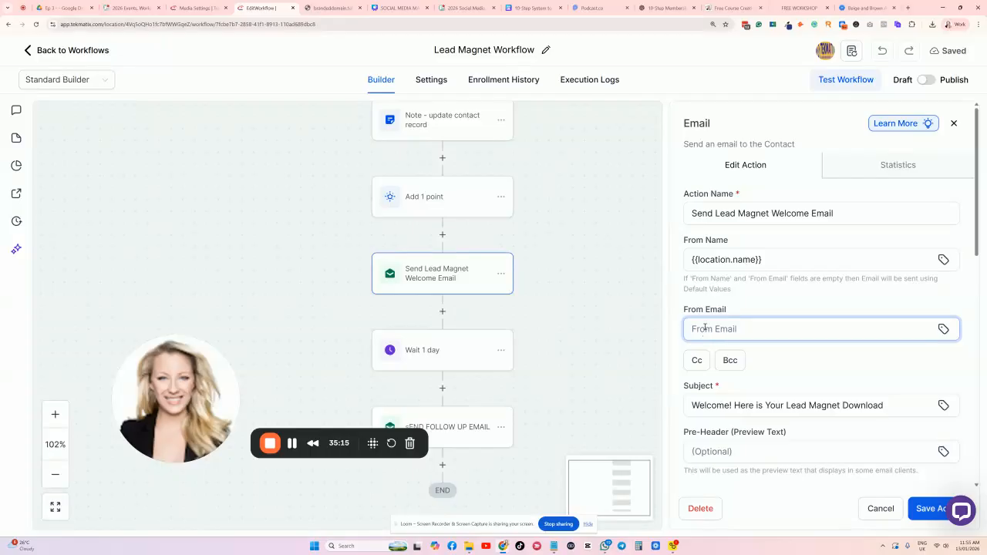
pyautogui.scroll(-1, 721, 293)
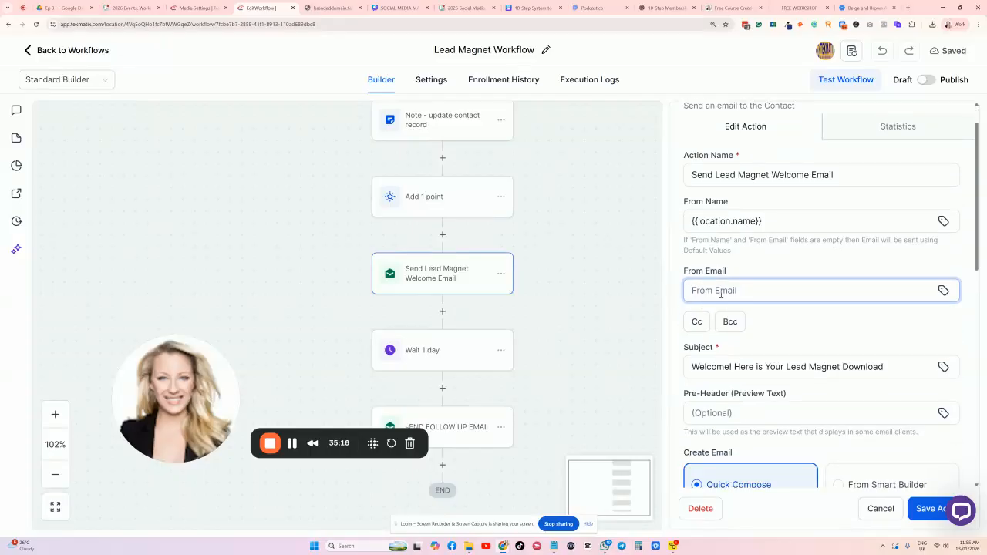
pyautogui.click(942, 291)
pyautogui.click(787, 295)
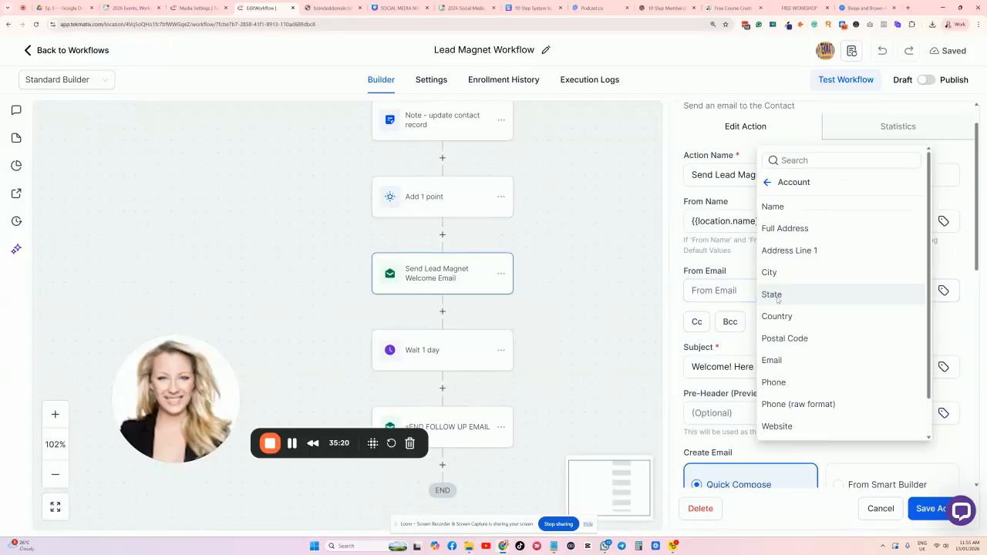
pyautogui.click(793, 359)
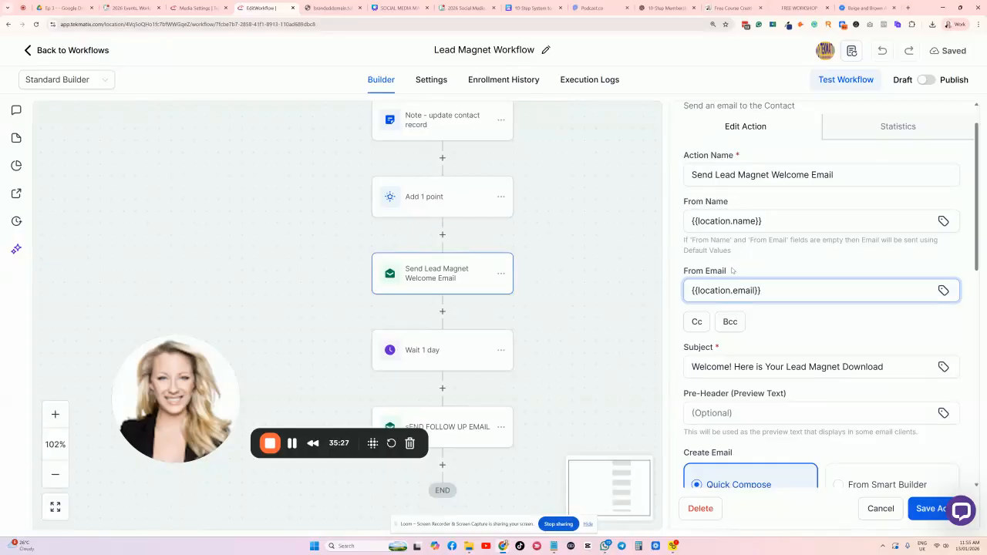
# Review the sender fields and select the existing subject line for replacement.
pyautogui.click(733, 271)
pyautogui.click(729, 291)
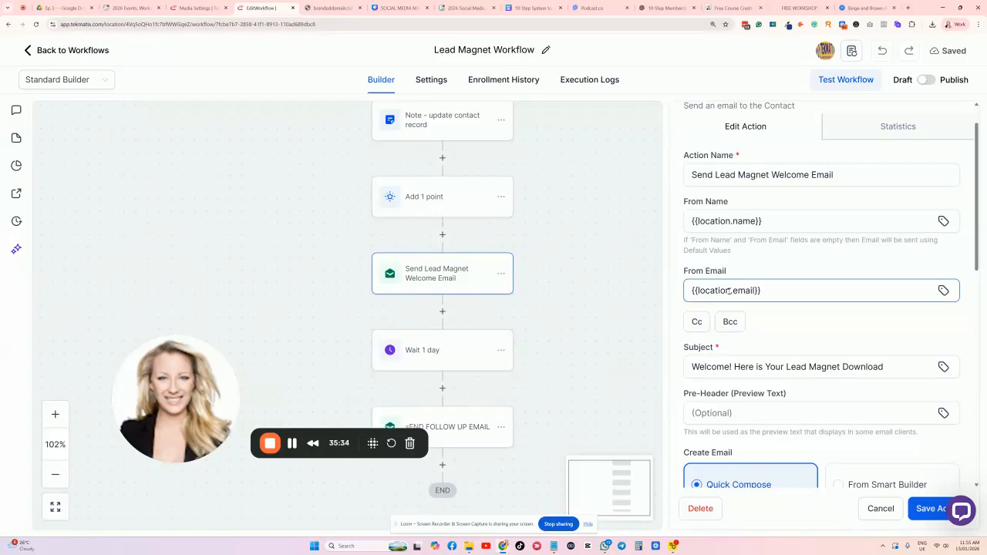
pyautogui.click(738, 271)
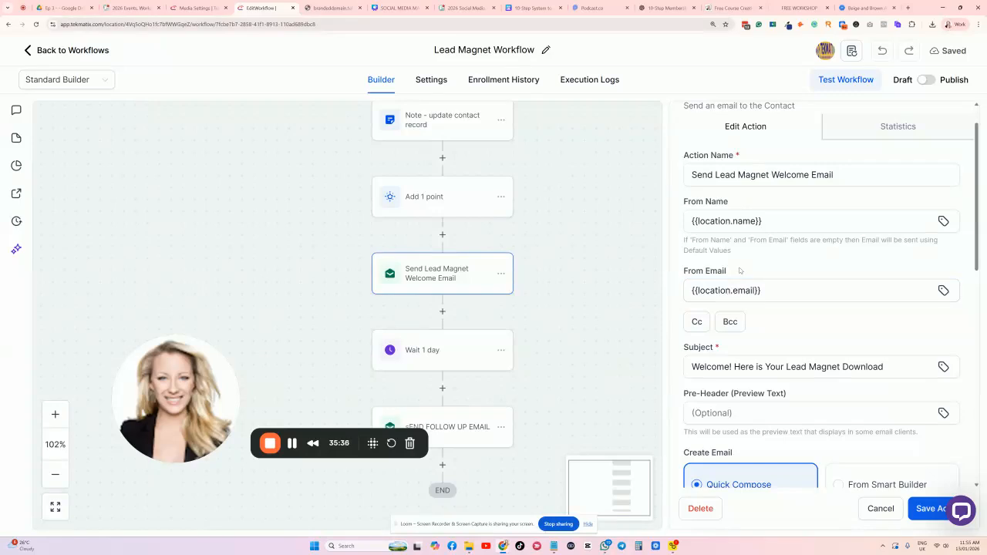
pyautogui.scroll(-1, 738, 270)
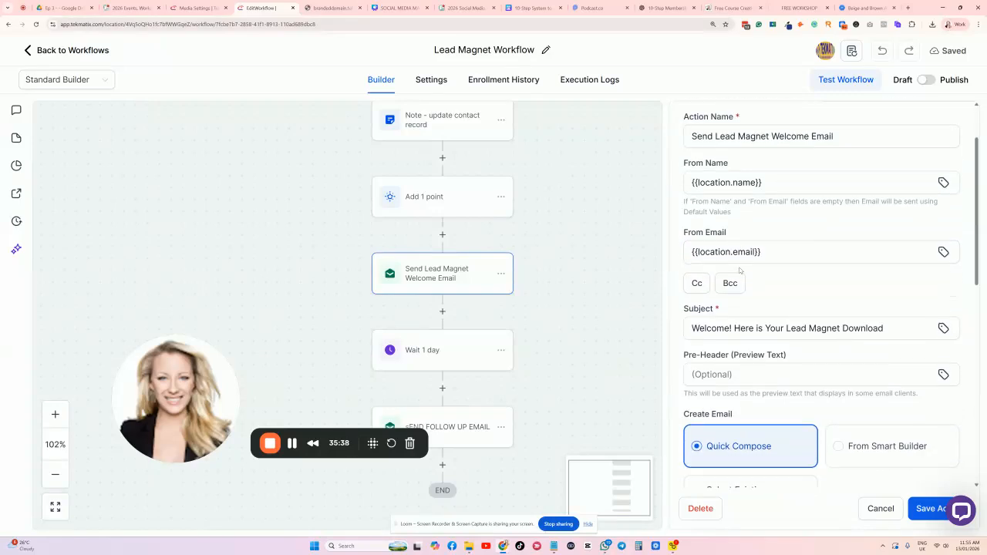
pyautogui.click(717, 249)
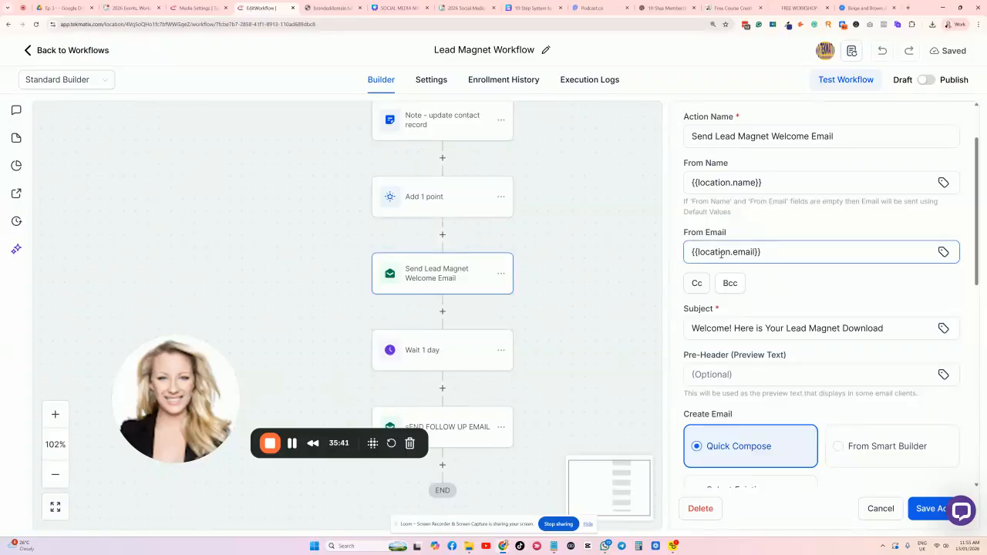
pyautogui.moveTo(888, 325); pyautogui.dragTo(647, 332)
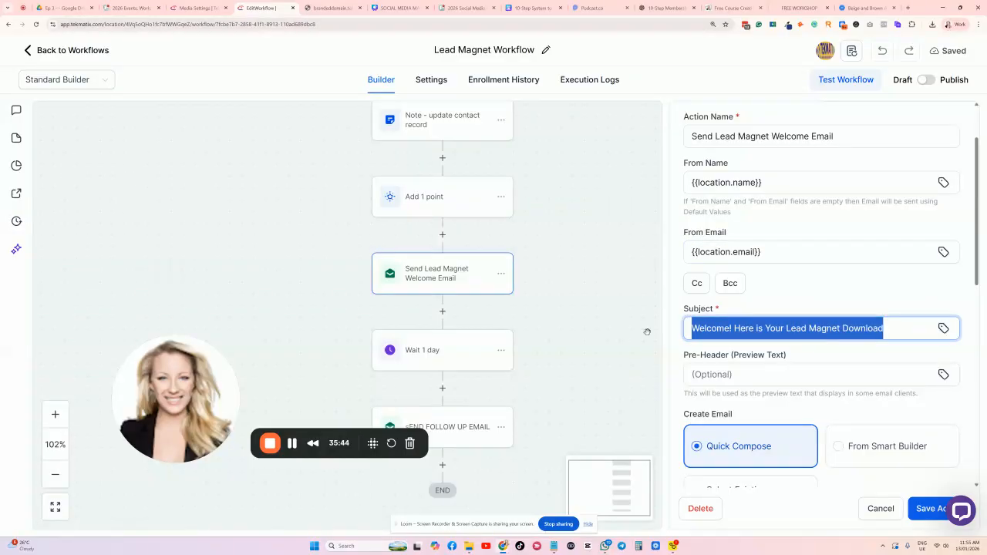
# Change the subject to 'Here is your free membership guide download {{contact.first_name}}'.
pyautogui.press('BackSpace')
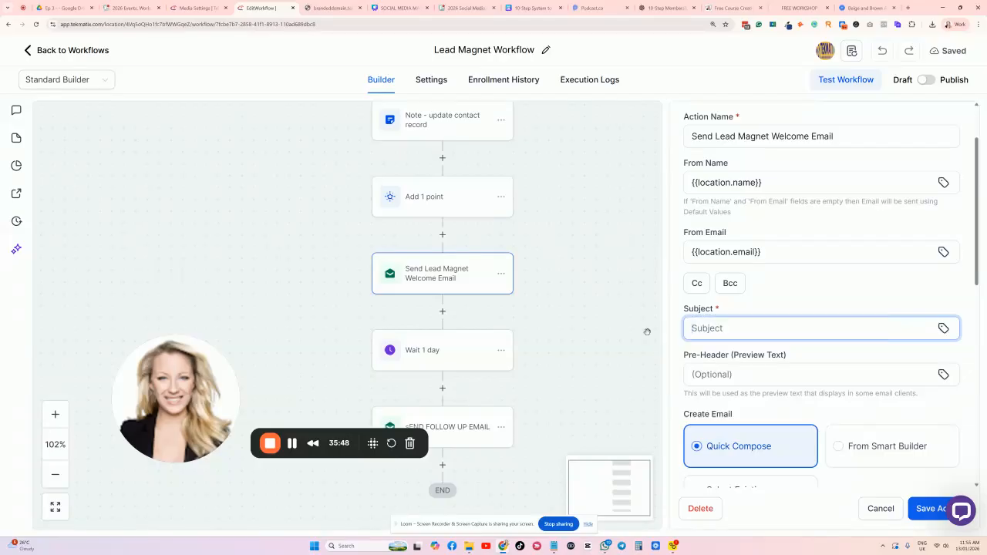
pyautogui.hotkey('ctrl', 'v')
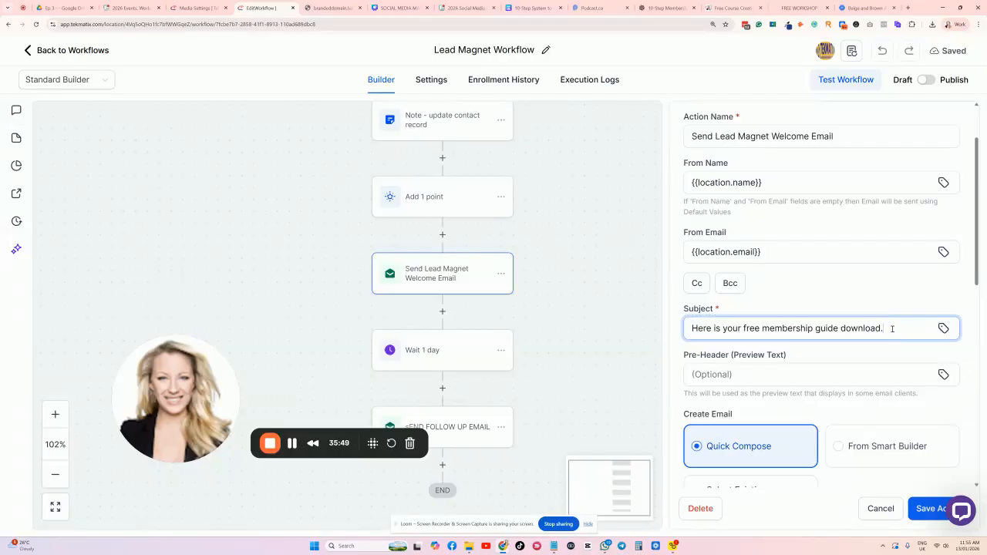
pyautogui.click(943, 329)
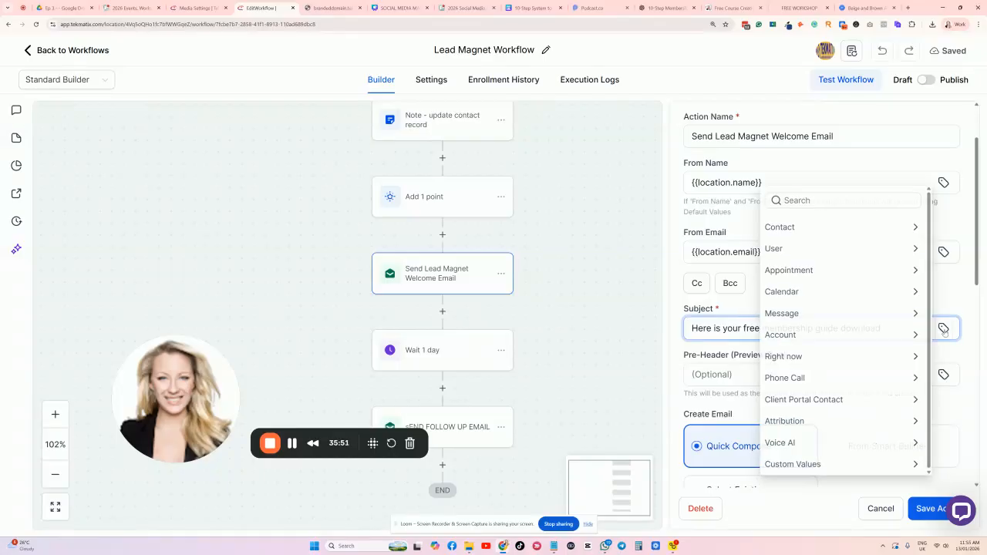
pyautogui.click(778, 224)
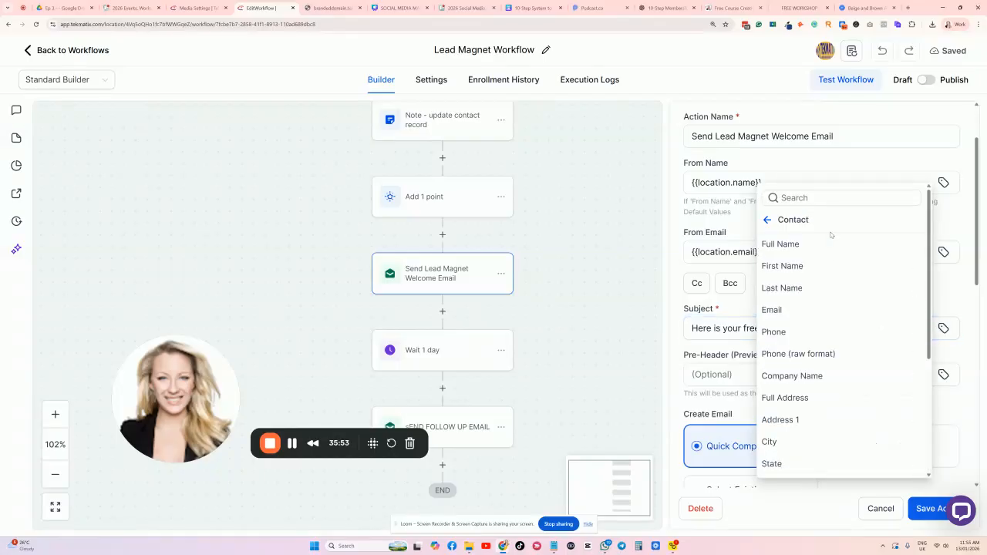
pyautogui.click(786, 264)
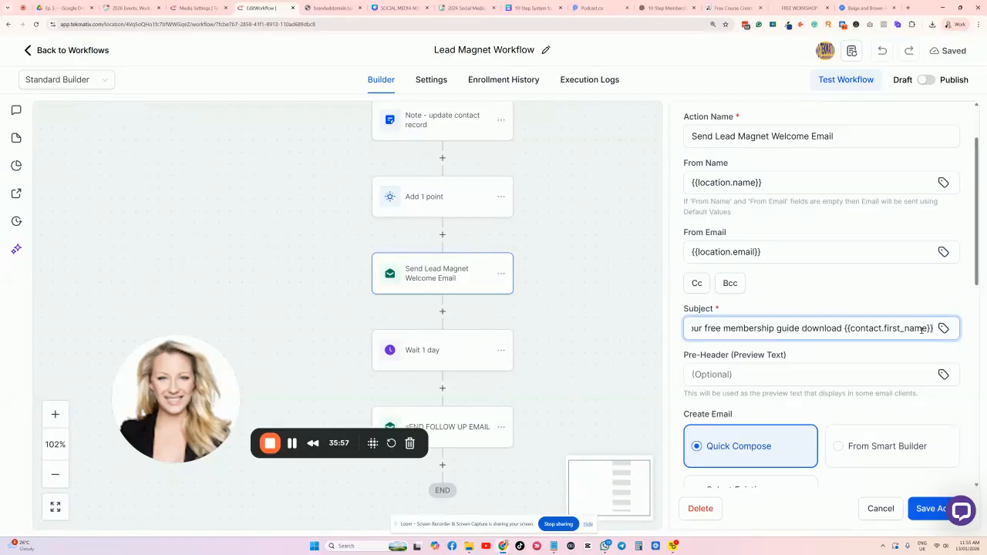
pyautogui.click(909, 309)
# Delete the old 'Thank you for signing up' intro paragraph from the message.
pyautogui.scroll(-2, 763, 333)
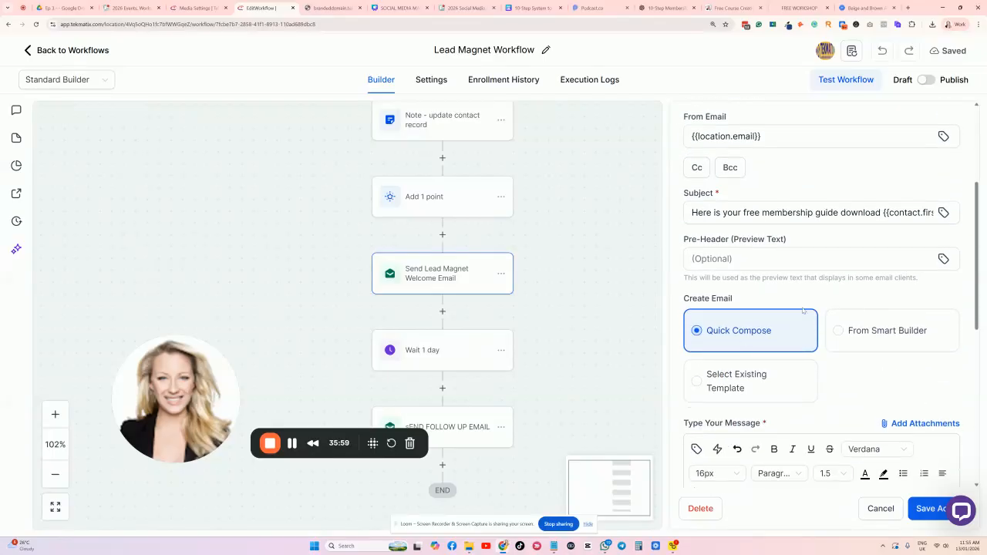
pyautogui.scroll(-3, 780, 338)
pyautogui.scroll(-2, 780, 338)
pyautogui.scroll(4, 763, 358)
pyautogui.scroll(-4, 759, 358)
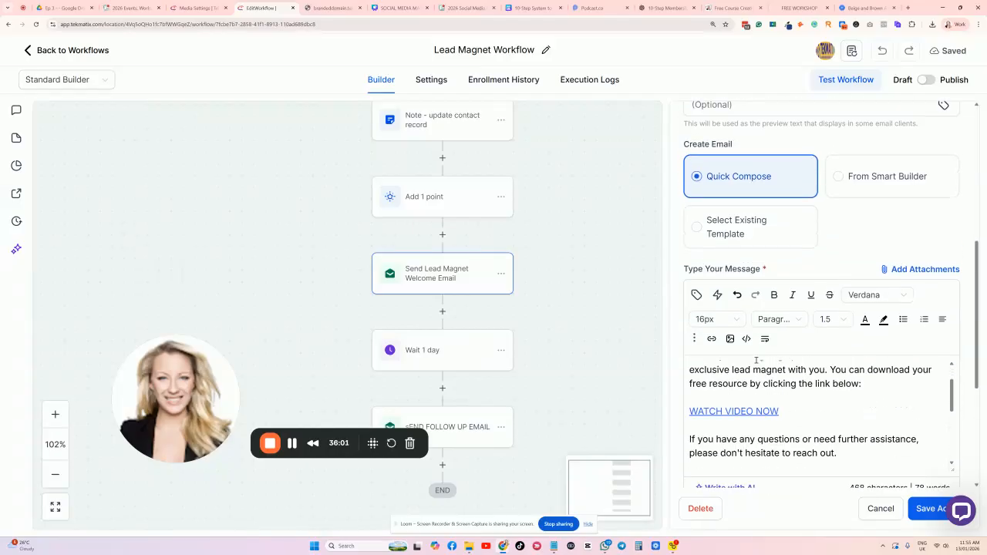
pyautogui.scroll(-1, 768, 393)
pyautogui.scroll(5, 776, 395)
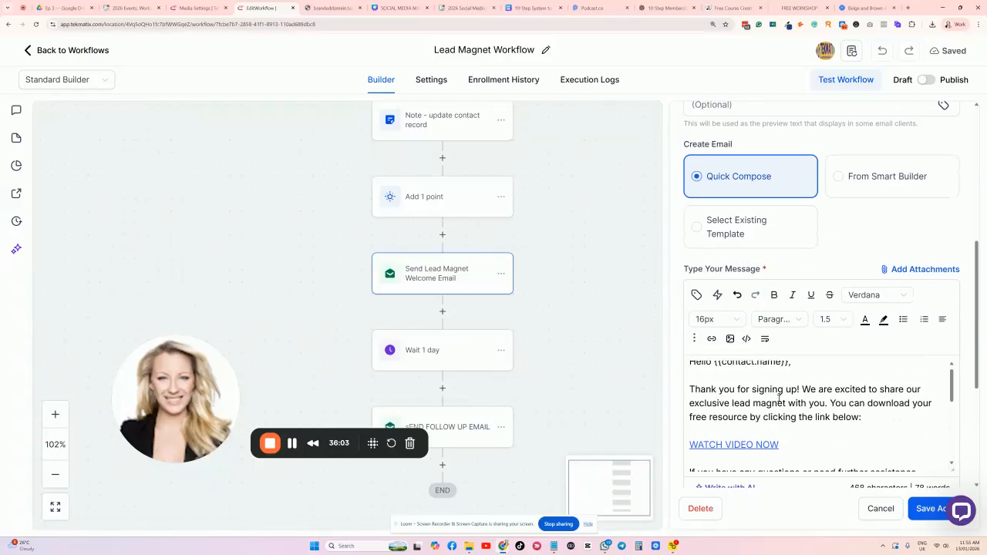
pyautogui.scroll(1, 779, 399)
pyautogui.moveTo(869, 426); pyautogui.dragTo(678, 397)
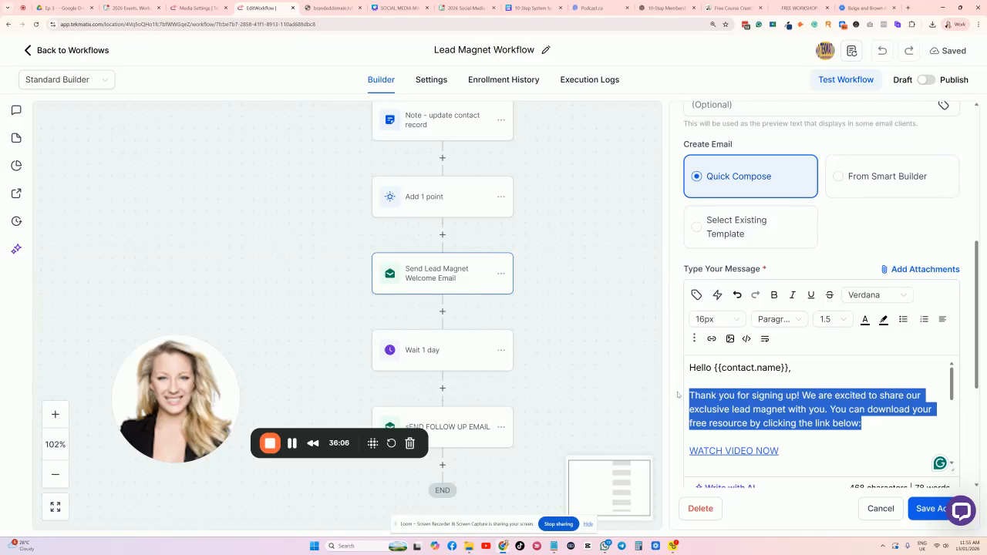
pyautogui.press('BackSpace')
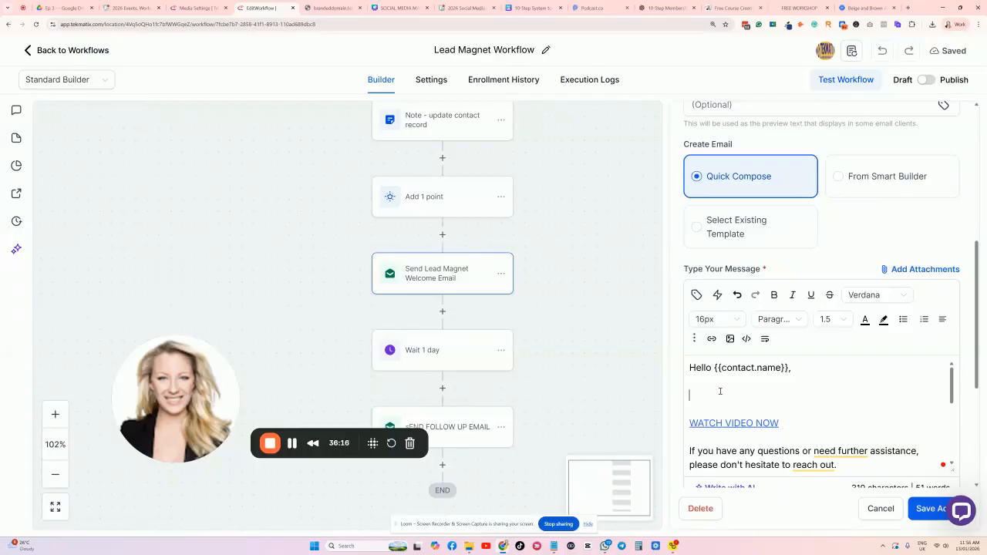
# Paste the new e-guide intro and replace WATCH VIDEO NOW with a bold download sentence.
pyautogui.write('So excited that you are embarking on a journey of creating a membership. Here is your free e-guide as promised.')
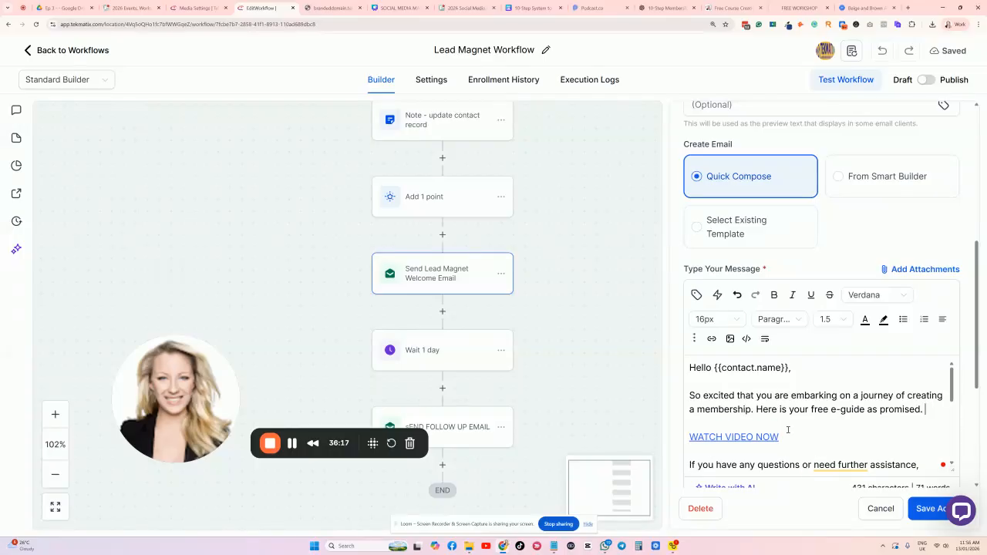
pyautogui.scroll(-1, 770, 397)
pyautogui.moveTo(779, 397); pyautogui.dragTo(689, 398)
pyautogui.press('BackSpace')
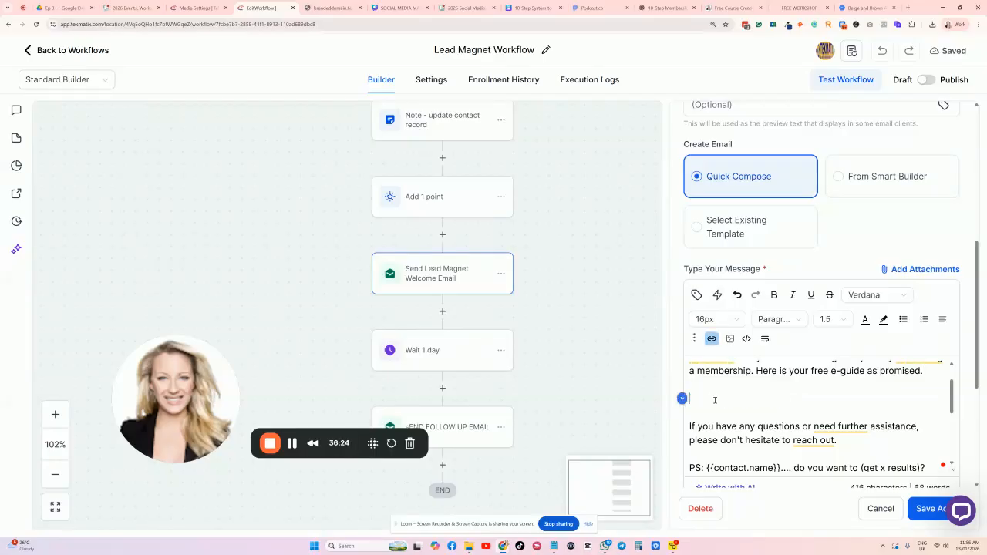
pyautogui.write('Click here to download your free membership e-guide.')
pyautogui.moveTo(926, 397); pyautogui.dragTo(689, 398)
pyautogui.hotkey('ctrl', 'v')
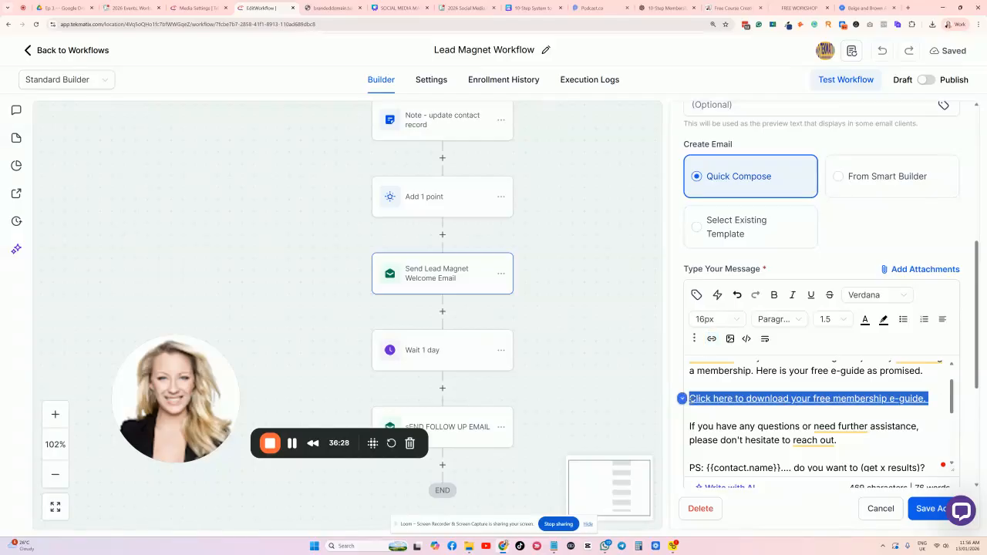
pyautogui.hotkey('ctrl', 'b')
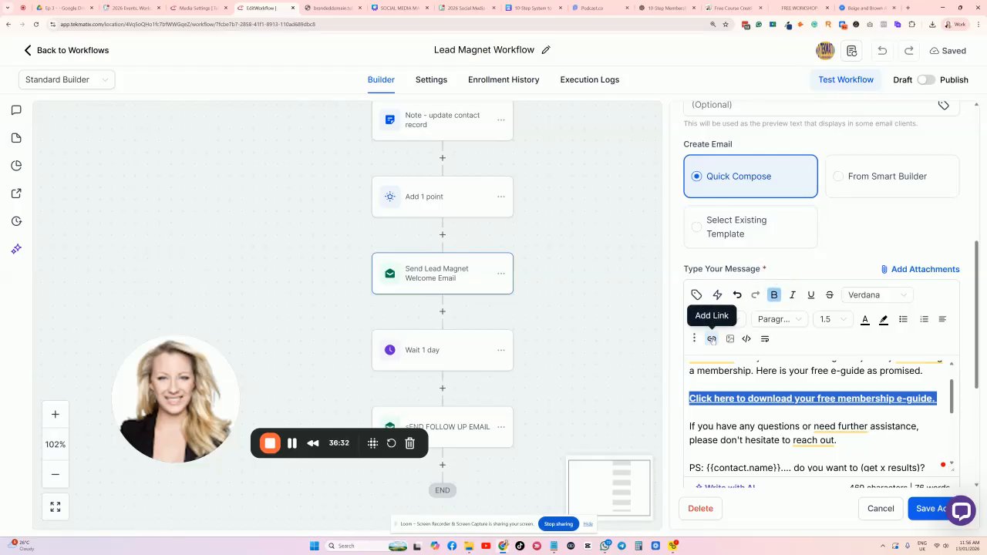
# Link the download sentence to the uploaded guide PDF's storage URL and save it.
pyautogui.click(713, 339)
pyautogui.click(486, 234)
pyautogui.hotkey('ctrl', 'a')
pyautogui.press('BackSpace')
pyautogui.hotkey('ctrl', 'v')
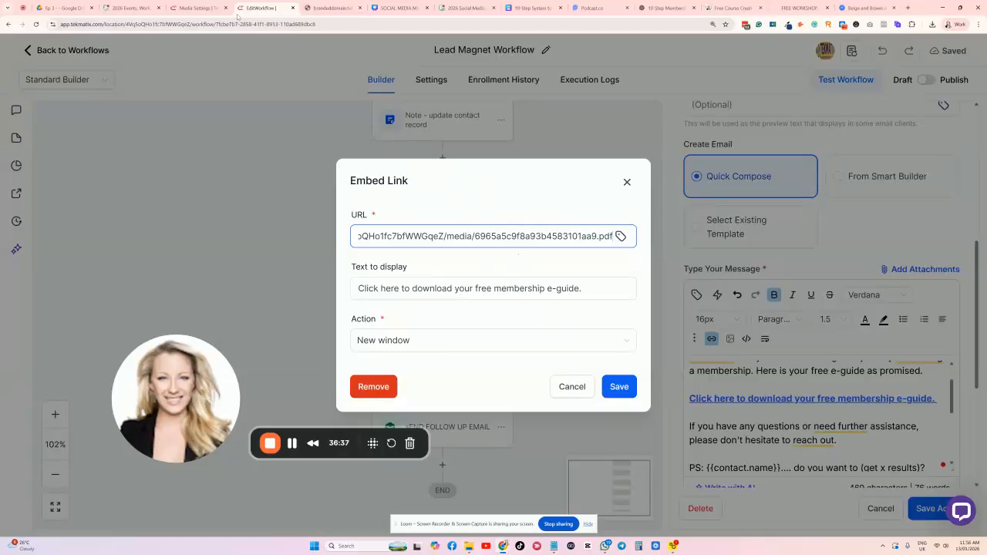
pyautogui.click(197, 8)
pyautogui.moveTo(298, 263)
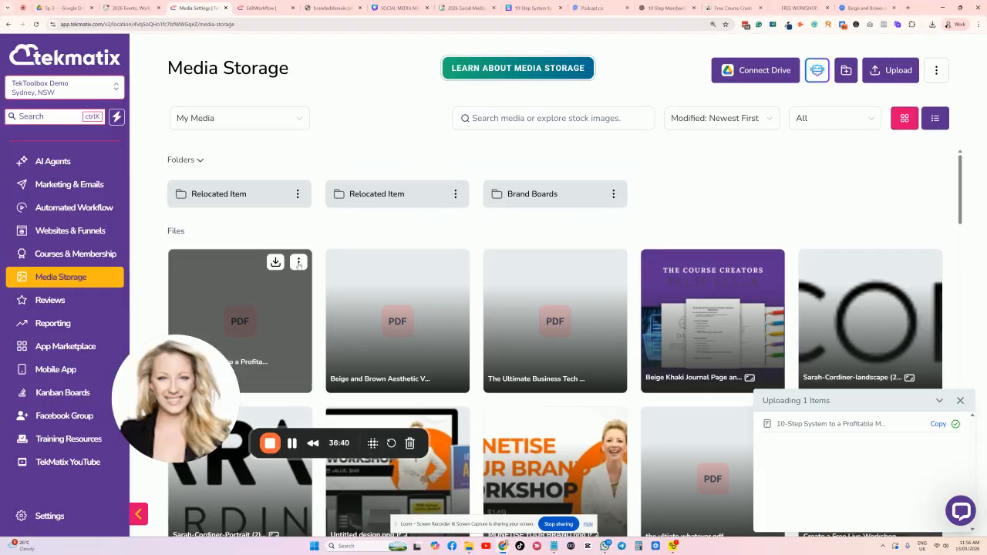
pyautogui.click(298, 262)
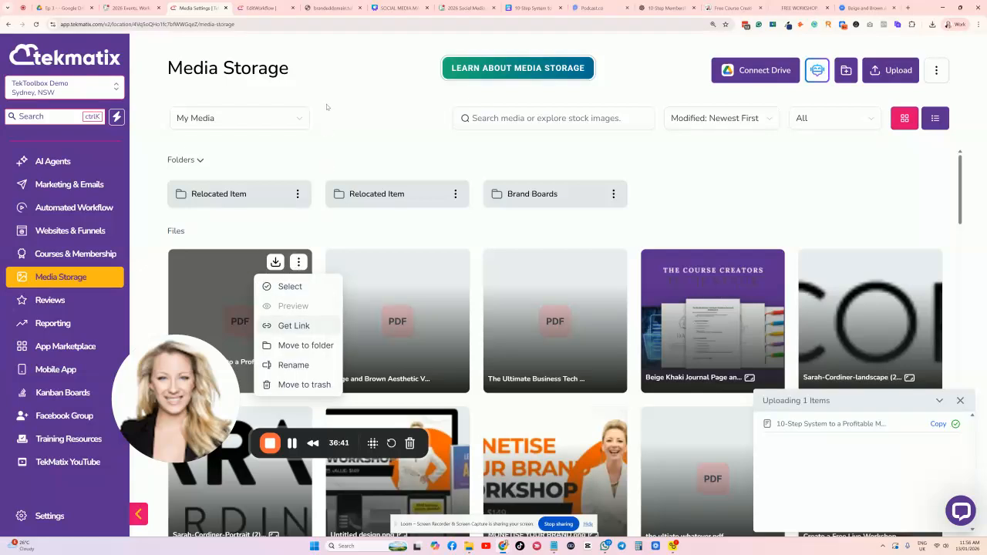
pyautogui.click(262, 8)
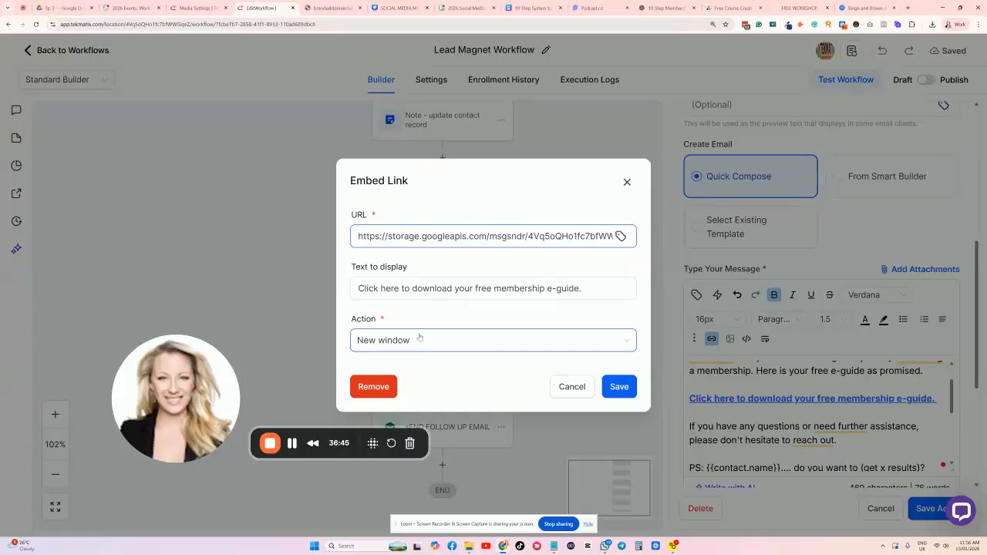
pyautogui.click(619, 386)
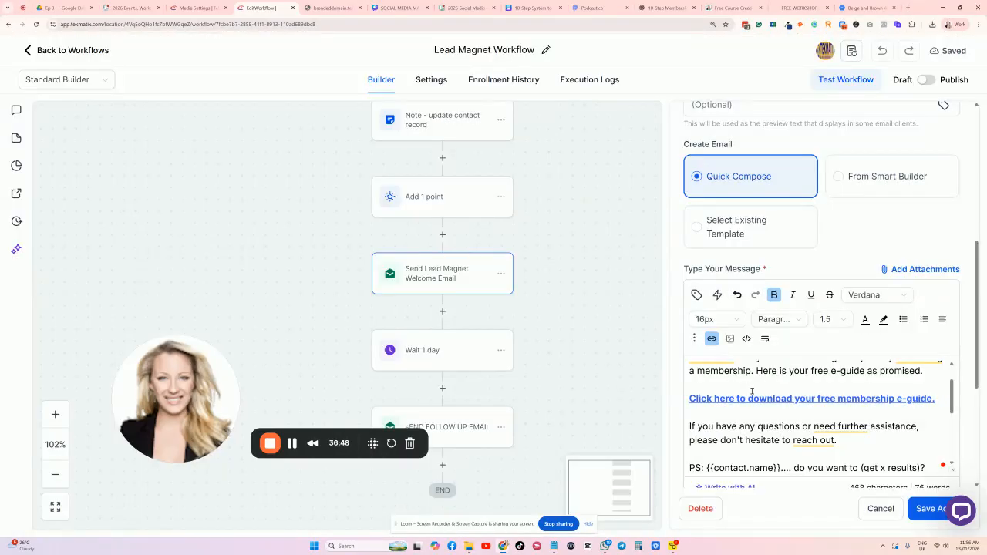
pyautogui.scroll(-1, 743, 420)
pyautogui.scroll(-1, 700, 408)
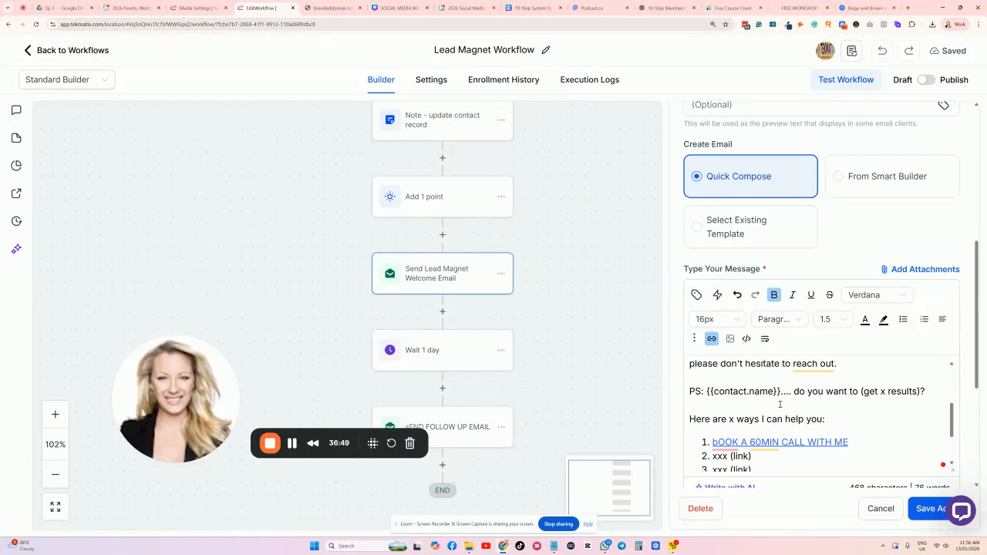
# Bold the PS line and end it with the membership-launch promise as a question.
pyautogui.moveTo(932, 390); pyautogui.dragTo(689, 391)
pyautogui.hotkey('ctrl', 'b')
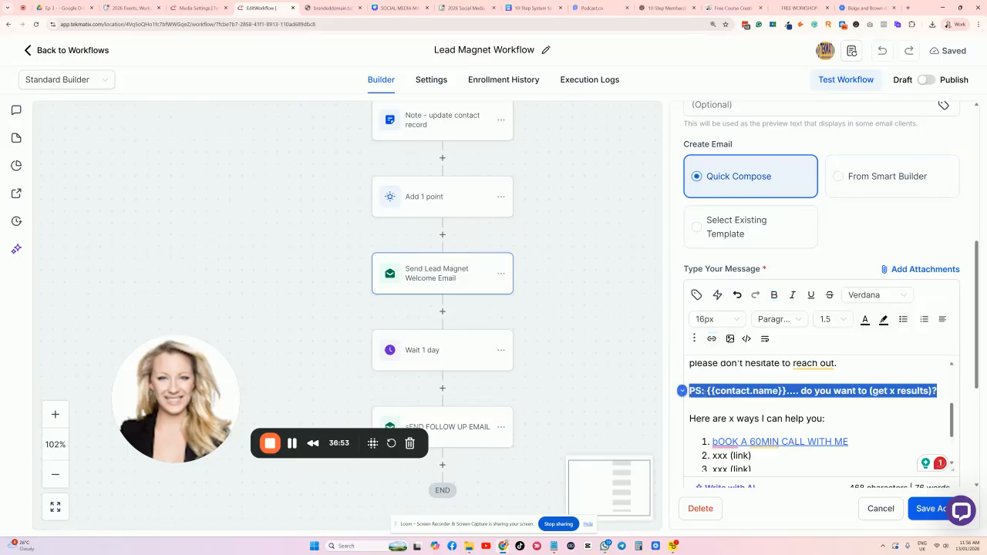
pyautogui.click(799, 390)
pyautogui.moveTo(938, 391); pyautogui.dragTo(870, 391)
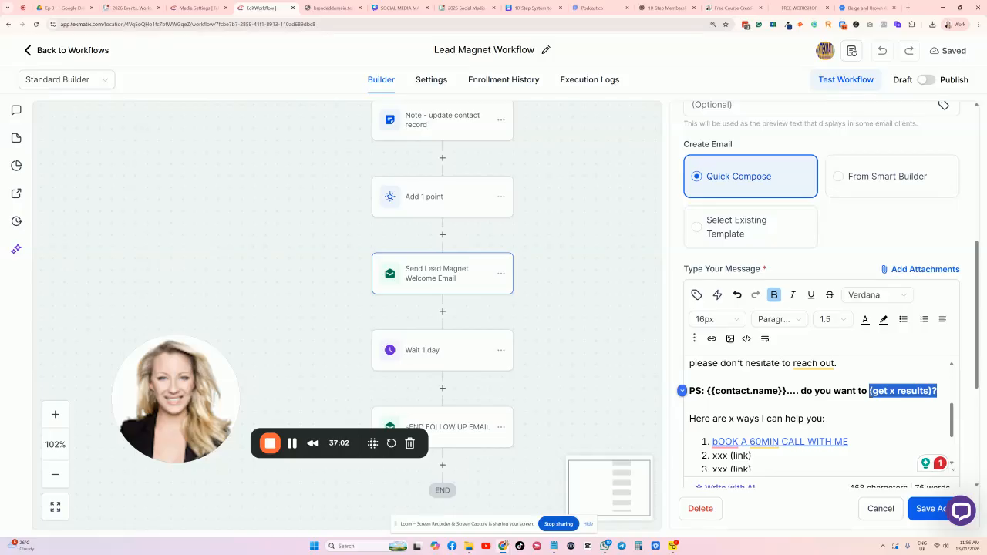
pyautogui.write('Just get your membership launched in a day')
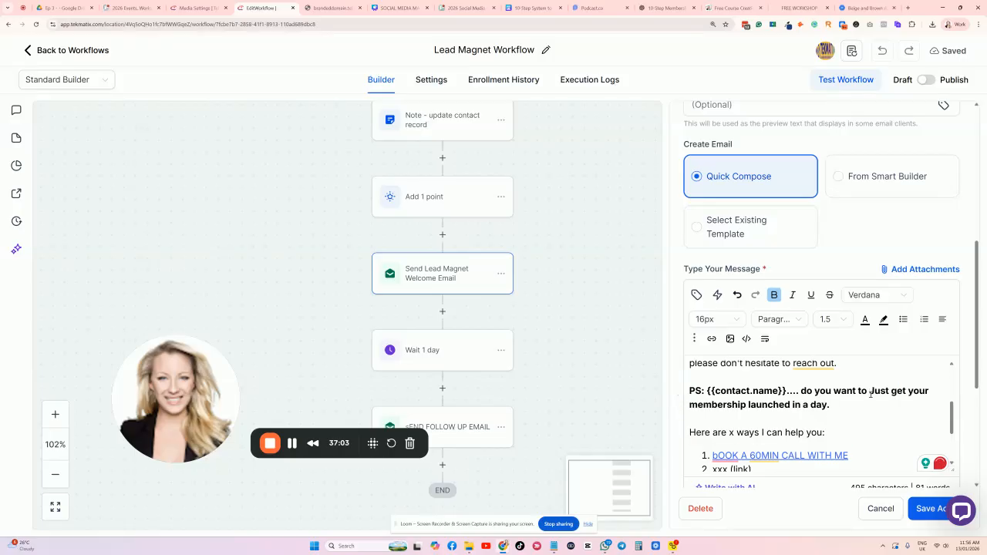
pyautogui.write('?')
# Review the PS paragraph and numbered call-booking list, scrolling back to the top.
pyautogui.scroll(-3, 859, 403)
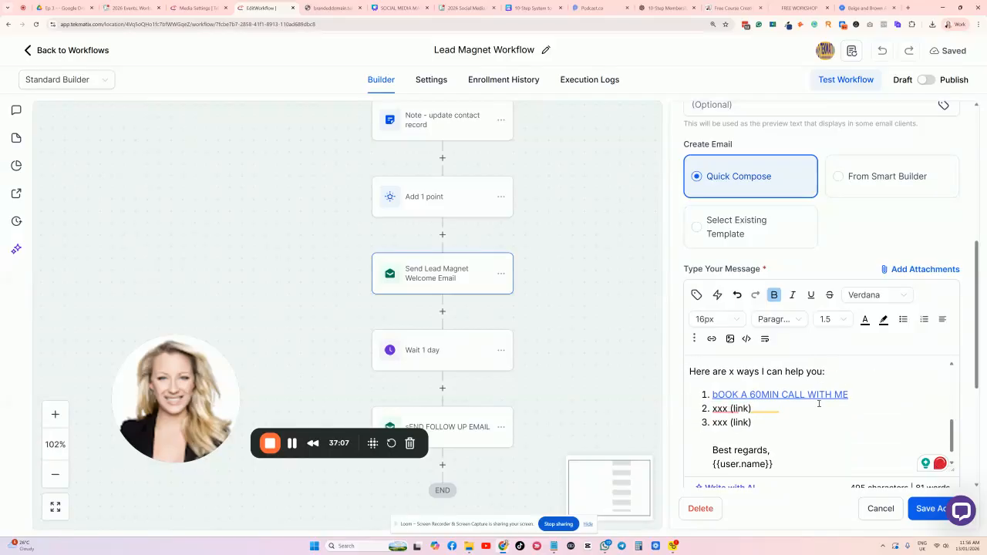
pyautogui.scroll(2, 798, 414)
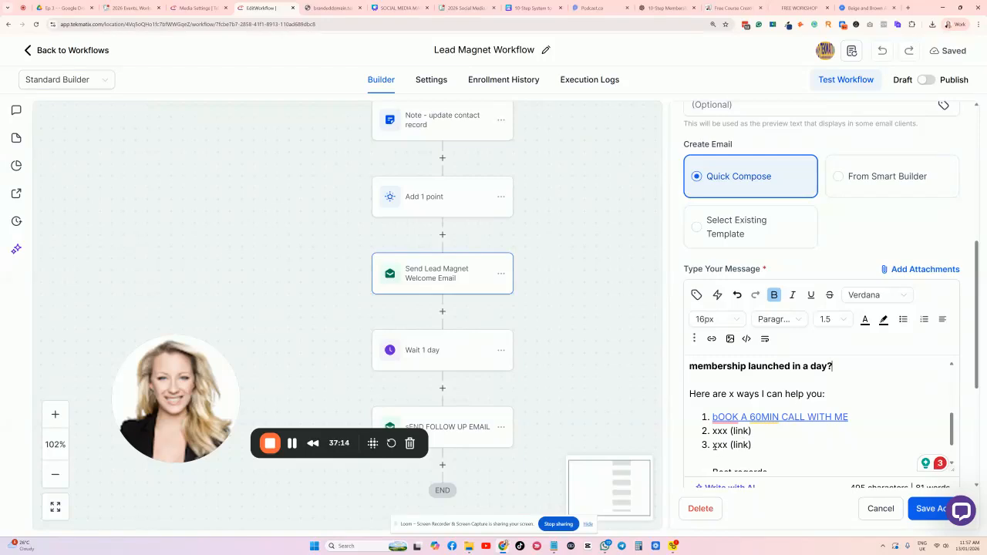
pyautogui.scroll(-4, 776, 409)
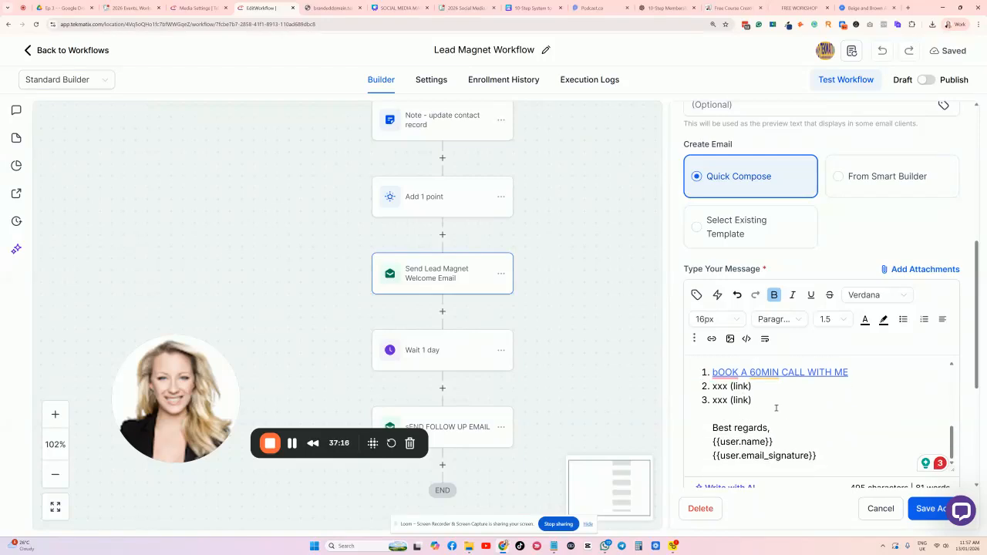
pyautogui.scroll(8, 801, 391)
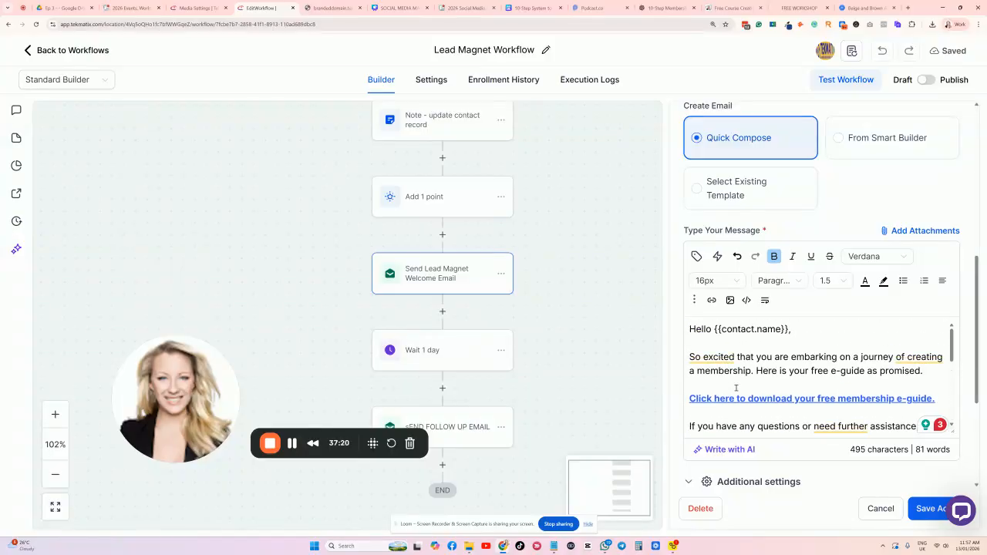
pyautogui.click(732, 345)
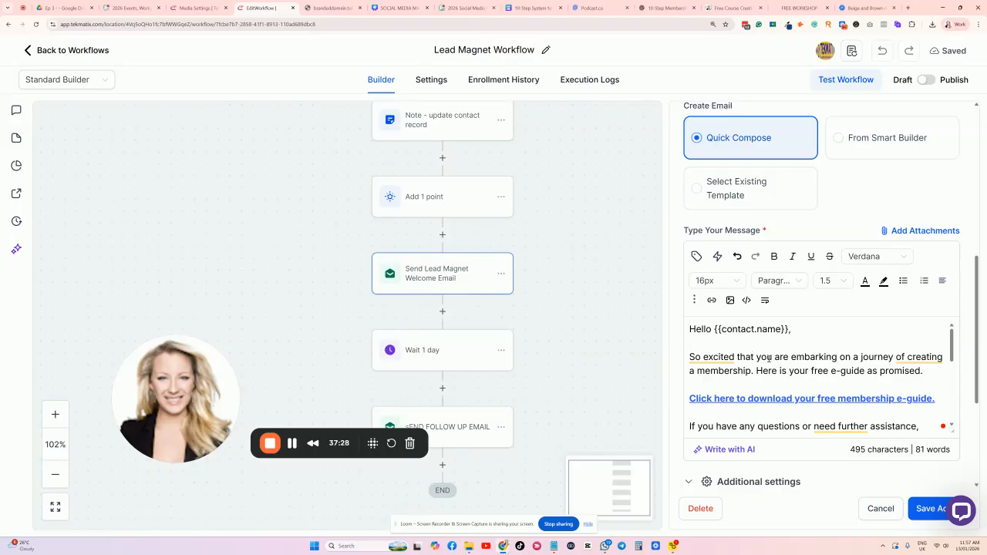
pyautogui.scroll(-4, 802, 358)
pyautogui.scroll(1, 830, 359)
pyautogui.moveTo(832, 364); pyautogui.dragTo(685, 353)
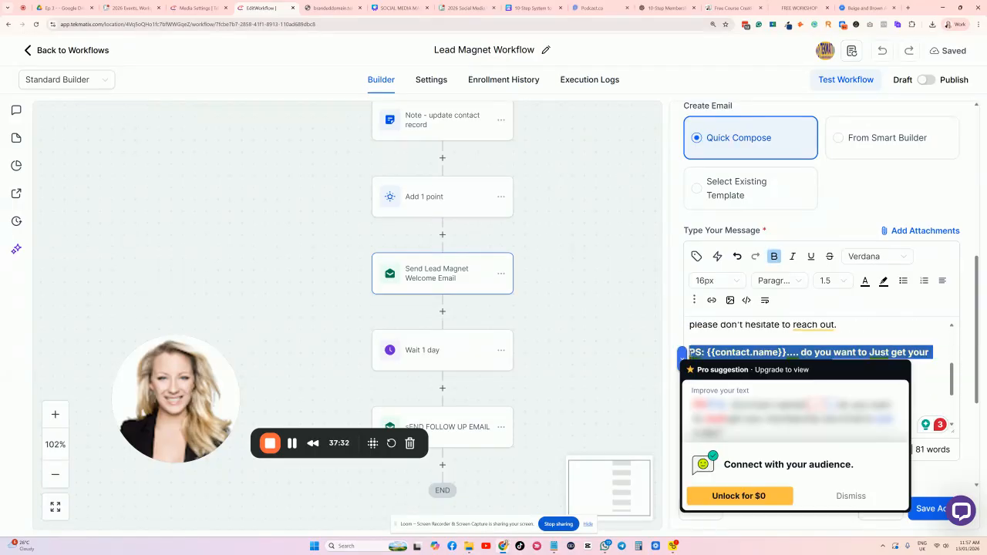
pyautogui.click(709, 342)
pyautogui.scroll(-1, 824, 393)
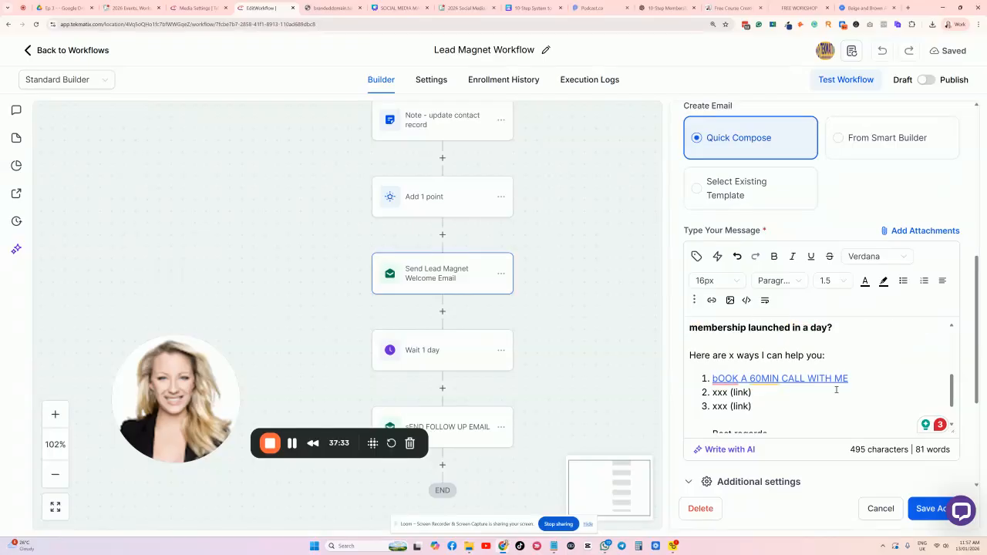
pyautogui.scroll(1, 825, 393)
pyautogui.scroll(-2, 766, 376)
pyautogui.scroll(1, 766, 377)
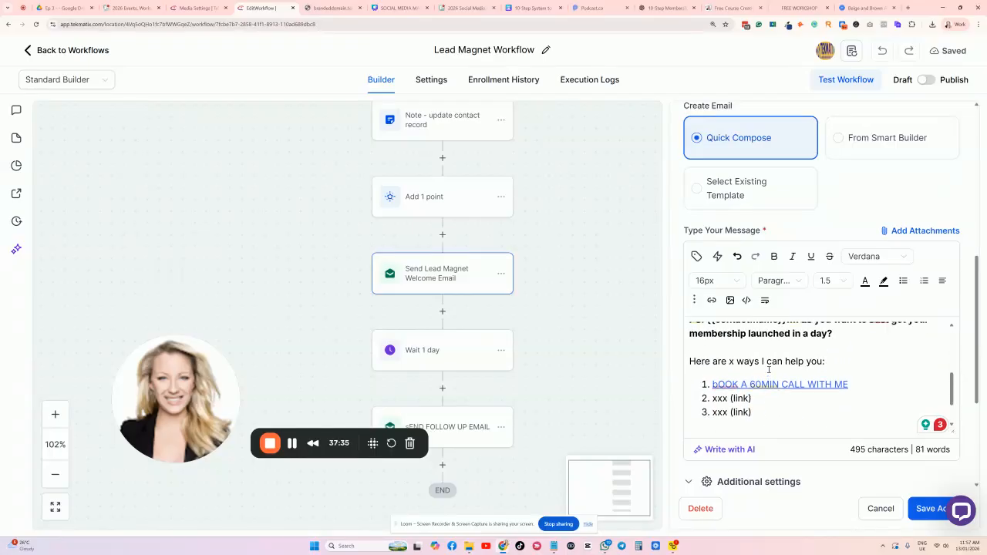
pyautogui.scroll(1, 839, 355)
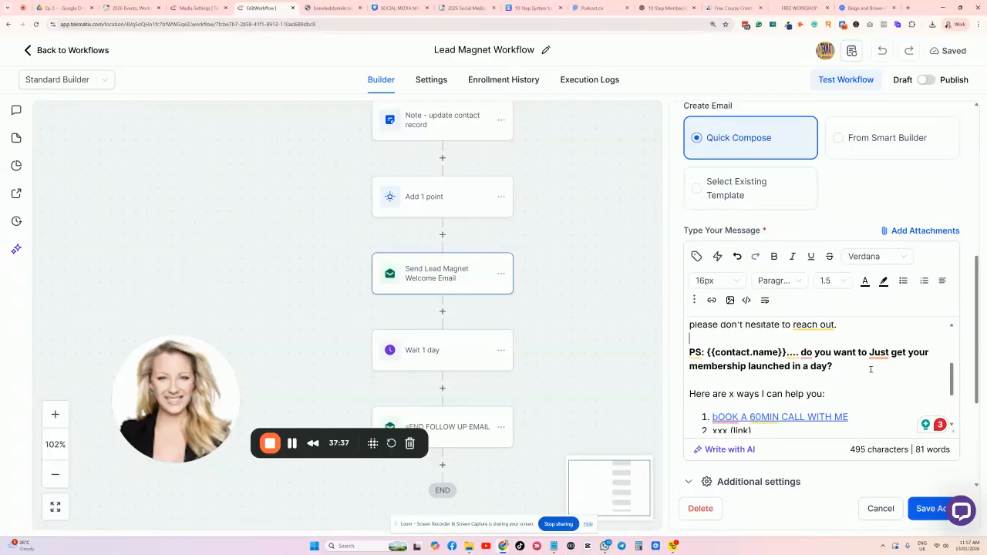
pyautogui.scroll(-2, 816, 339)
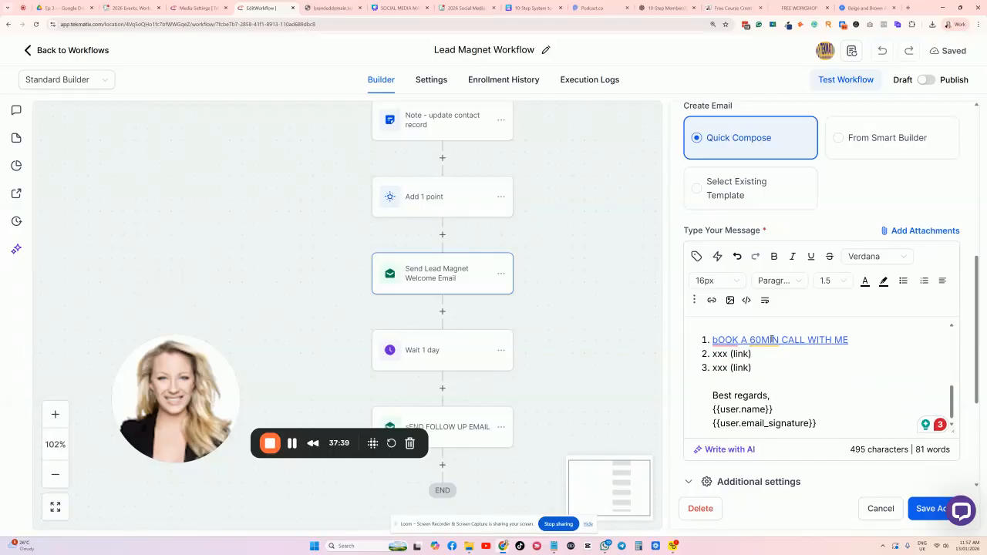
pyautogui.scroll(1, 809, 347)
pyautogui.click(860, 357)
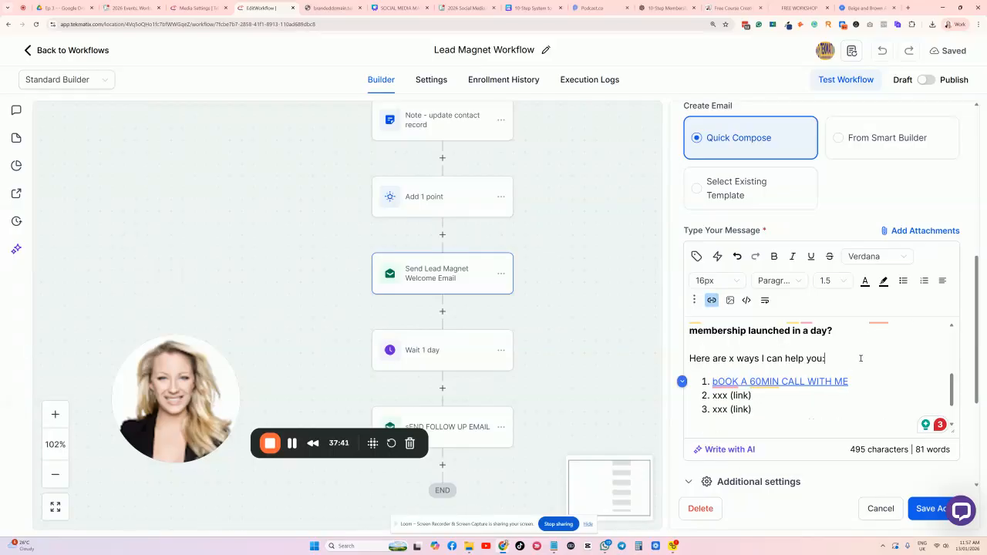
pyautogui.scroll(5, 860, 357)
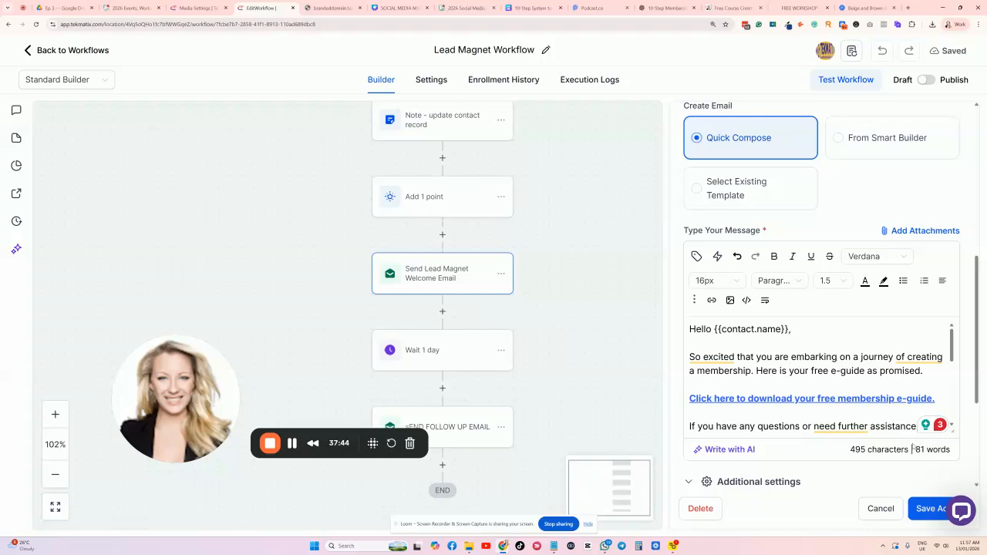
# Save the welcome email step and check the Wait 1 day step without changes.
pyautogui.click(924, 508)
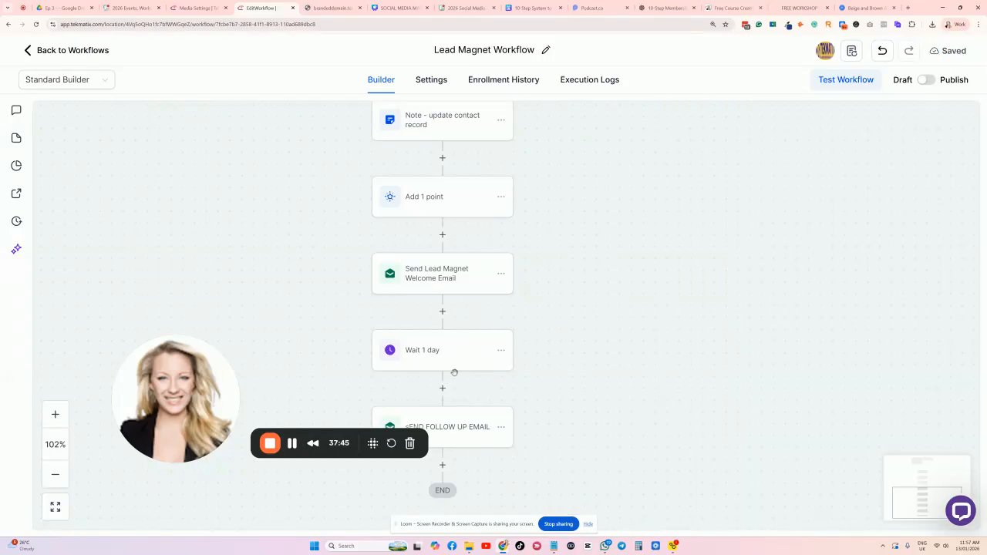
pyautogui.click(455, 359)
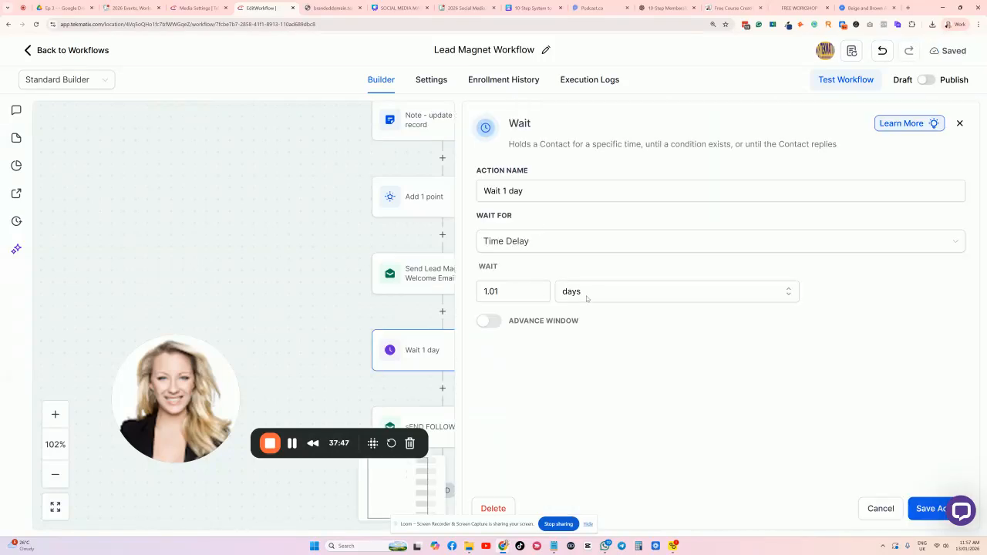
pyautogui.click(869, 508)
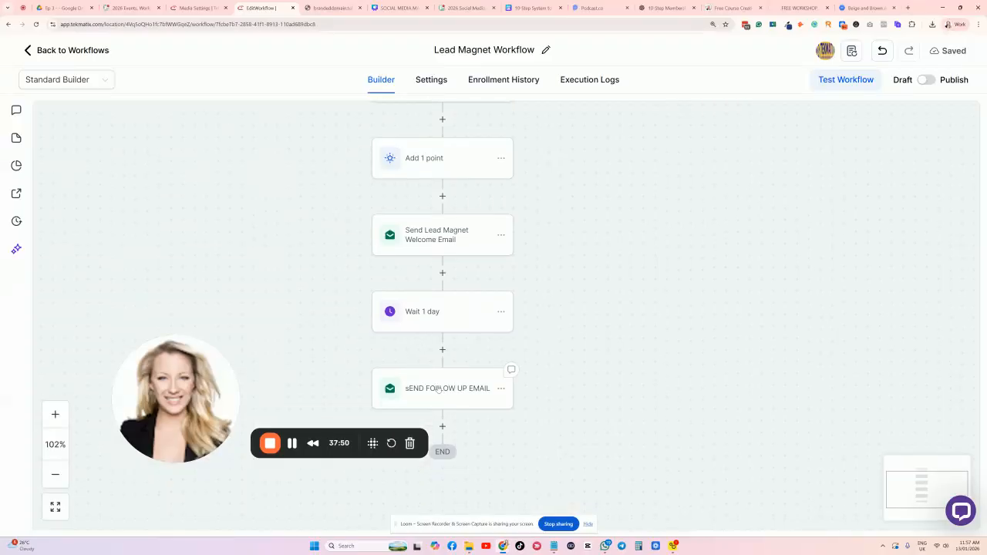
# Open the follow-up email step and scroll to its WATCH VIDEO NOW message body.
pyautogui.click(440, 391)
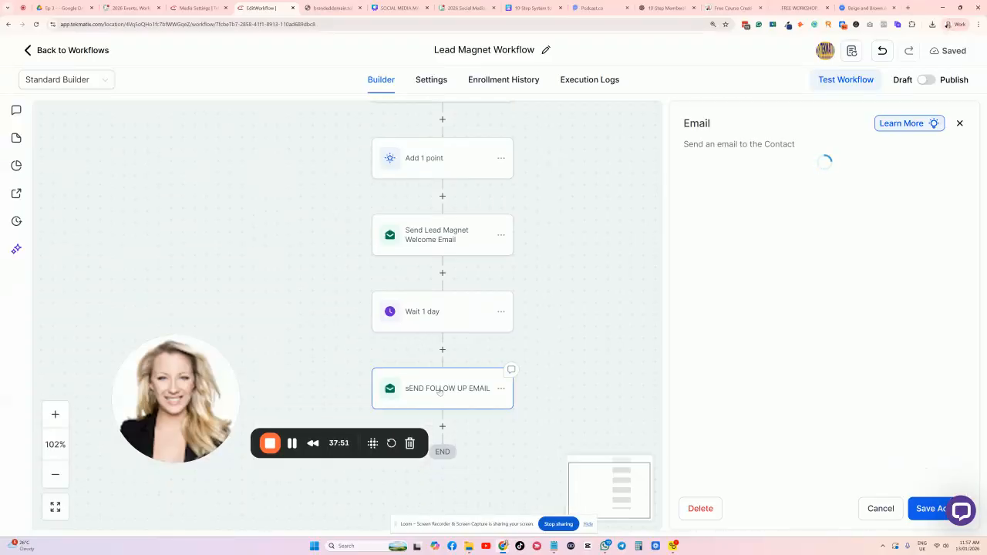
pyautogui.click(501, 389)
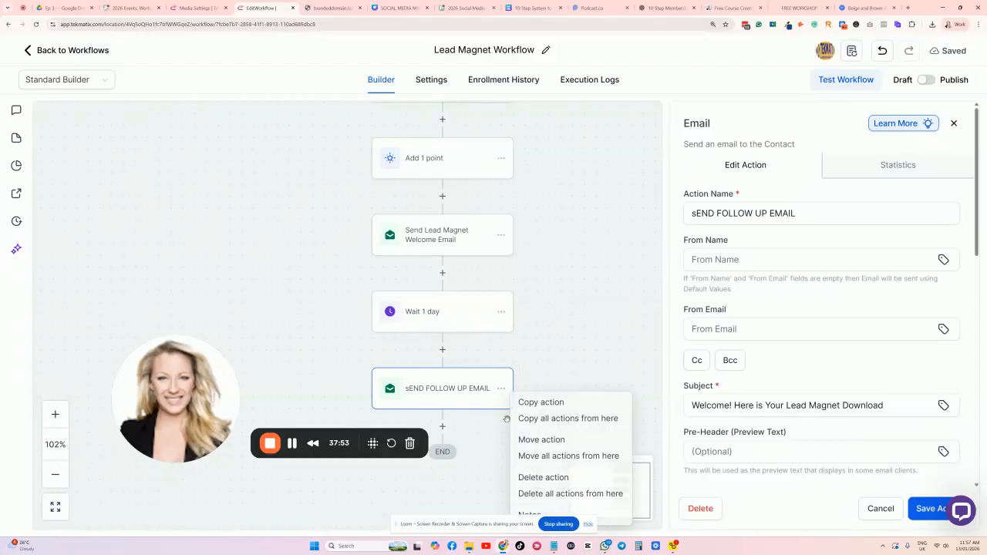
pyautogui.scroll(-1, 810, 249)
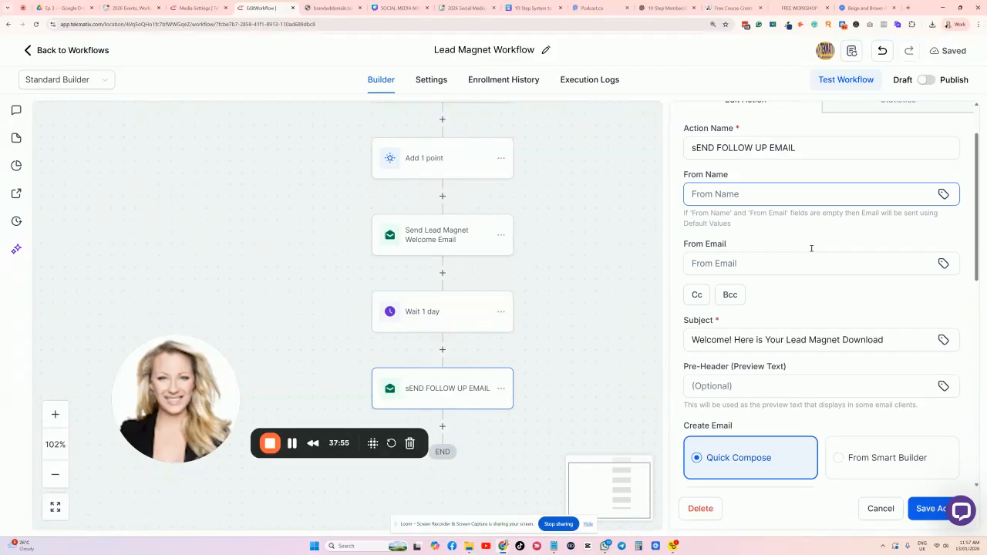
pyautogui.scroll(-2, 774, 295)
pyautogui.scroll(-3, 774, 295)
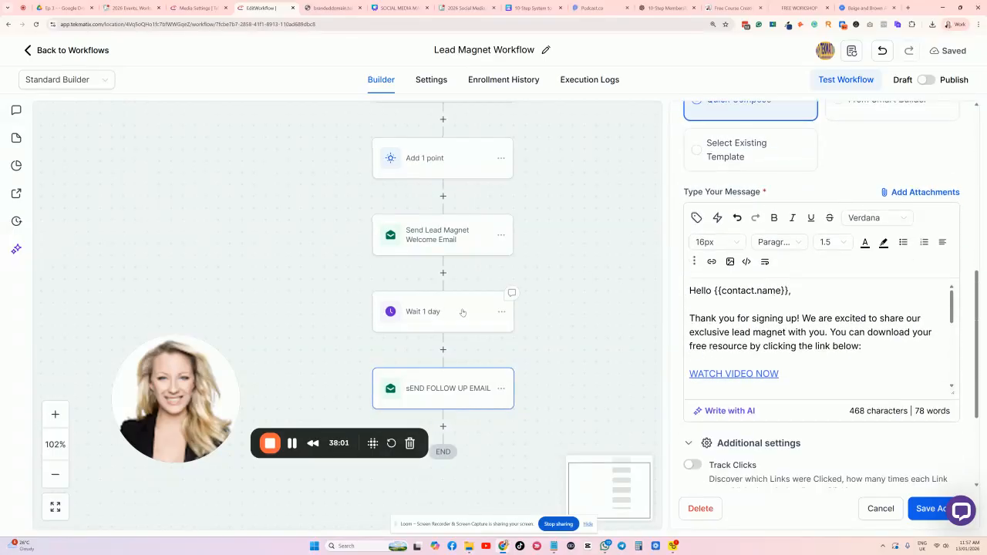
pyautogui.scroll(-1, 710, 320)
pyautogui.scroll(1, 710, 320)
# Replace the intro with the reminder paragraph and WATCH VIDEO NOW with a bold download line.
pyautogui.moveTo(861, 347); pyautogui.dragTo(686, 318)
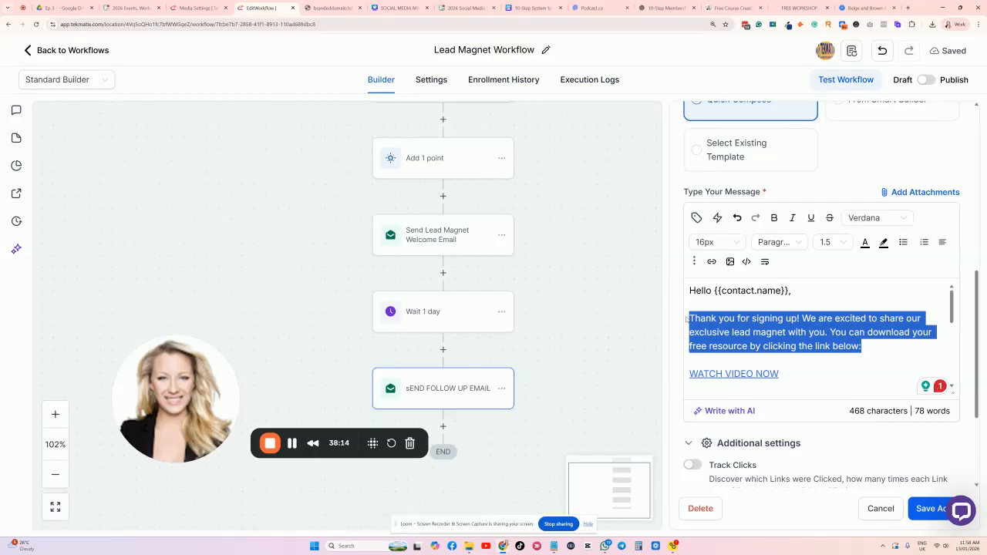
pyautogui.write('A day ago, you downloaded my free membership e-guide. Just wondering if you had a chance to open that or not. Here it is again, just in case.')
pyautogui.moveTo(784, 375); pyautogui.dragTo(689, 376)
pyautogui.press('BackSpace')
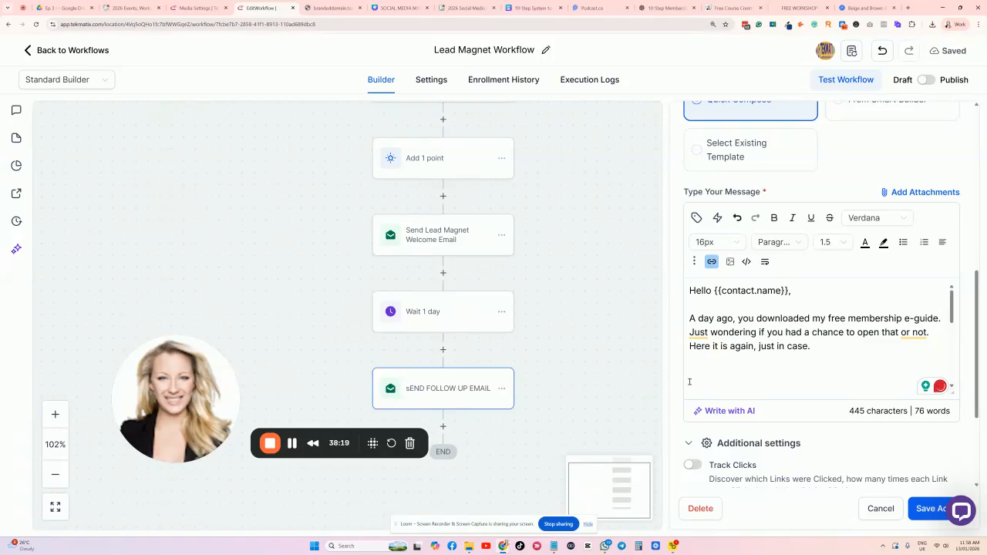
pyautogui.write('Download your membership guide here.')
pyautogui.moveTo(868, 375); pyautogui.dragTo(682, 377)
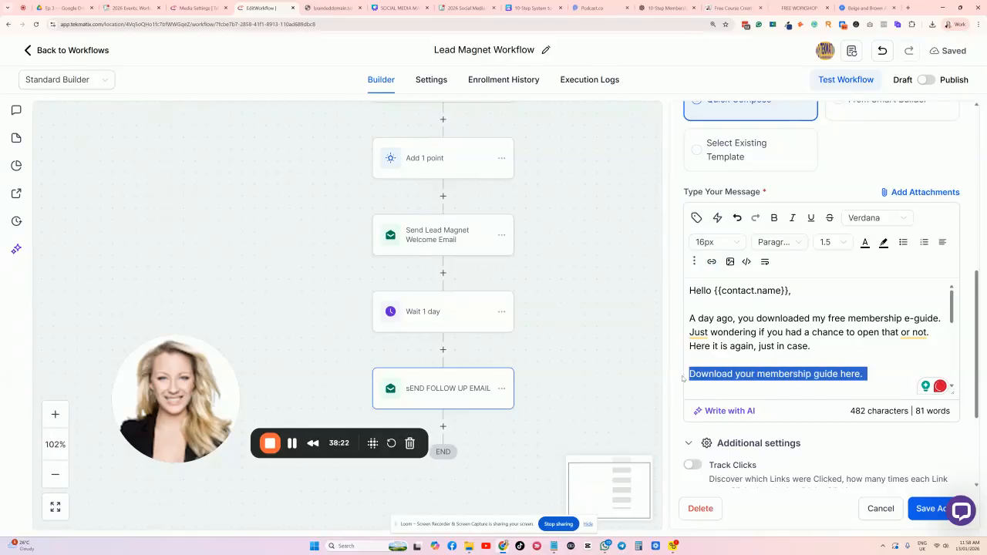
pyautogui.hotkey('ctrl', 'b')
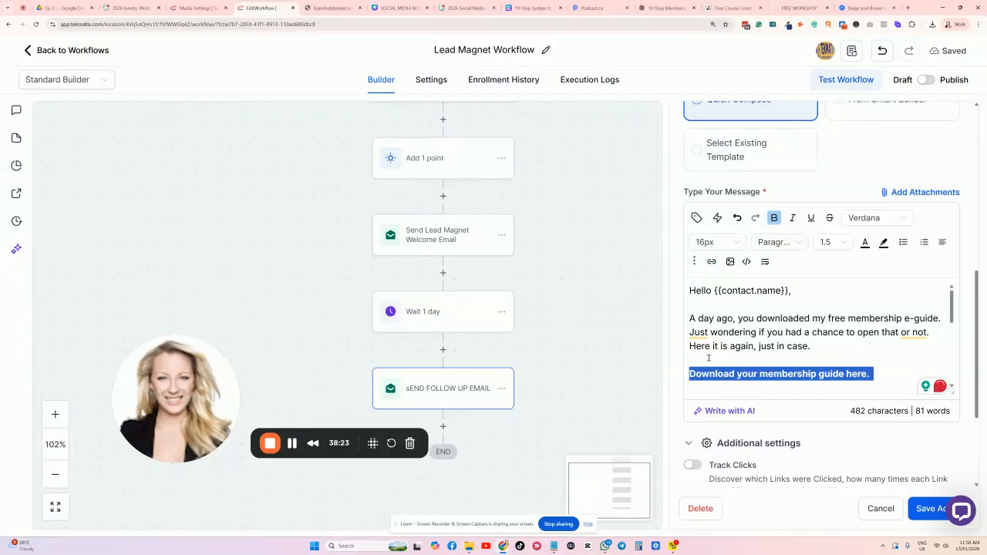
# Link the download line to the guide, close the follow-up settings and publish the workflow.
pyautogui.click(711, 262)
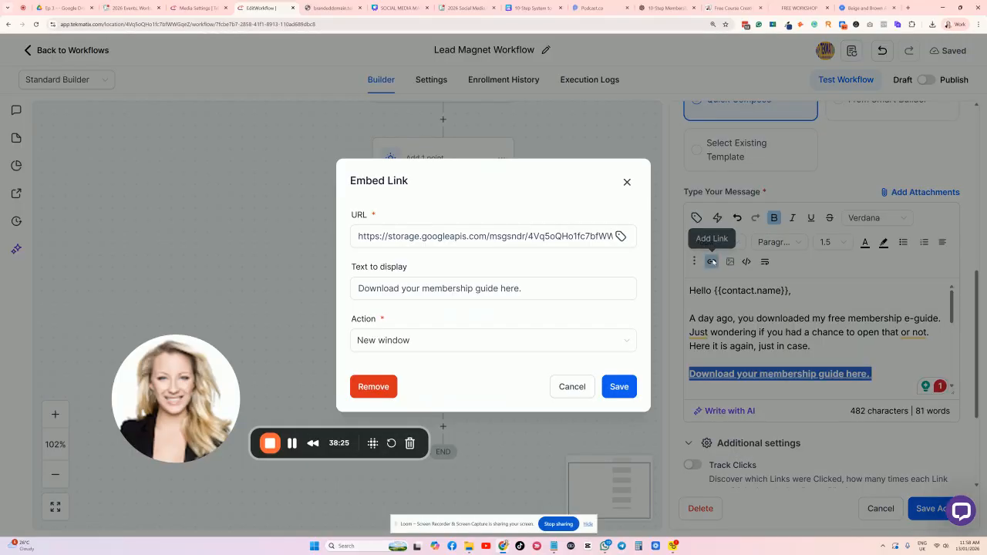
pyautogui.click(619, 386)
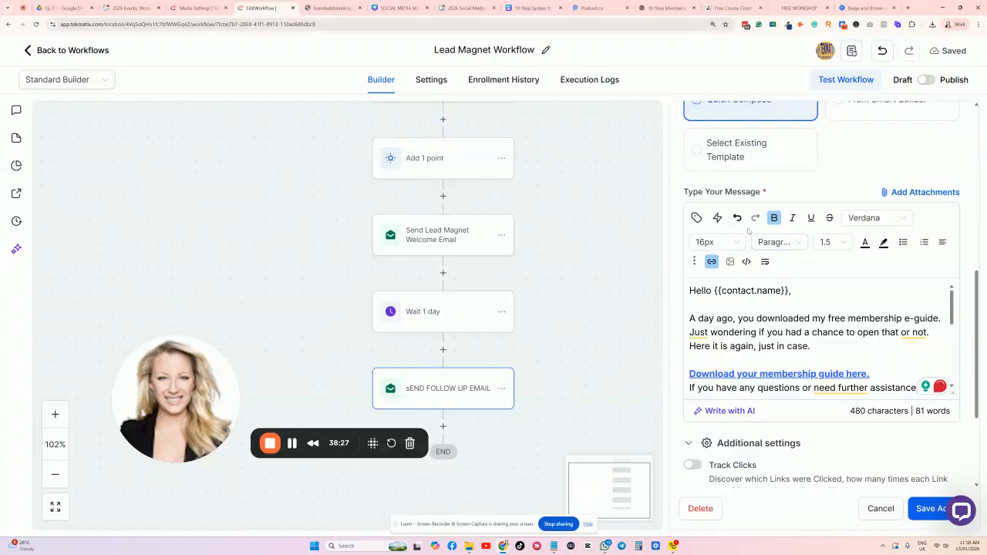
pyautogui.click(880, 373)
pyautogui.press('Return')
pyautogui.scroll(-1, 869, 358)
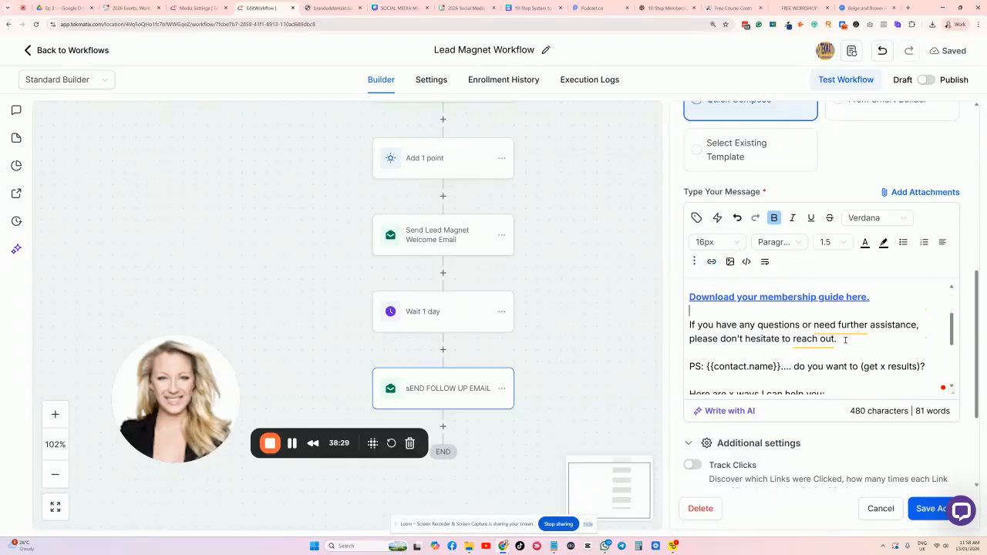
pyautogui.scroll(-3, 760, 331)
pyautogui.scroll(-1, 746, 328)
pyautogui.click(926, 509)
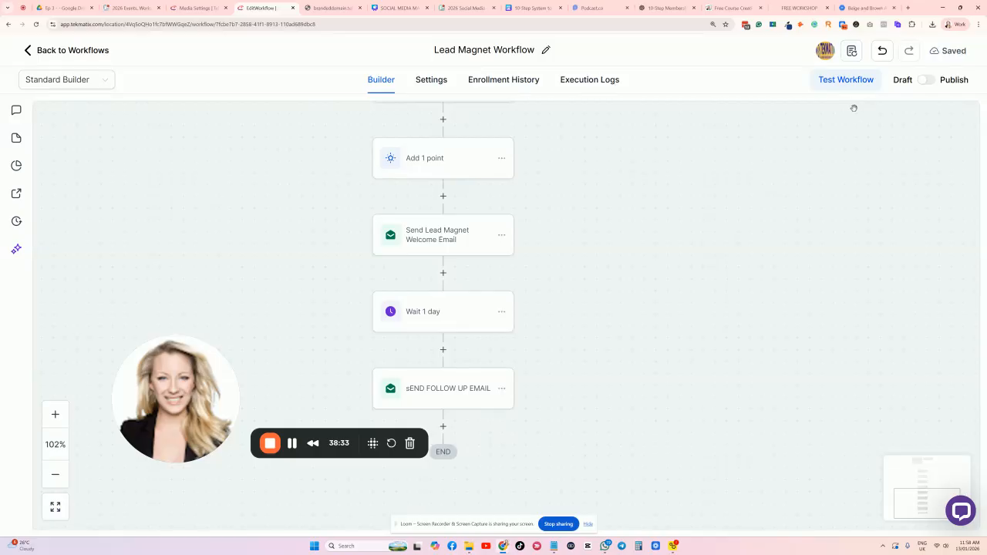
pyautogui.click(928, 79)
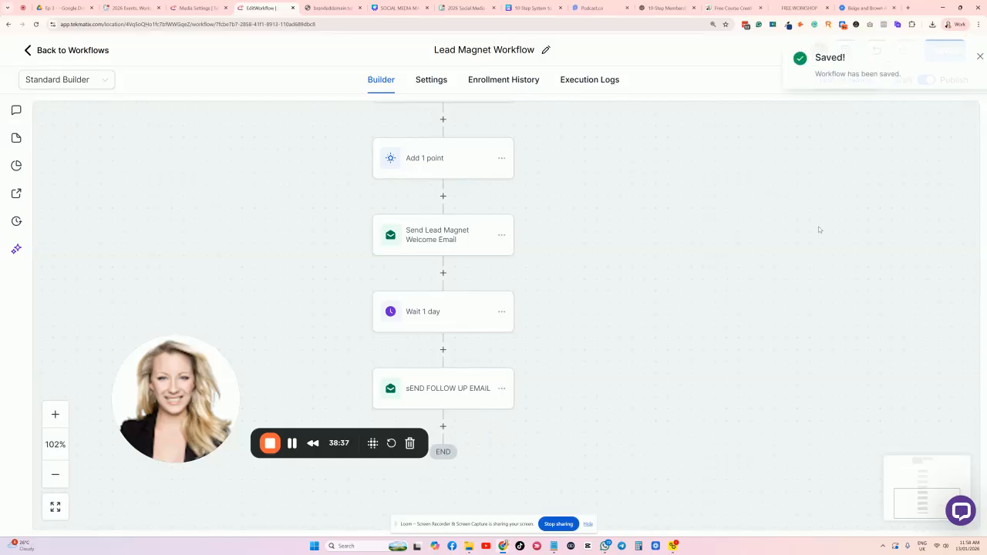
pyautogui.click(799, 7)
pyautogui.scroll(-3, 316, 253)
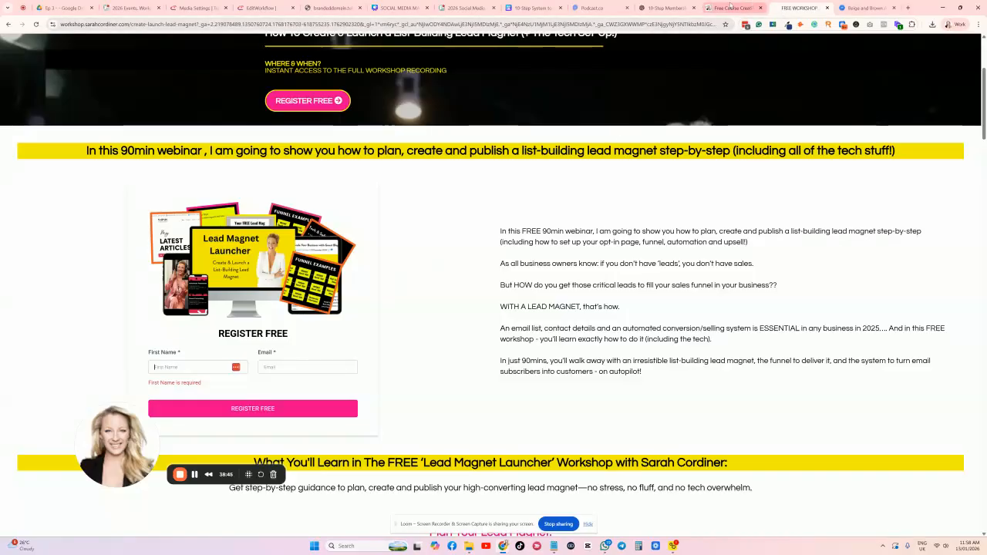
pyautogui.click(320, 9)
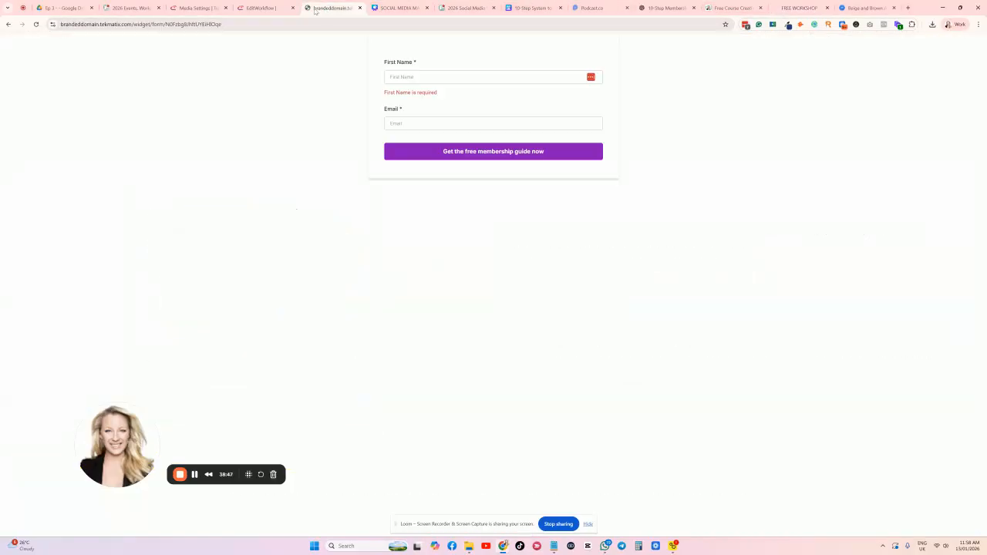
pyautogui.click(9, 24)
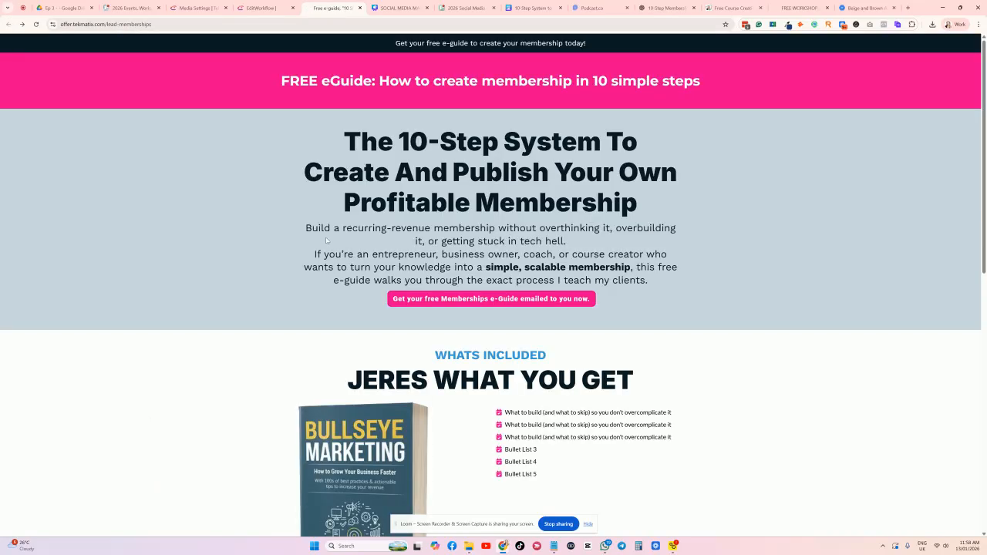
pyautogui.scroll(-7, 518, 215)
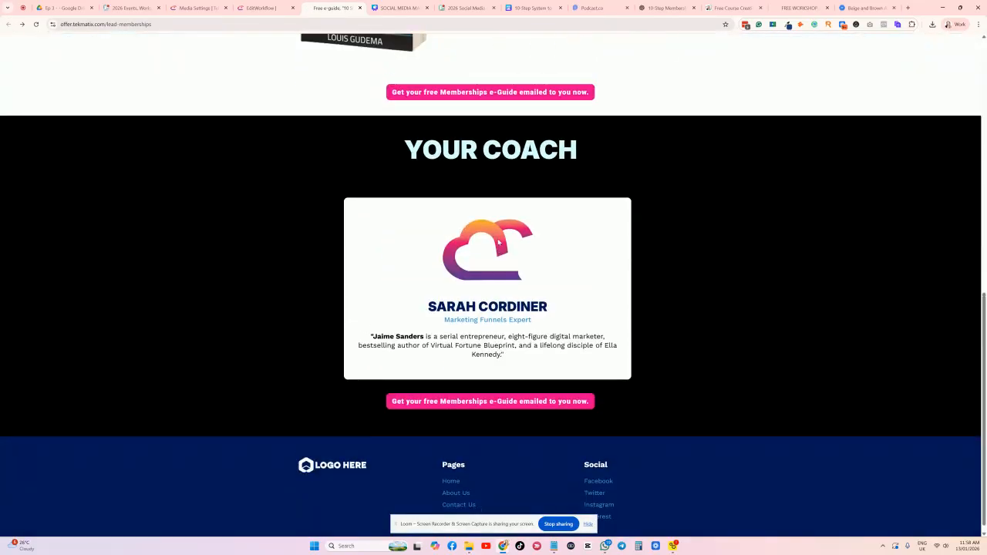
pyautogui.scroll(6, 498, 242)
pyautogui.click(498, 244)
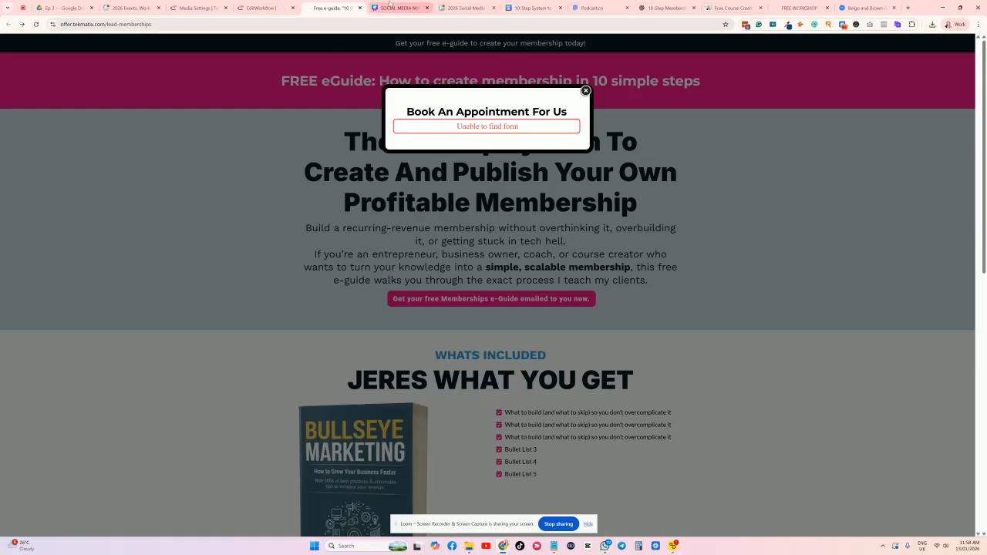
pyautogui.click(390, 7)
pyautogui.click(530, 7)
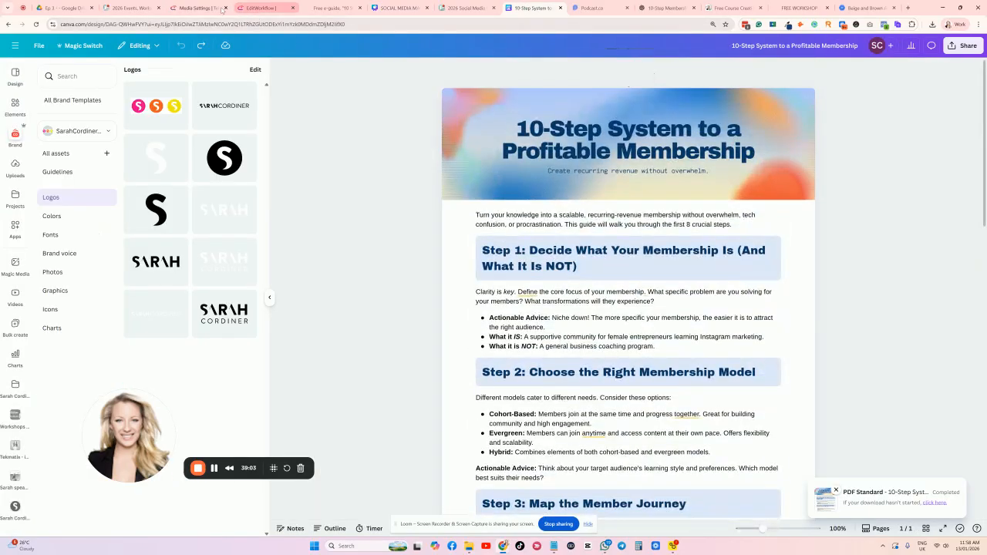
pyautogui.click(255, 8)
pyautogui.scroll(6, 282, 183)
# Check the support chat's Messages, then return to the Media Storage library with the 10-Step System PDF.
pyautogui.scroll(-3, 283, 182)
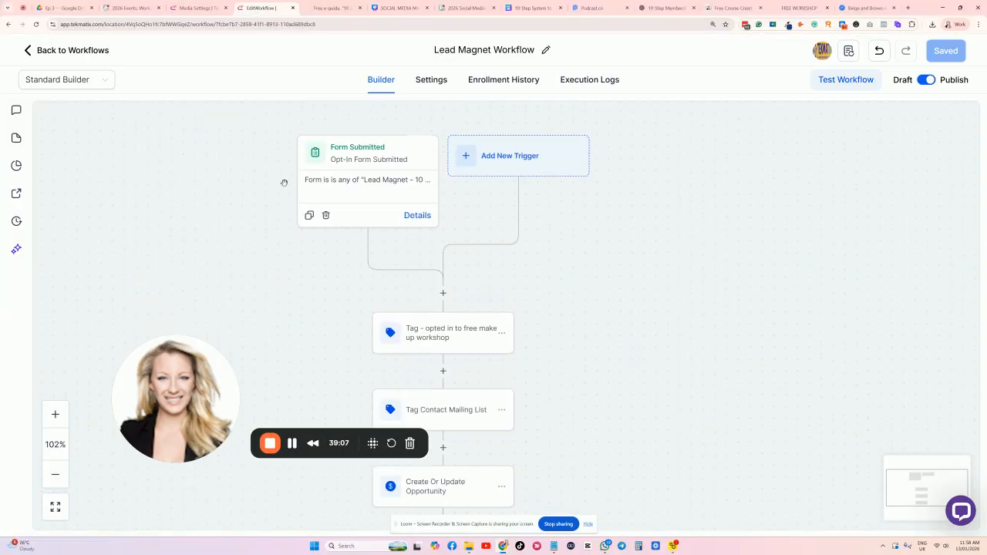
pyautogui.moveTo(265, 236); pyautogui.dragTo(339, 225)
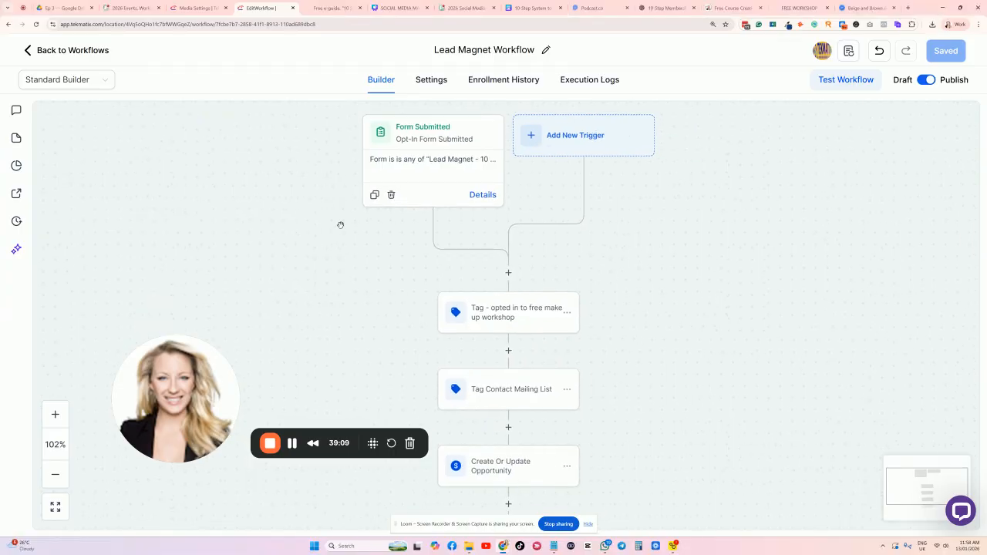
pyautogui.scroll(-10, 678, 281)
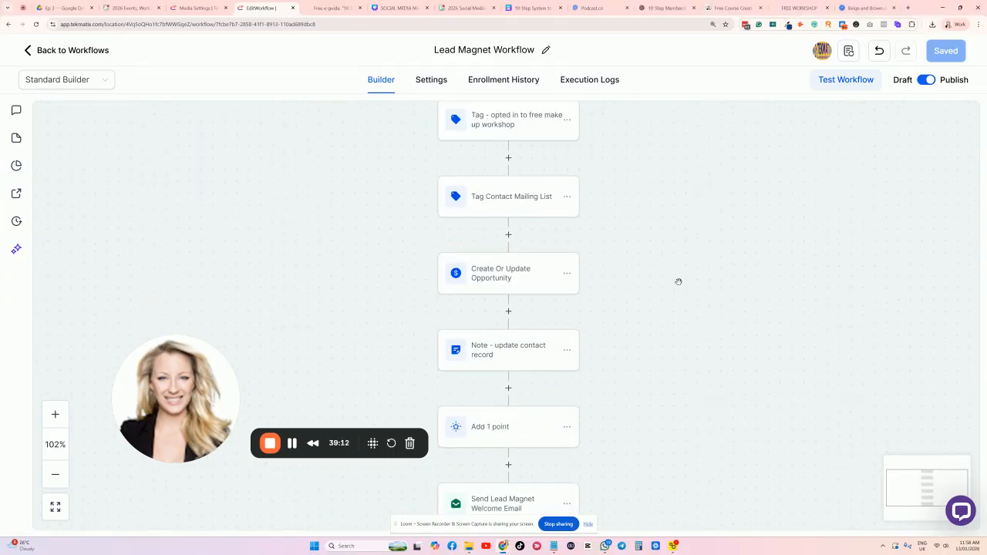
pyautogui.scroll(10, 678, 281)
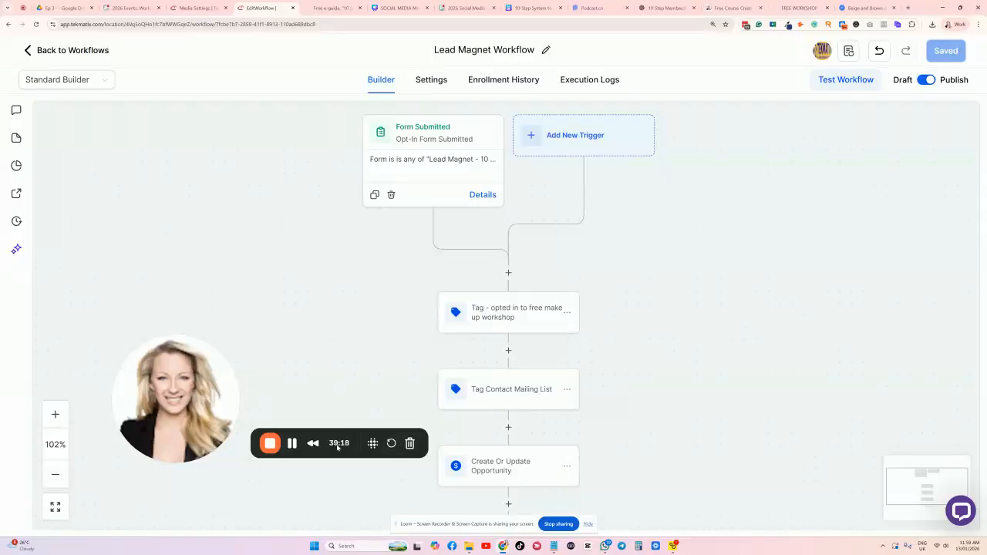
pyautogui.moveTo(203, 377); pyautogui.dragTo(185, 420)
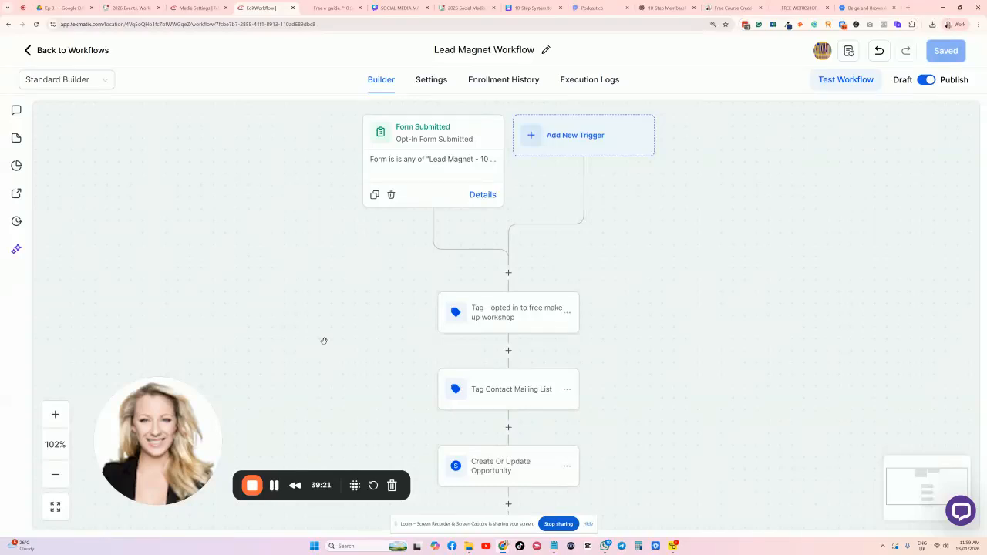
pyautogui.click(959, 509)
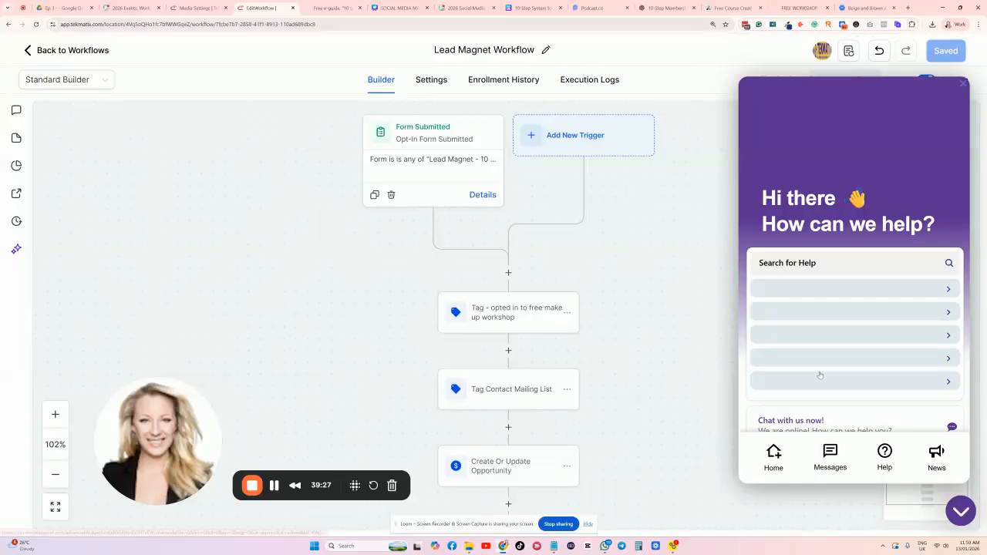
pyautogui.click(827, 459)
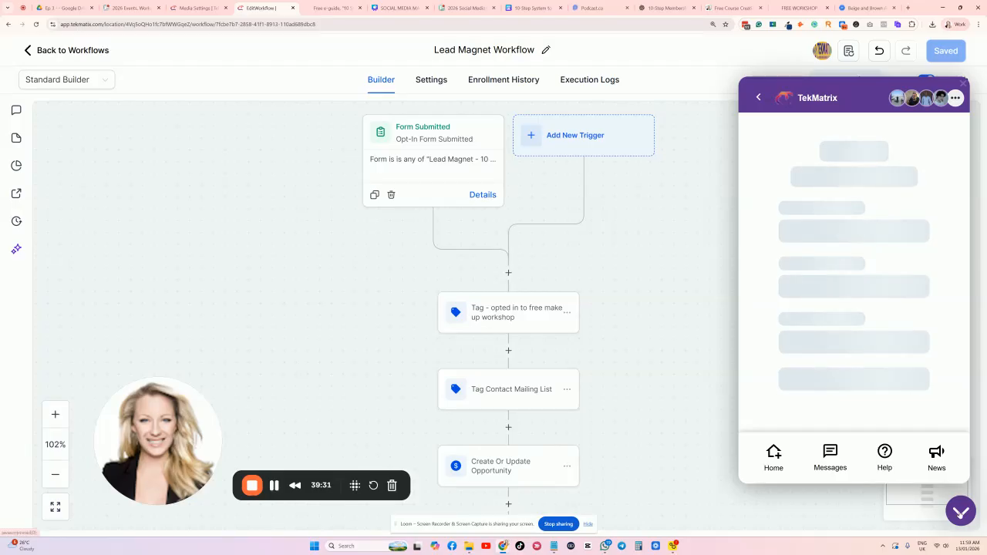
pyautogui.scroll(-1, 858, 235)
pyautogui.scroll(1, 858, 235)
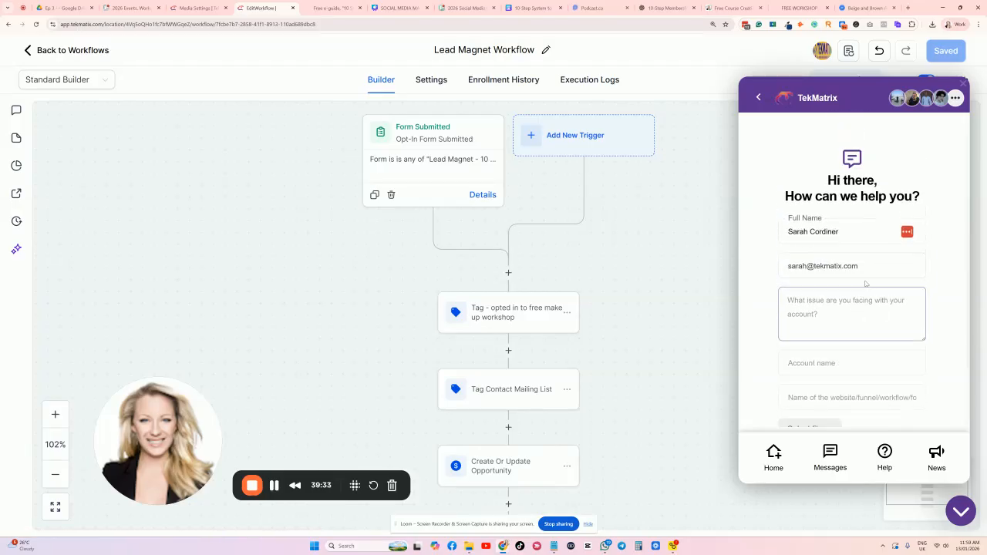
pyautogui.click(961, 510)
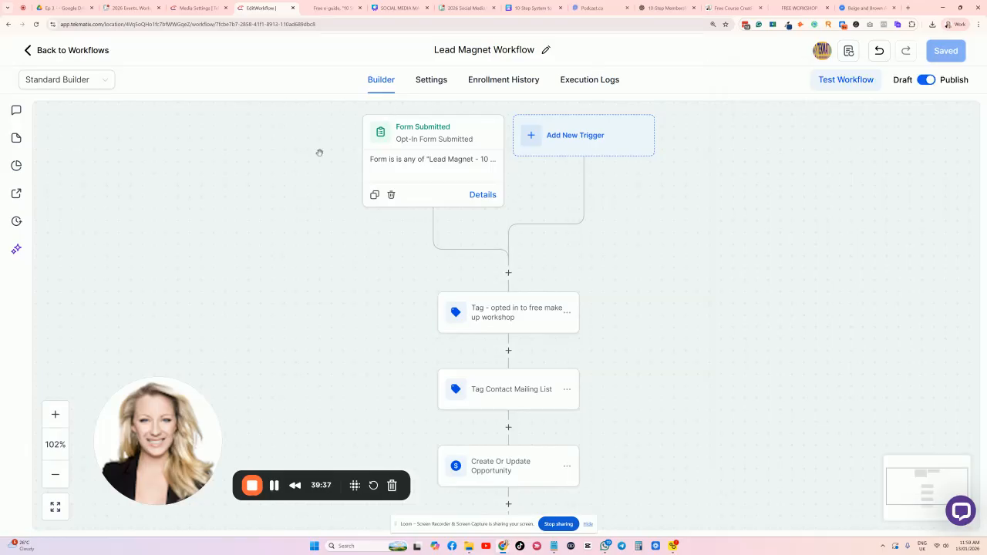
pyautogui.click(199, 8)
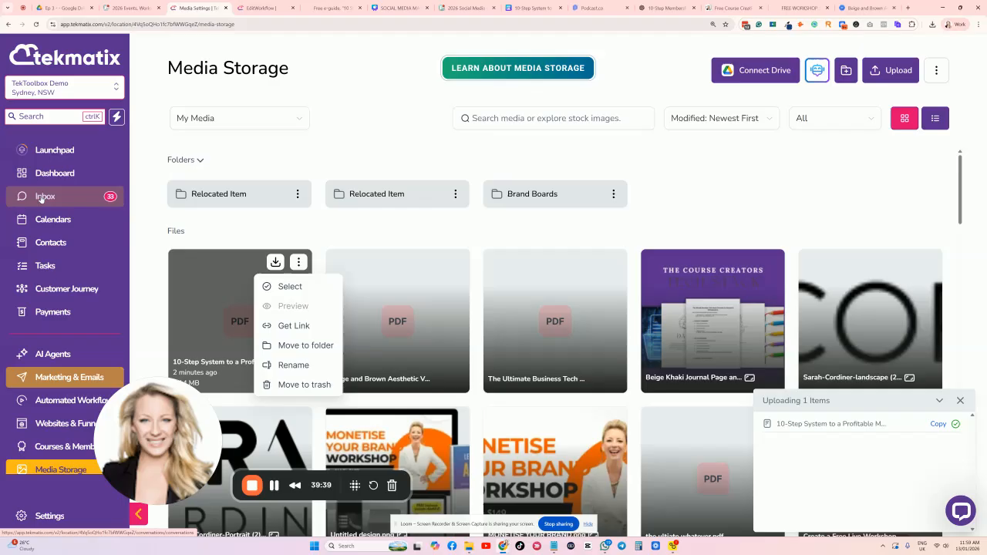
# Visit the Dashboard, then load tekmatix.com/services in a new browser tab.
pyautogui.click(58, 174)
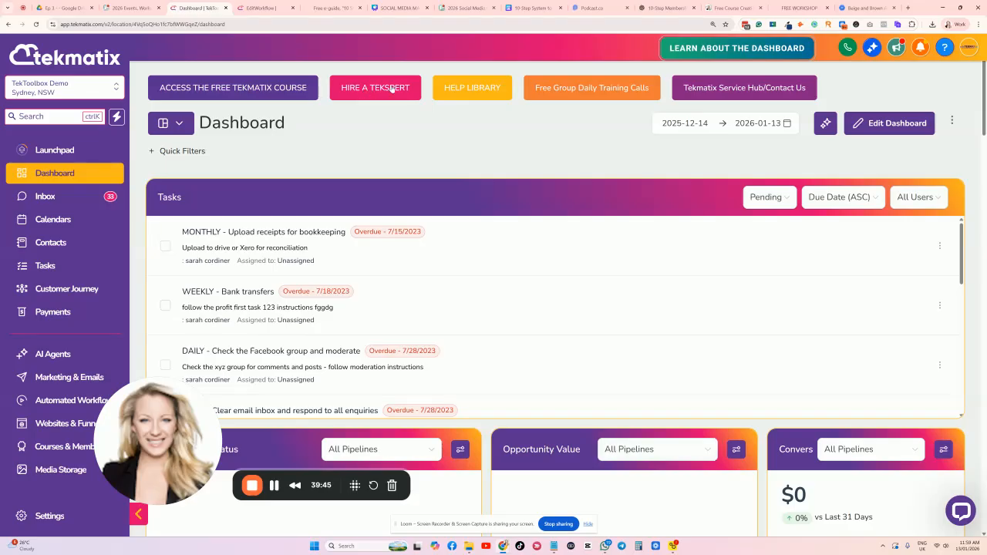
pyautogui.click(907, 8)
pyautogui.write('TE')
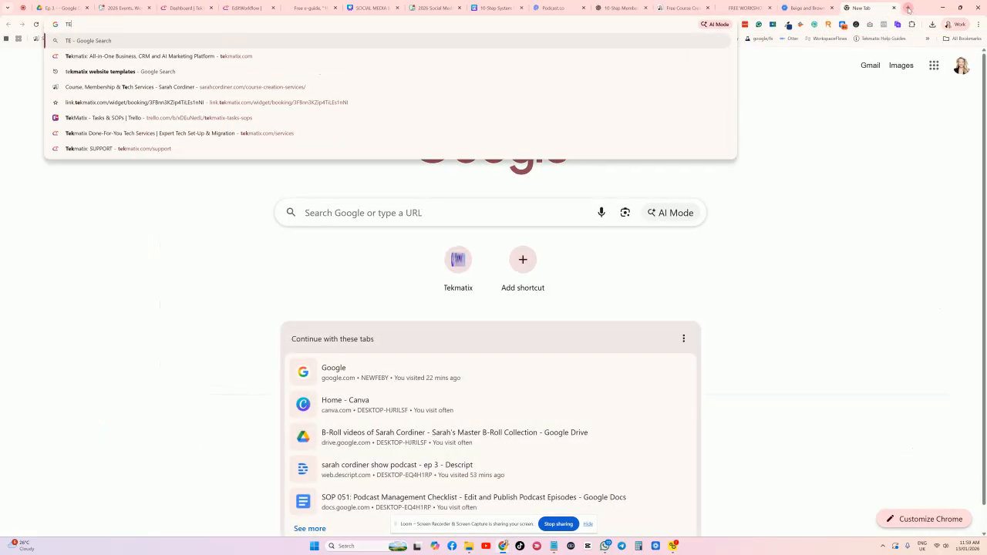
pyautogui.write('KMATIX.COM/S')
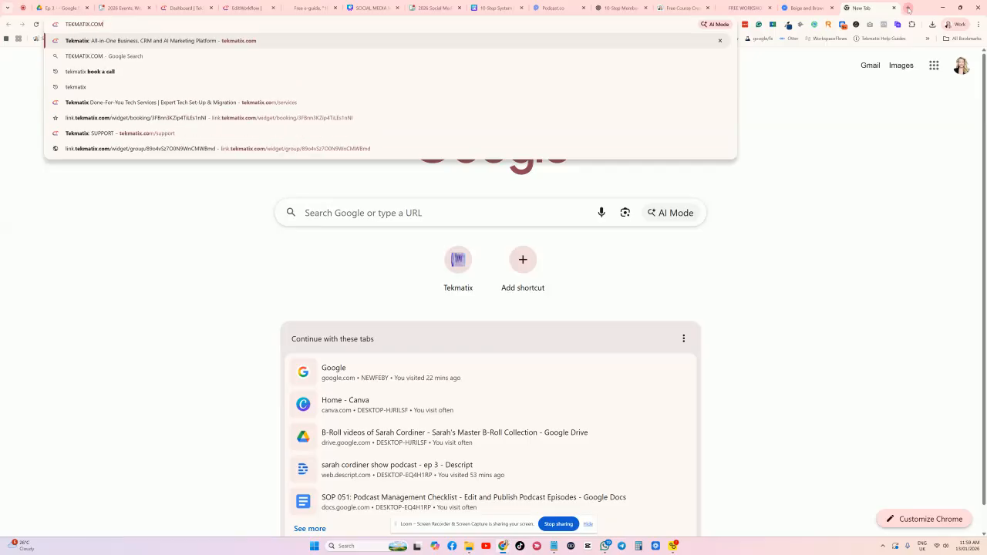
pyautogui.write('ervices')
pyautogui.press('Return')
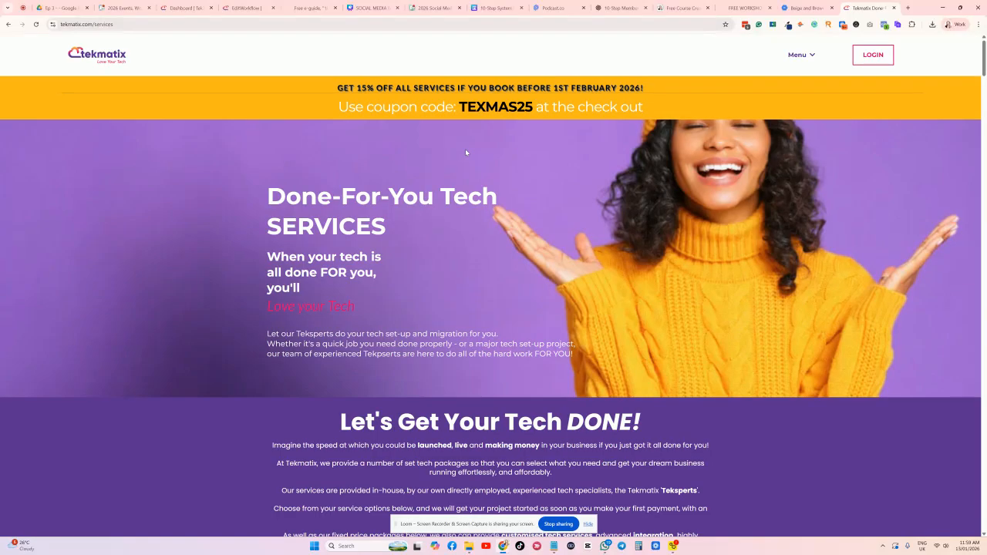
# Scroll down to the Lead Magnet & Nurture System package card.
pyautogui.scroll(-8, 466, 154)
pyautogui.scroll(-4, 462, 165)
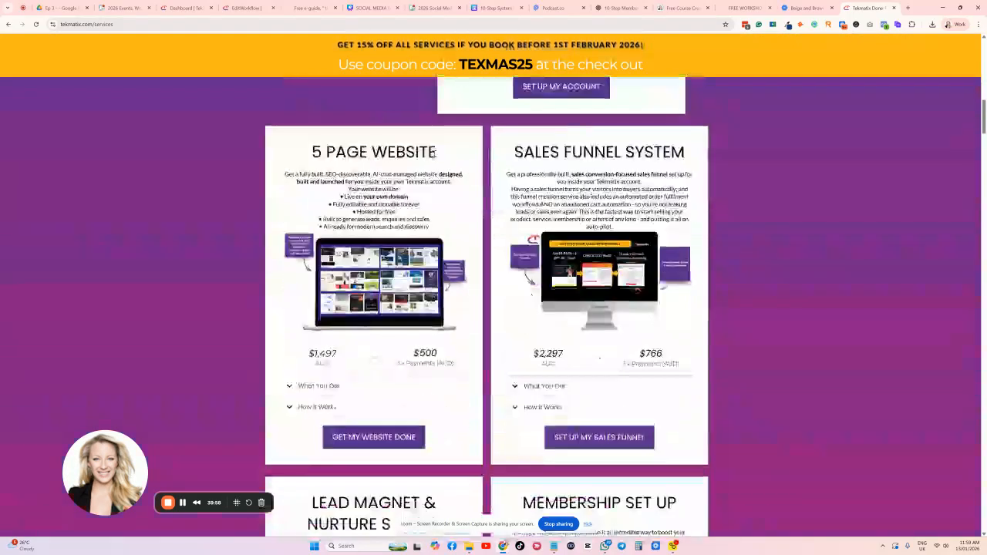
pyautogui.scroll(2, 439, 158)
pyautogui.scroll(-2, 434, 157)
pyautogui.scroll(5, 463, 169)
pyautogui.scroll(-5, 539, 192)
pyautogui.scroll(-4, 565, 200)
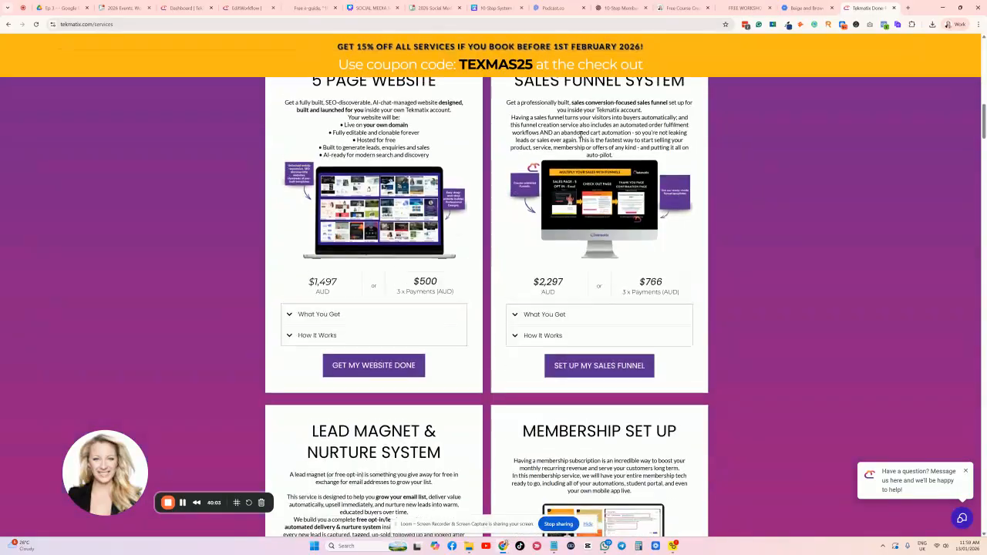
pyautogui.scroll(-2, 564, 204)
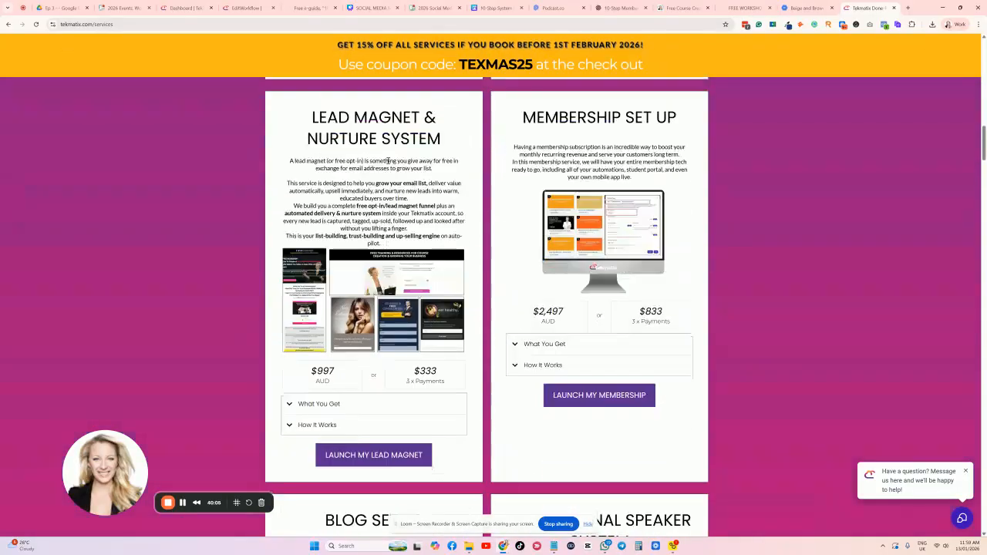
pyautogui.moveTo(310, 109); pyautogui.dragTo(464, 144)
pyautogui.click(464, 130)
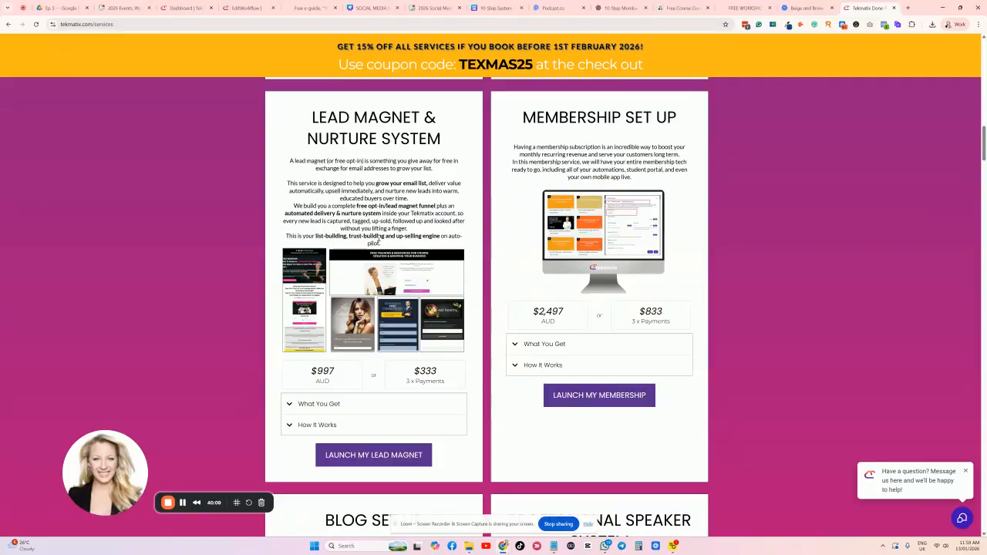
# Expand the package's What You Get list and highlight its opt-in funnel lines, zooming to 110%.
pyautogui.click(305, 407)
pyautogui.scroll(-2, 309, 279)
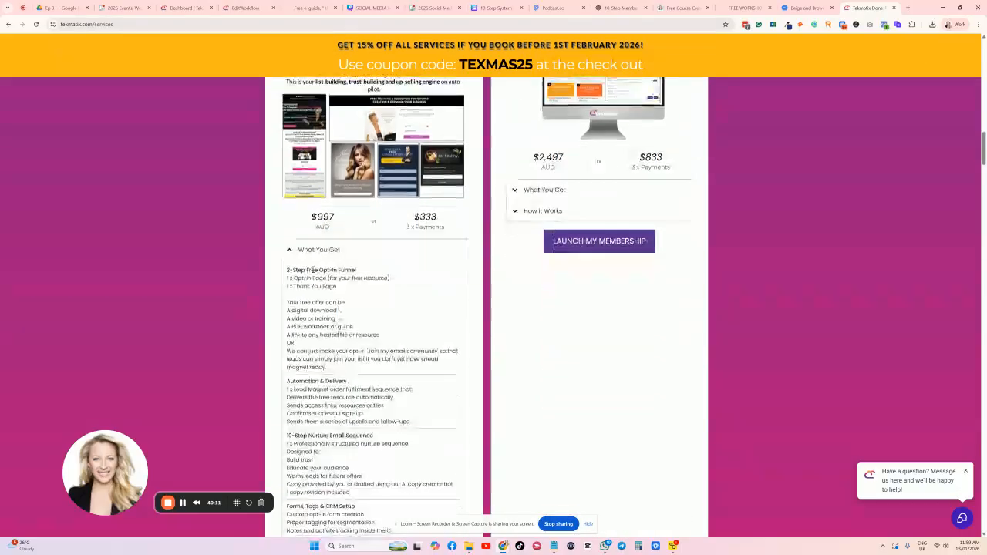
pyautogui.moveTo(289, 270); pyautogui.dragTo(371, 291)
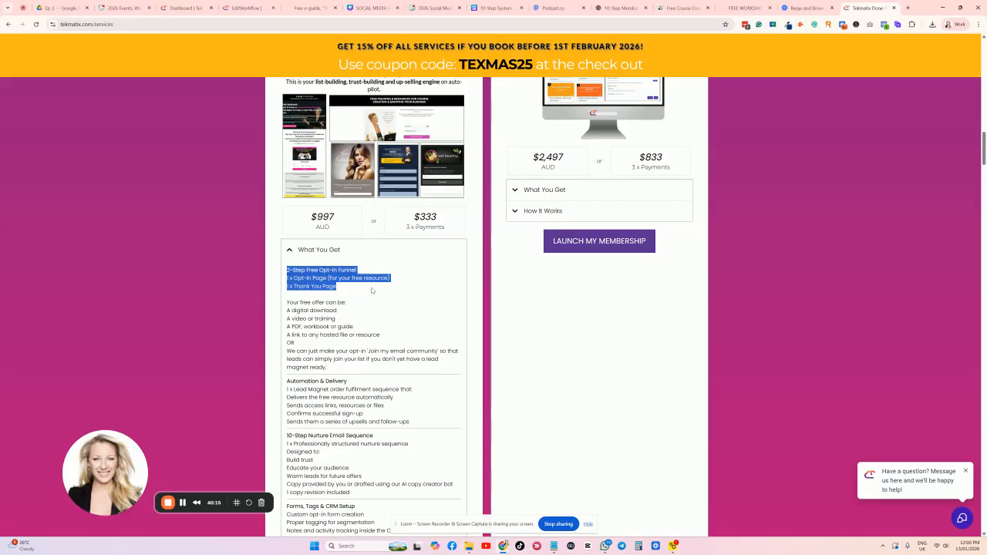
pyautogui.hotkey('ctrl', '+')
pyautogui.click(303, 333)
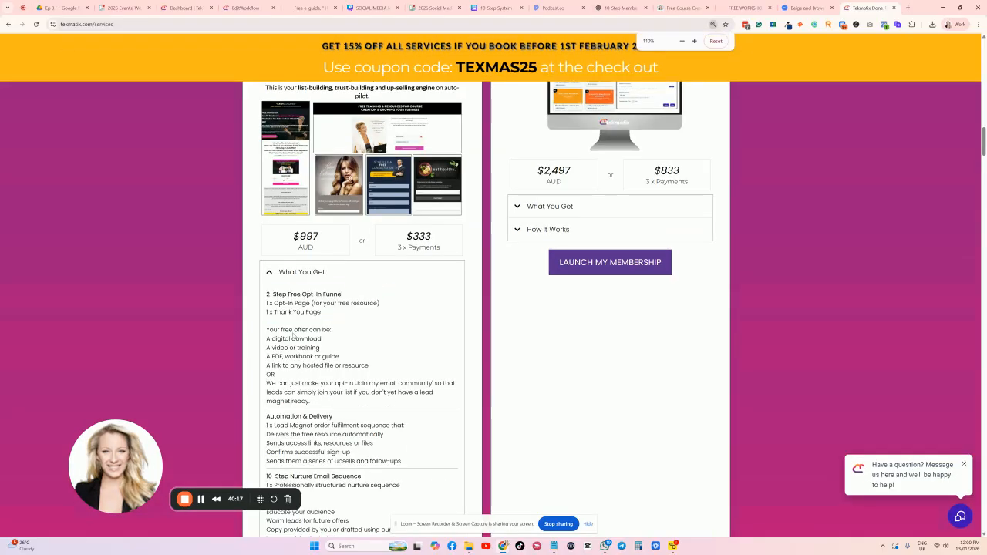
# Highlight the free-offer, Automation & Delivery and nurture-sequence sections, then go back to the Lead Magnet Workflow.
pyautogui.scroll(-2, 324, 247)
pyautogui.moveTo(325, 247); pyautogui.dragTo(266, 175)
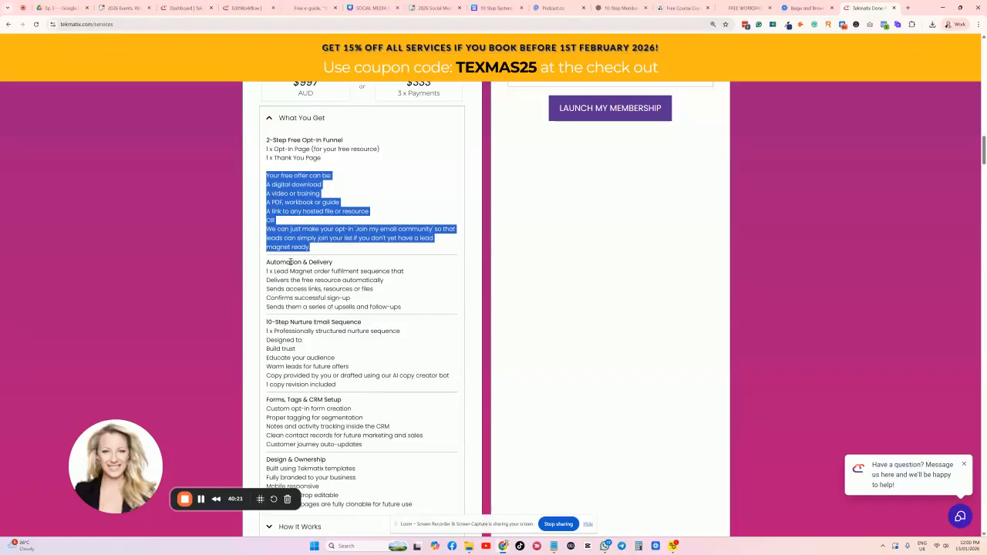
pyautogui.moveTo(266, 262); pyautogui.dragTo(423, 308)
pyautogui.scroll(-2, 423, 308)
pyautogui.moveTo(266, 206); pyautogui.dragTo(276, 206)
pyautogui.moveTo(377, 252); pyautogui.dragTo(381, 268)
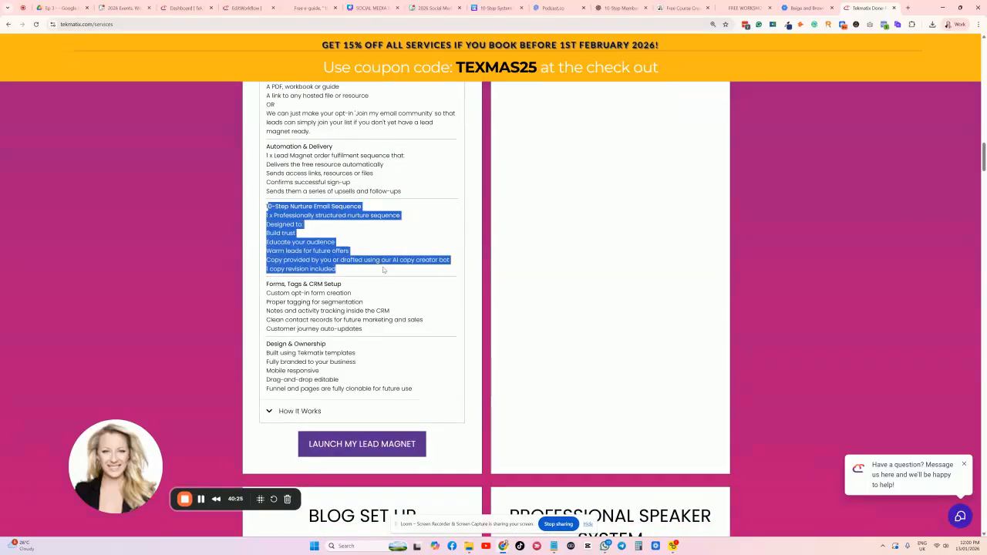
pyautogui.click(380, 238)
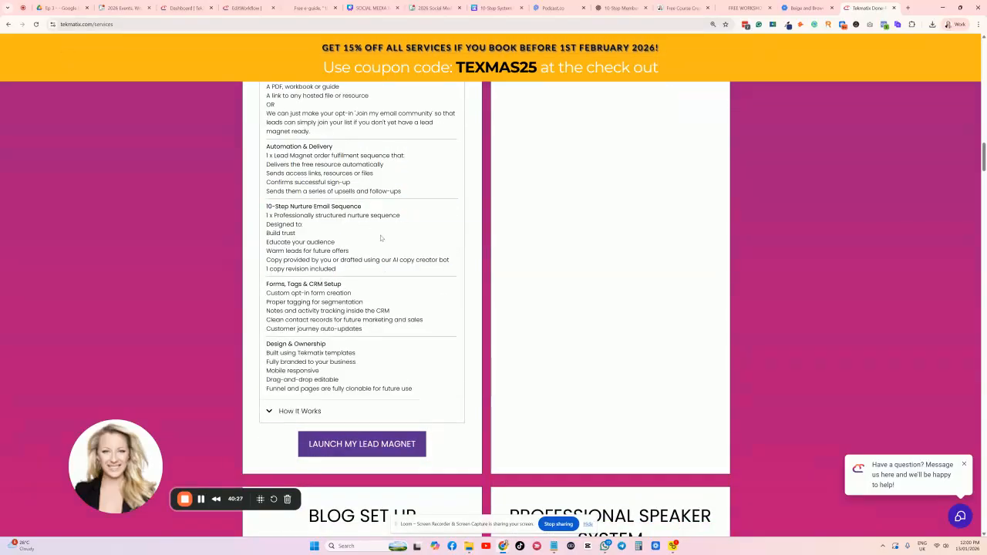
pyautogui.click(241, 7)
pyautogui.scroll(-10, 505, 225)
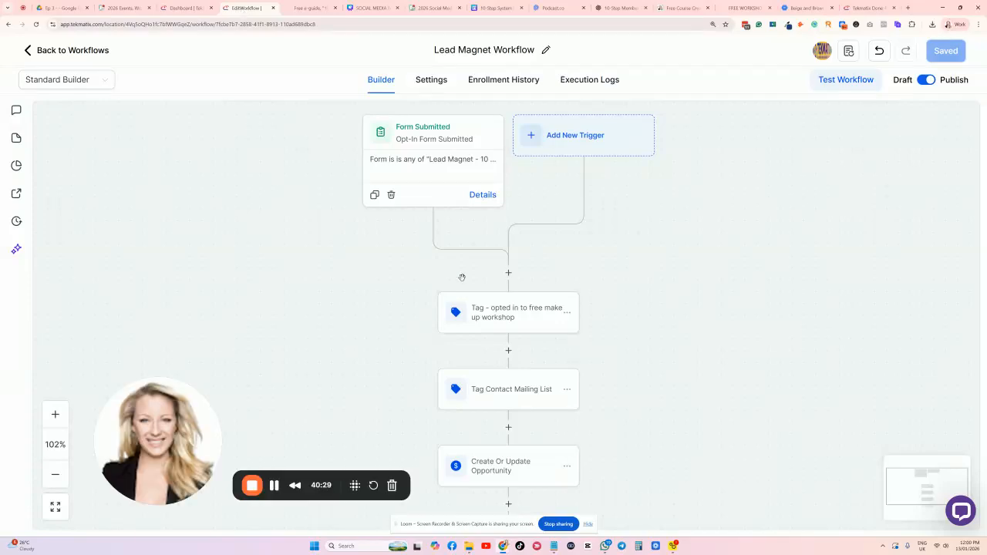
pyautogui.scroll(2, 505, 226)
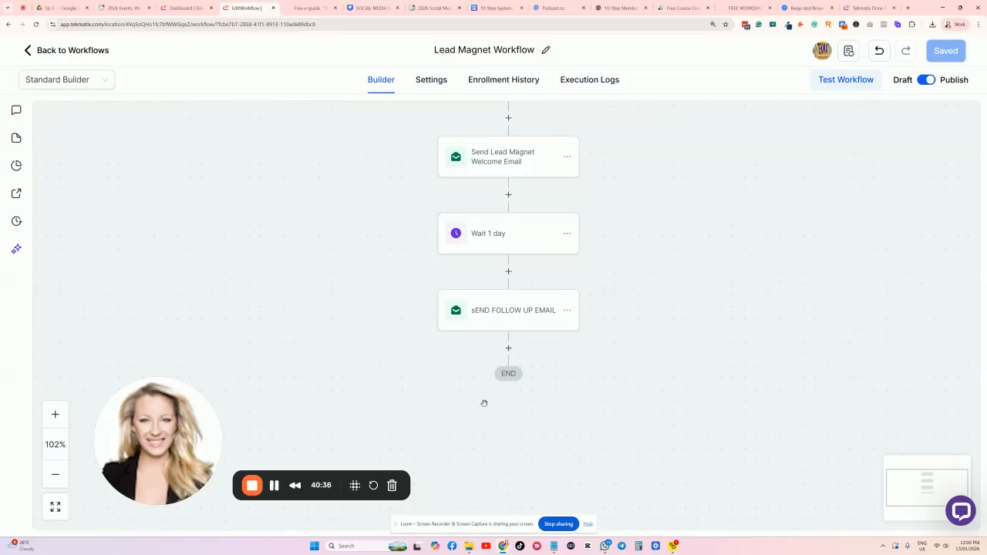
pyautogui.scroll(5, 518, 423)
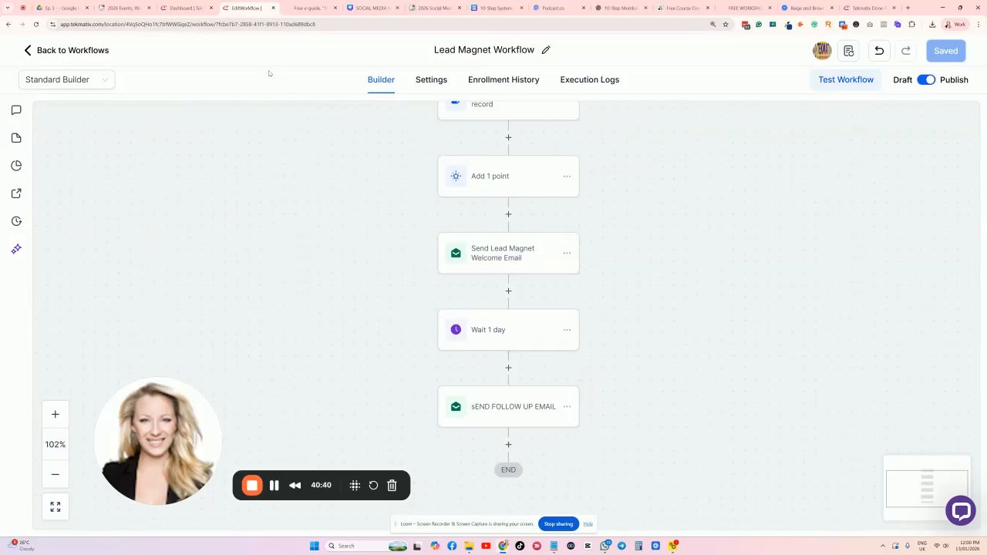
pyautogui.scroll(-1, 497, 338)
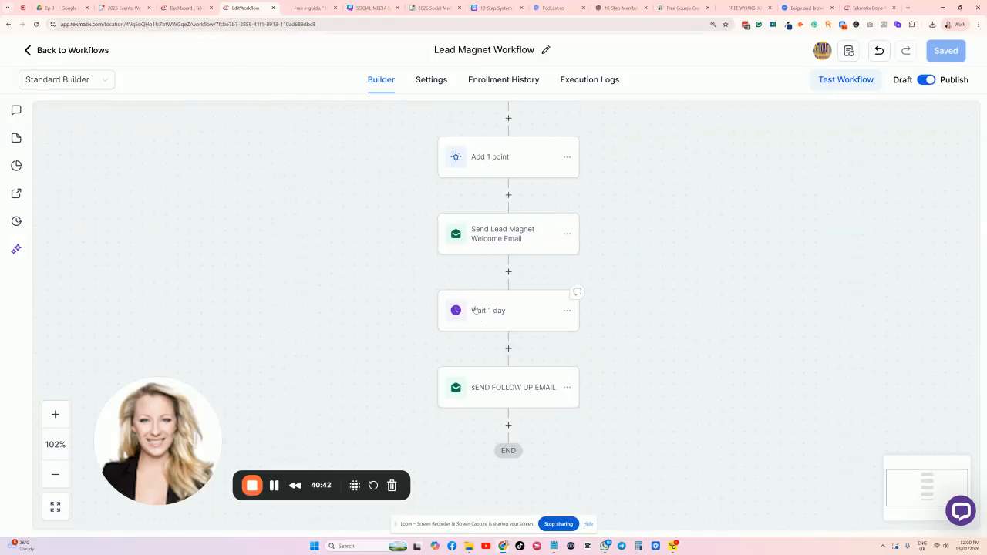